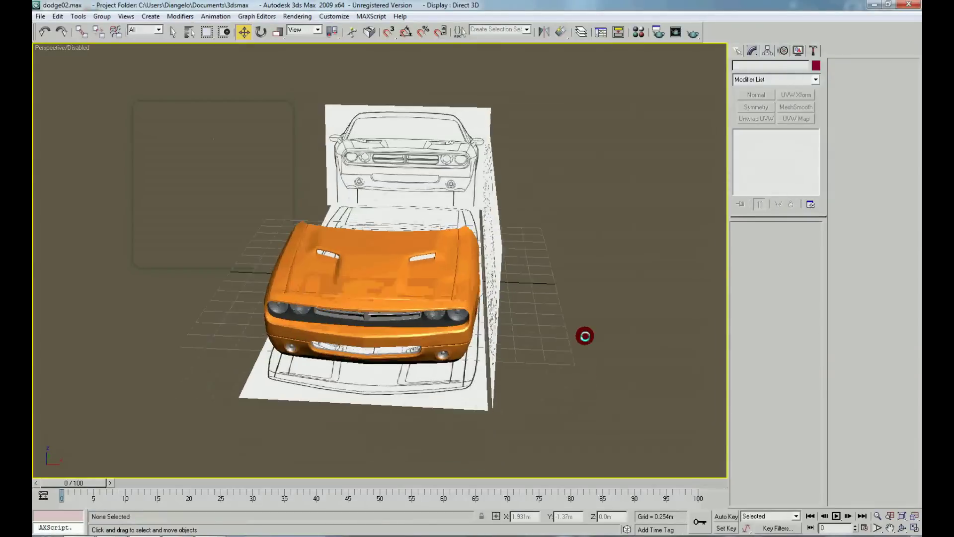
- On the car body's base mesh, cap the hood vent's open border with a polygon
click(375, 251)
scroll(409, 287, up, 2)
alt+middle_drag(409, 288, 450, 281)
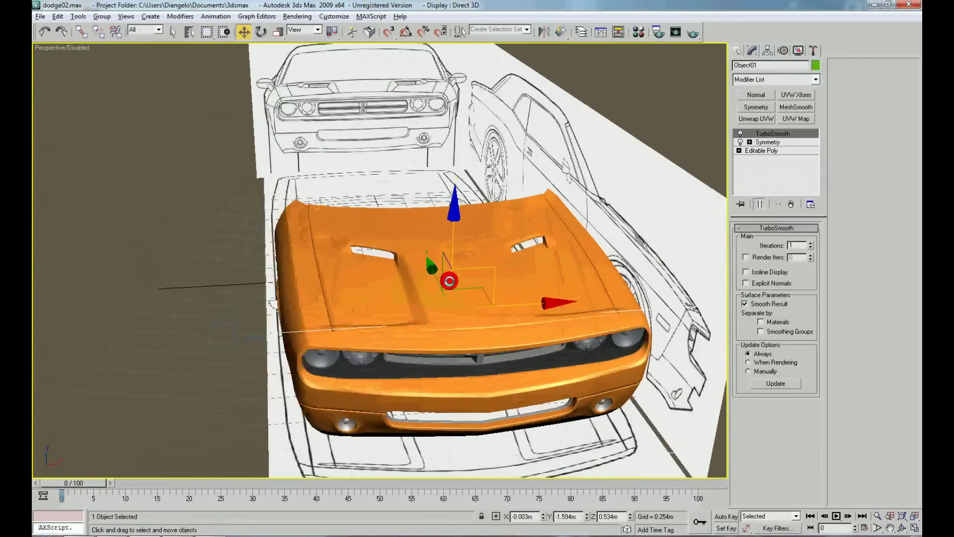
click(761, 150)
scroll(473, 298, up, 5)
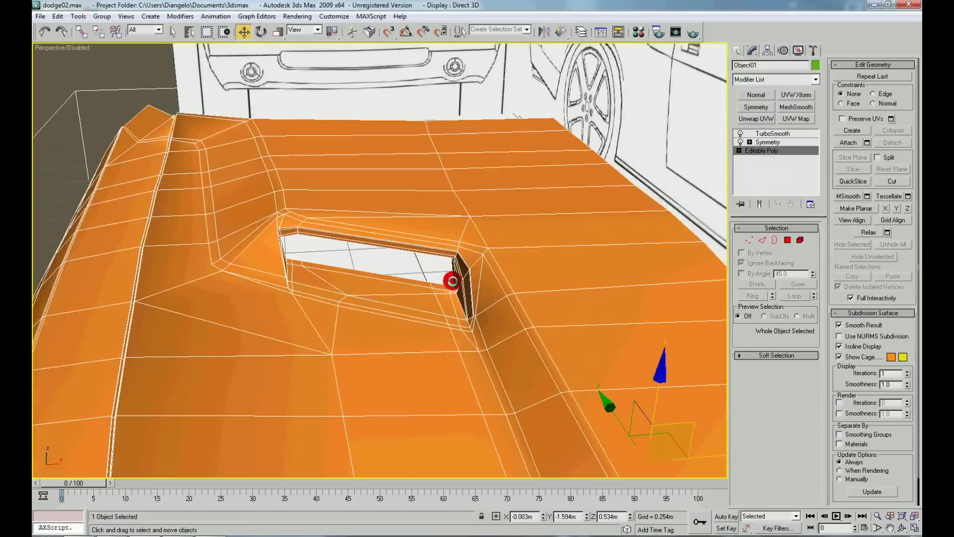
scroll(456, 309, up, 2)
right_click(455, 309)
click(436, 270)
click(456, 297)
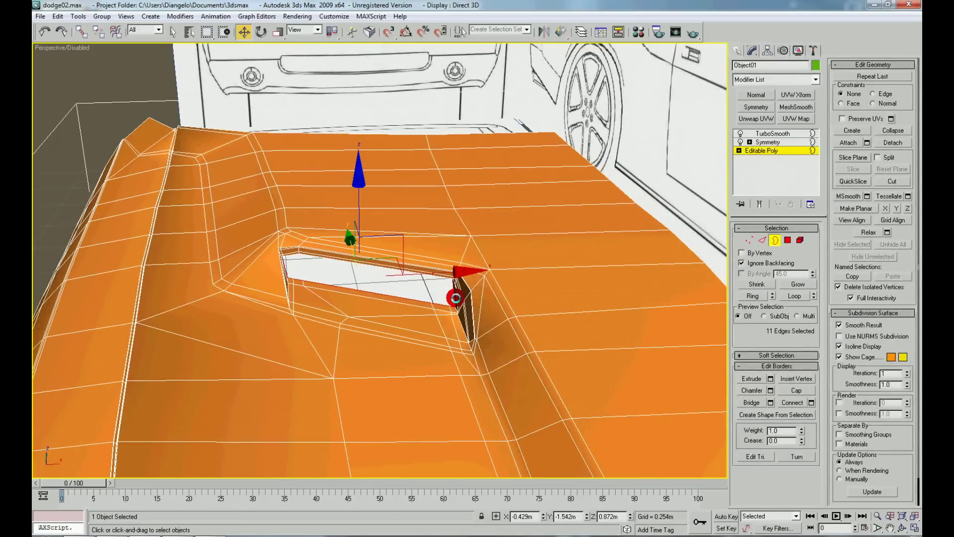
click(793, 391)
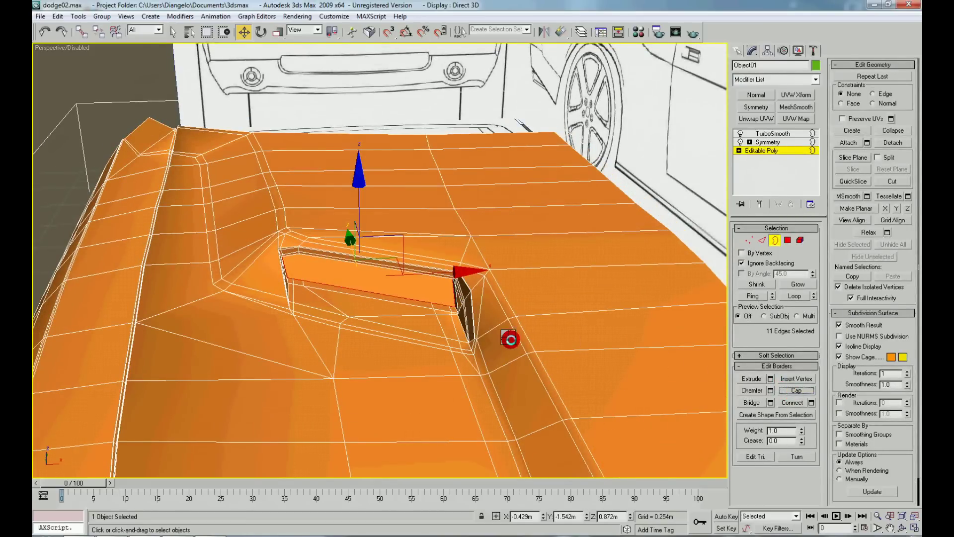
- Detach the new vent cap polygon as a separate element
right_click(510, 340)
click(491, 298)
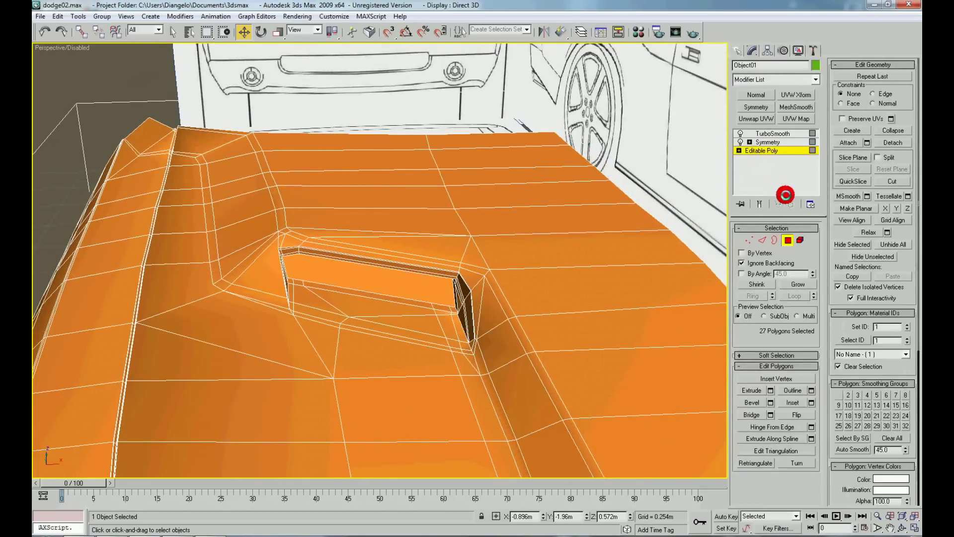
click(763, 203)
click(404, 288)
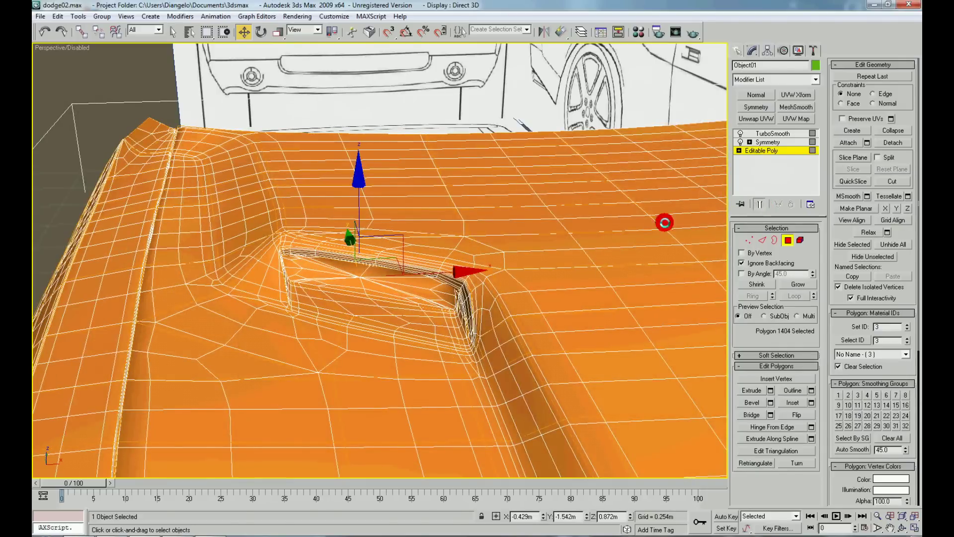
click(898, 143)
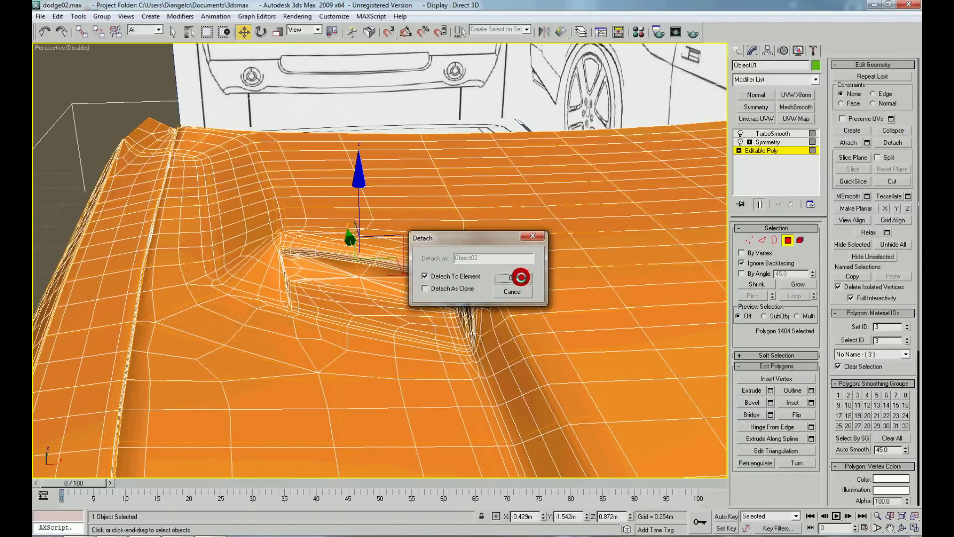
click(520, 277)
- Assign the dark material to the detached vent cap and return to object level
key(m)
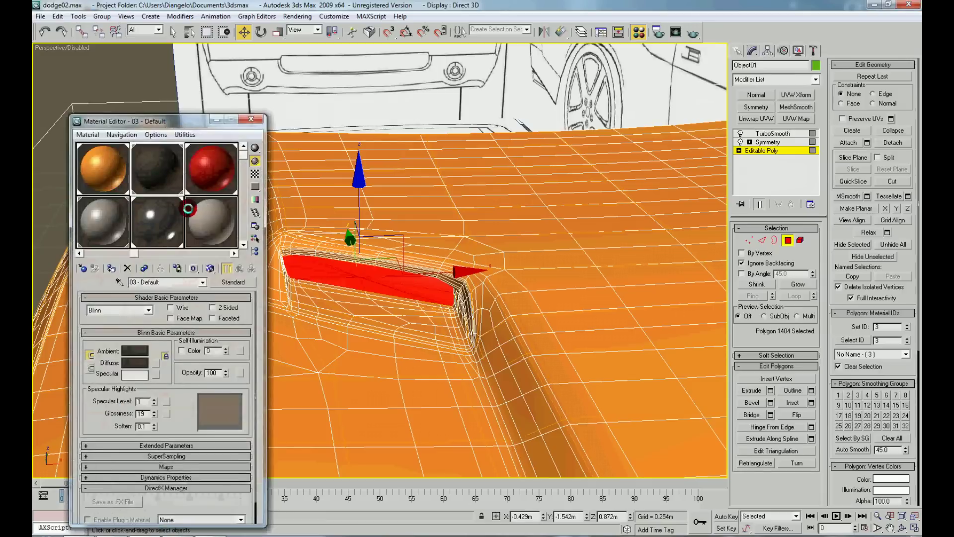
click(114, 269)
right_click(454, 234)
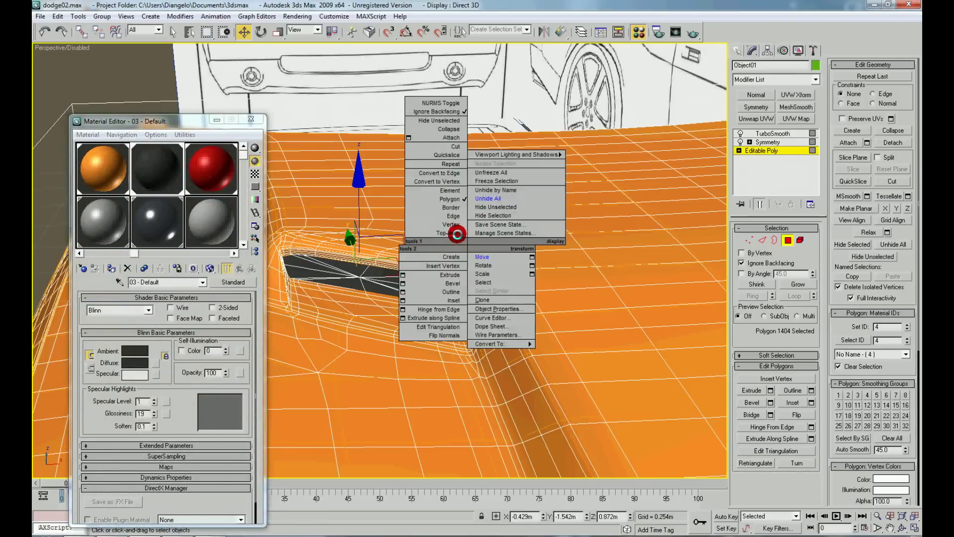
click(465, 188)
- Turn on edged faces and select the car body's base editable mesh
scroll(541, 341, down, 2)
scroll(532, 336, down, 5)
mouse_move(532, 337)
alt+middle_down()
mouse_move(549, 384)
mouse_move(533, 368)
alt+middle_up()
click(556, 416)
scroll(562, 413, down, 2)
key(F4)
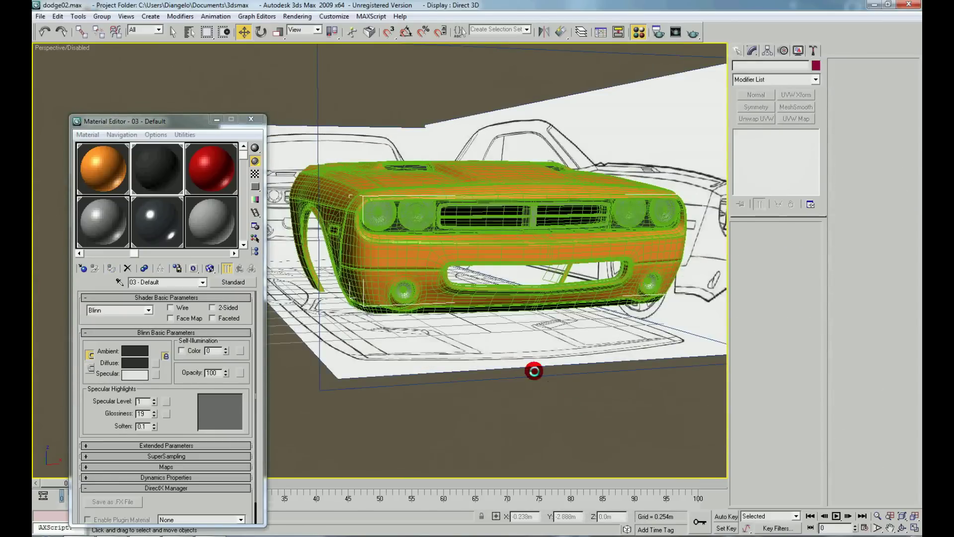
click(519, 294)
click(765, 150)
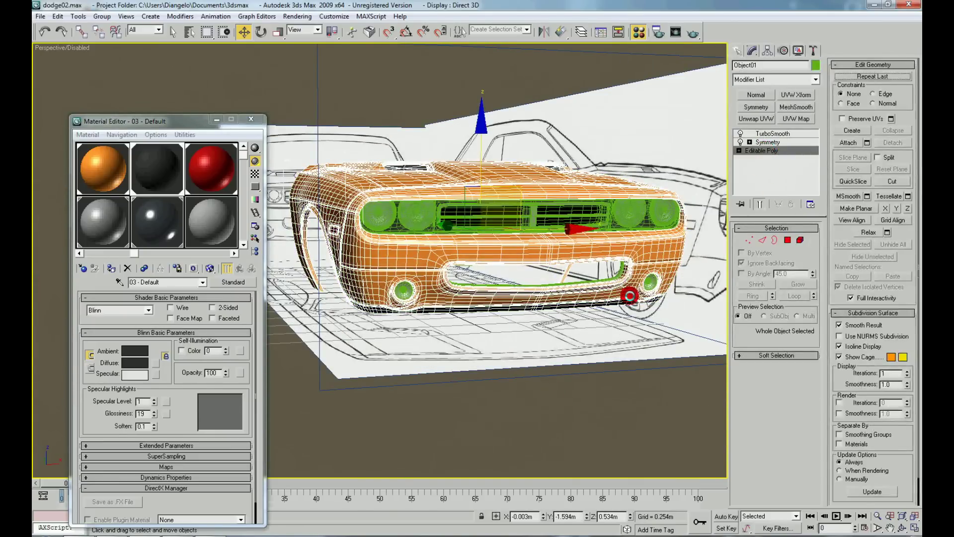
- Hide all other objects, turn off Show End Result, and close the Material Editor
right_click(630, 294)
click(662, 253)
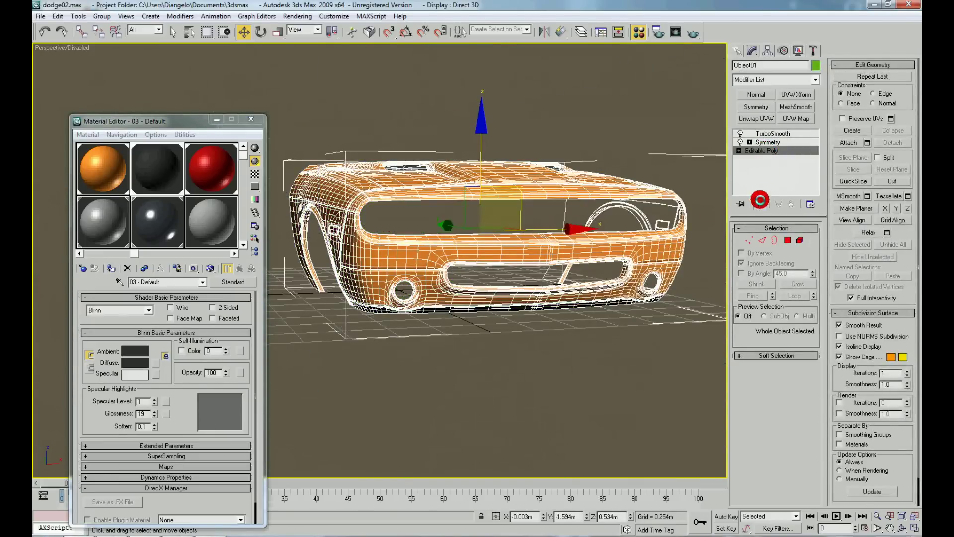
click(760, 199)
alt+middle_drag(571, 394, 730, 400)
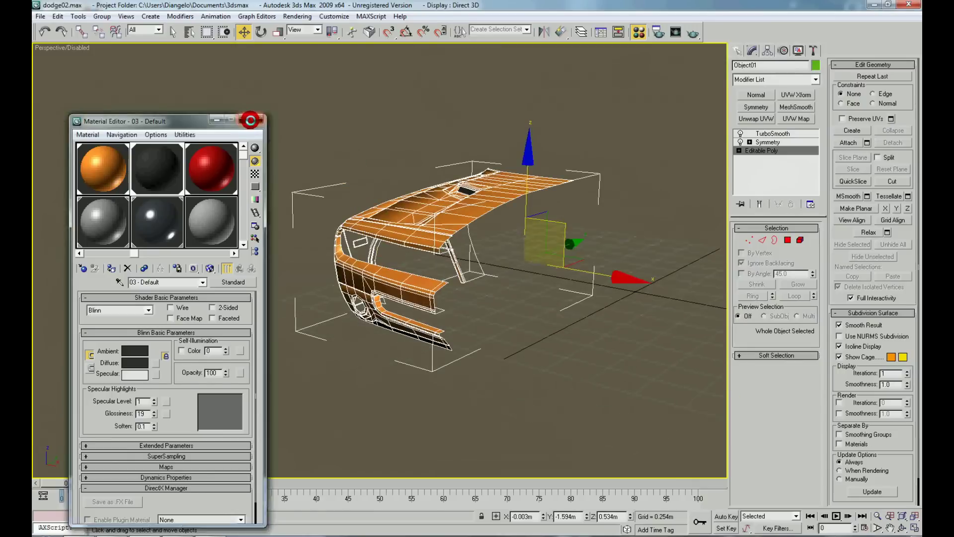
click(251, 120)
- Bridge two facing edges across the bumper's grille opening with a new face
scroll(379, 277, up, 3)
scroll(367, 309, up, 3)
scroll(316, 310, up, 3)
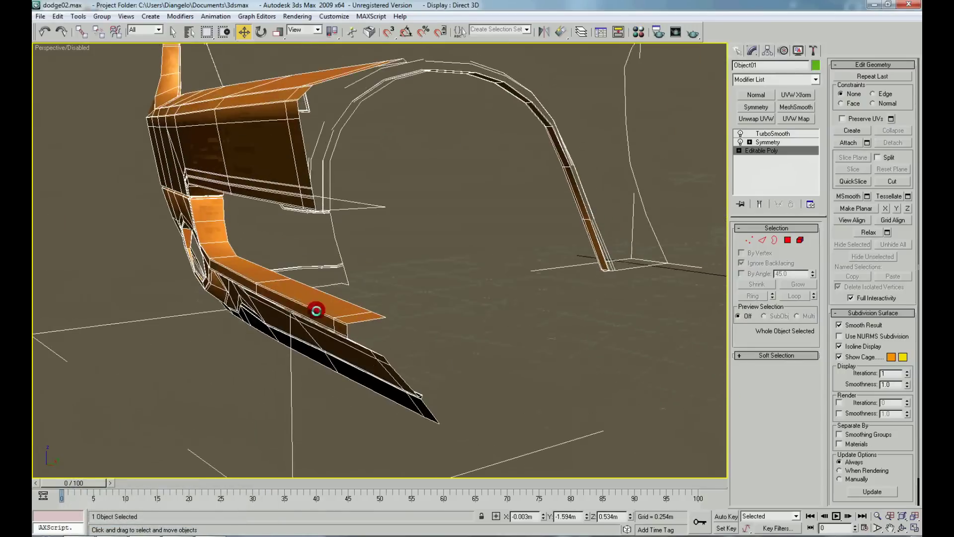
right_click(287, 271)
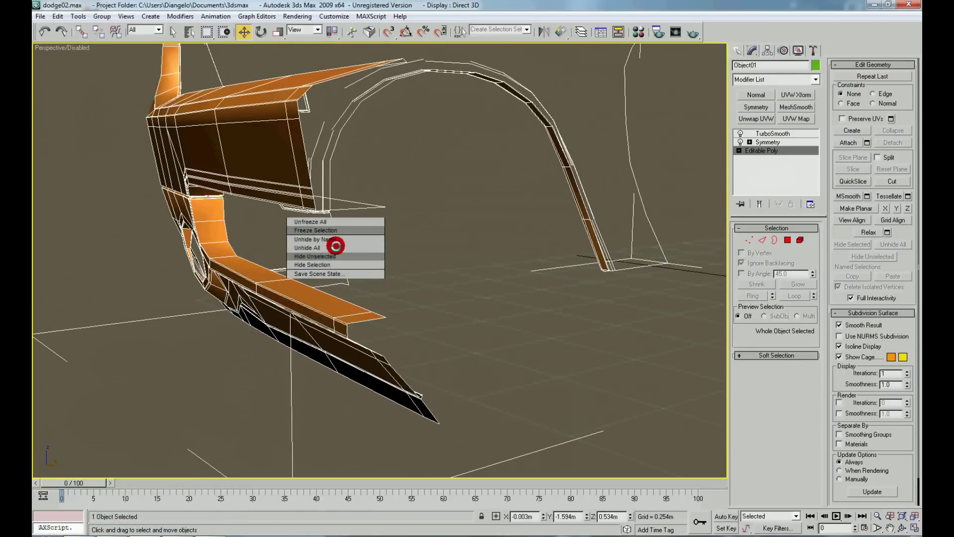
right_click(491, 326)
click(487, 297)
click(375, 313)
alt+middle_drag(375, 313, 352, 219)
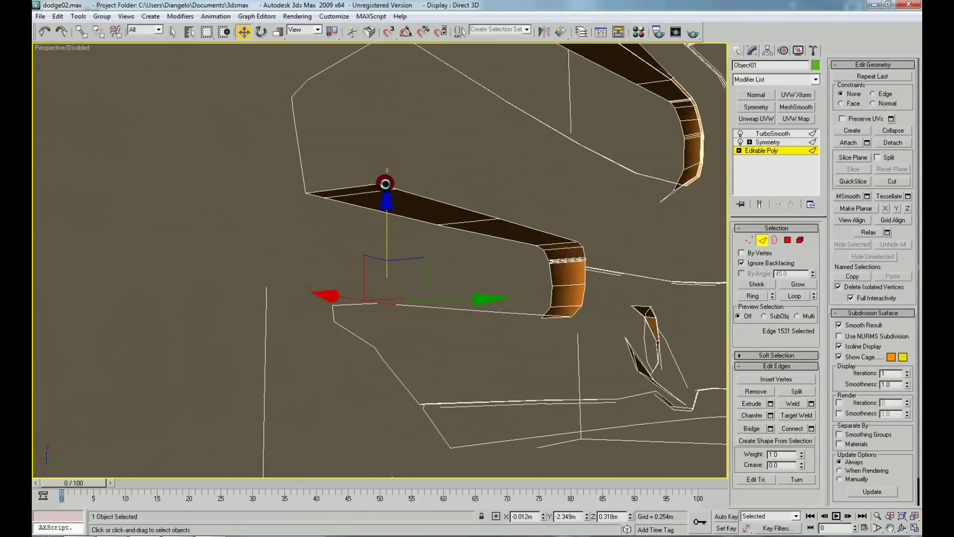
ctrl+click(385, 184)
click(751, 421)
- Select the bumper opening's 175-edge border loop and view it shaded up close
right_click(576, 300)
click(554, 254)
click(549, 232)
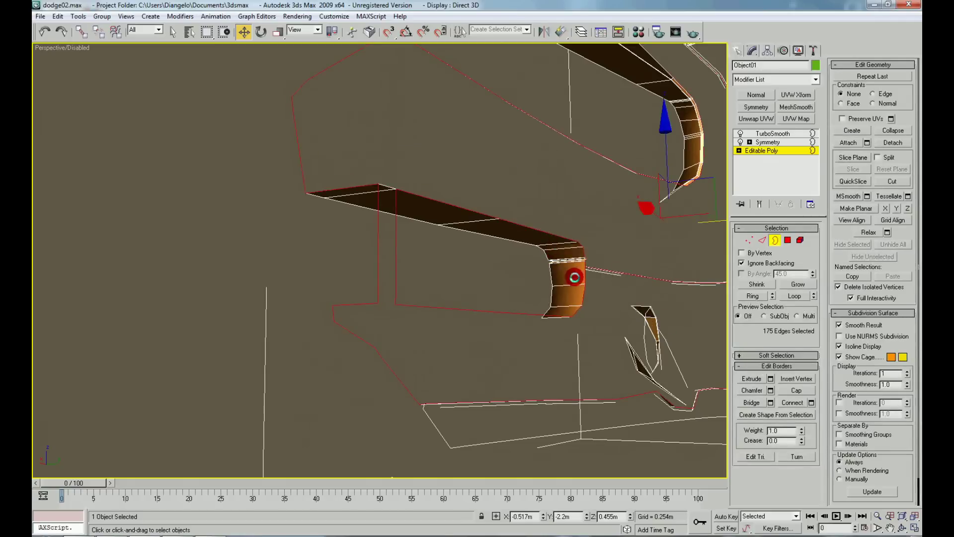
right_click(574, 277)
mouse_move(437, 309)
alt+middle_down()
mouse_move(501, 314)
mouse_move(396, 290)
mouse_move(405, 277)
mouse_move(424, 285)
mouse_move(396, 296)
mouse_move(572, 247)
alt+middle_up()
scroll(500, 315, up, 3)
scroll(553, 323, up, 2)
- Select the vertices at the opening's lower inner and upper corners
right_click(620, 227)
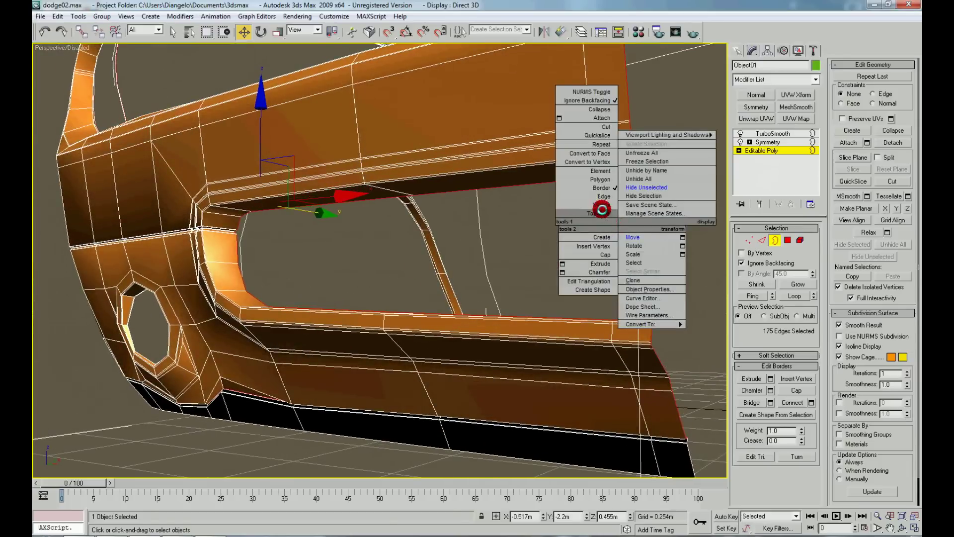
click(600, 204)
mouse_move(601, 204)
alt+middle_down()
mouse_move(624, 285)
mouse_move(612, 366)
alt+middle_up()
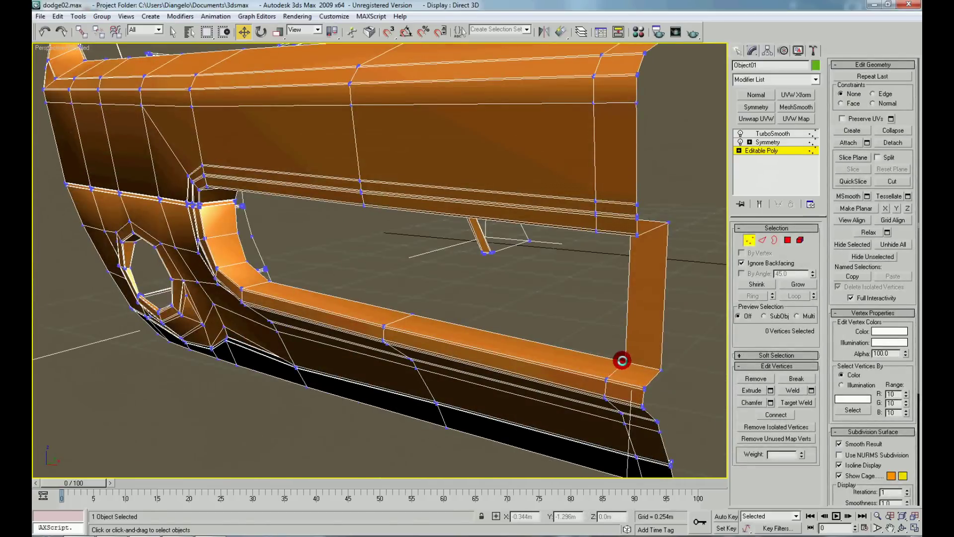
click(622, 360)
alt+middle_drag(634, 287, 619, 195)
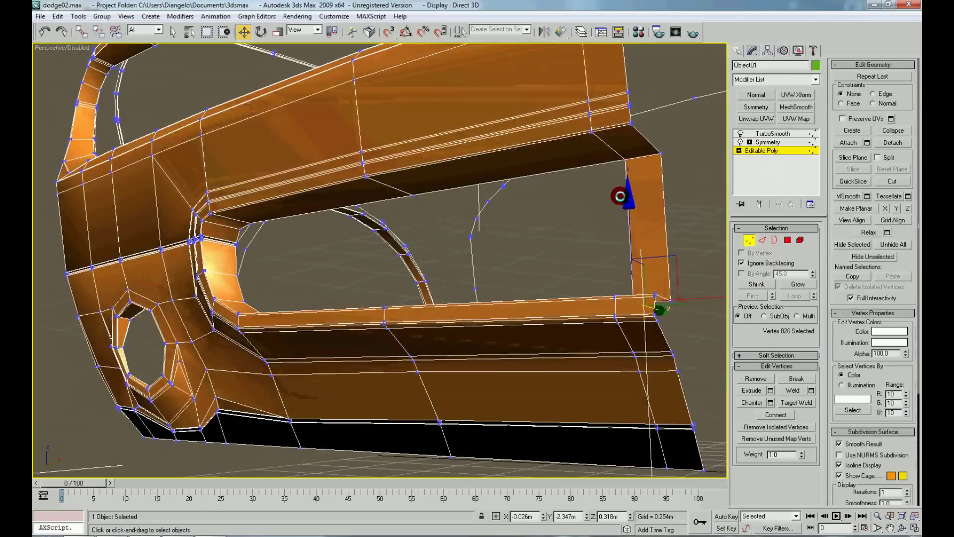
click(624, 130)
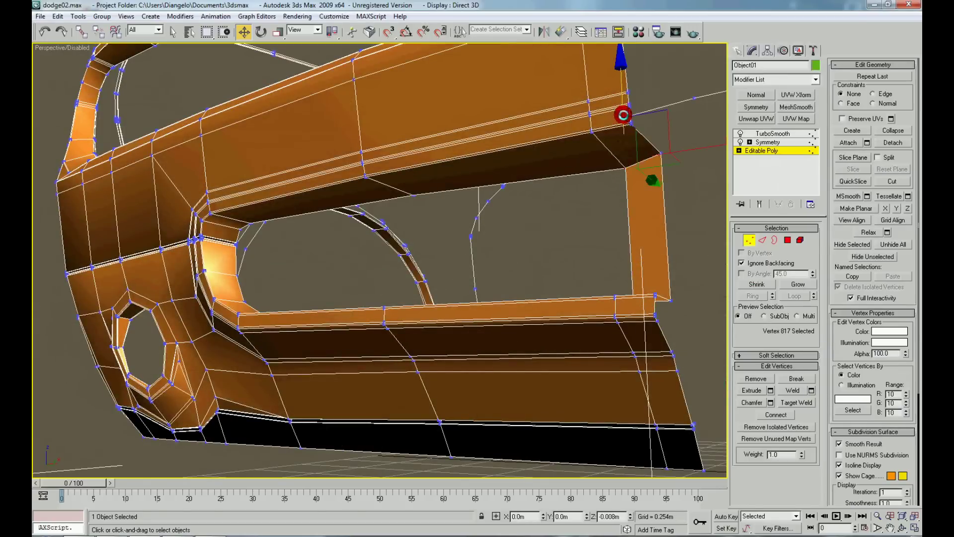
alt+middle_drag(537, 247, 455, 319)
- Bridge the opening's top edge and bottom lip edge with a new face
right_click(455, 247)
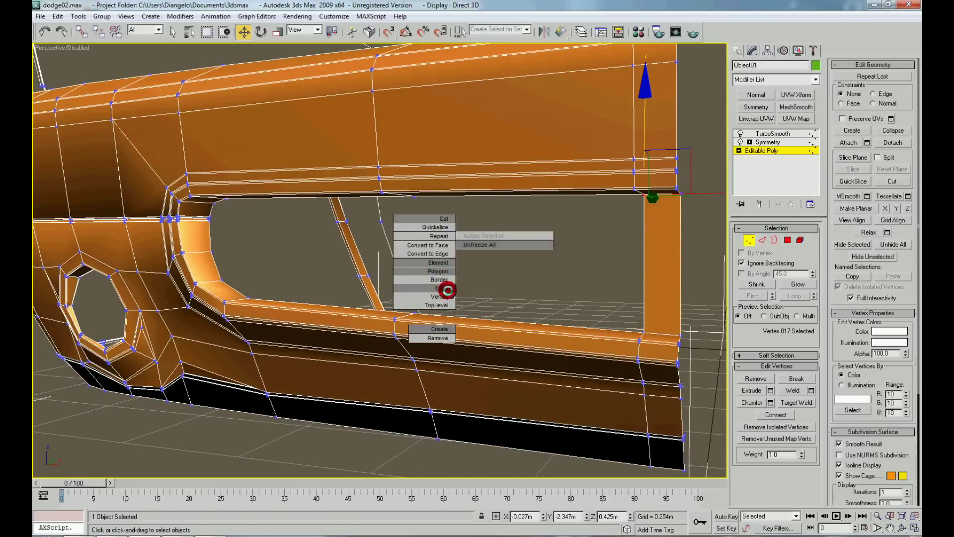
click(449, 286)
alt+middle_drag(453, 285, 494, 247)
click(502, 185)
alt+middle_drag(503, 184, 504, 257)
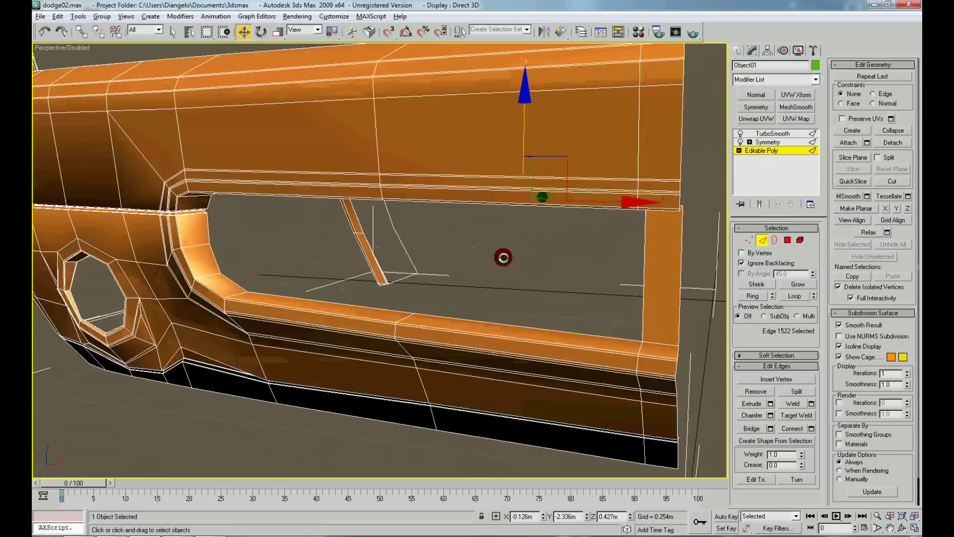
ctrl+click(514, 321)
click(754, 424)
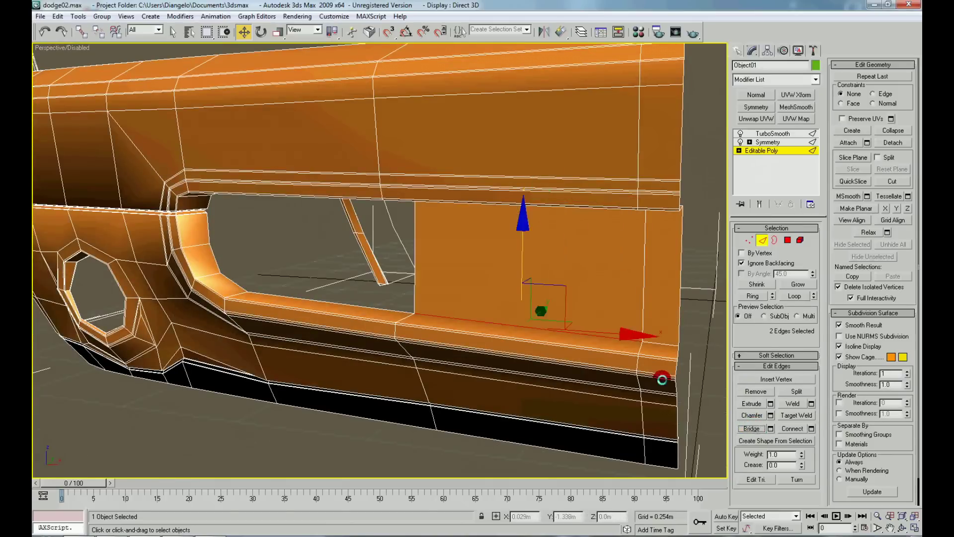
- Cap the remaining grille opening border with a polygon
right_click(475, 332)
click(457, 299)
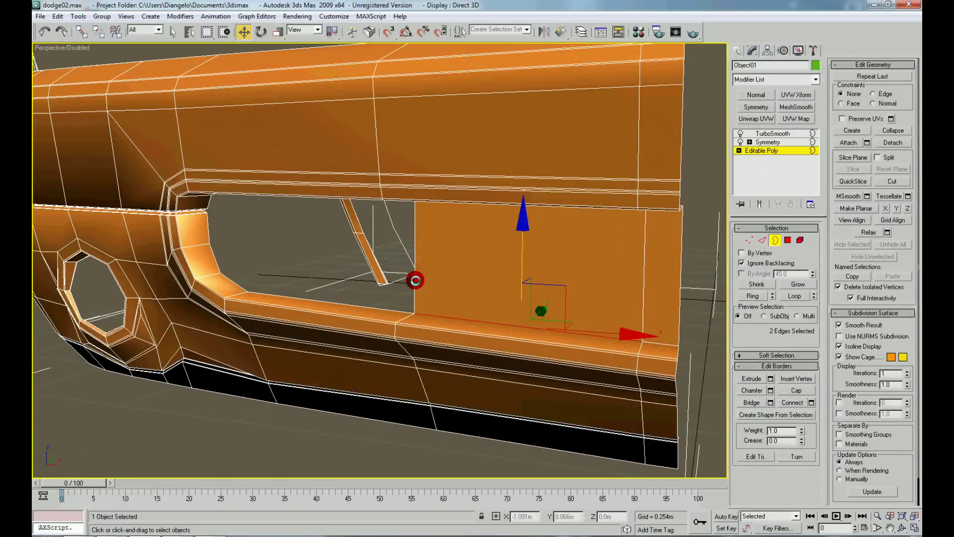
click(415, 280)
click(789, 390)
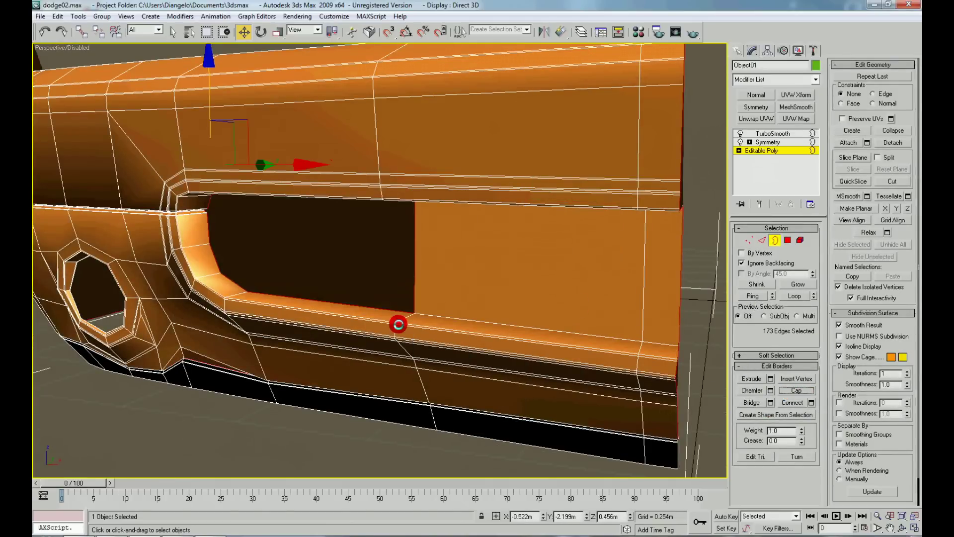
- Zoom in on the bumper corner and select a corner vertex of the orange strip
scroll(402, 324, down, 3)
scroll(343, 328, down, 3)
scroll(350, 333, down, 2)
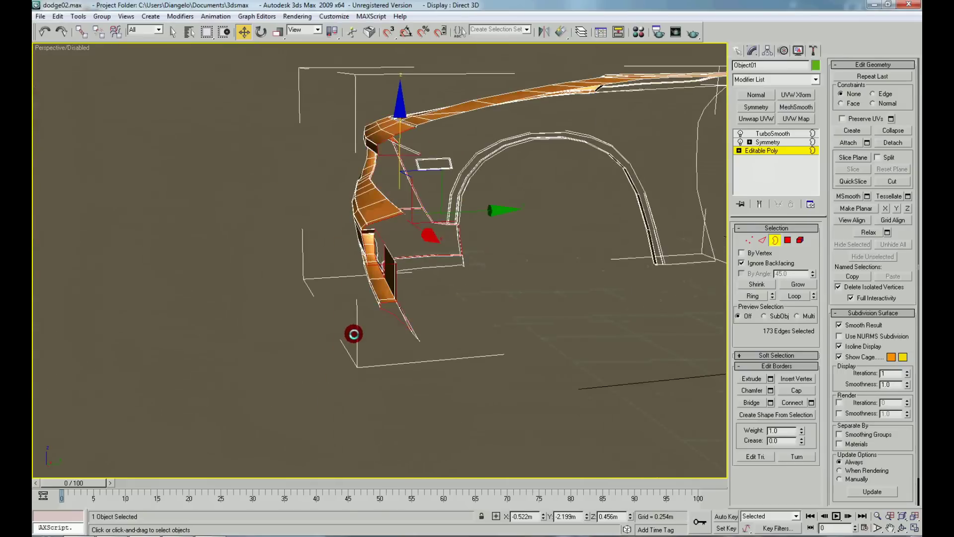
scroll(432, 319, down, 2)
scroll(447, 323, up, 3)
scroll(334, 301, up, 3)
scroll(276, 302, up, 2)
scroll(295, 318, up, 2)
scroll(276, 341, down, 1)
scroll(352, 304, up, 2)
scroll(336, 305, up, 2)
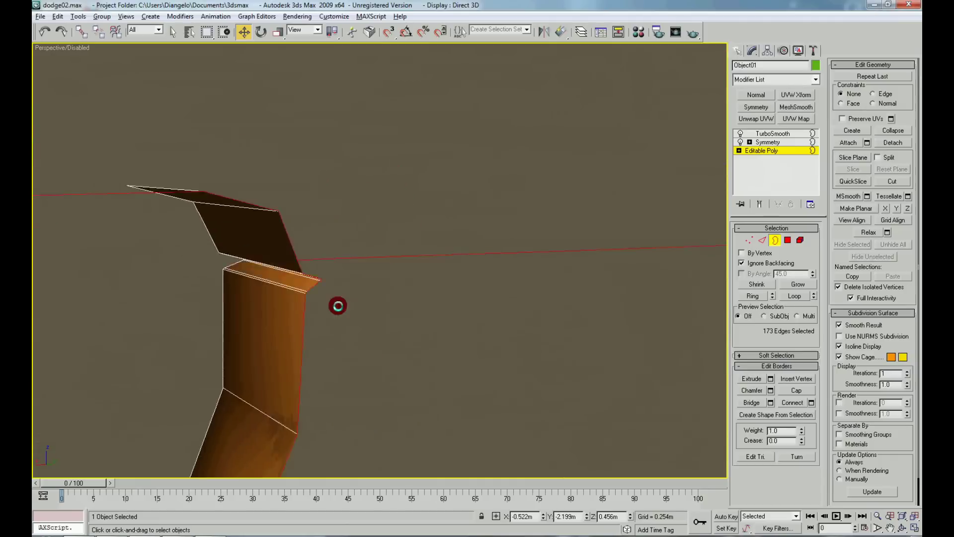
scroll(223, 342, up, 2)
right_click(222, 326)
click(211, 314)
scroll(218, 318, up, 2)
scroll(403, 366, up, 2)
alt+middle_drag(434, 366, 377, 211)
click(378, 260)
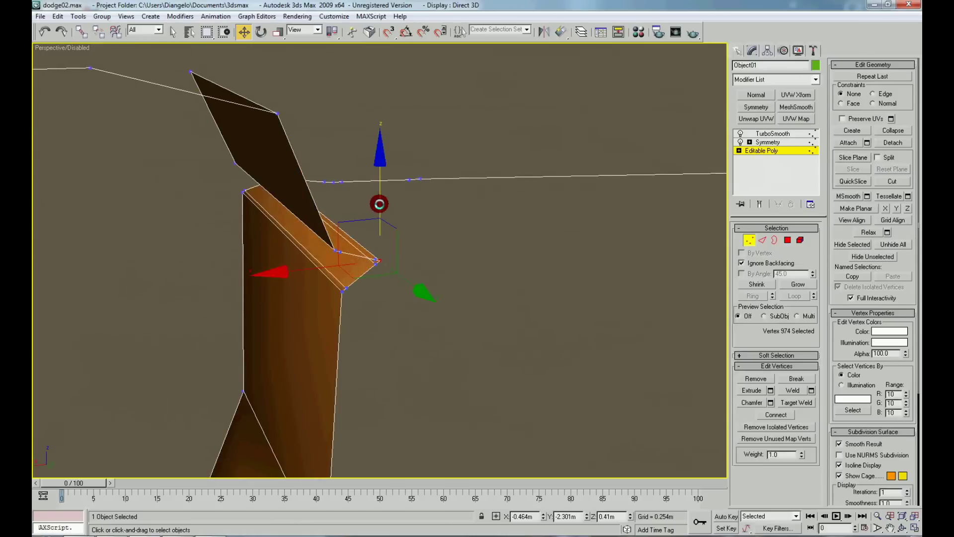
click(379, 318)
scroll(373, 308, down, 2)
mouse_move(368, 279)
alt+middle_down()
mouse_move(494, 268)
mouse_move(387, 282)
alt+middle_up()
- Bridge the two open edges at the opening's corner with a new face
right_click(329, 268)
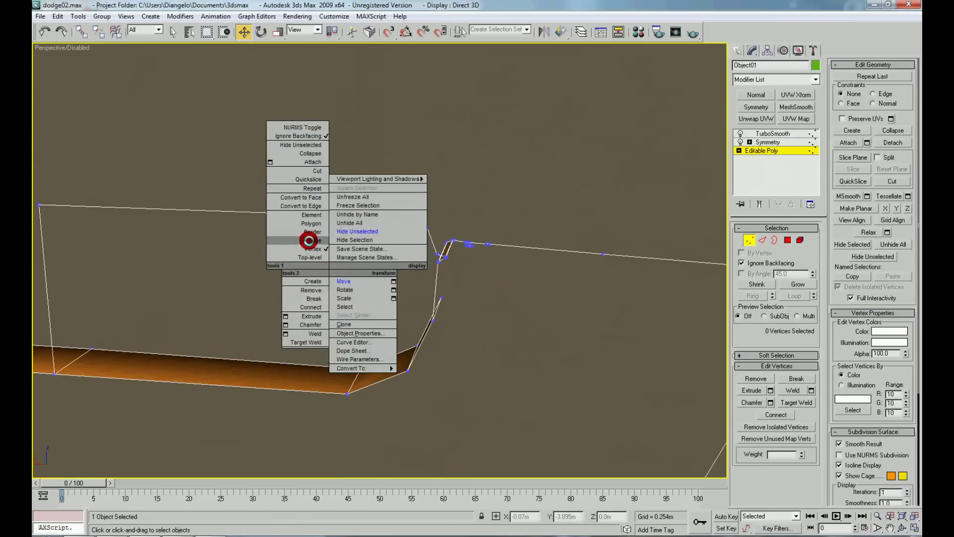
click(309, 240)
click(319, 212)
ctrl+click(327, 393)
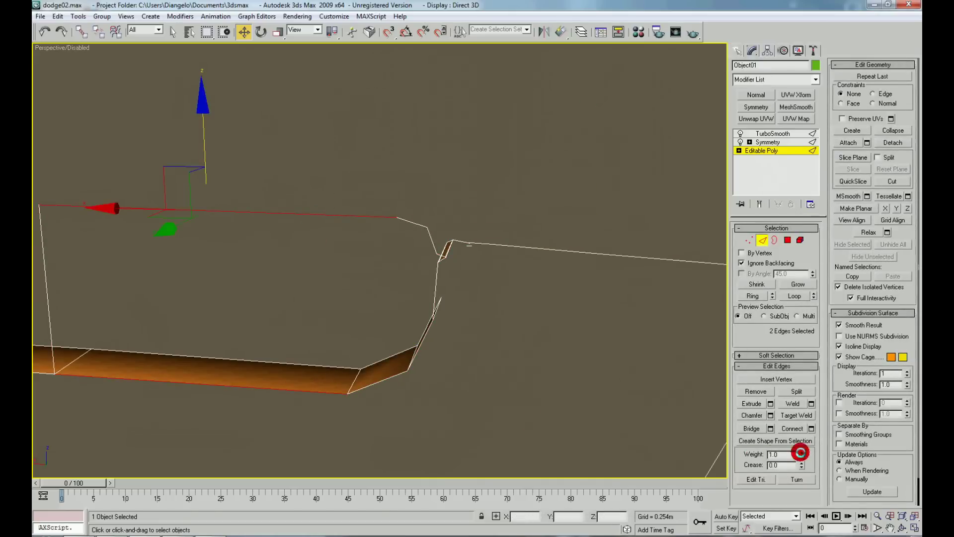
click(408, 220)
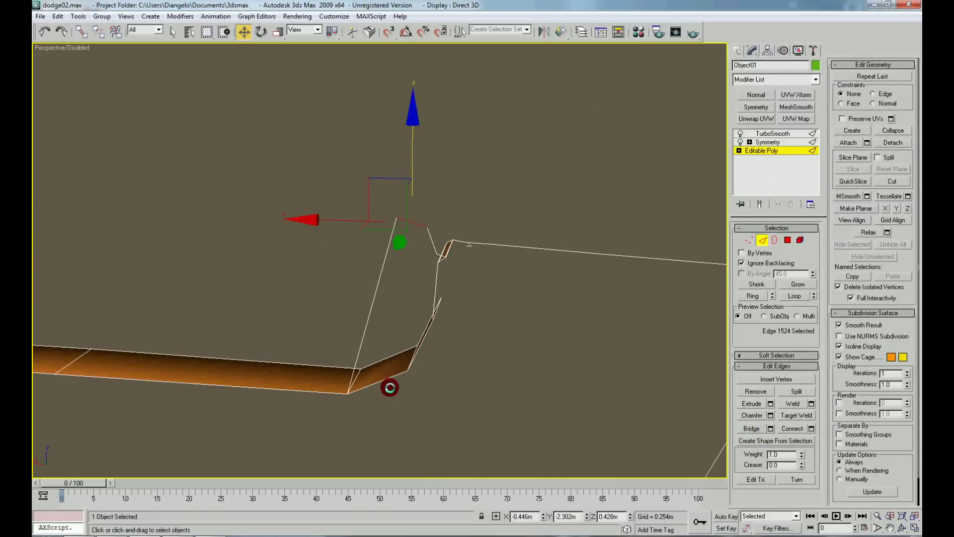
click(763, 427)
- Detach the four polygons inside the lower bumper opening as a new element
alt+middle_drag(633, 394, 371, 367)
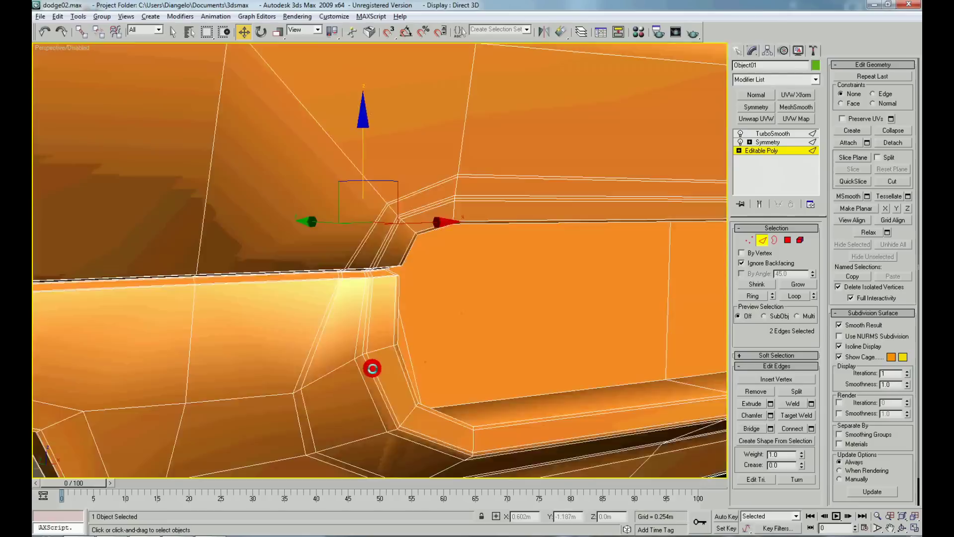
scroll(371, 366, down, 5)
right_click(468, 351)
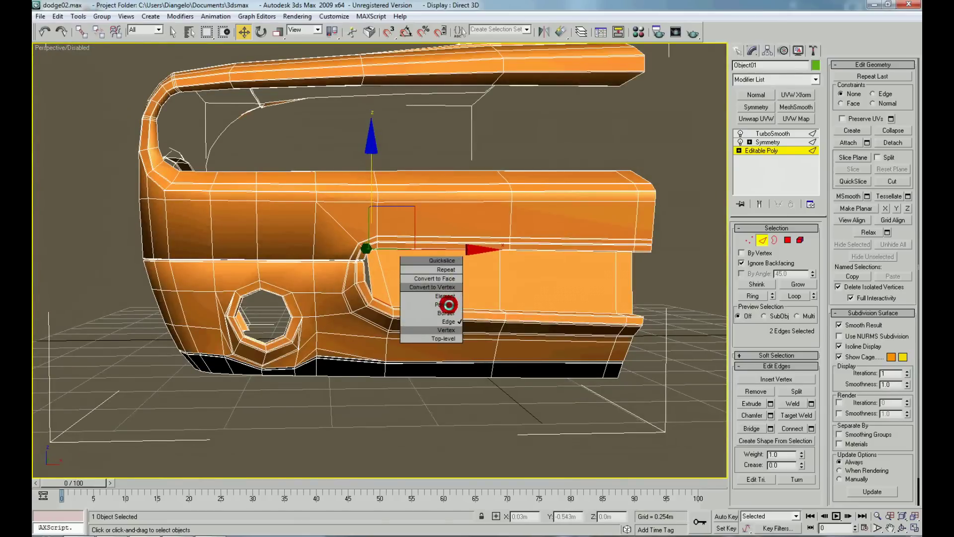
click(449, 305)
ctrl+click(437, 288)
ctrl+click(621, 291)
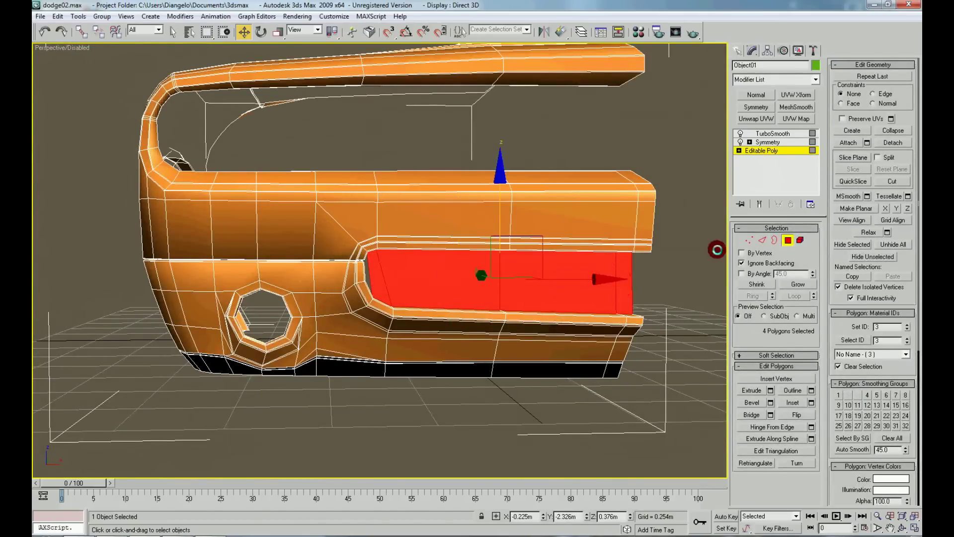
click(903, 139)
click(463, 278)
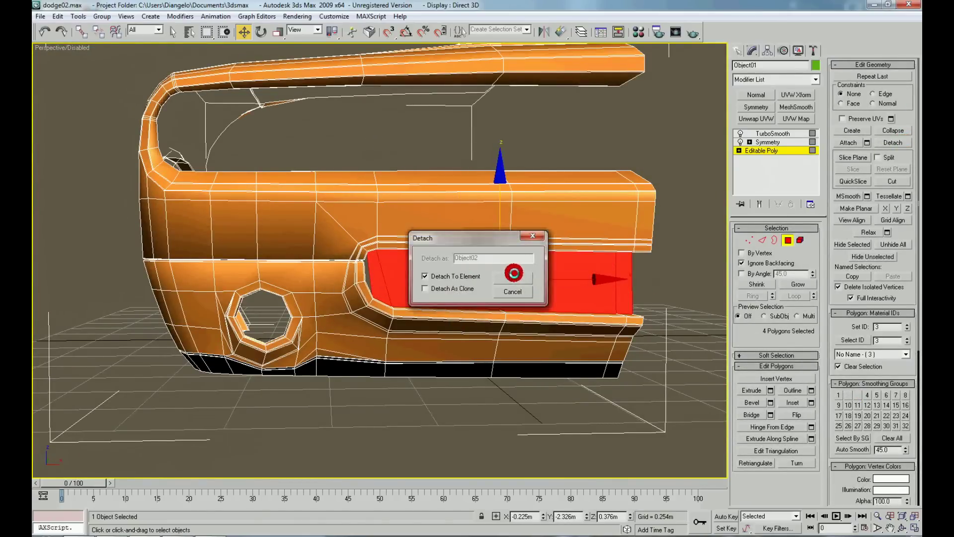
click(514, 272)
- Select the detached opening panel as a whole element
right_click(367, 243)
click(355, 217)
click(367, 266)
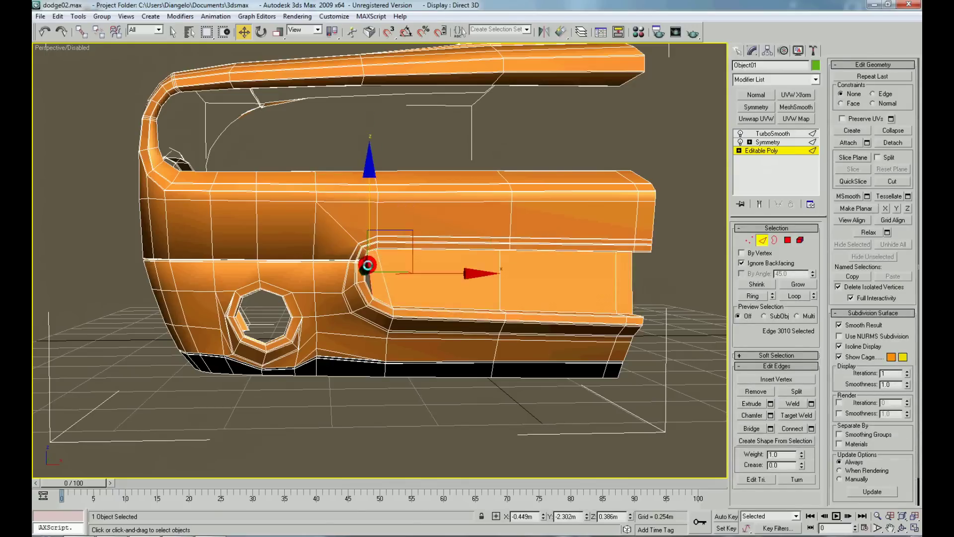
right_click(447, 310)
click(435, 257)
alt+middle_drag(454, 321, 398, 325)
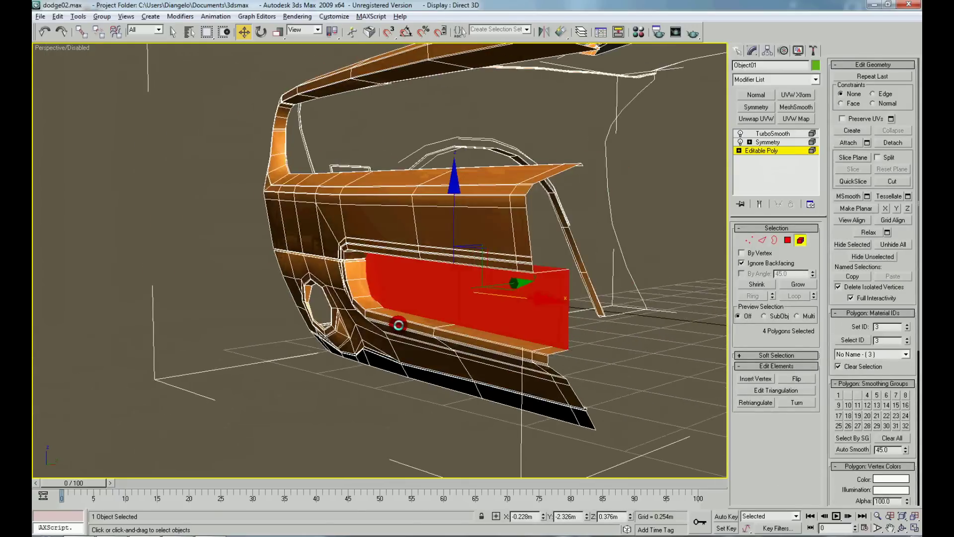
- Drag the black material from the Material Editor onto the detached panel
key(m)
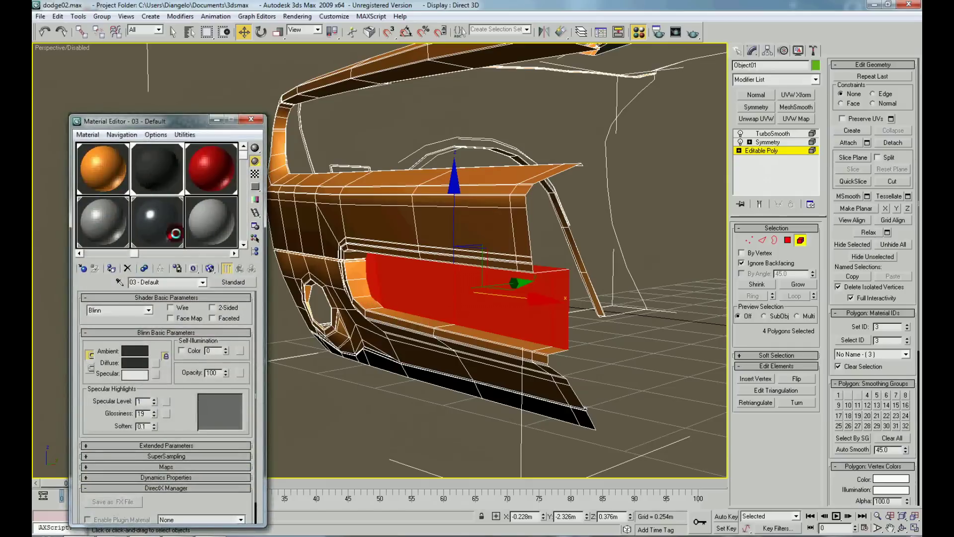
click(234, 252)
click(83, 252)
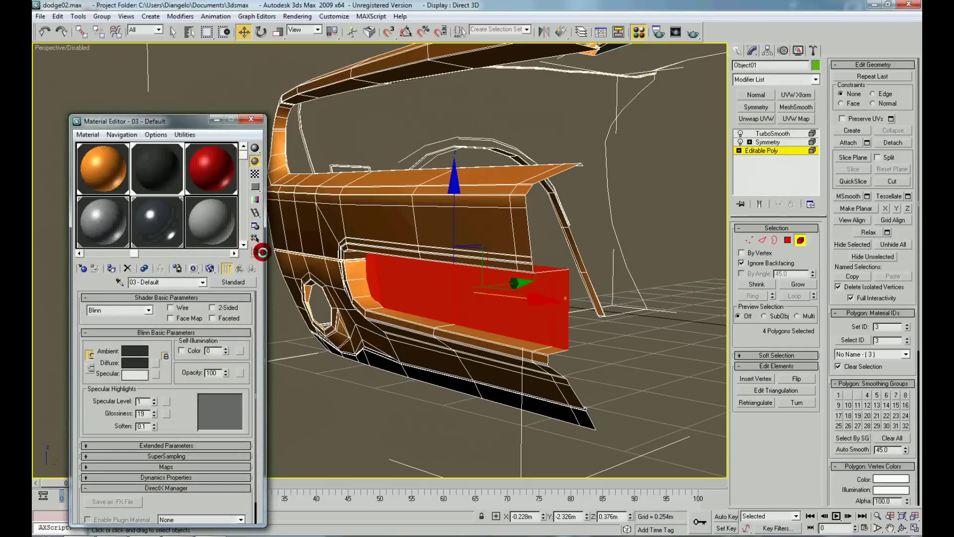
click(244, 244)
click(77, 252)
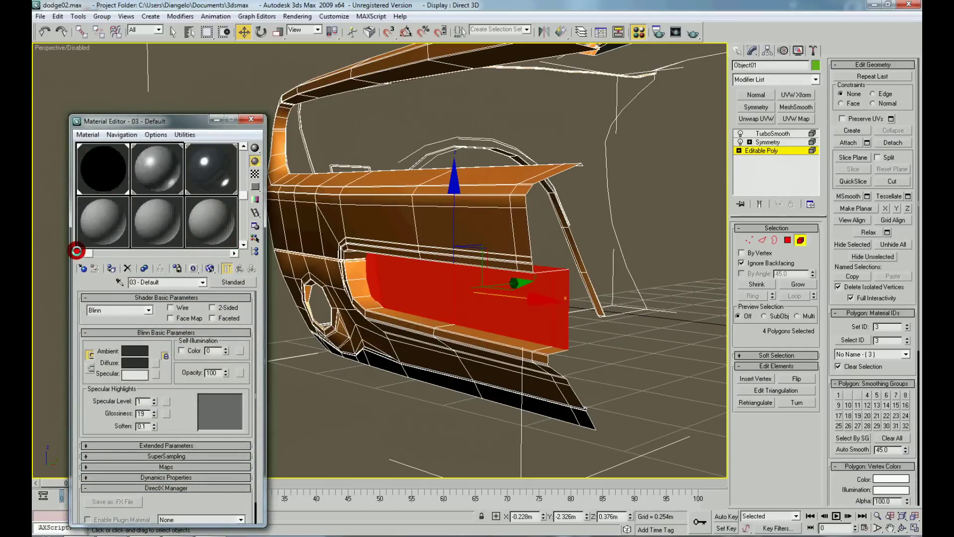
drag(110, 183, 405, 394)
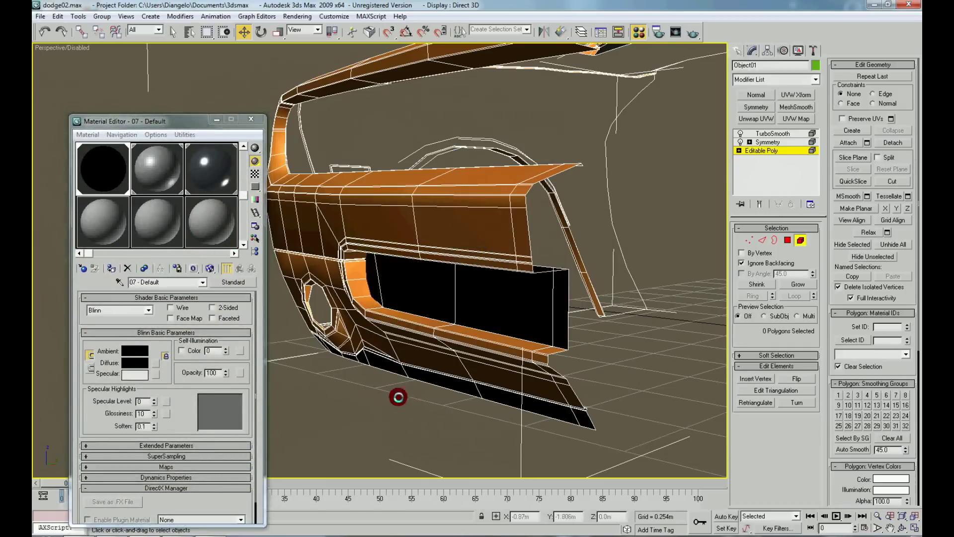
- Unhide the headlights, grille and blueprints, then select the car body's base mesh
alt+middle_drag(396, 394, 331, 310)
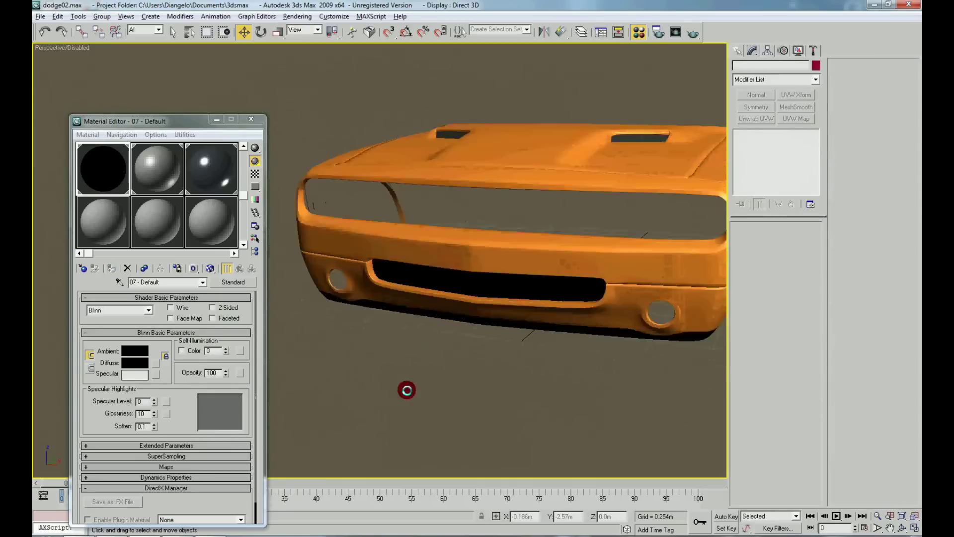
right_click(469, 370)
click(480, 323)
mouse_move(453, 373)
alt+middle_down()
mouse_move(481, 353)
mouse_move(480, 368)
mouse_move(537, 383)
alt+middle_up()
scroll(517, 383, up, 5)
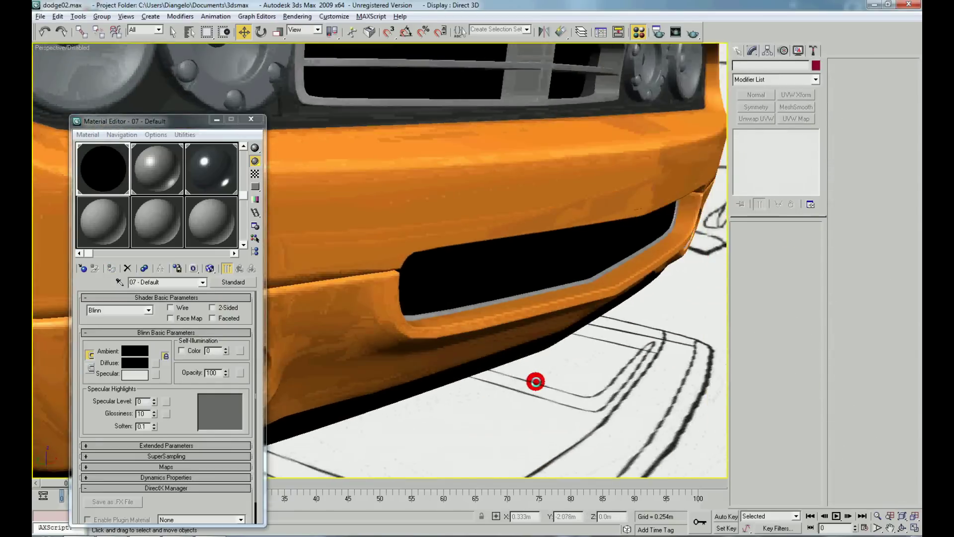
click(525, 287)
click(767, 150)
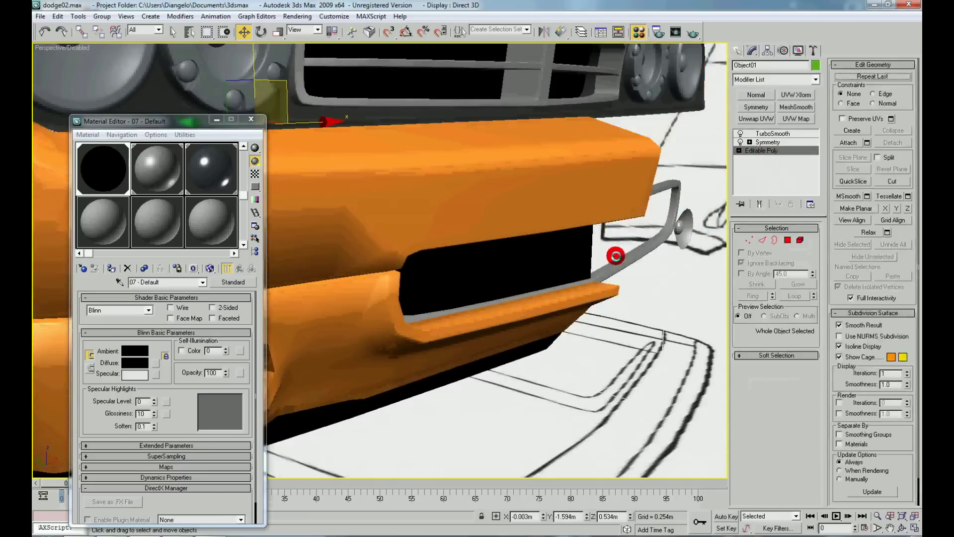
- Select the four front bumper opening polygons, then return to object level
right_click(586, 288)
click(567, 221)
drag(550, 273, 417, 251)
alt+middle_drag(565, 358, 389, 358)
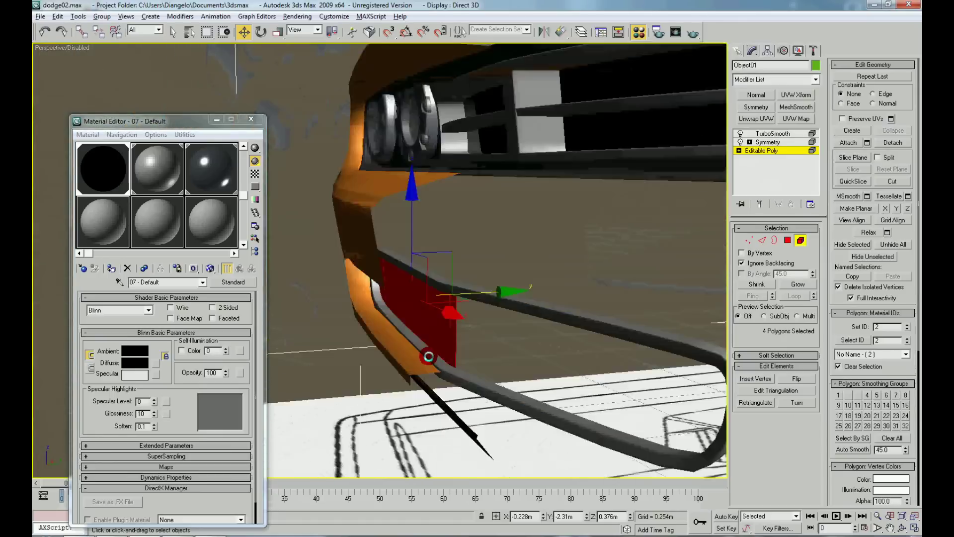
right_click(373, 334)
click(343, 368)
right_click(357, 320)
click(318, 373)
scroll(317, 374, down, 5)
- Orbit and zoom around the car front, then view the 'dodge-challenger 1 copy' reference photo
mouse_move(315, 398)
alt+middle_down()
mouse_move(398, 403)
mouse_move(472, 436)
mouse_move(425, 400)
mouse_move(494, 396)
mouse_move(396, 405)
alt+middle_up()
scroll(413, 413, up, 4)
scroll(422, 434, down, 5)
scroll(523, 448, up, 5)
scroll(523, 448, down, 5)
scroll(425, 401, down, 2)
scroll(435, 390, up, 4)
scroll(494, 396, up, 4)
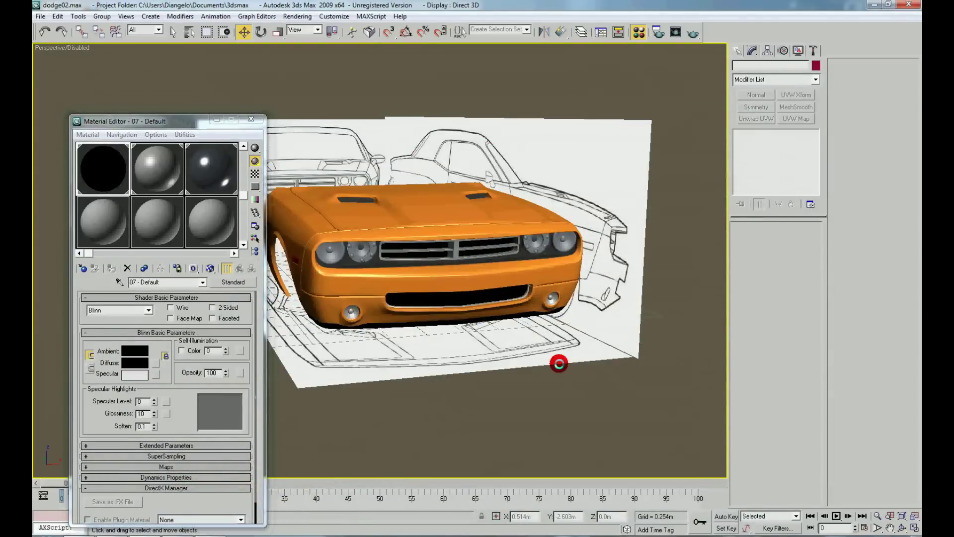
- Close the Material Editor and select Object01's base Editable Poly in the modifier stack
scroll(558, 363, up, 3)
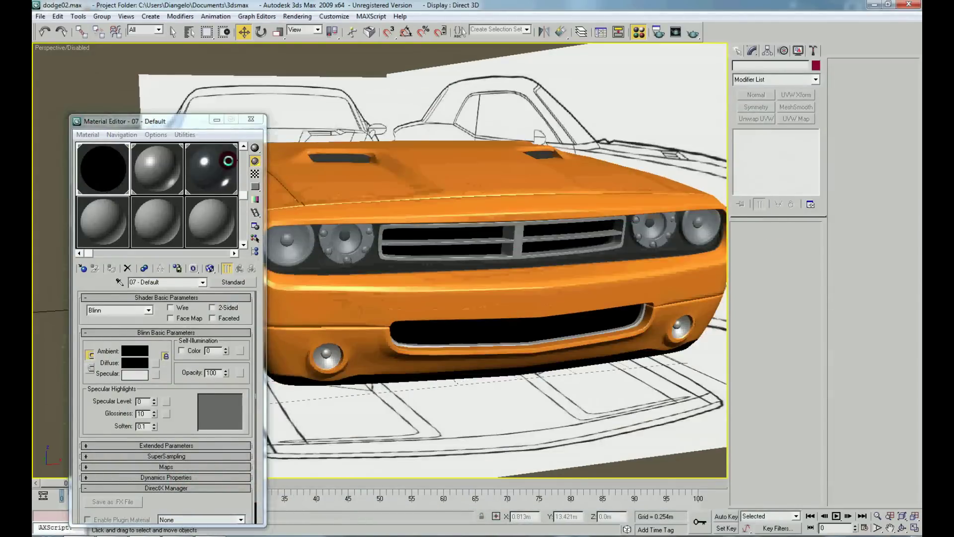
click(250, 119)
click(339, 332)
click(765, 149)
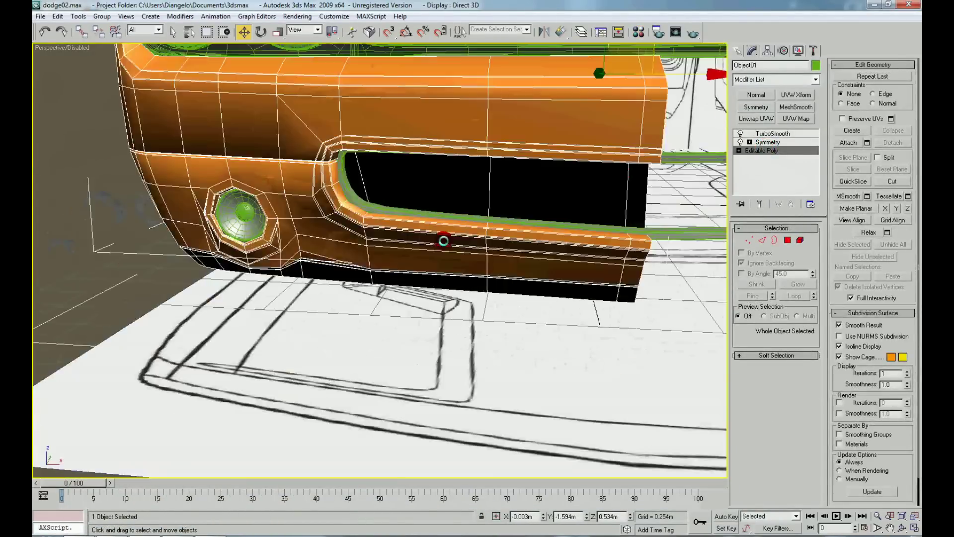
- Switch to Edge level and select edge 1518 inside the upper grille opening
mouse_move(444, 241)
alt+middle_down()
mouse_move(239, 290)
mouse_move(453, 283)
mouse_move(351, 260)
mouse_move(326, 264)
mouse_move(315, 150)
alt+middle_up()
right_click(413, 271)
click(397, 241)
click(438, 284)
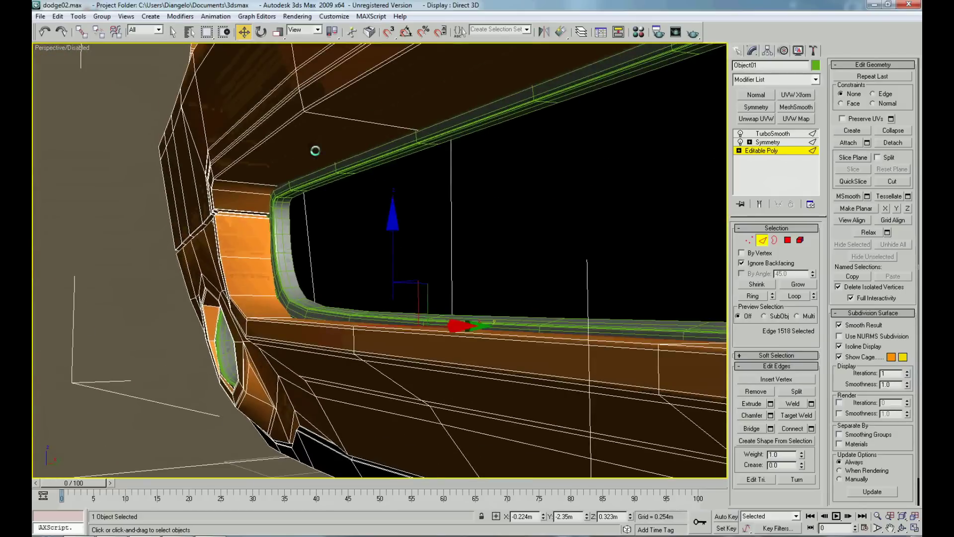
- Ring-select the upper grille trim edges and connect them with 2 pinched segments
click(450, 133)
click(749, 294)
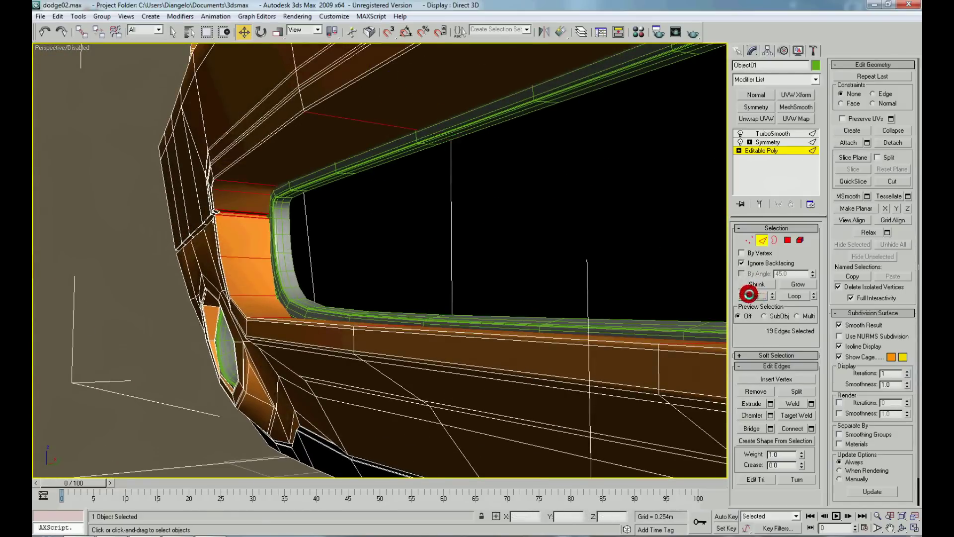
click(811, 427)
mouse_move(315, 253)
alt+middle_down()
mouse_move(300, 254)
mouse_move(539, 286)
alt+middle_up()
drag(546, 266, 544, 329)
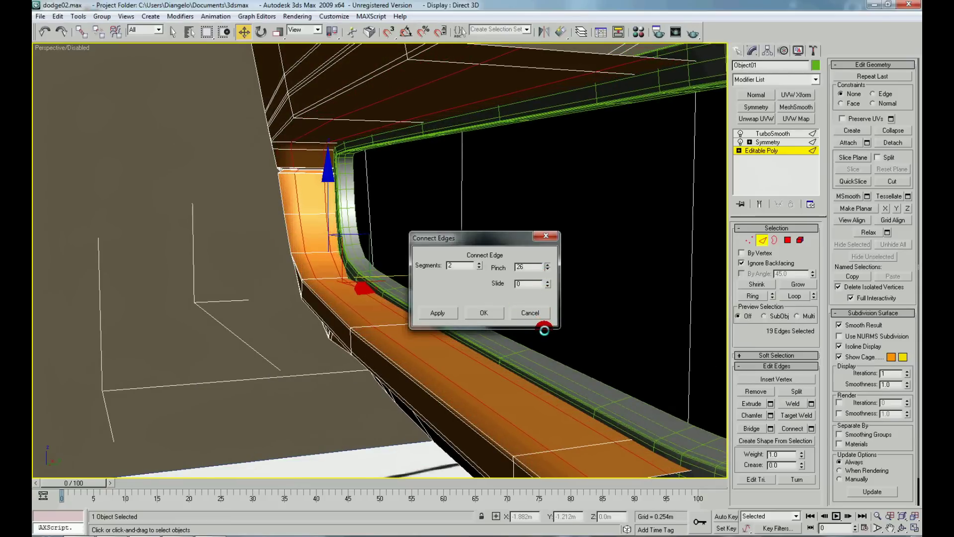
click(492, 312)
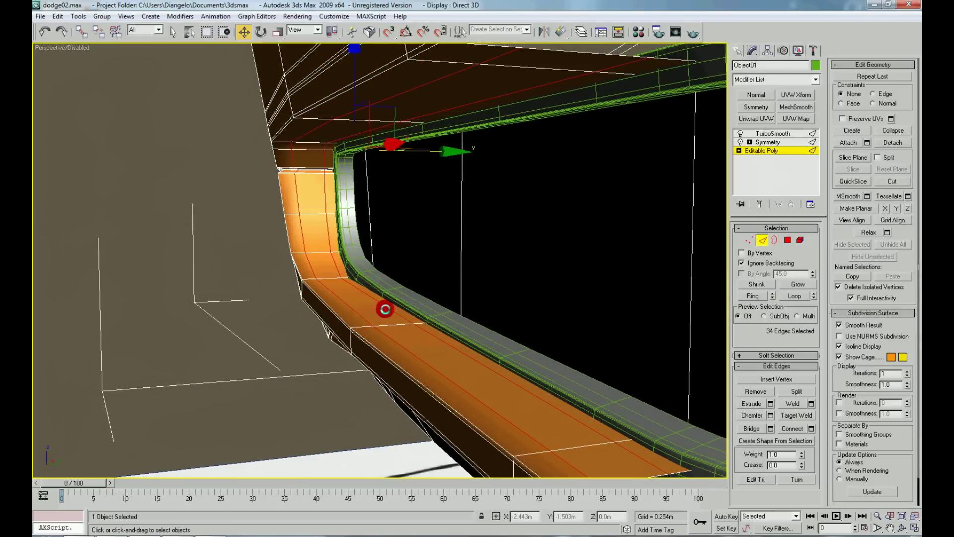
- Loop-select one of the two new edge loops along the trim
click(389, 307)
click(376, 127)
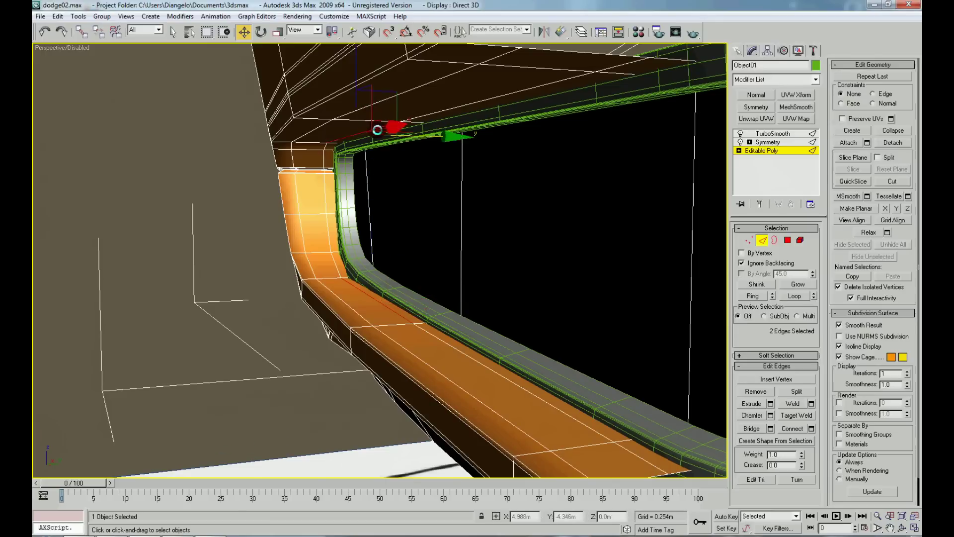
click(349, 308)
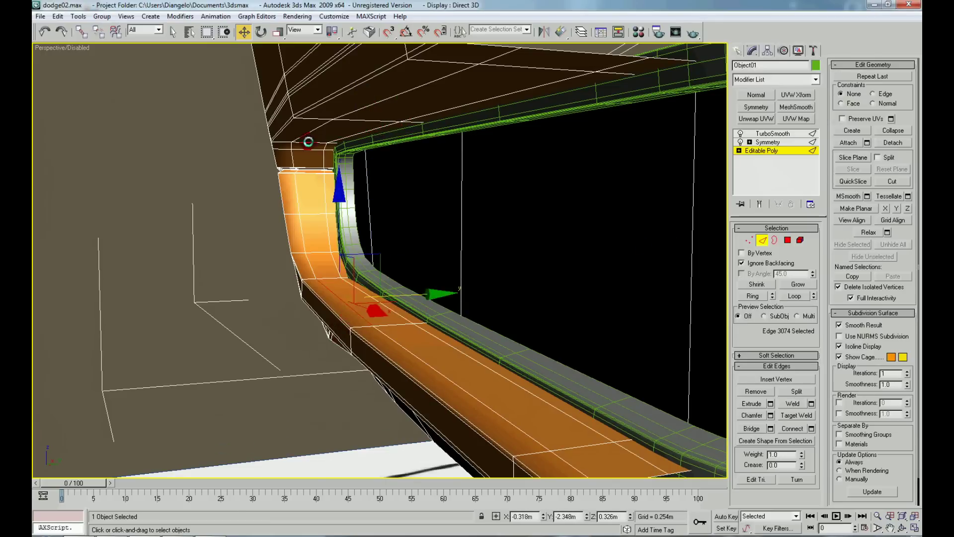
click(327, 185)
click(324, 158)
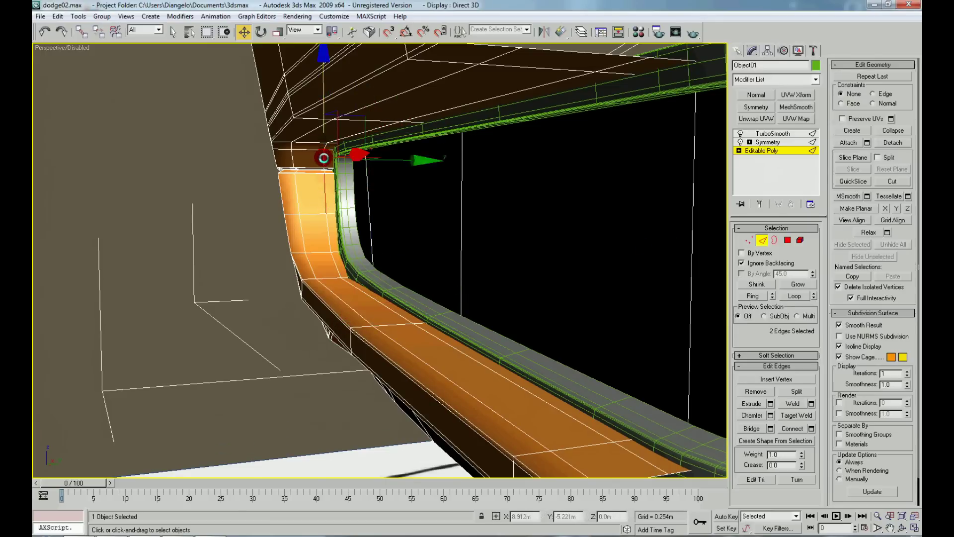
click(800, 299)
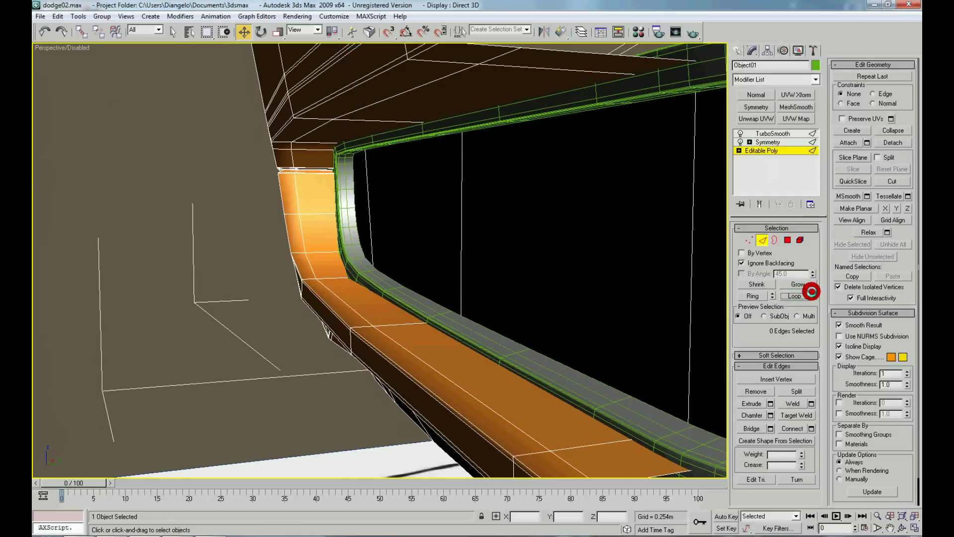
- Loop-select the other new 17-edge loop and set Extrude to -0.004m height, 0.002m width
click(355, 302)
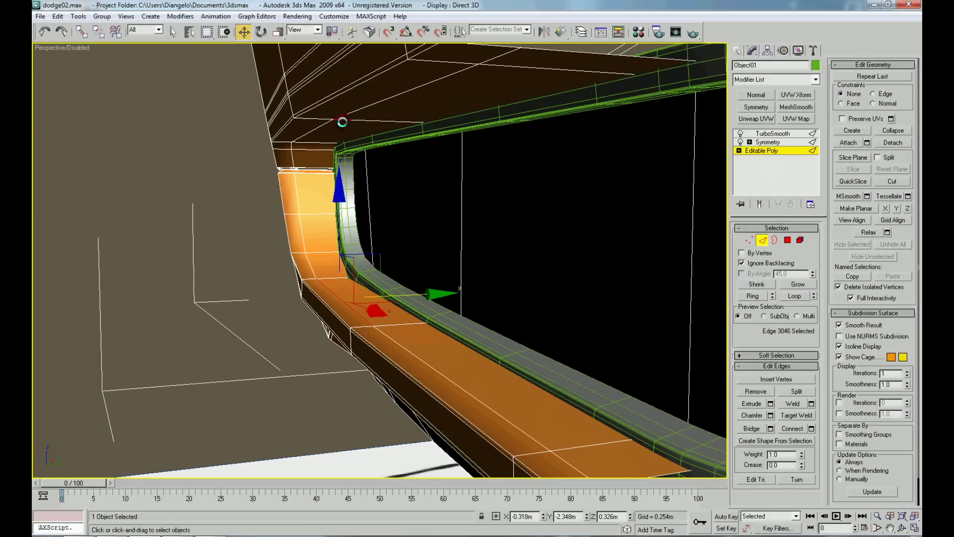
click(358, 113)
click(801, 297)
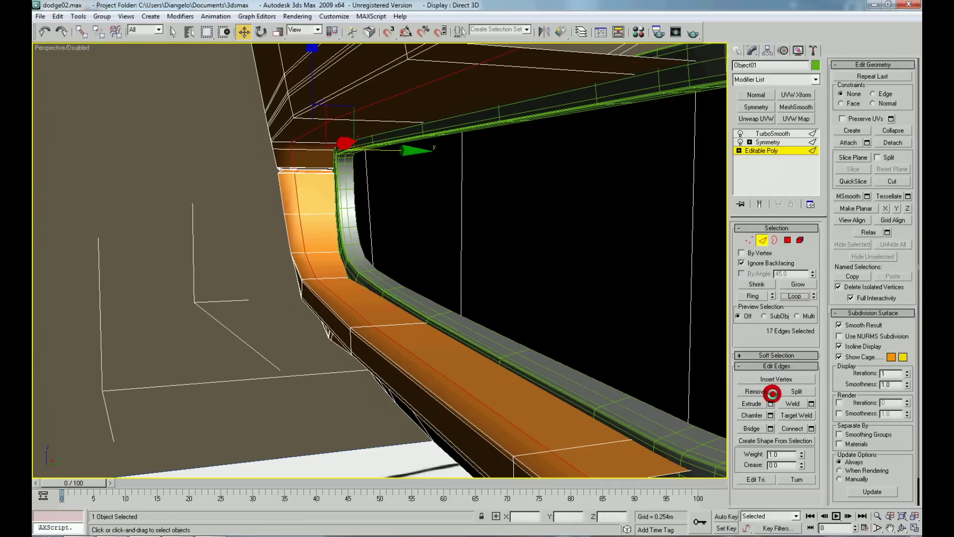
click(770, 403)
- Apply the inward edge extrude to the trim loop
scroll(372, 351, up, 2)
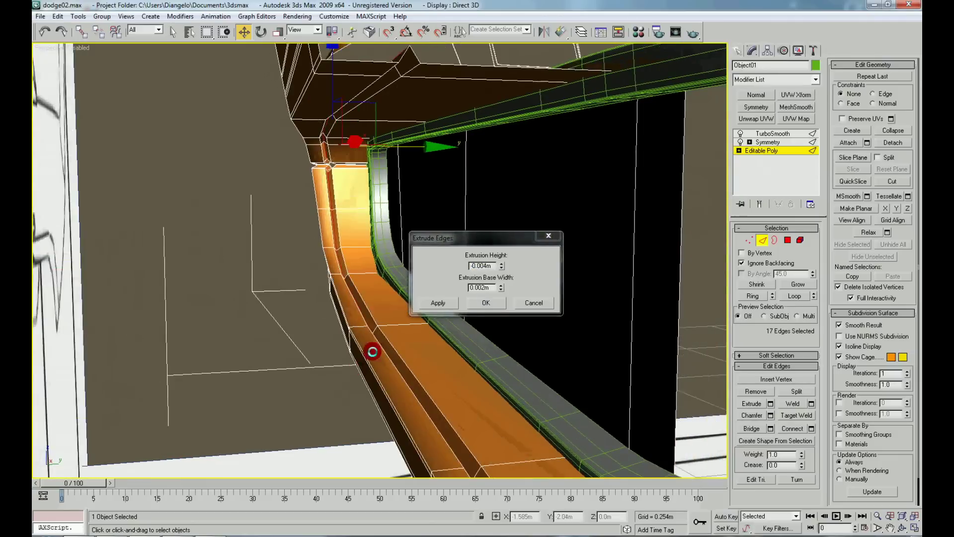
click(486, 302)
mouse_move(415, 278)
alt+middle_down()
mouse_move(400, 273)
mouse_move(415, 130)
alt+middle_up()
- Add connecting edges along the lower grille opening's orange channel
click(432, 99)
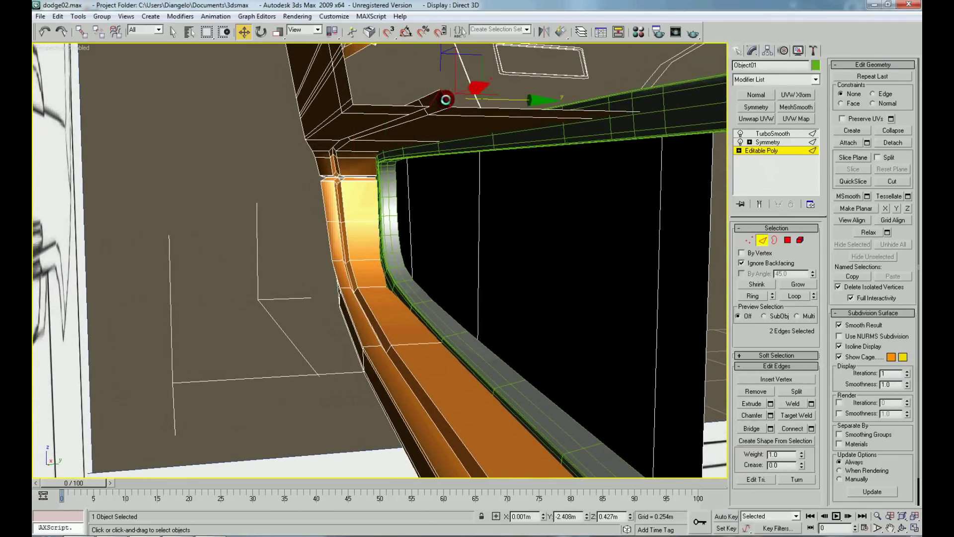
scroll(422, 351, up, 2)
scroll(366, 319, up, 3)
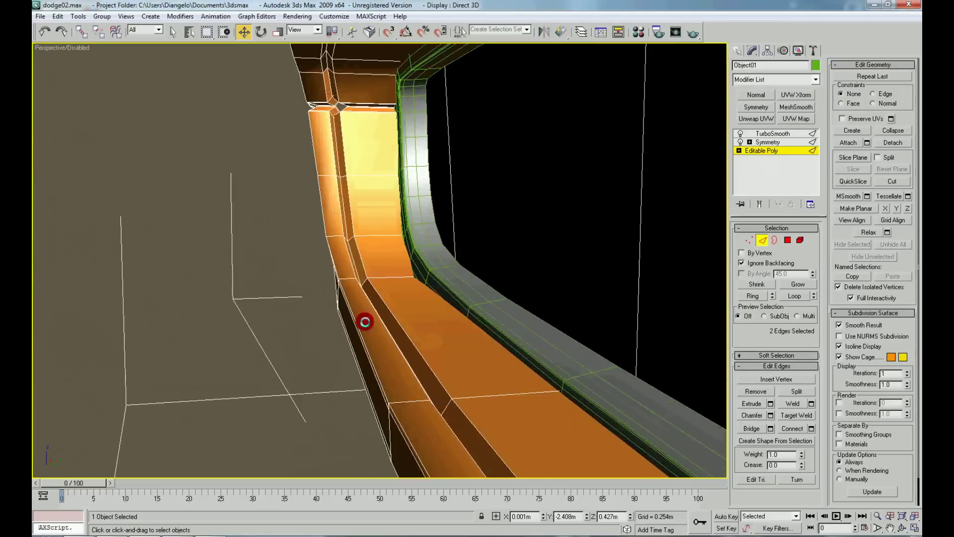
scroll(347, 320, up, 3)
scroll(342, 304, up, 1)
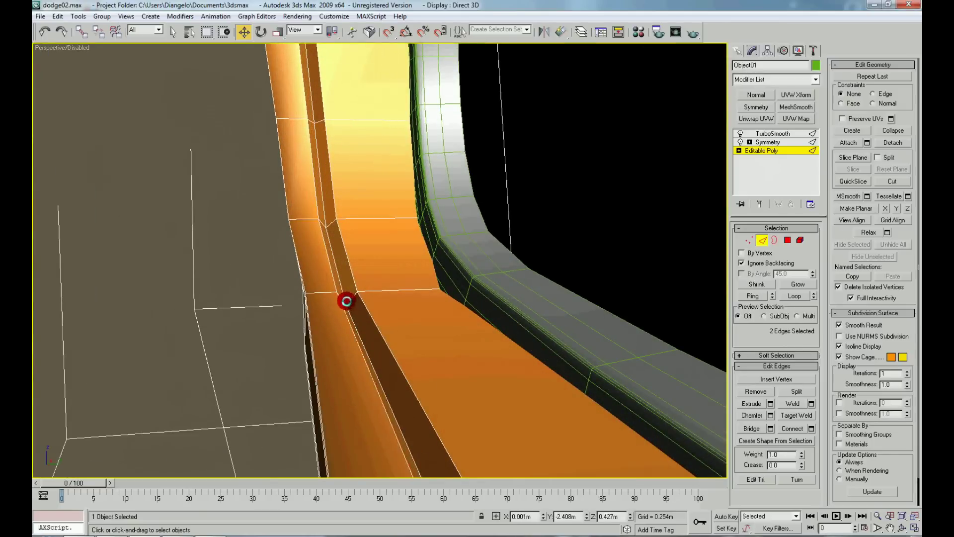
scroll(347, 301, up, 2)
scroll(326, 312, up, 1)
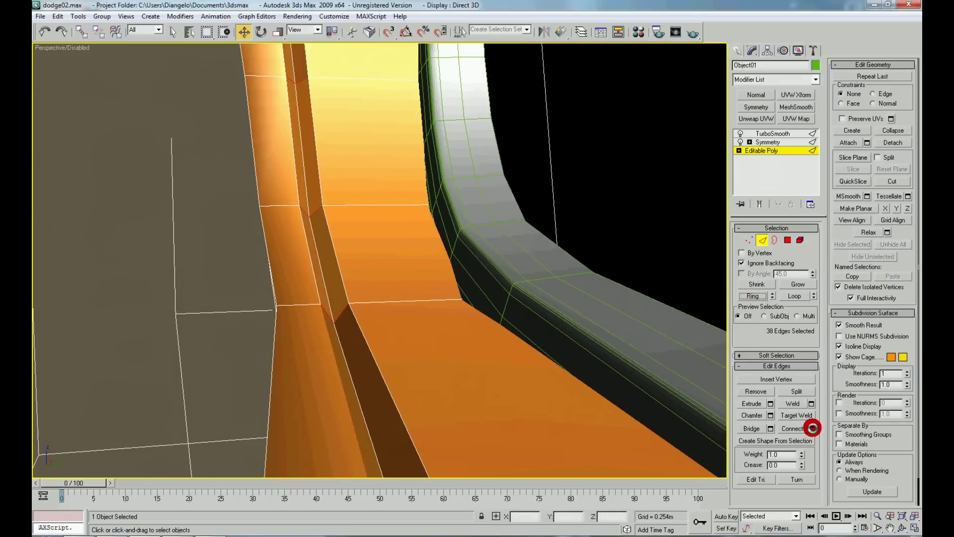
click(811, 428)
click(479, 311)
- Ring and grow a channel edge selection, then convert it to 51 trim polygons
scroll(437, 351, down, 5)
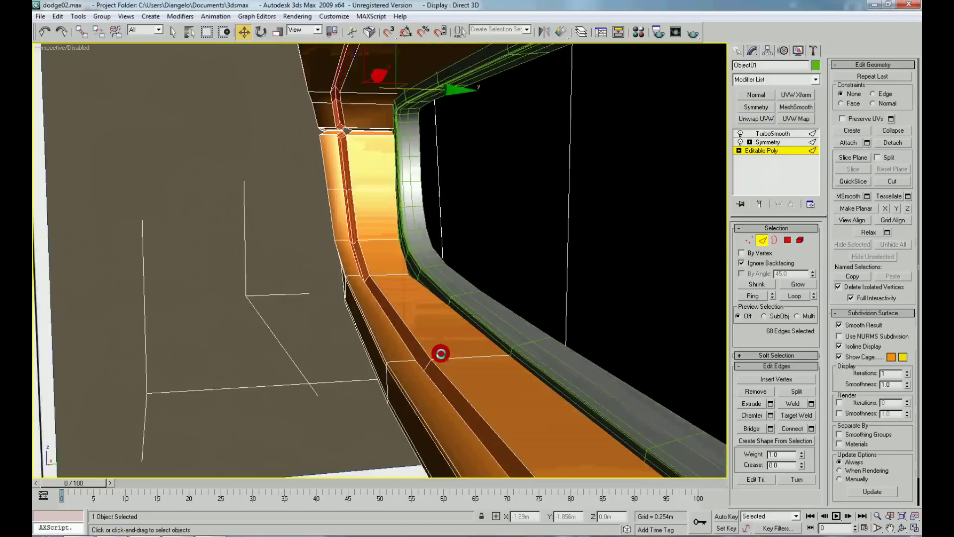
click(481, 353)
scroll(373, 263, down, 1)
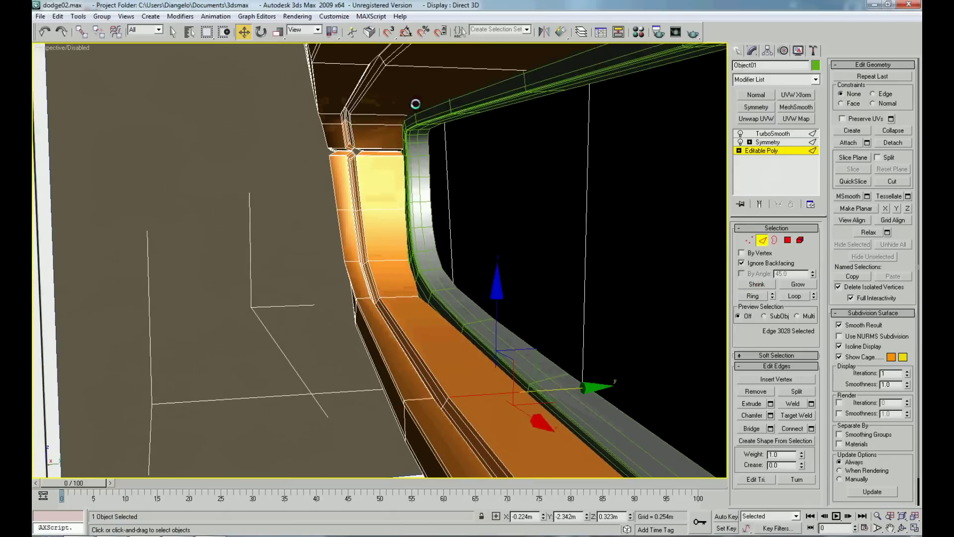
click(395, 115)
click(752, 295)
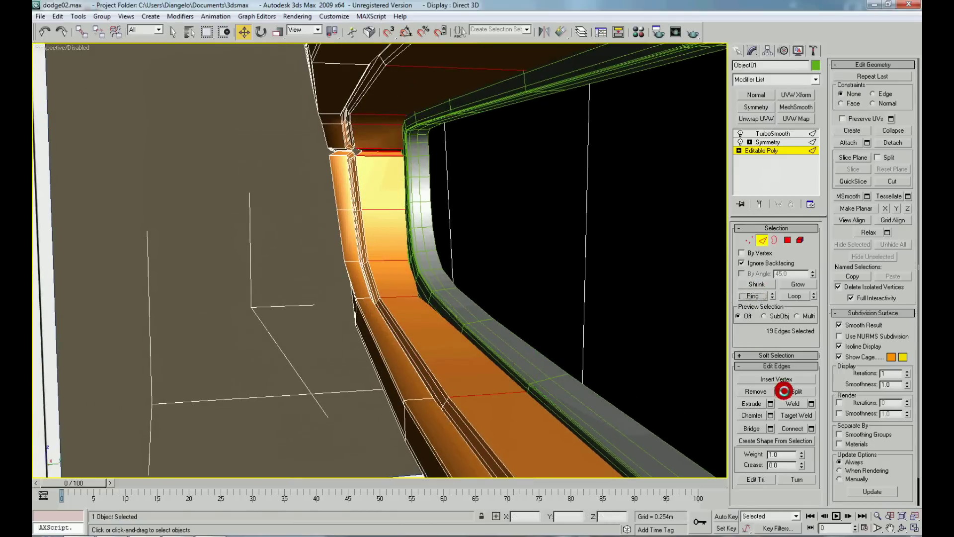
click(798, 282)
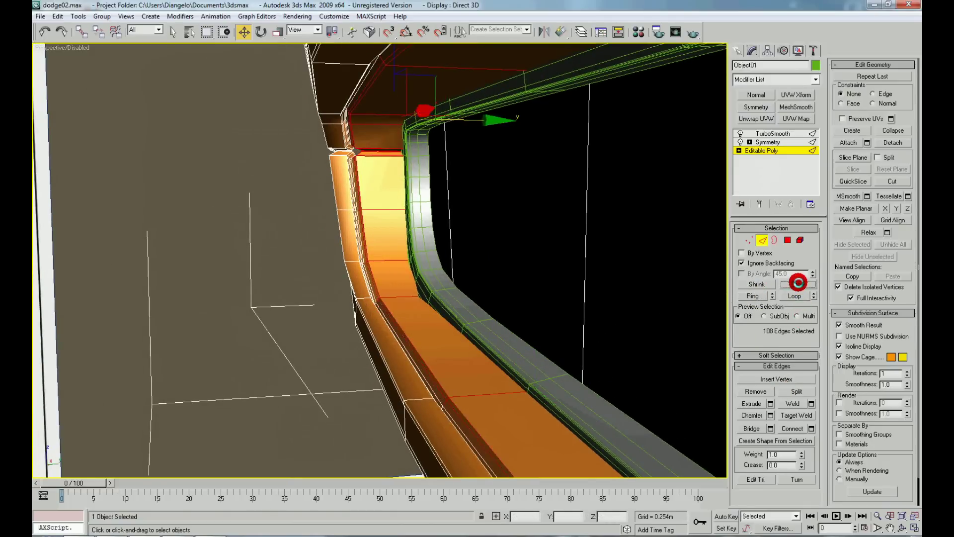
ctrl+click(783, 241)
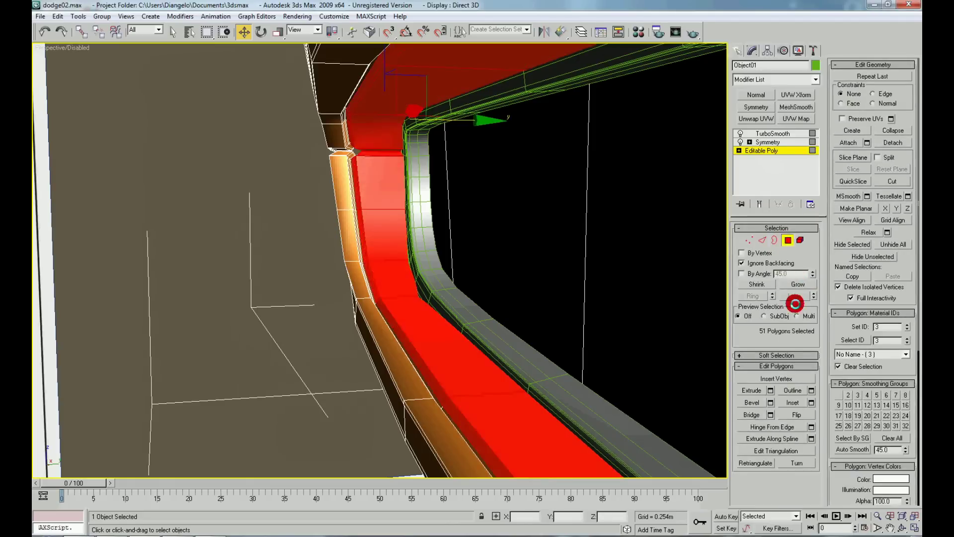
- Grow the channel polygon selection and detach it as an element
click(802, 285)
click(898, 143)
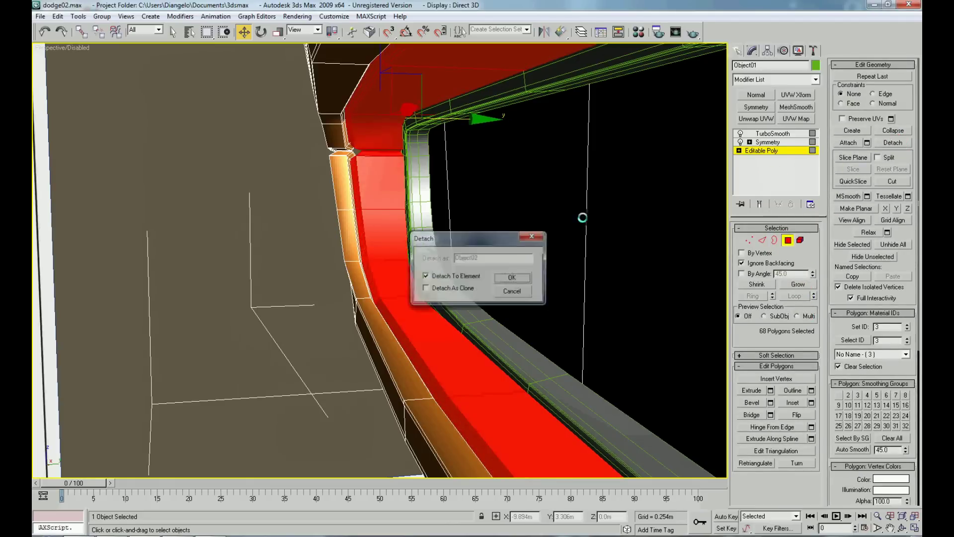
click(526, 274)
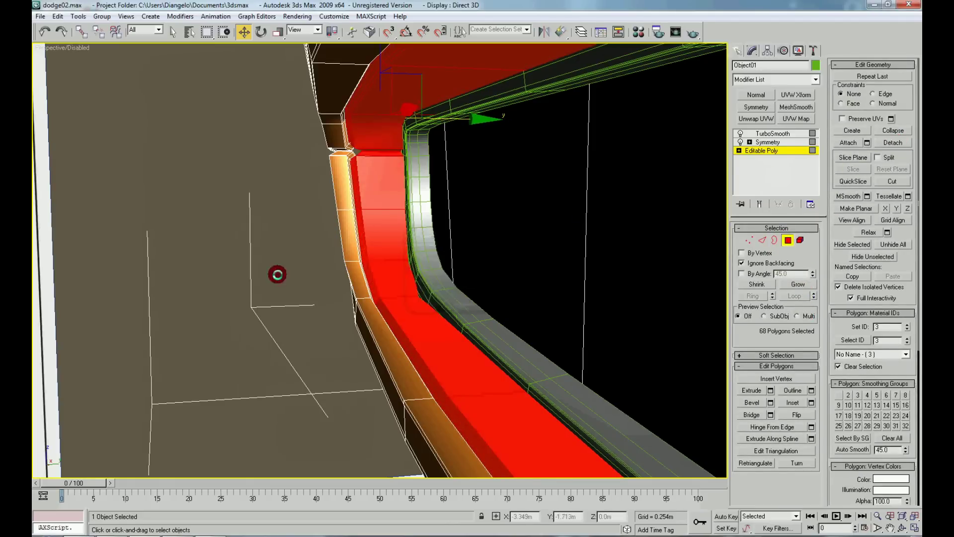
- At Element level, select the detached channel element and the adjacent strip
scroll(254, 273, down, 5)
right_click(312, 259)
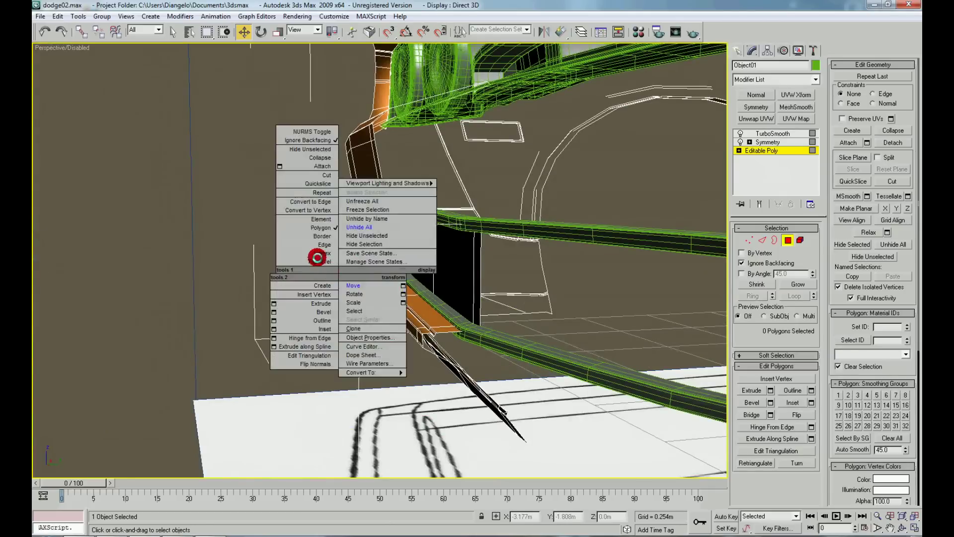
click(319, 215)
click(396, 286)
alt+middle_drag(396, 286, 398, 264)
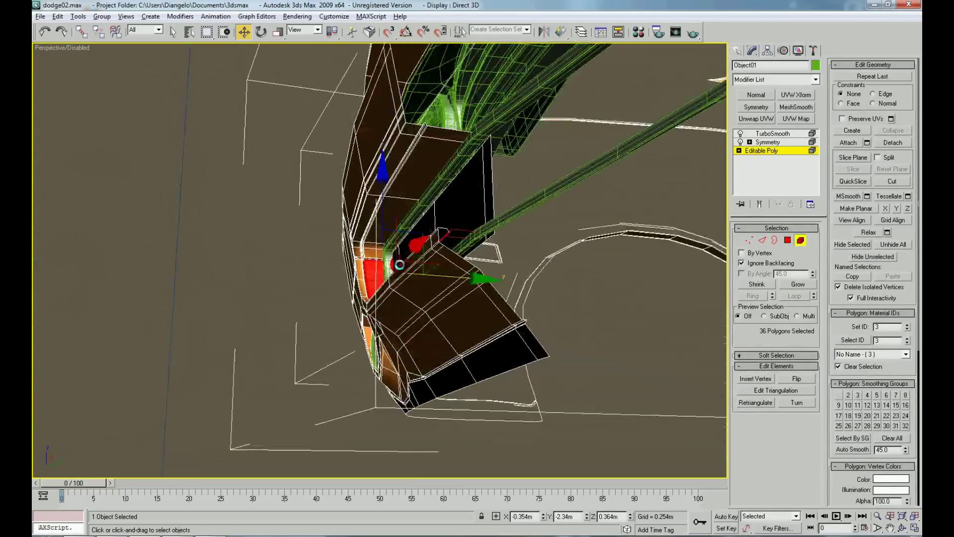
ctrl+click(387, 221)
- Assign the dark 03 - Default material to the selected strips and close the Material Editor
key(m)
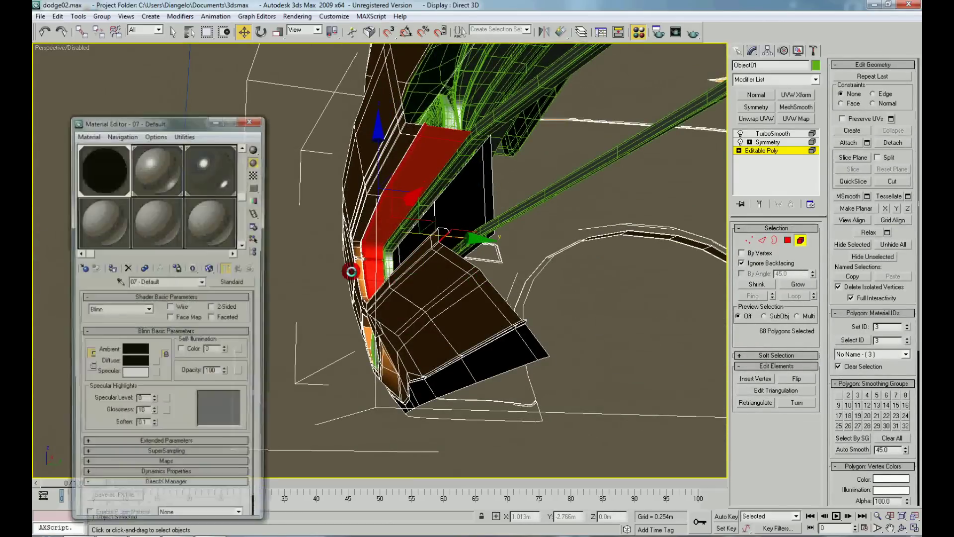
click(242, 144)
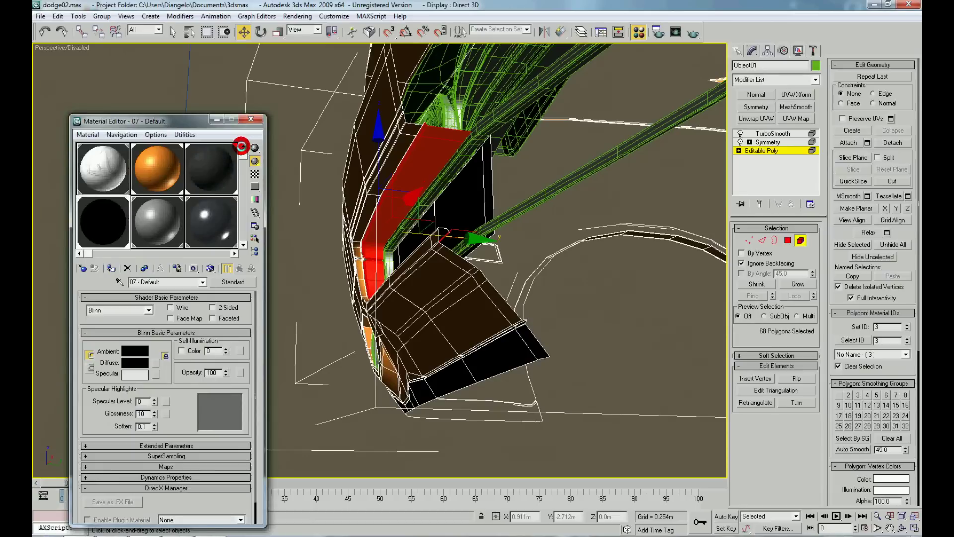
click(115, 268)
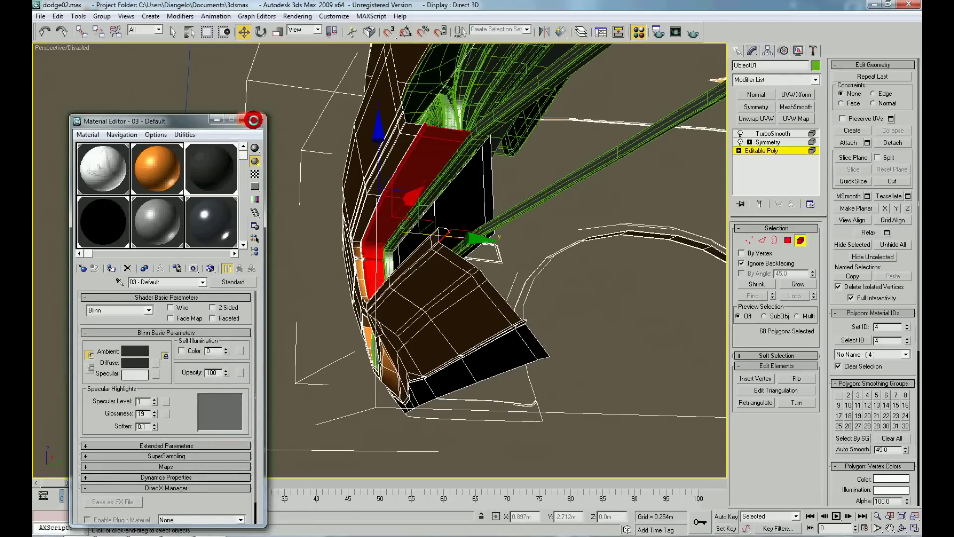
click(253, 119)
click(256, 236)
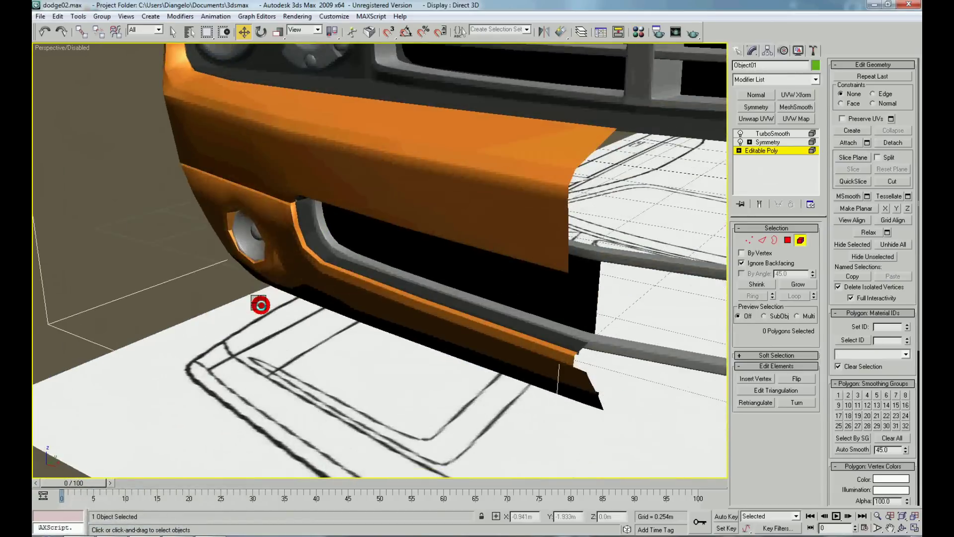
click(123, 273)
scroll(210, 325, down, 5)
scroll(275, 323, down, 4)
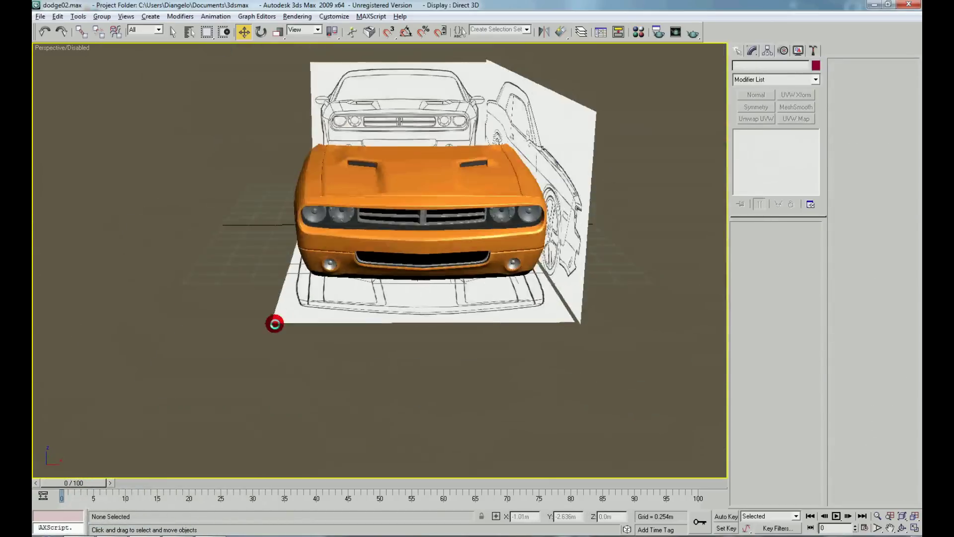
scroll(275, 323, up, 3)
scroll(315, 322, up, 3)
scroll(320, 334, up, 2)
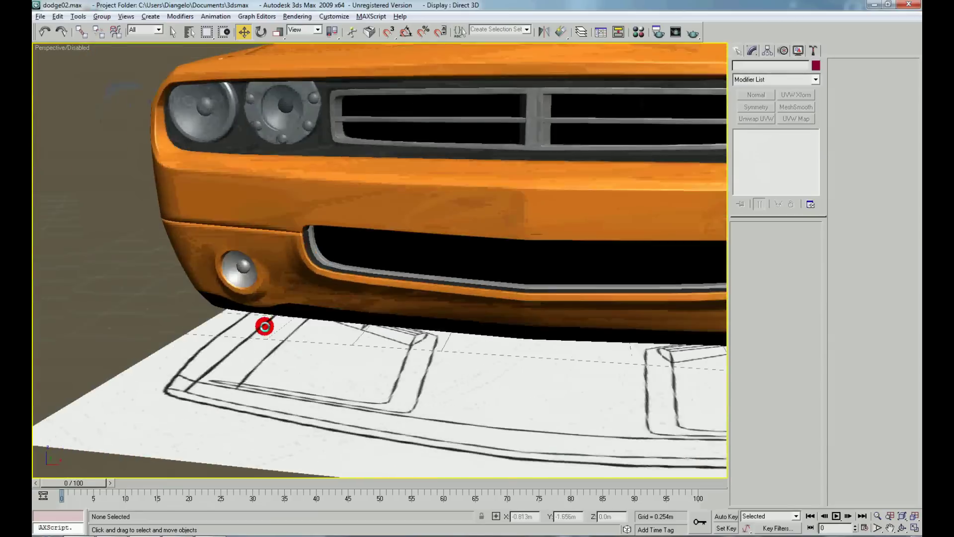
scroll(264, 326, down, 5)
mouse_move(325, 356)
alt+middle_down()
mouse_move(271, 342)
mouse_move(385, 341)
mouse_move(369, 369)
alt+middle_up()
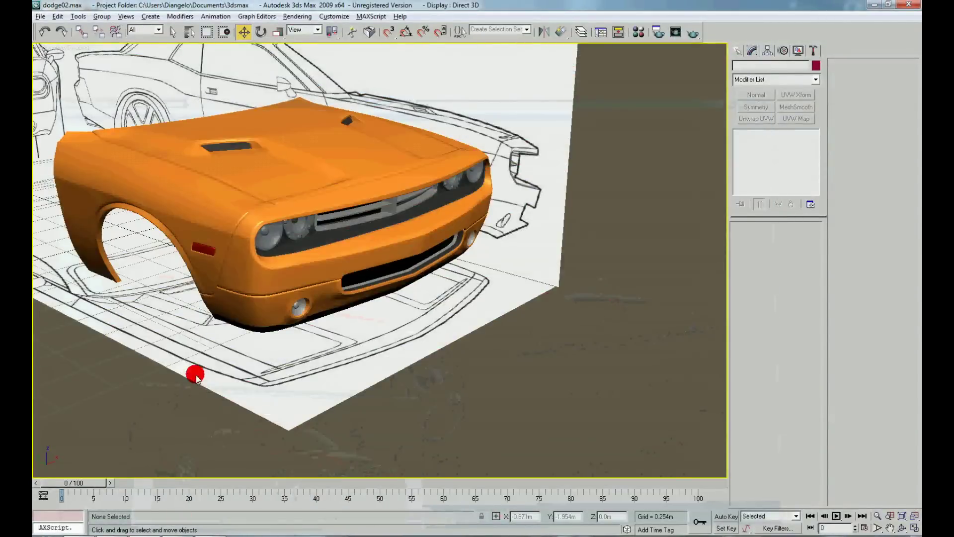
alt+middle_drag(192, 374, 304, 341)
scroll(289, 298, up, 5)
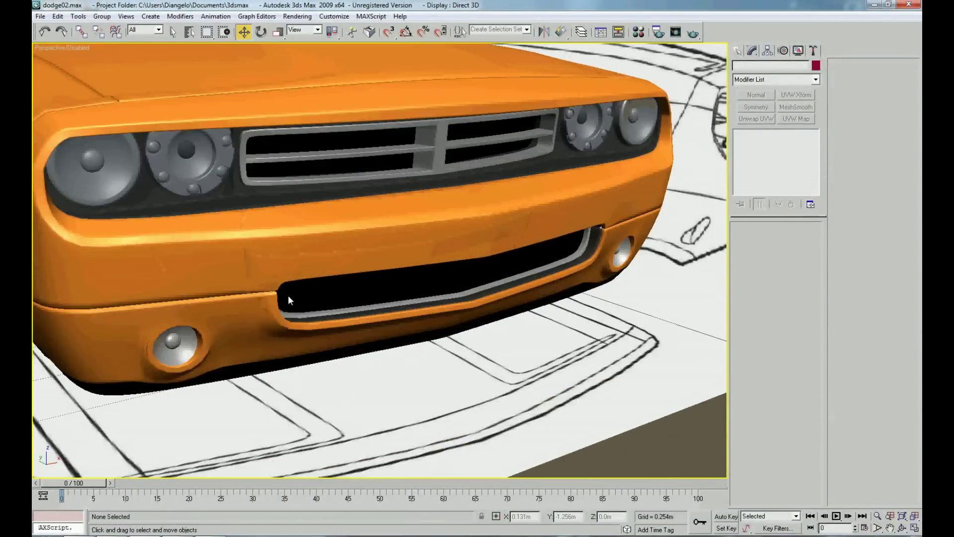
click(475, 225)
click(785, 150)
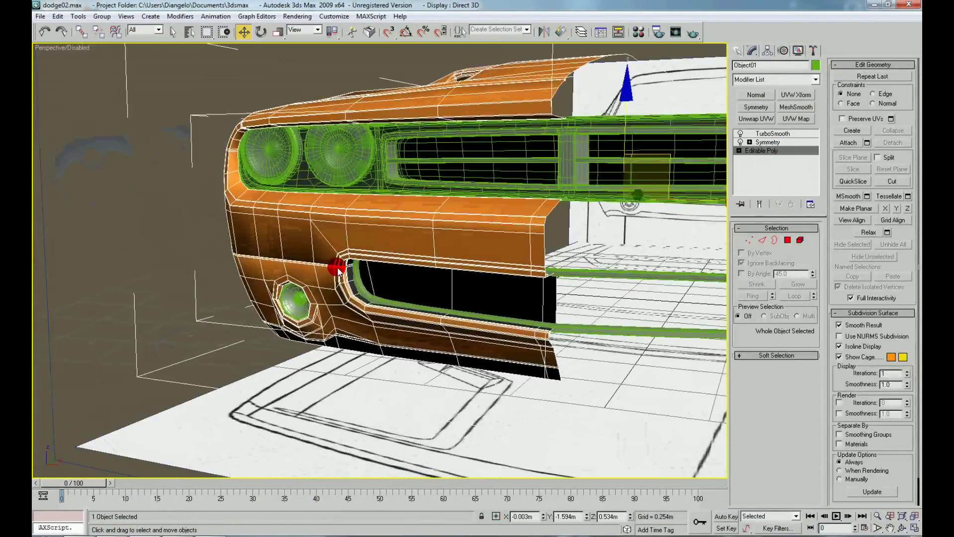
- Switch to Vertex level and select vertex 1709 at the grille opening's corner
scroll(332, 225, up, 10)
mouse_move(332, 225)
alt+middle_down()
mouse_move(189, 236)
mouse_move(570, 288)
alt+middle_up()
right_click(570, 287)
click(544, 242)
drag(534, 239, 490, 297)
scroll(490, 297, up, 5)
mouse_move(473, 298)
alt+middle_down()
mouse_move(398, 300)
mouse_move(400, 333)
mouse_move(381, 319)
mouse_move(386, 309)
mouse_move(416, 378)
mouse_move(438, 341)
mouse_move(428, 332)
mouse_move(417, 362)
mouse_move(419, 333)
alt+middle_up()
right_click(420, 333)
click(403, 304)
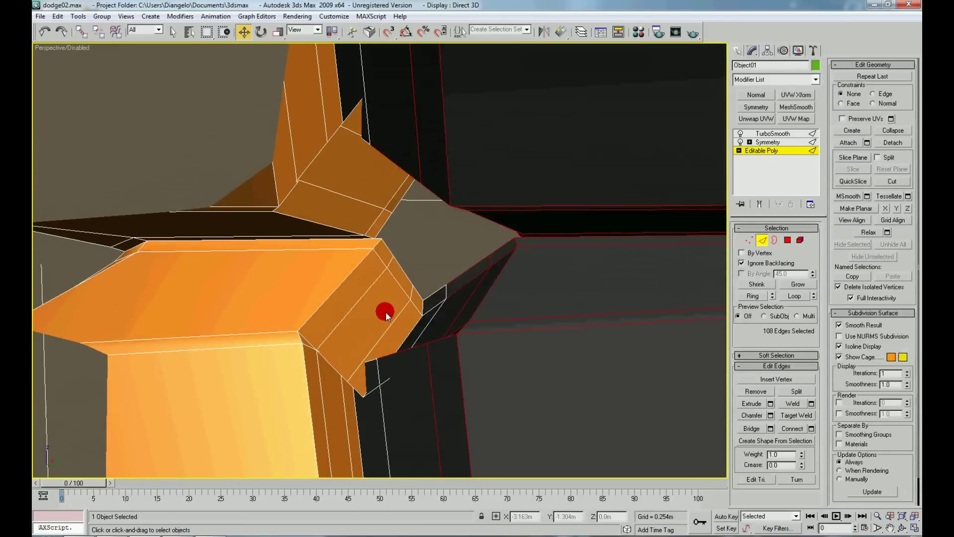
ctrl+click(444, 317)
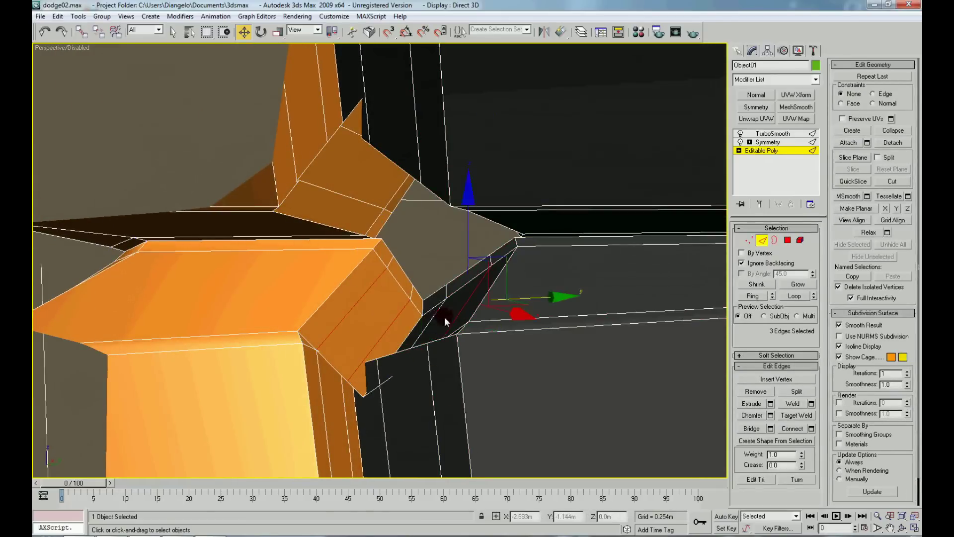
mouse_move(429, 320)
alt+middle_down()
mouse_move(407, 252)
mouse_move(356, 245)
alt+middle_up()
ctrl+click(356, 246)
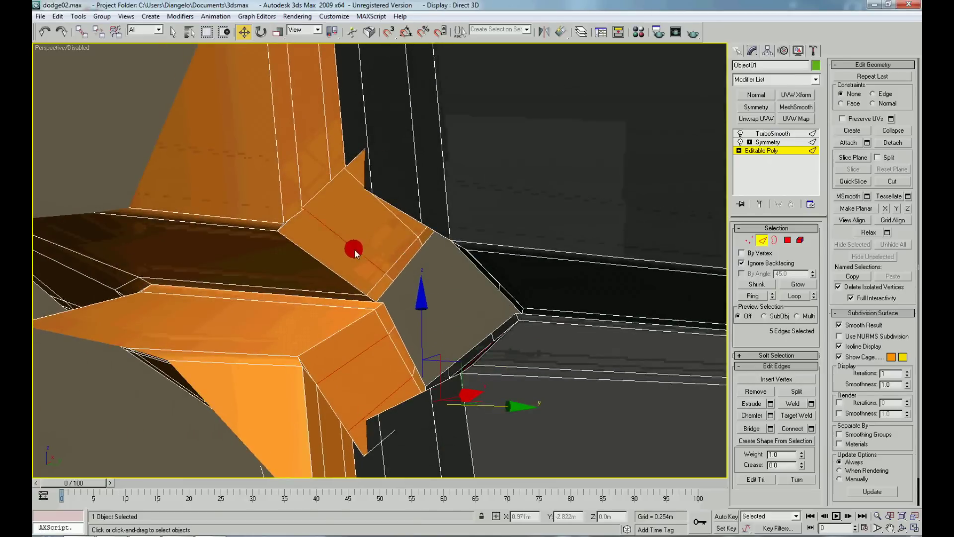
ctrl+click(411, 226)
mouse_move(406, 228)
alt+middle_down()
mouse_move(433, 220)
mouse_move(460, 258)
alt+middle_up()
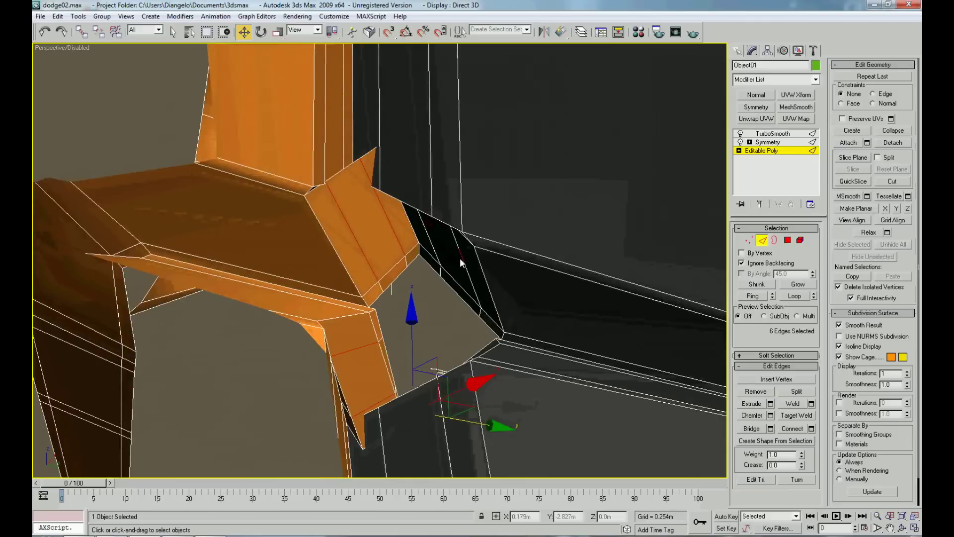
ctrl+click(435, 240)
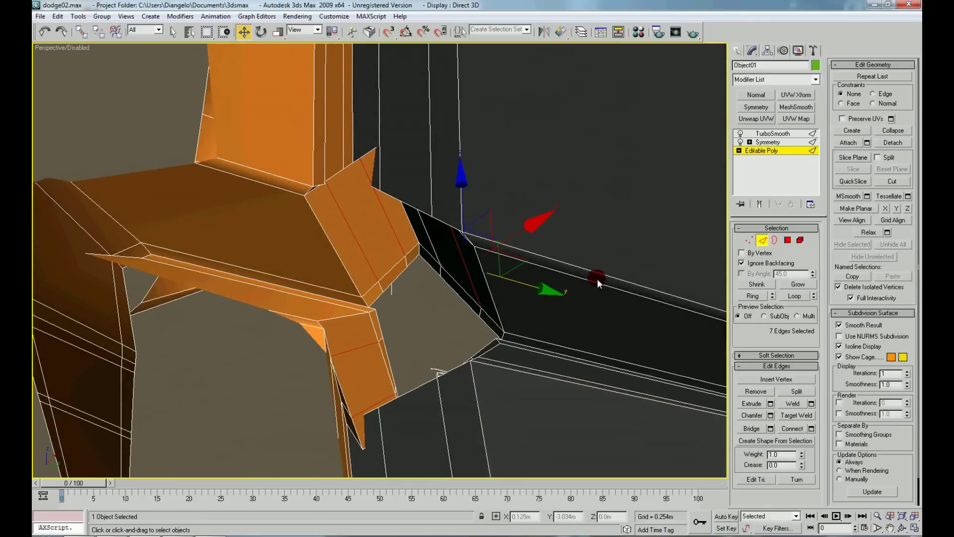
ctrl+click(425, 248)
click(798, 296)
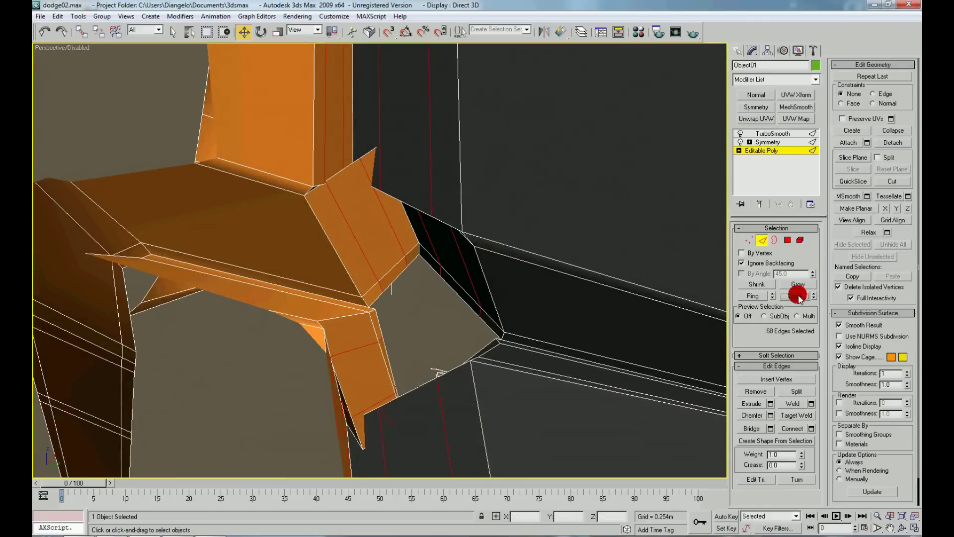
key(ctrl+d)
- In wireframe vertex mode, snap the grille-corner vertices down onto the seam with vertex snap
right_click(397, 187)
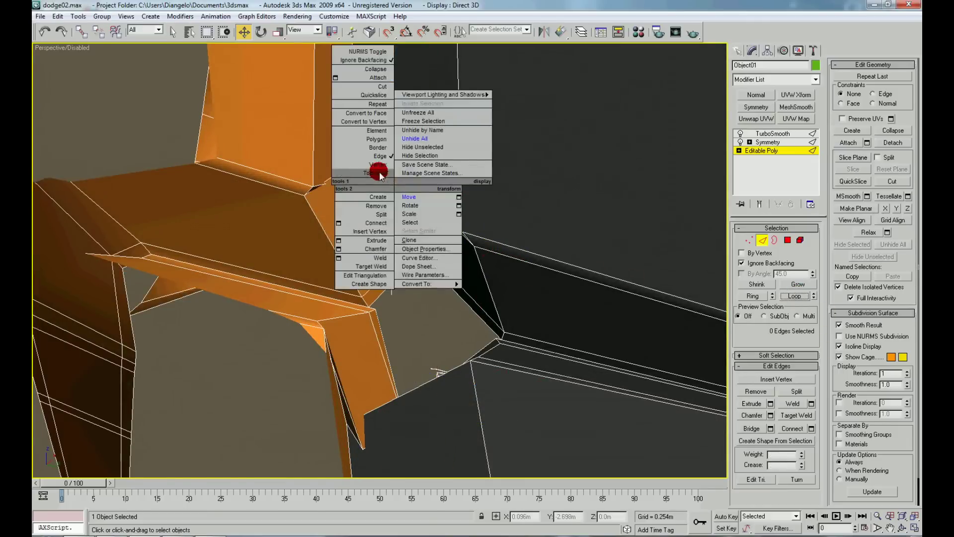
click(400, 170)
key(F3)
click(419, 251)
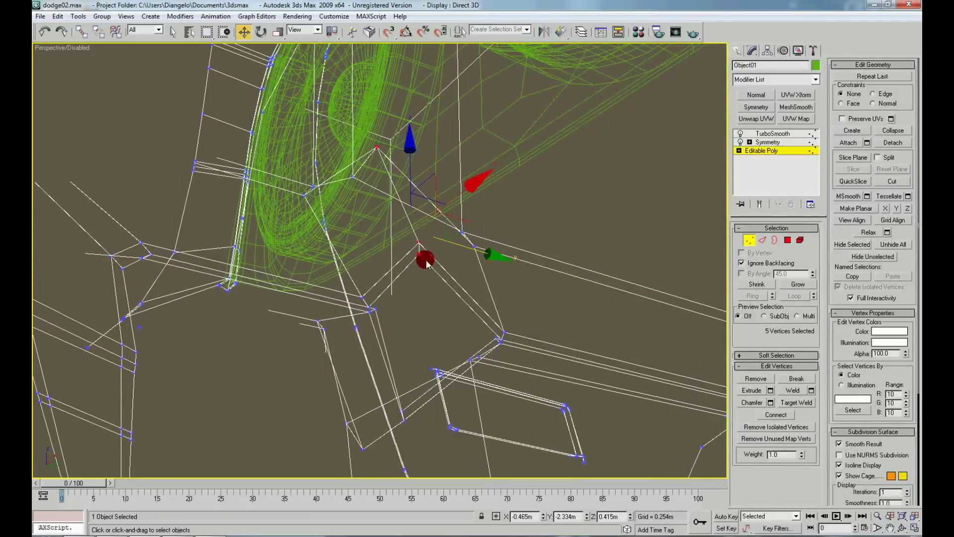
key(s)
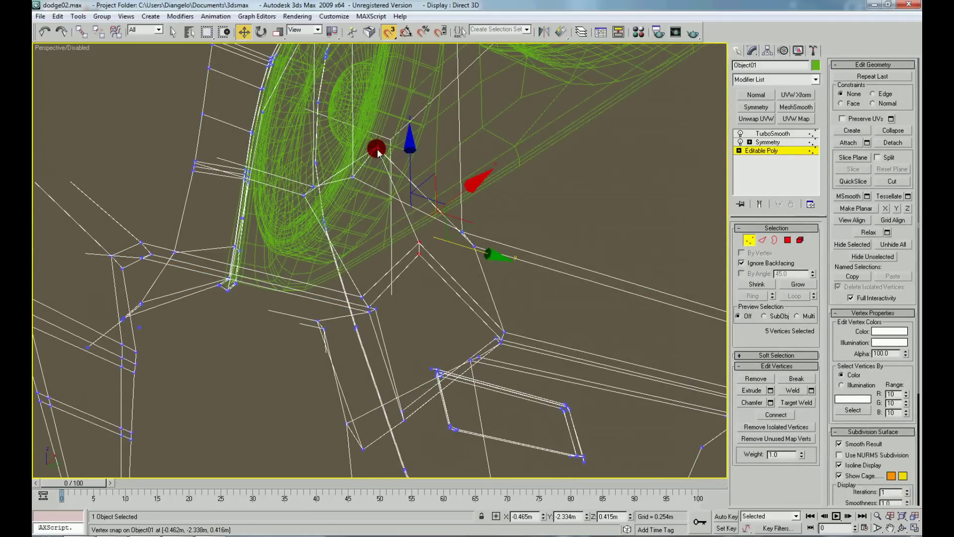
ctrl+click(377, 147)
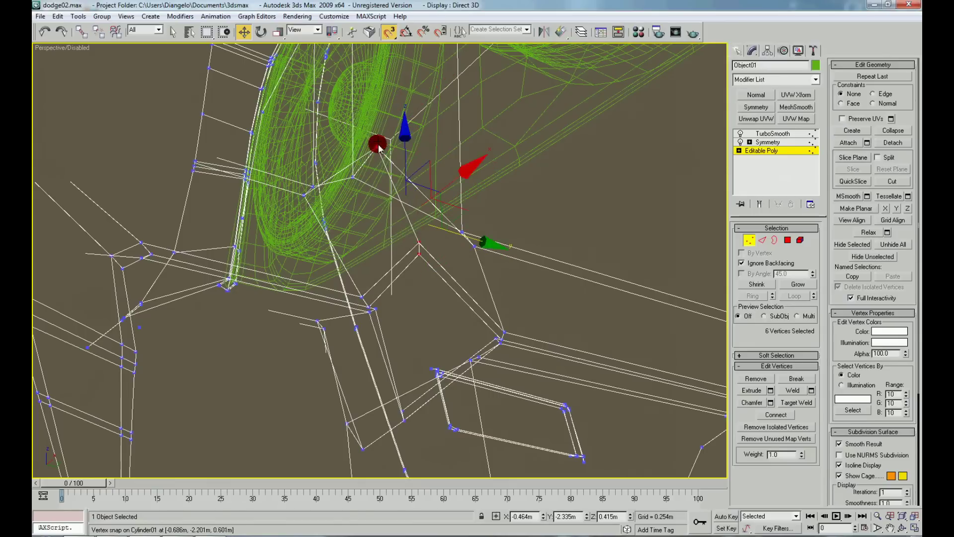
drag(377, 149, 358, 181)
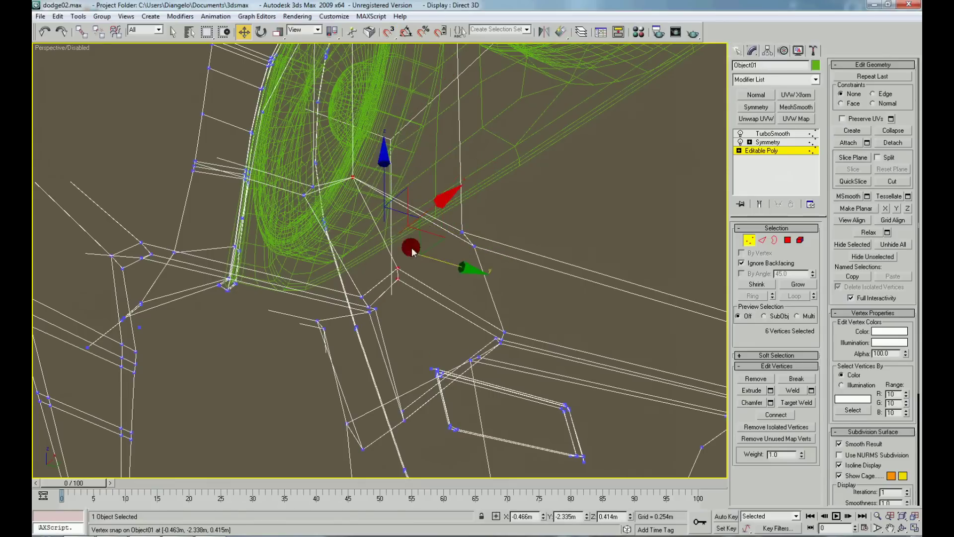
key(F3)
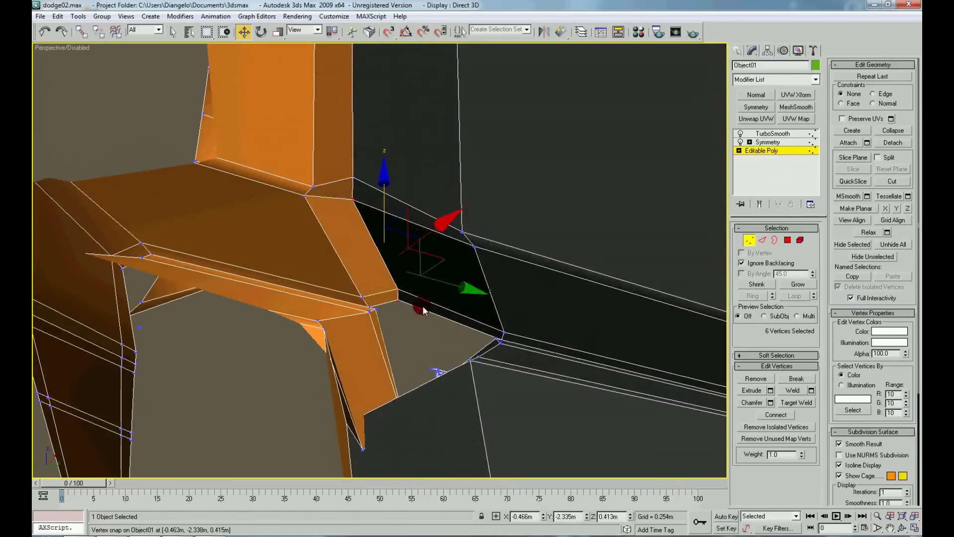
key(F3)
- Select the lower seam vertices and move them down to reshape the flange
click(403, 419)
mouse_move(369, 450)
ctrl+mouse_down()
mouse_move(351, 456)
mouse_move(393, 297)
mouse_move(417, 357)
mouse_move(402, 363)
mouse_move(399, 304)
ctrl+mouse_up()
key(F3)
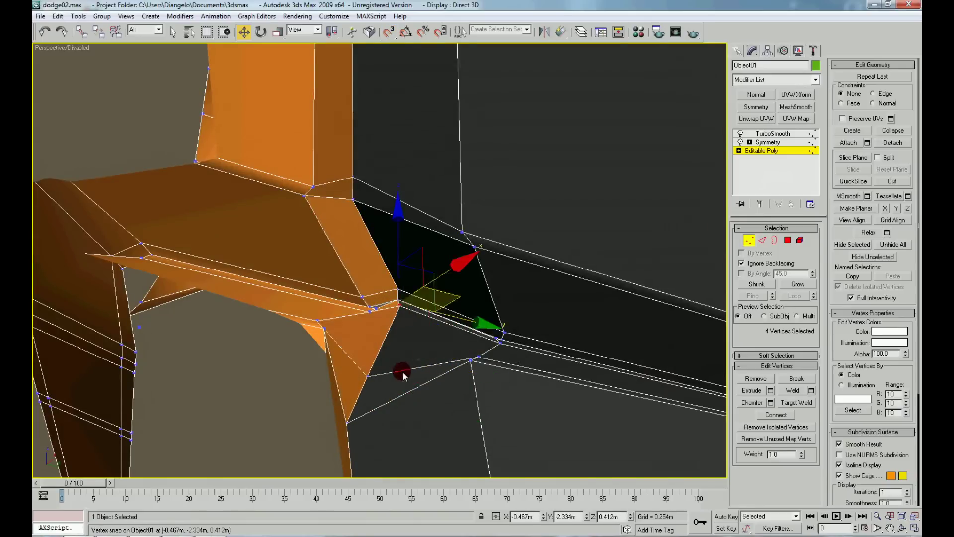
drag(371, 270, 404, 312)
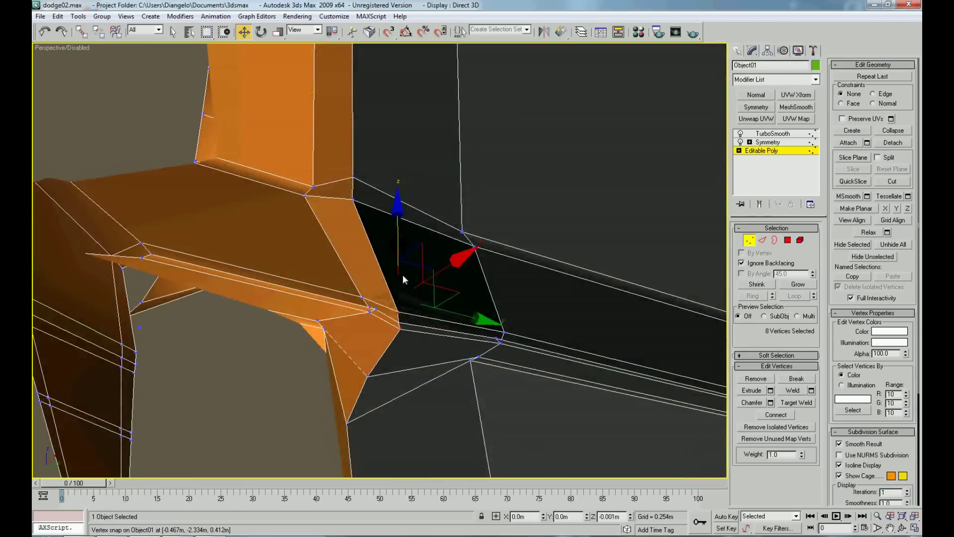
drag(403, 275, 383, 326)
click(377, 308)
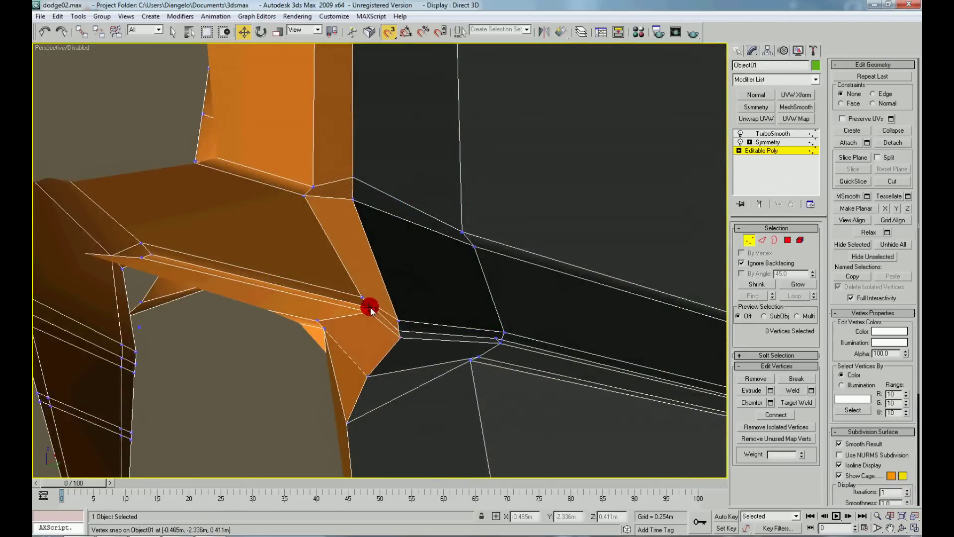
- Select the seam's corner vertex, turn vertex snap off, undo, and inspect the joint closely
click(376, 310)
key(s)
click(379, 365)
mouse_move(379, 365)
alt+middle_down()
mouse_move(392, 401)
mouse_move(330, 202)
mouse_move(365, 213)
mouse_move(373, 298)
mouse_move(377, 278)
mouse_move(394, 292)
mouse_move(357, 264)
mouse_move(334, 297)
mouse_move(379, 247)
alt+middle_up()
key(ctrl+z)
mouse_move(465, 281)
alt+middle_down()
mouse_move(424, 266)
mouse_move(422, 298)
mouse_move(391, 338)
mouse_move(374, 332)
alt+middle_up()
click(423, 302)
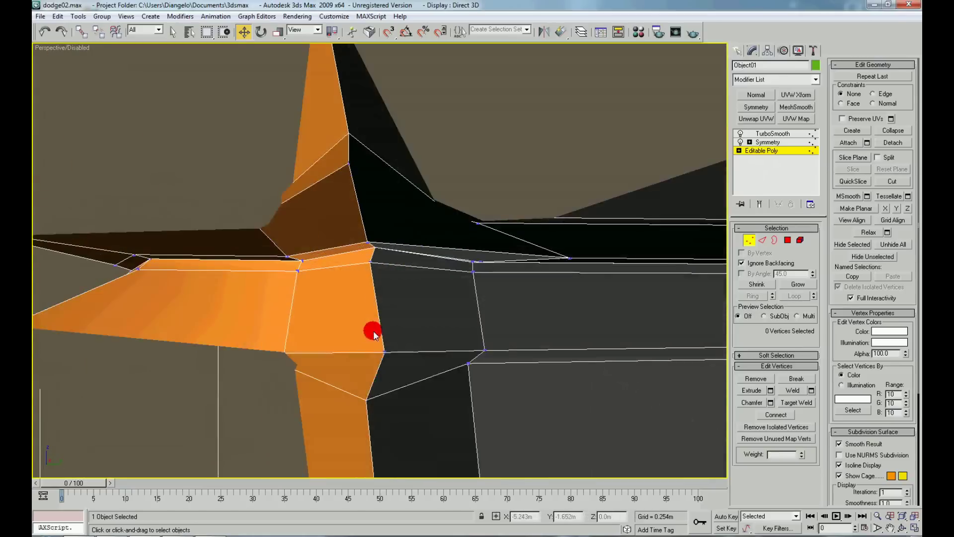
- Snap the lower corner vertex up onto its neighbour at the body–grille joint
click(367, 401)
key(s)
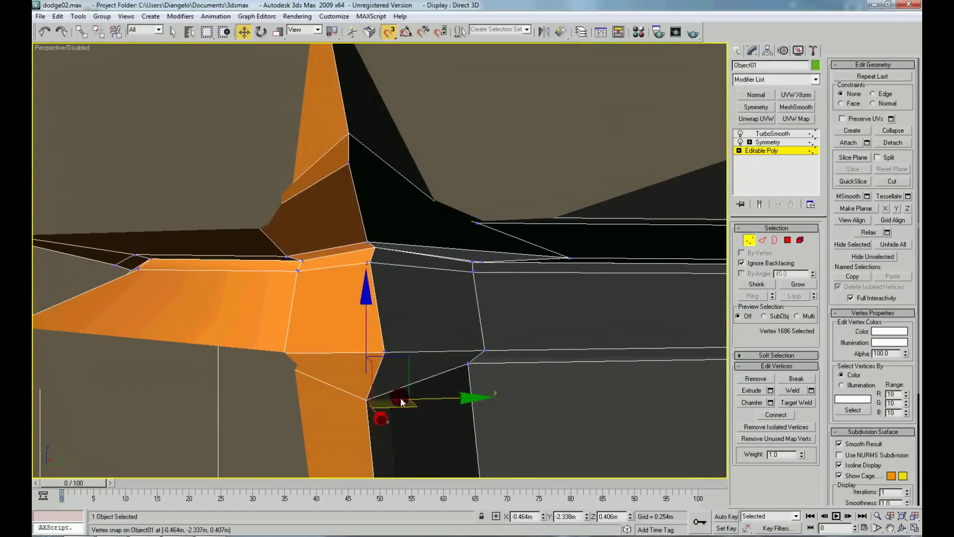
drag(366, 399, 385, 352)
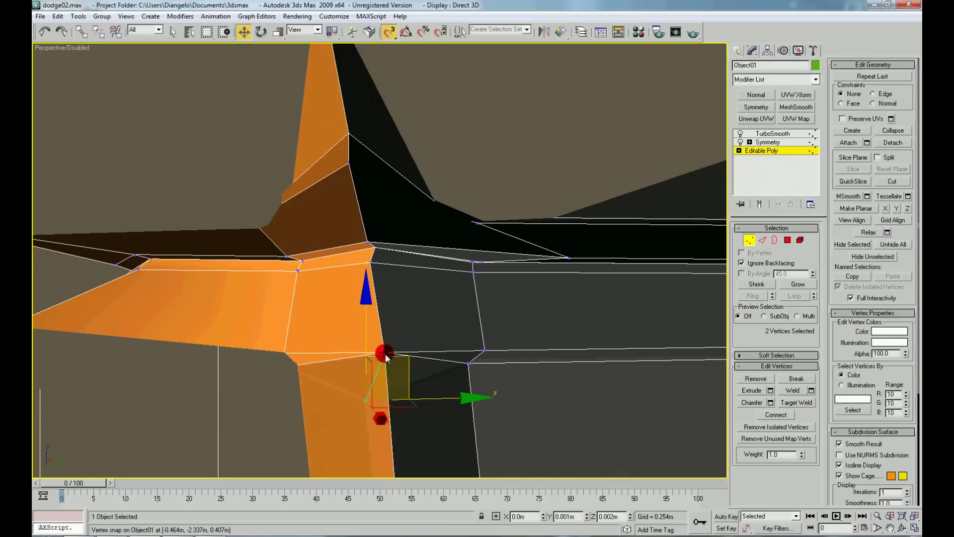
key(s)
click(442, 263)
mouse_move(442, 263)
alt+middle_down()
mouse_move(417, 326)
mouse_move(418, 302)
mouse_move(446, 330)
mouse_move(419, 315)
alt+middle_up()
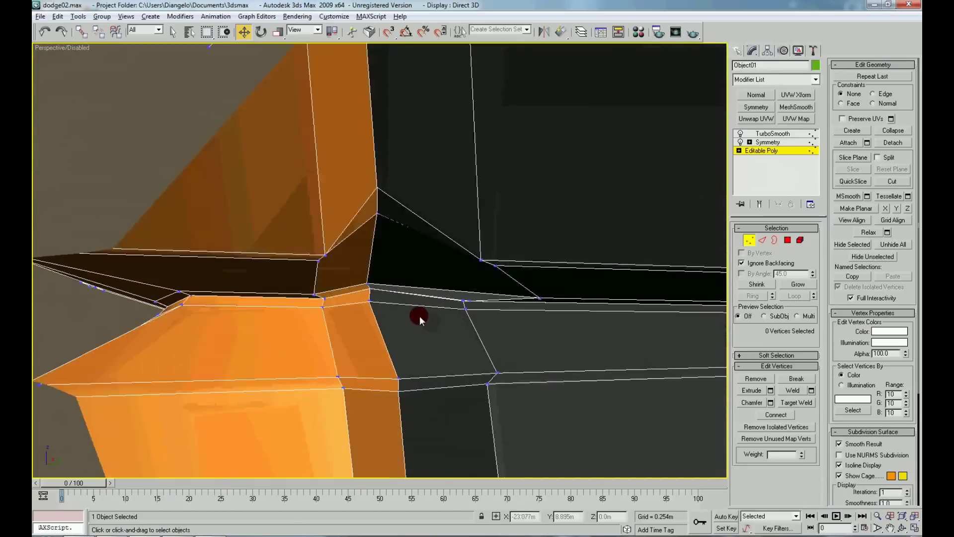
- Snap the upper seam vertex onto the neighbouring corner vertex and check the inner-corner vertices
click(540, 303)
mouse_move(543, 302)
mouse_down()
mouse_move(524, 330)
mouse_move(494, 264)
mouse_up()
click(376, 191)
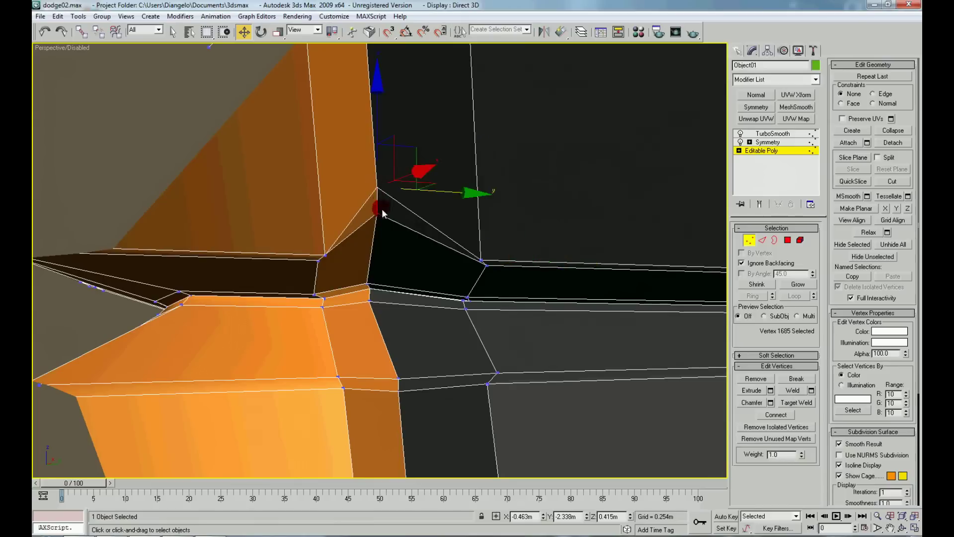
click(383, 191)
ctrl+click(373, 150)
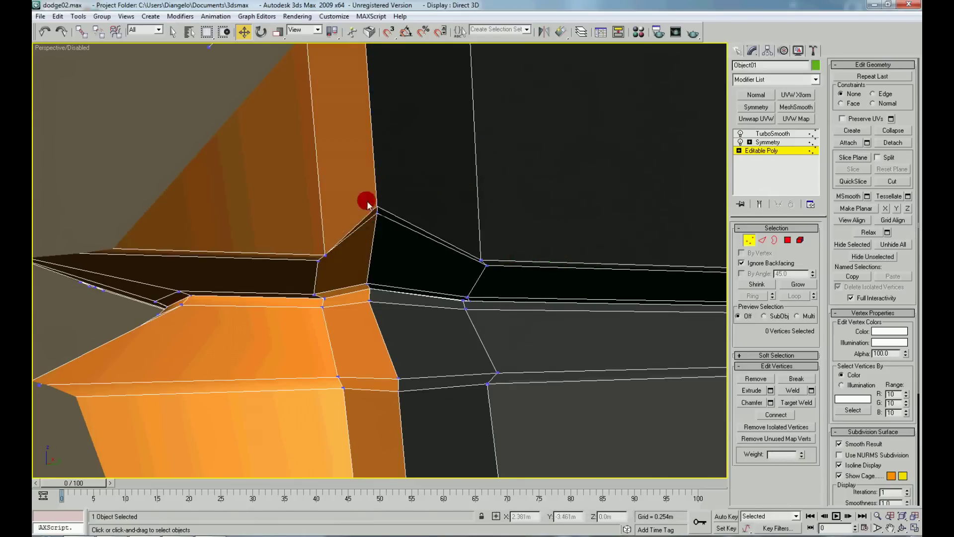
click(410, 338)
mouse_move(410, 338)
alt+middle_down()
mouse_move(344, 332)
mouse_move(419, 357)
mouse_move(428, 320)
alt+middle_up()
- At Edge level, ring-select the edges from the short top edge of the wheel-arch strip
right_click(415, 308)
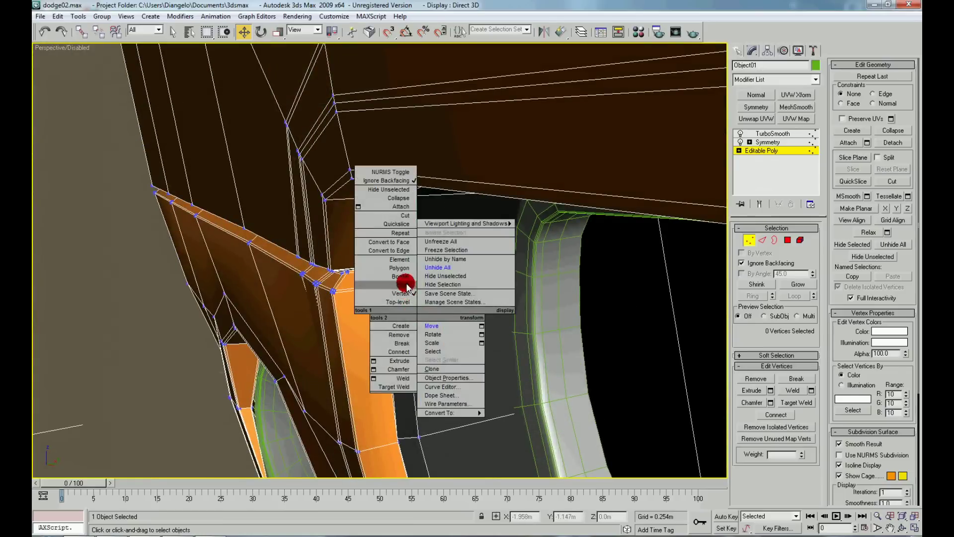
click(404, 293)
scroll(405, 291, up, 2)
click(383, 300)
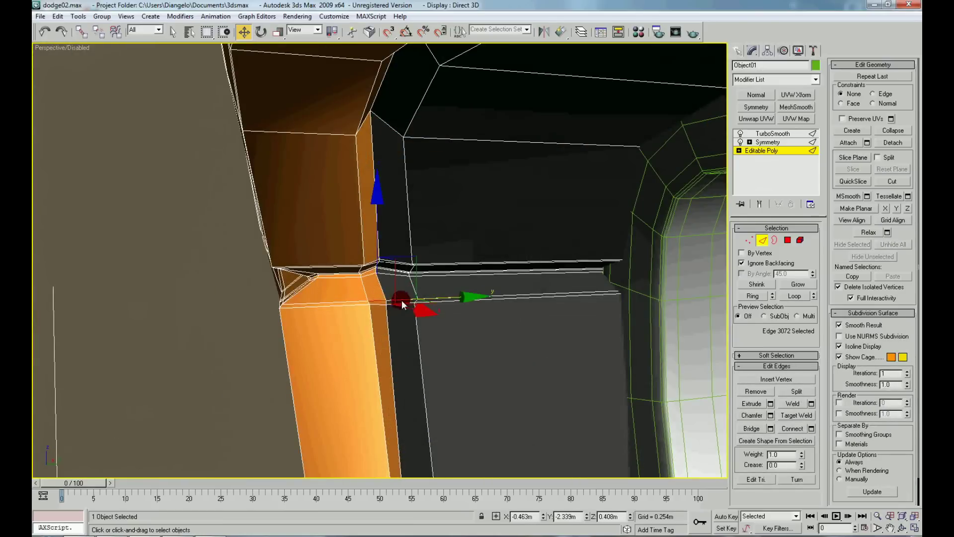
ctrl+click(385, 127)
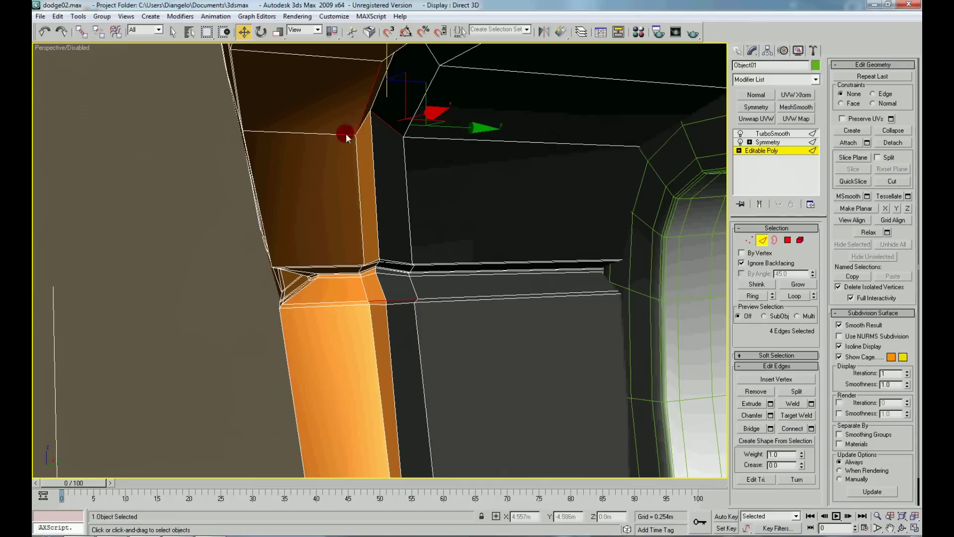
alt+click(358, 123)
click(386, 128)
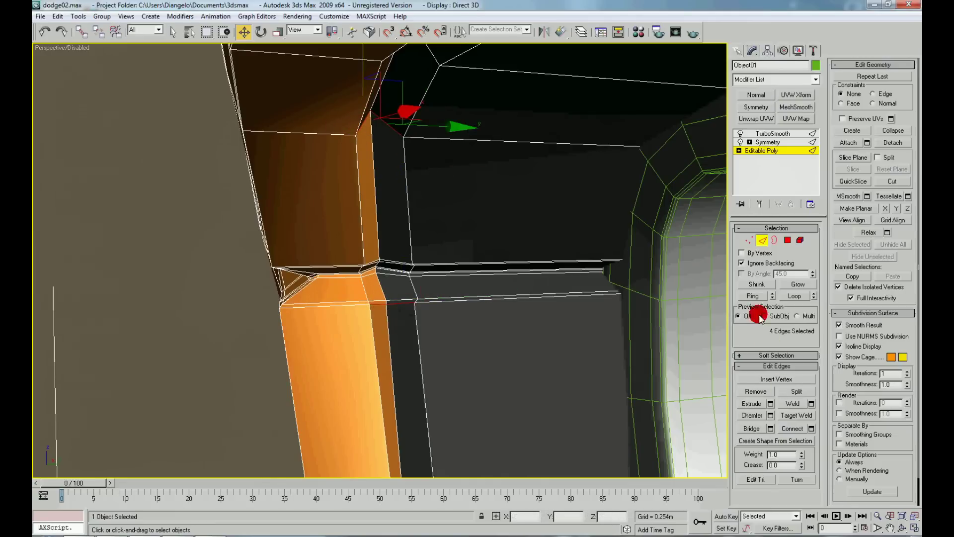
click(756, 297)
- Connect the edge ring with 2 segments at pinch 34 and leave edge level
click(811, 429)
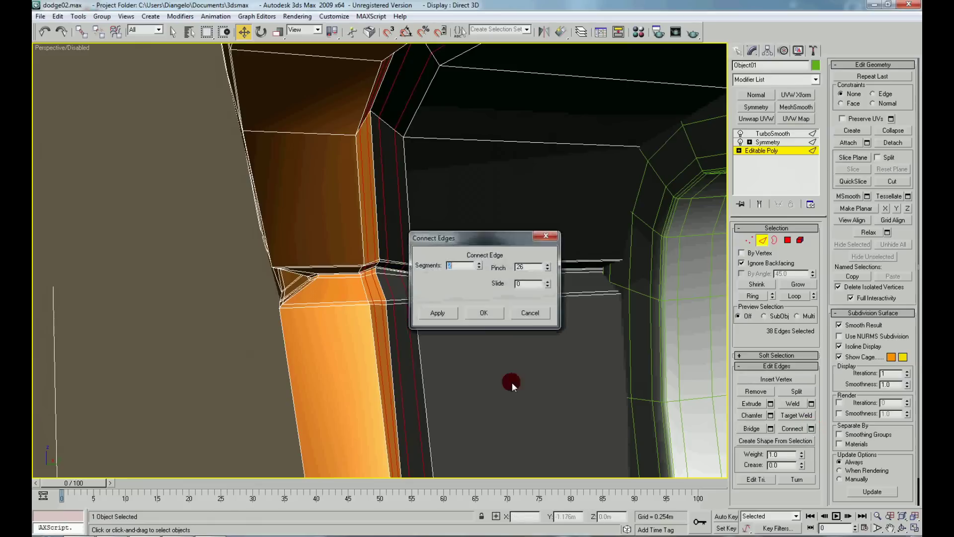
click(479, 269)
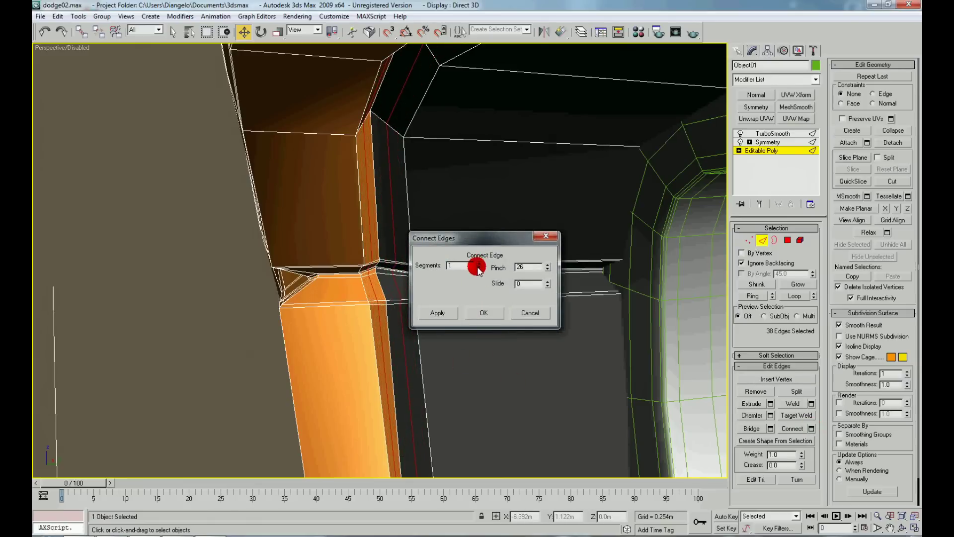
click(479, 263)
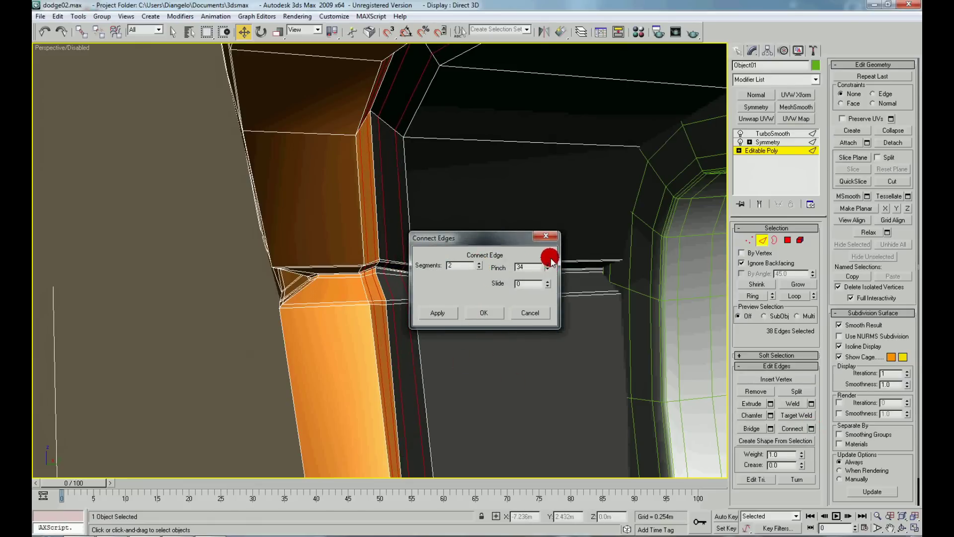
click(505, 313)
right_click(236, 354)
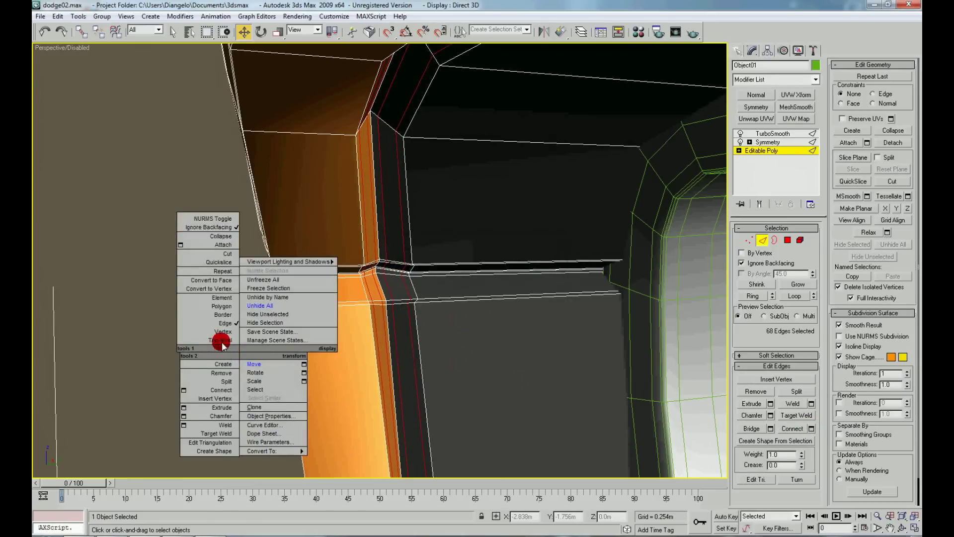
click(221, 342)
- Deselect the car and zoom extents in the Front view on the blueprints
click(200, 368)
mouse_move(200, 368)
alt+middle_down()
mouse_move(224, 371)
mouse_move(219, 400)
mouse_move(123, 366)
mouse_move(252, 408)
mouse_move(311, 397)
mouse_move(347, 415)
mouse_move(473, 365)
alt+middle_up()
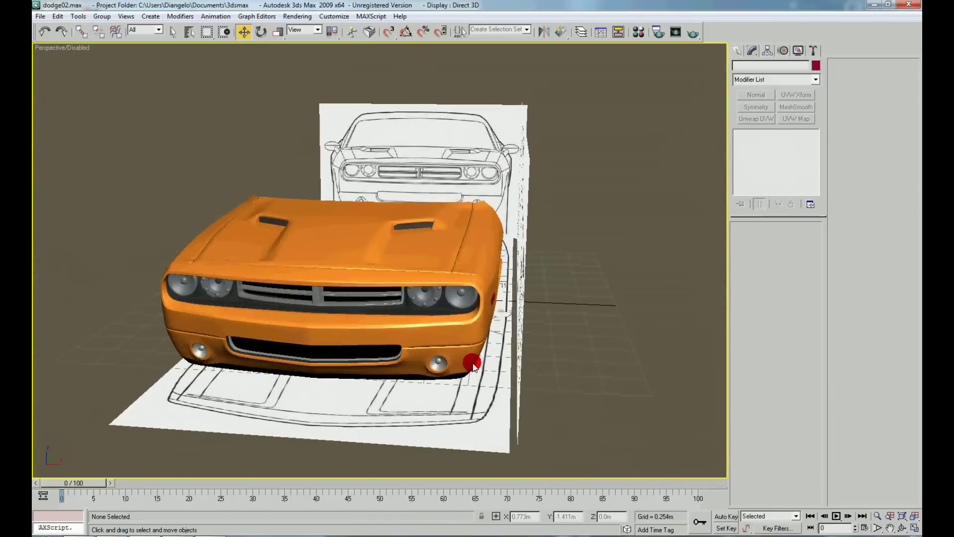
mouse_move(427, 337)
alt+middle_down()
mouse_move(462, 326)
mouse_move(441, 326)
mouse_move(496, 353)
mouse_move(319, 330)
mouse_move(374, 347)
alt+middle_up()
scroll(496, 353, up, 5)
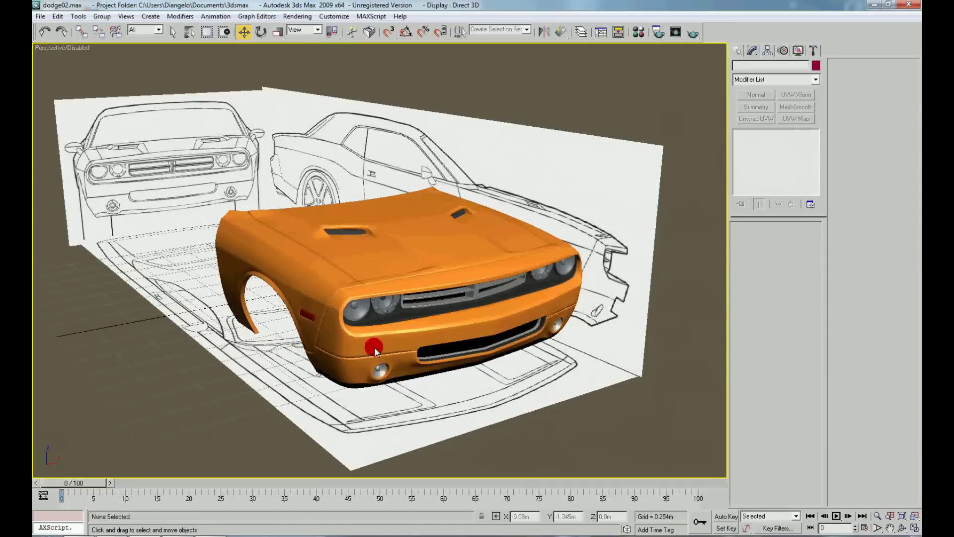
key(f)
key(z)
- Hide the car body so only the blueprint's grille shows in the Front view
click(428, 297)
right_click(422, 261)
click(451, 223)
click(426, 241)
right_click(427, 236)
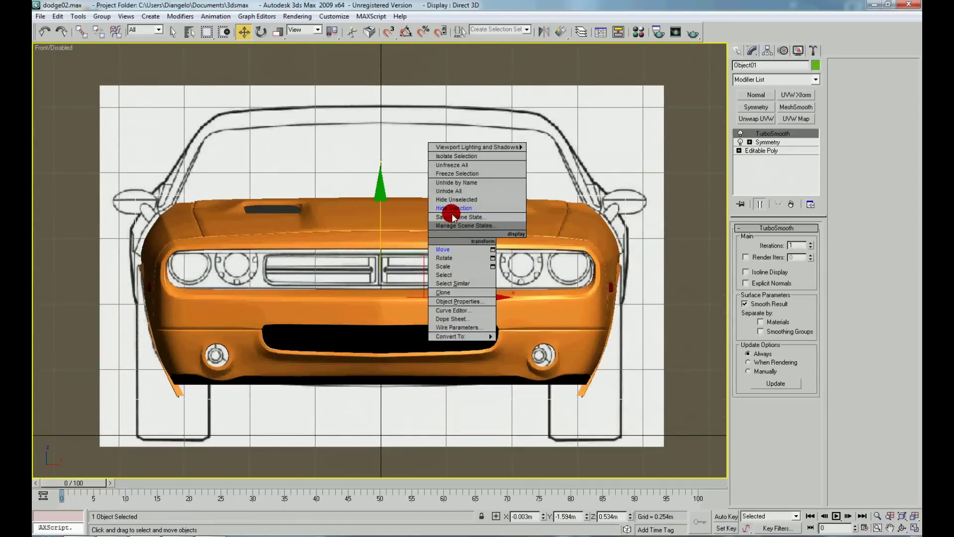
click(453, 213)
middle_drag(406, 271, 443, 262)
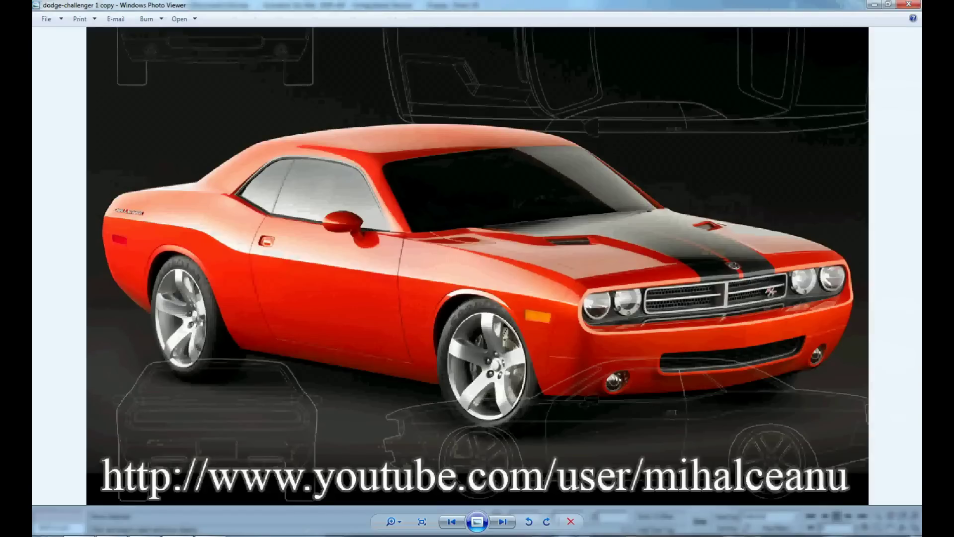
- Draw a six-sided tube on the grille's centre bar and slightly shrink its outer radius
scroll(334, 277, up, 10)
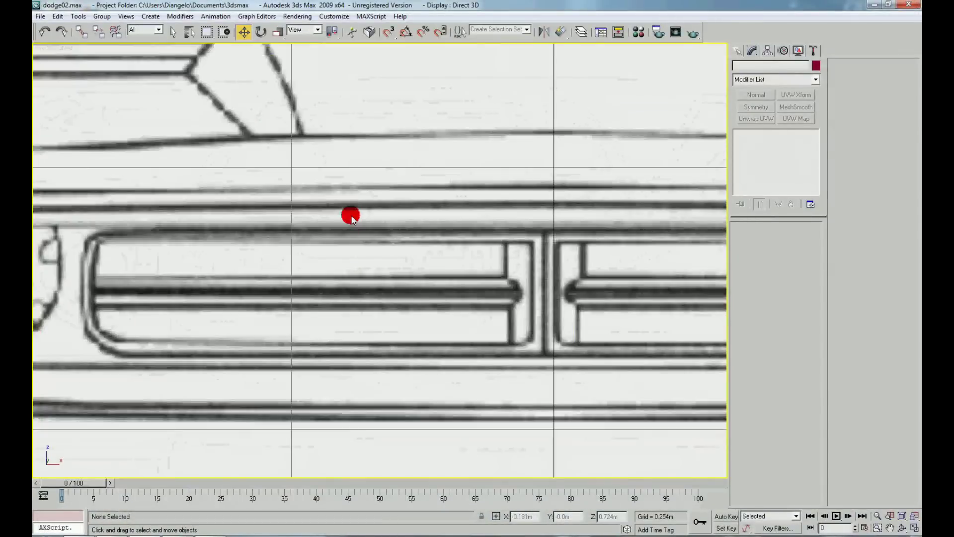
click(737, 52)
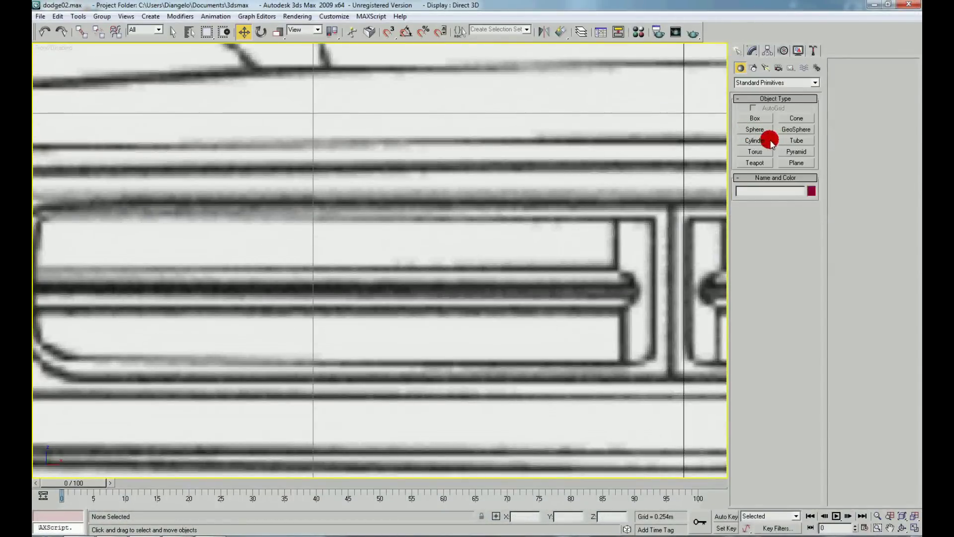
click(791, 142)
drag(375, 283, 385, 265)
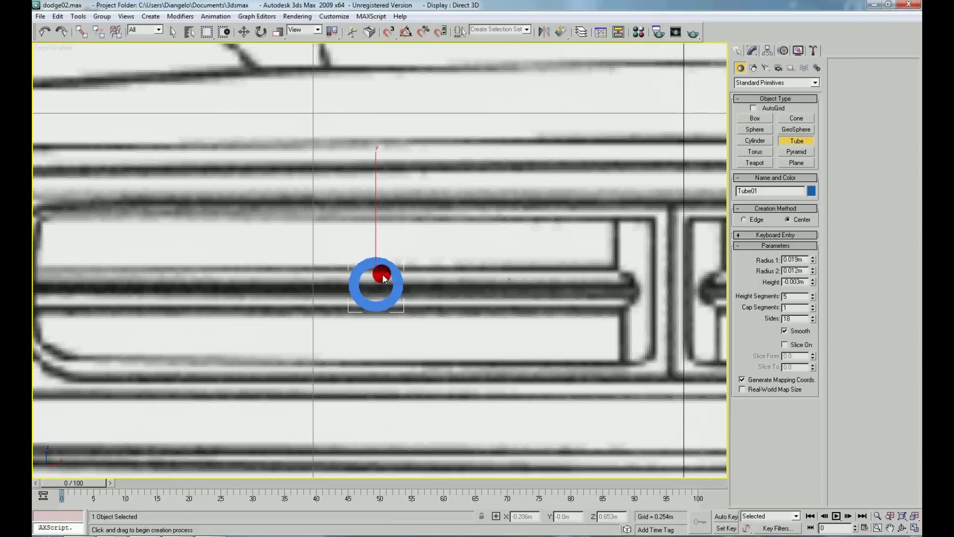
double_click(799, 319)
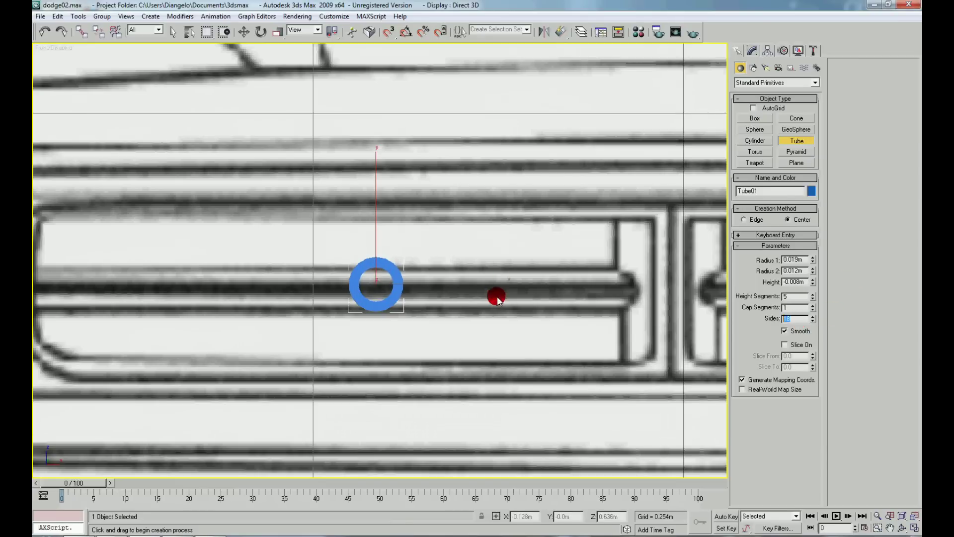
double_click(795, 318)
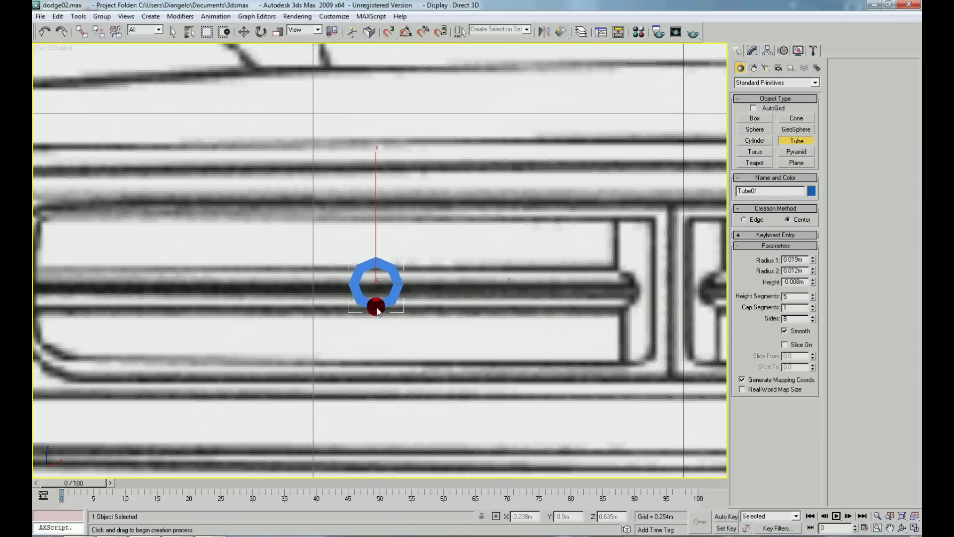
double_click(808, 317)
text(6)
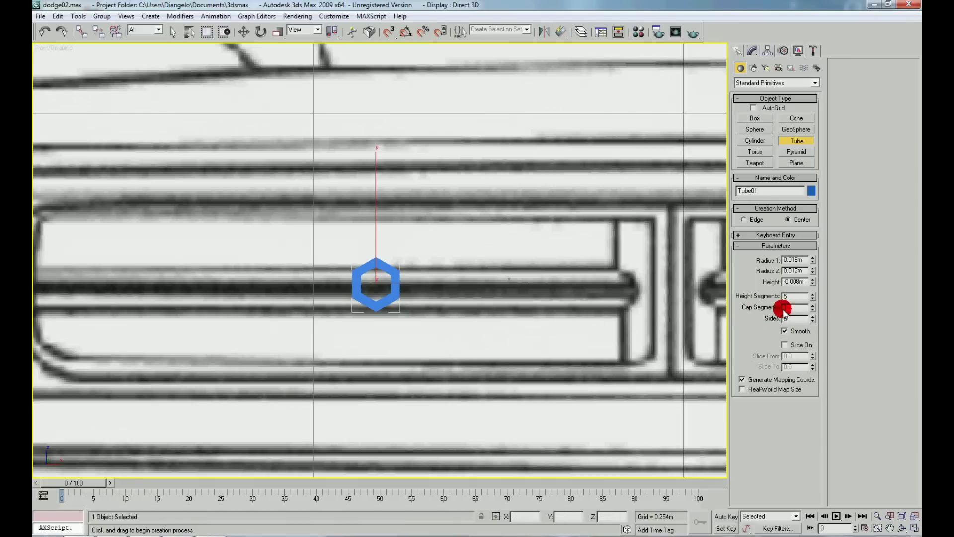
drag(813, 259, 813, 266)
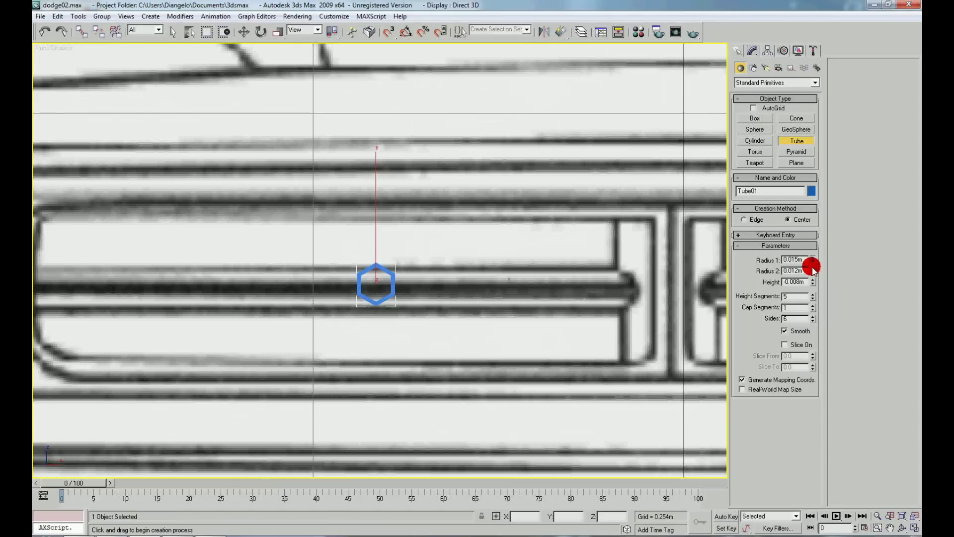
- Scale the hexagon tube to about half size and move it up and left
right_click(447, 295)
click(461, 328)
drag(384, 277, 395, 330)
right_click(394, 275)
click(405, 258)
right_click(411, 254)
click(418, 262)
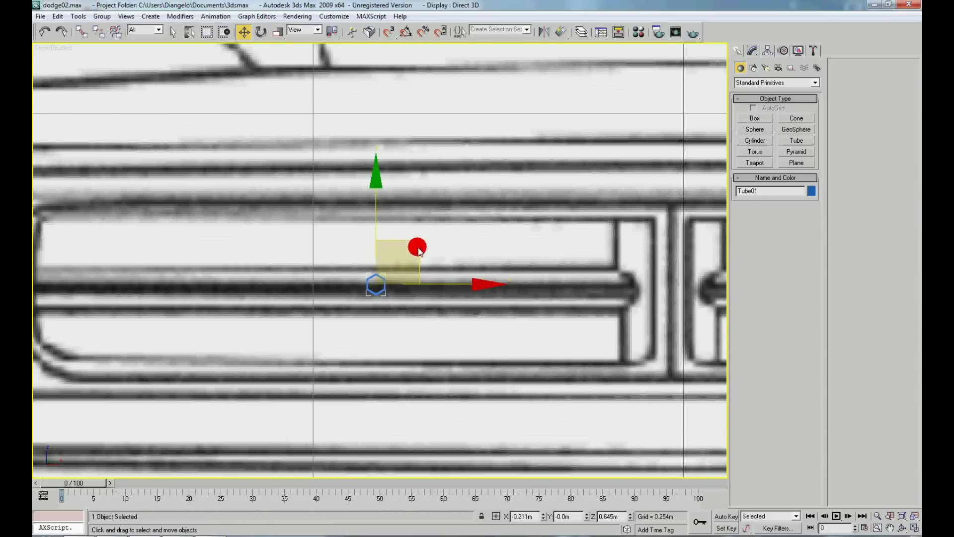
drag(419, 251, 411, 207)
scroll(408, 247, down, 5)
- Set the tube's Height Segments to 1 and convert it to Editable Poly
key(p)
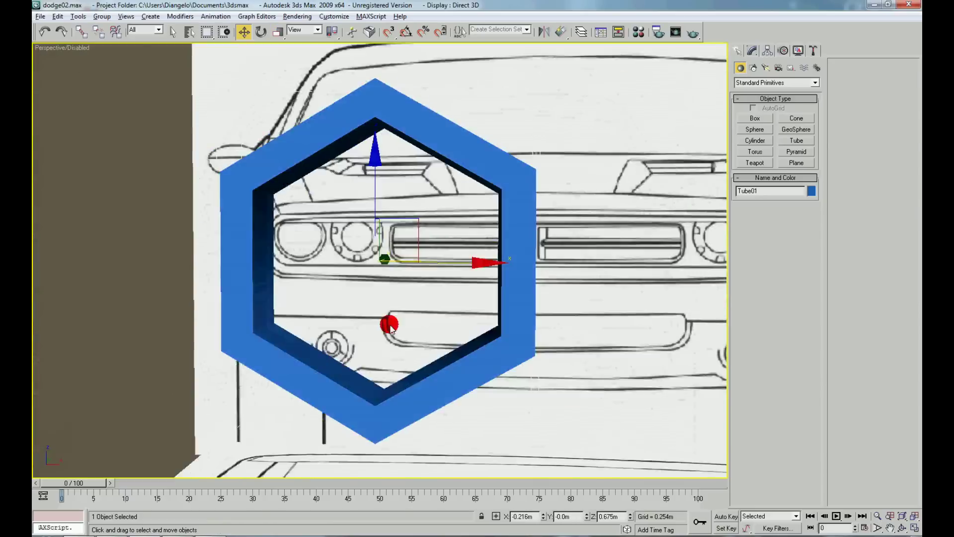
click(752, 50)
drag(814, 276, 815, 285)
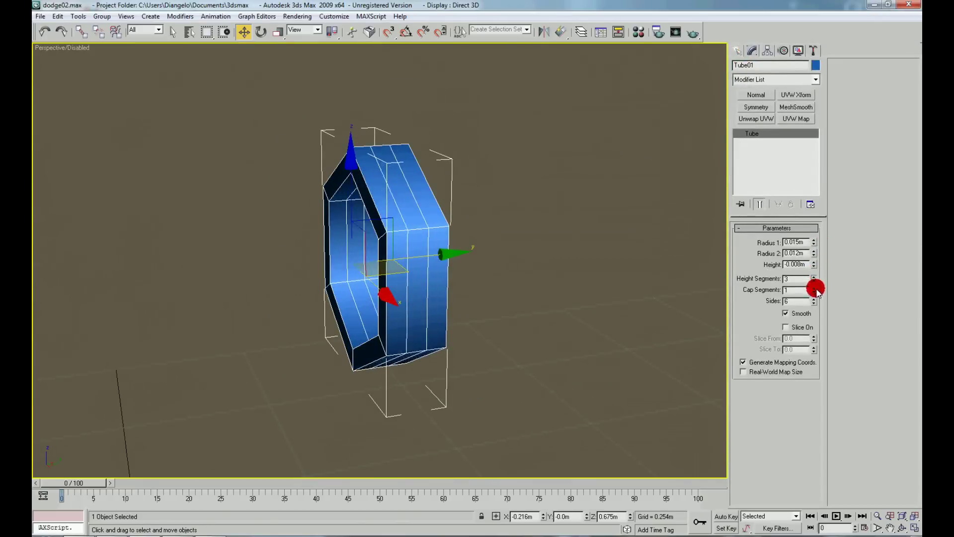
scroll(372, 256, up, 4)
right_click(408, 258)
click(390, 230)
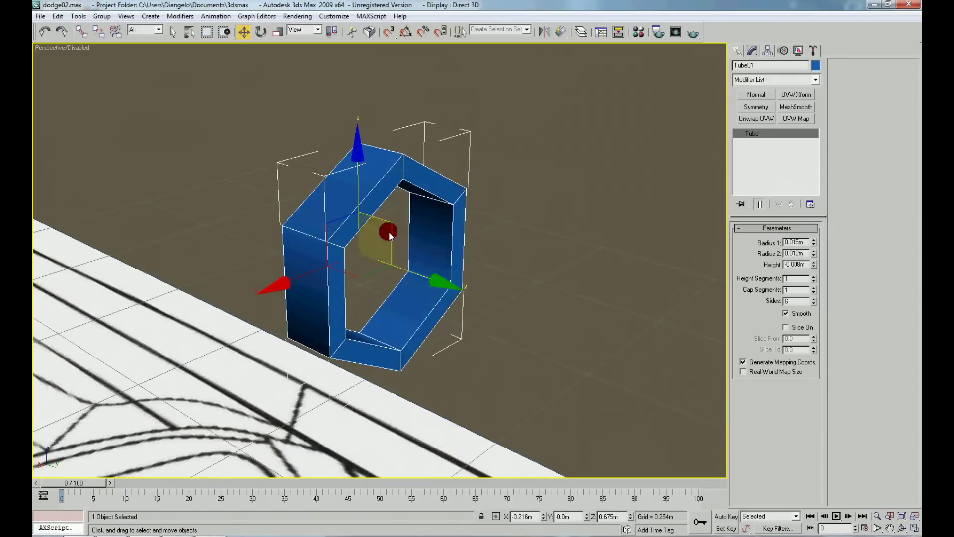
right_click(392, 218)
click(492, 330)
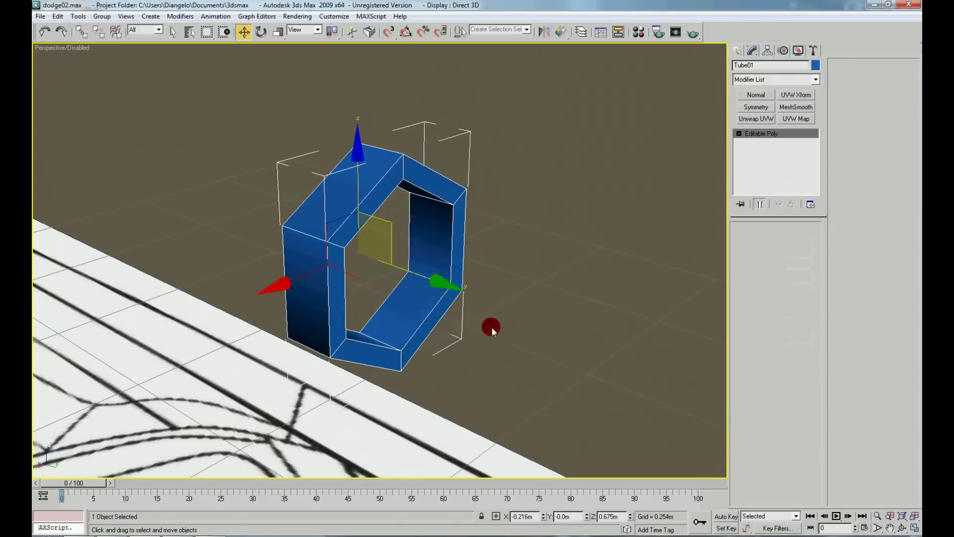
- In Edge mode, select a tube edge and extend it to its edge ring
right_click(379, 237)
click(359, 218)
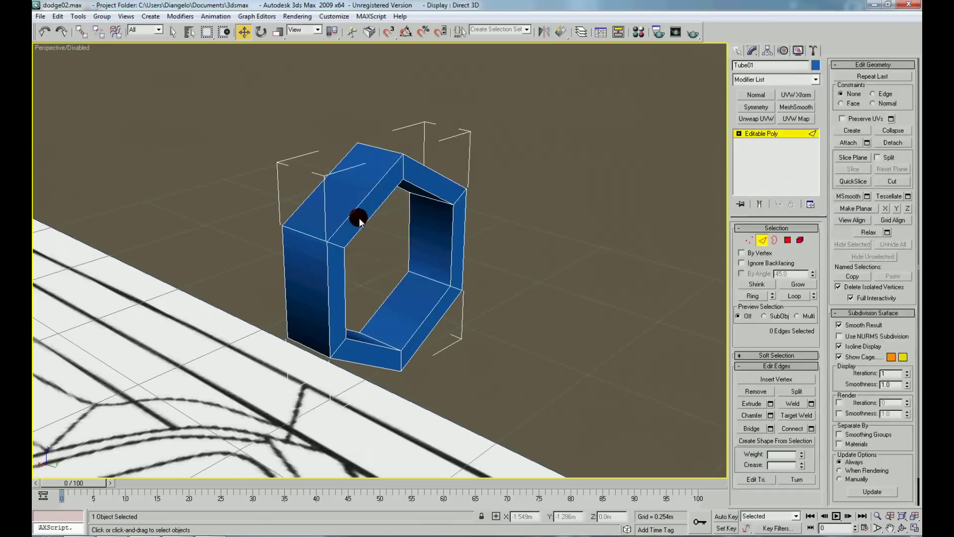
click(403, 180)
click(752, 294)
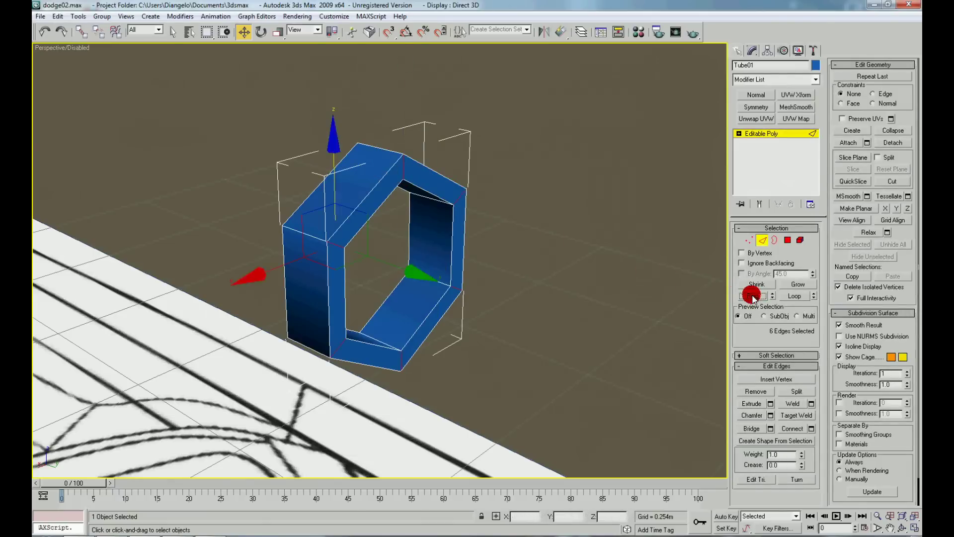
click(371, 253)
click(325, 243)
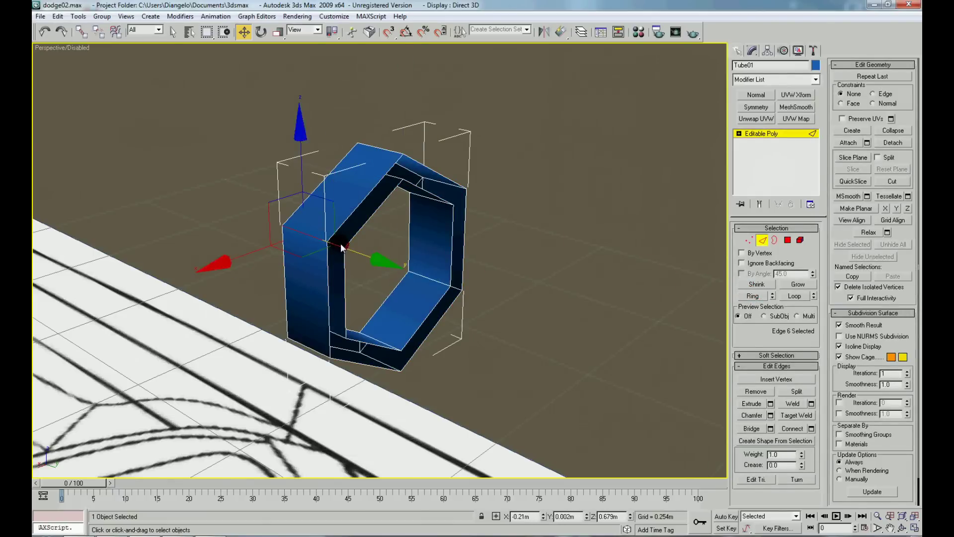
alt+middle_drag(398, 252, 496, 250)
click(752, 295)
- Return from Border to Edge selection and reselect the full ring of six edges
key(3)
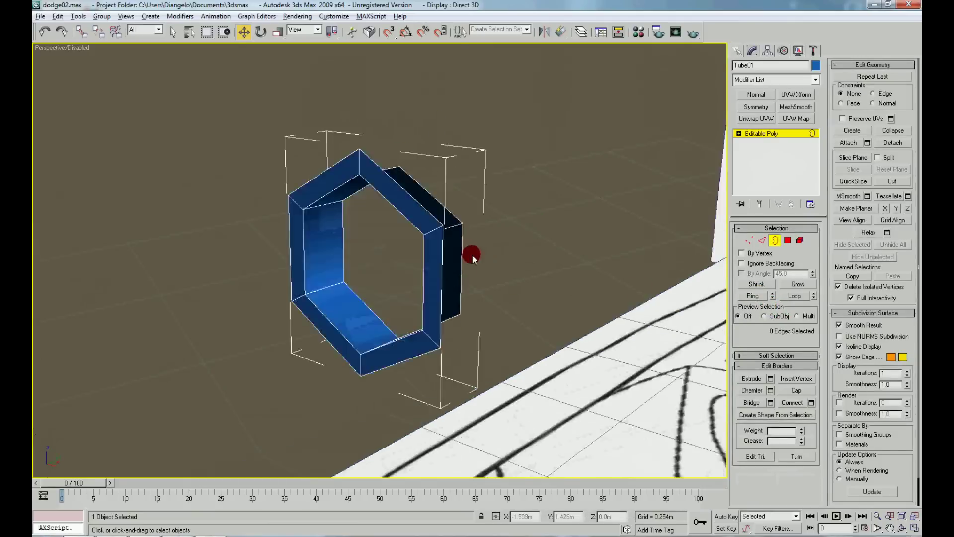
alt+middle_drag(463, 269, 452, 250)
right_click(452, 249)
click(437, 219)
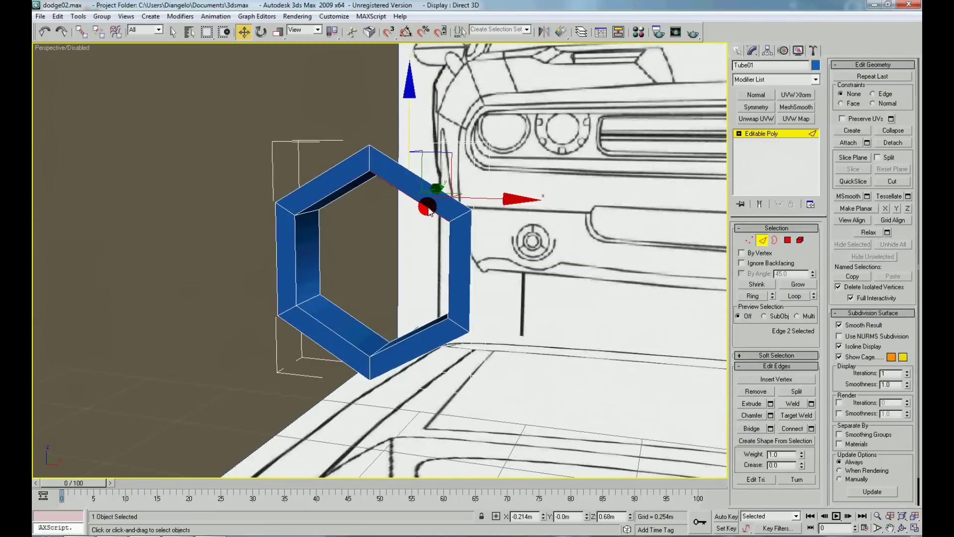
mouse_move(565, 286)
alt+middle_down()
mouse_move(543, 262)
mouse_move(550, 270)
alt+middle_up()
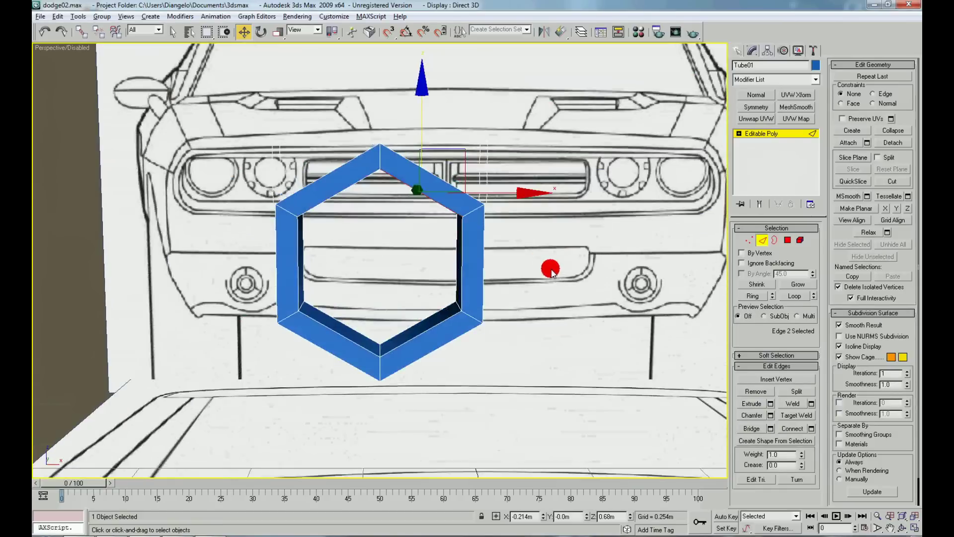
click(798, 296)
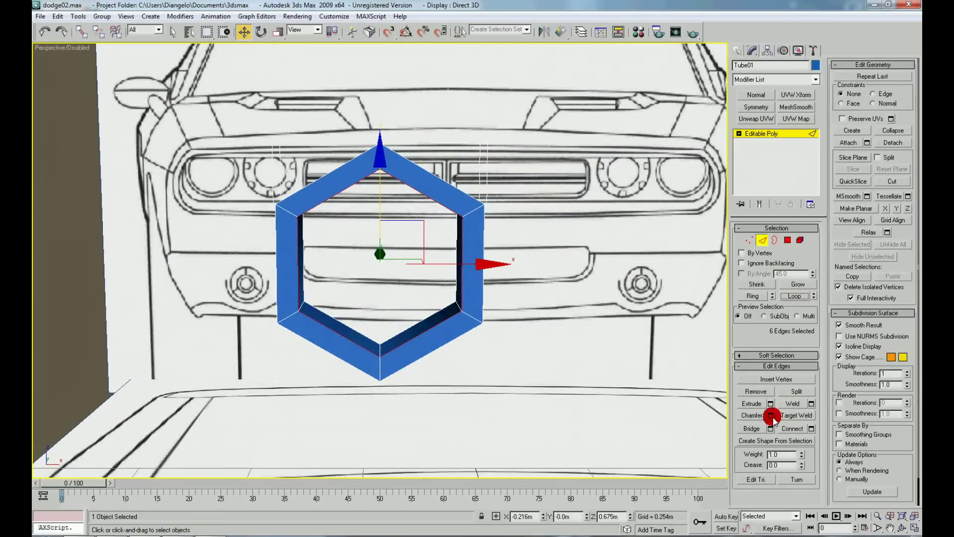
- Chamfer the edge ring by 0.001m with 2 segments, then Shift-drag the hexagon right
click(770, 415)
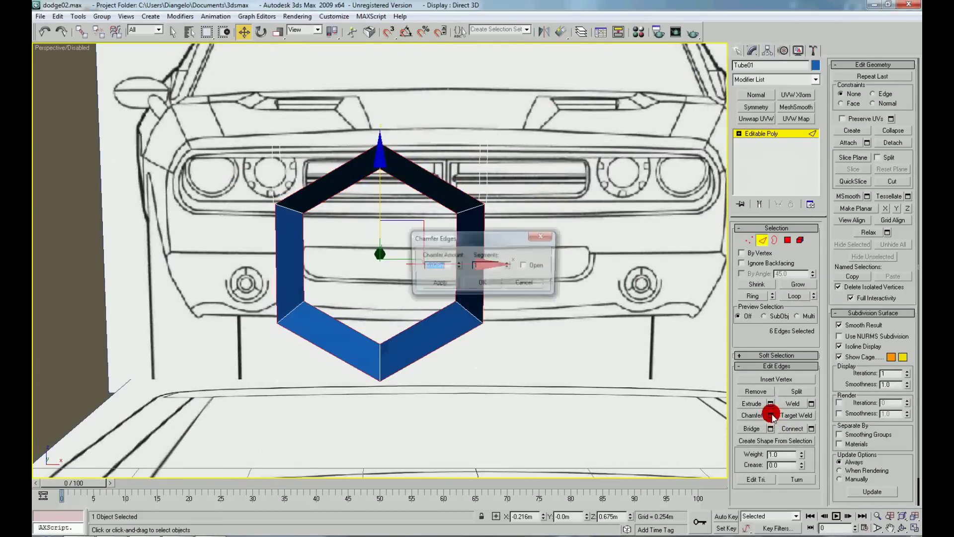
click(451, 293)
drag(457, 265, 458, 264)
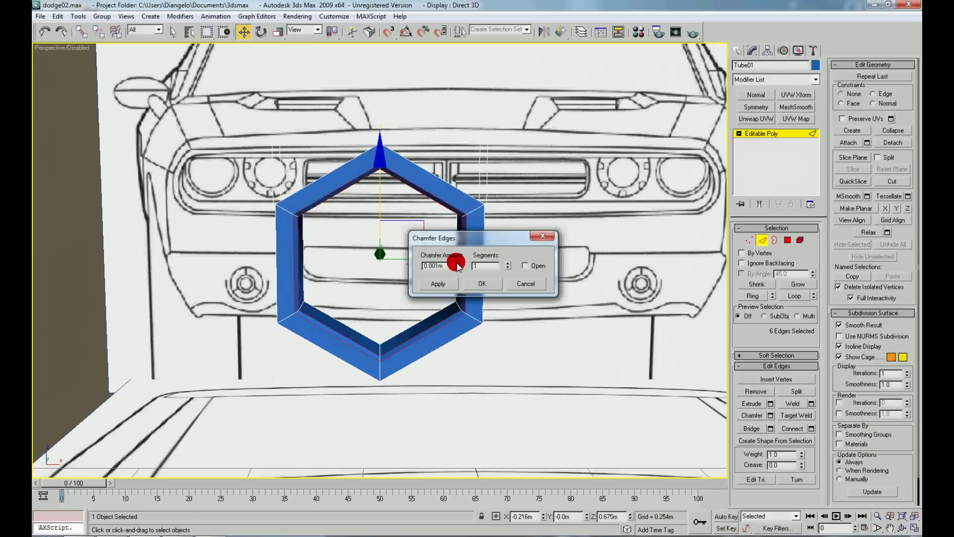
click(509, 264)
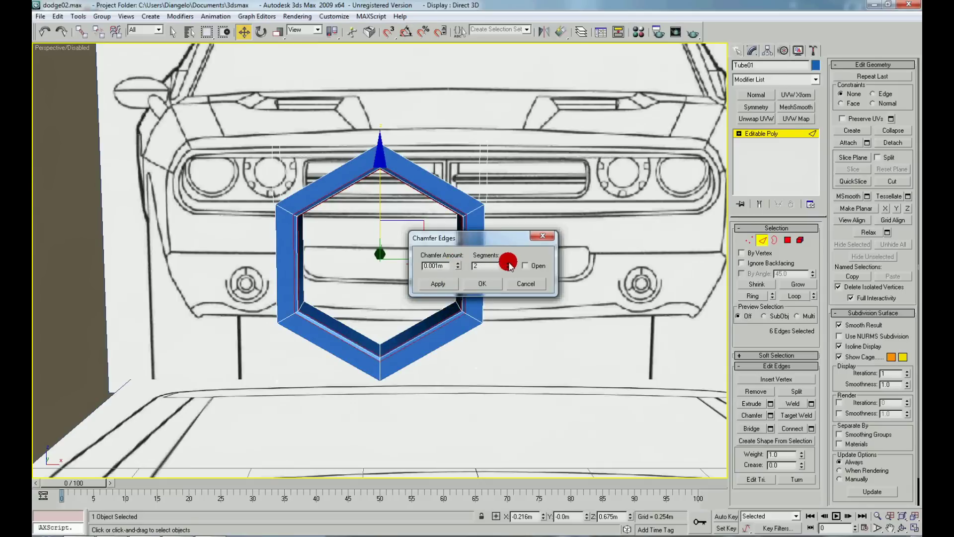
click(491, 285)
right_click(484, 252)
click(472, 253)
shift+drag(457, 268, 663, 271)
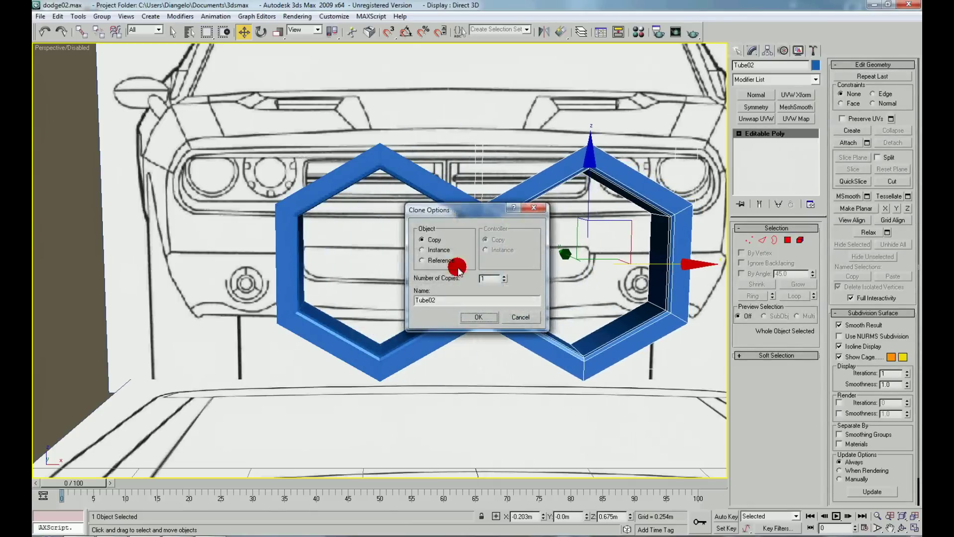
- Make 10 copies of the hexagon, forming a row of eleven
click(481, 310)
scroll(447, 298, down, 3)
alt+middle_drag(266, 276, 348, 273)
scroll(357, 271, down, 2)
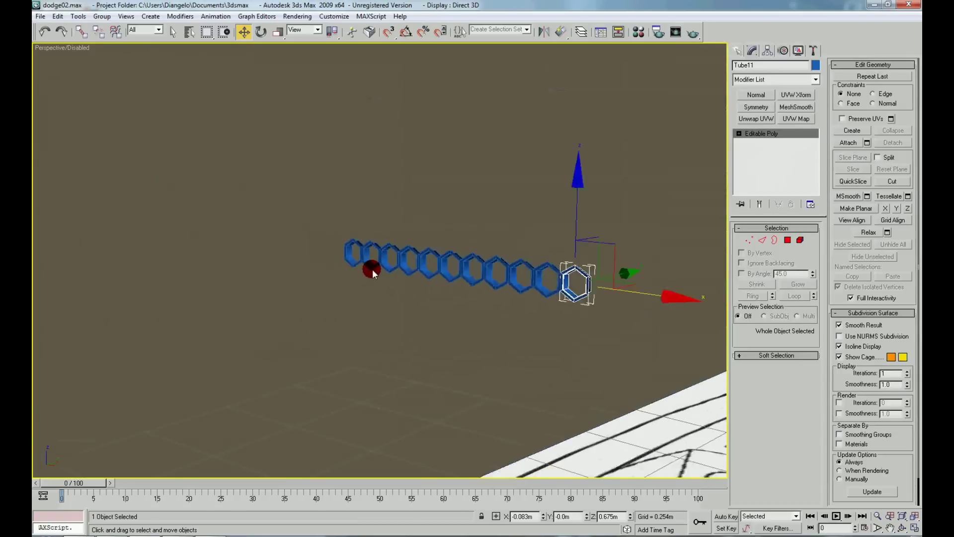
scroll(261, 256, up, 2)
scroll(262, 257, up, 2)
scroll(261, 257, up, 2)
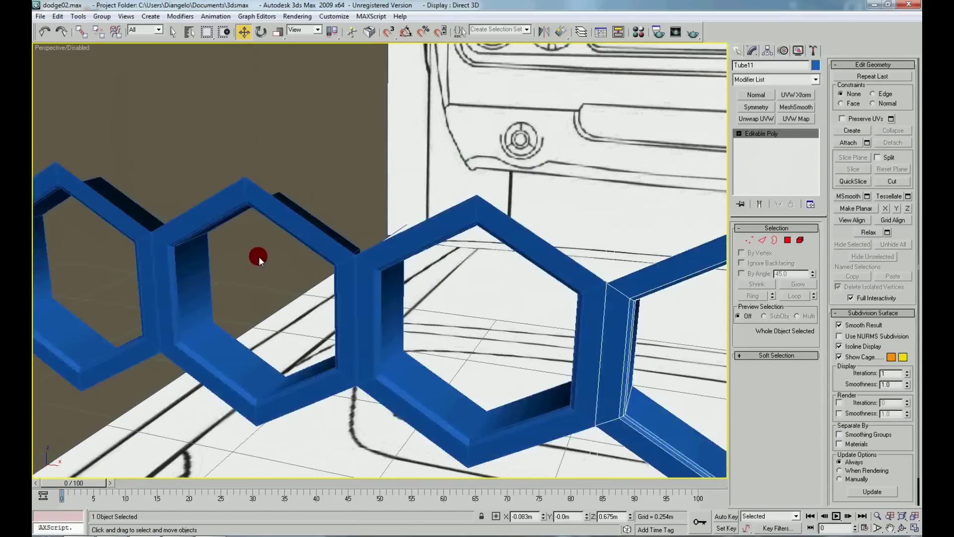
scroll(259, 256, down, 5)
- Select the whole hexagon row and copy it upward as a second row
click(180, 239)
drag(130, 215, 299, 273)
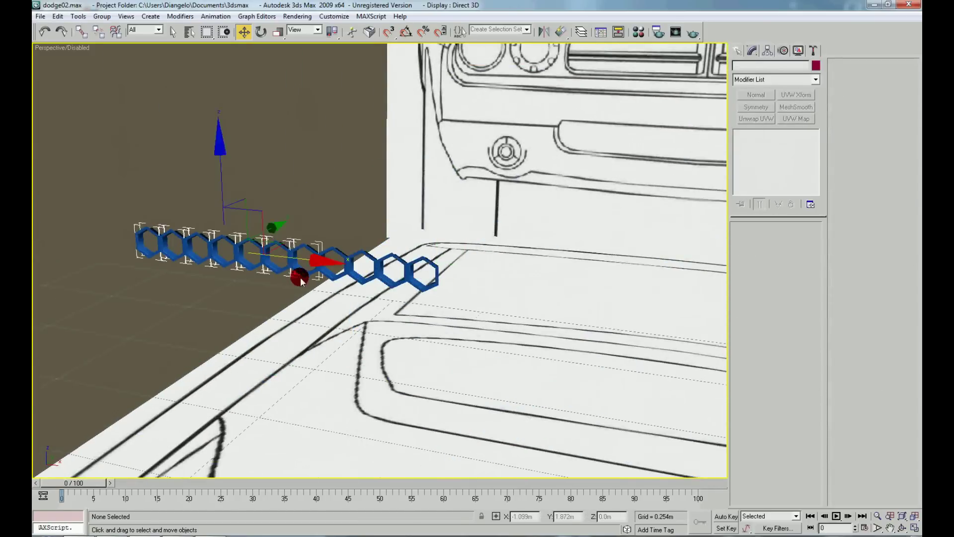
alt+middle_drag(298, 272, 270, 271)
ctrl+drag(357, 266, 359, 271)
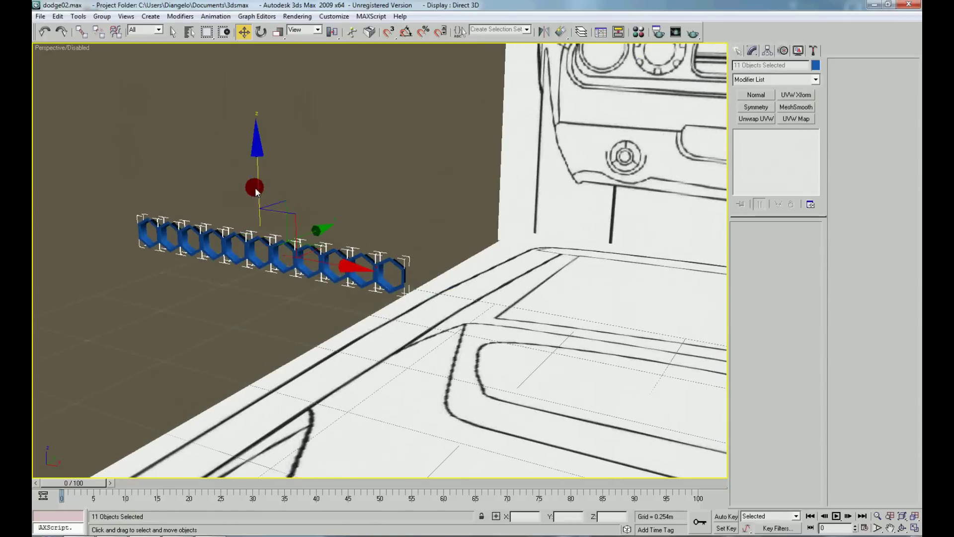
mouse_move(255, 187)
alt+middle_down()
mouse_move(282, 219)
mouse_move(247, 237)
alt+middle_up()
scroll(283, 218, up, 5)
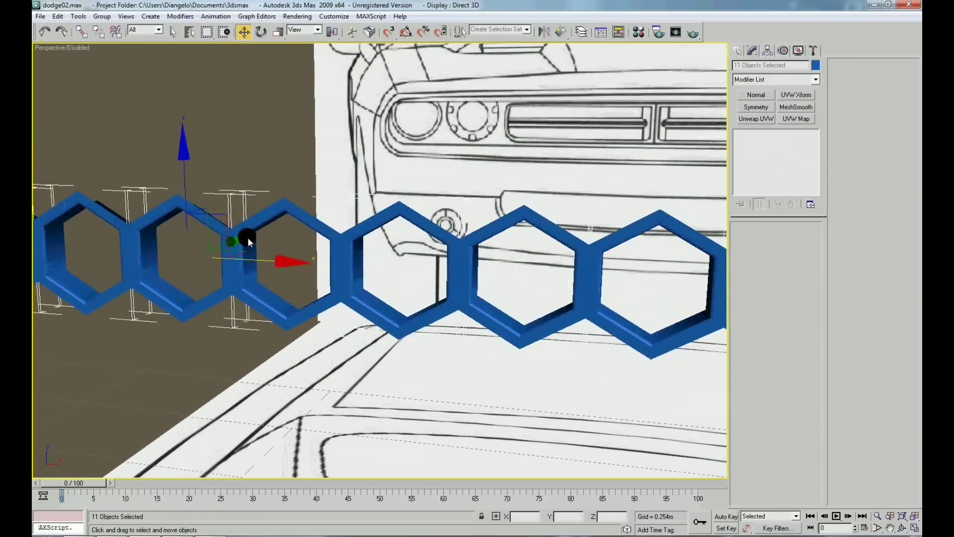
shift+drag(228, 222, 205, 99)
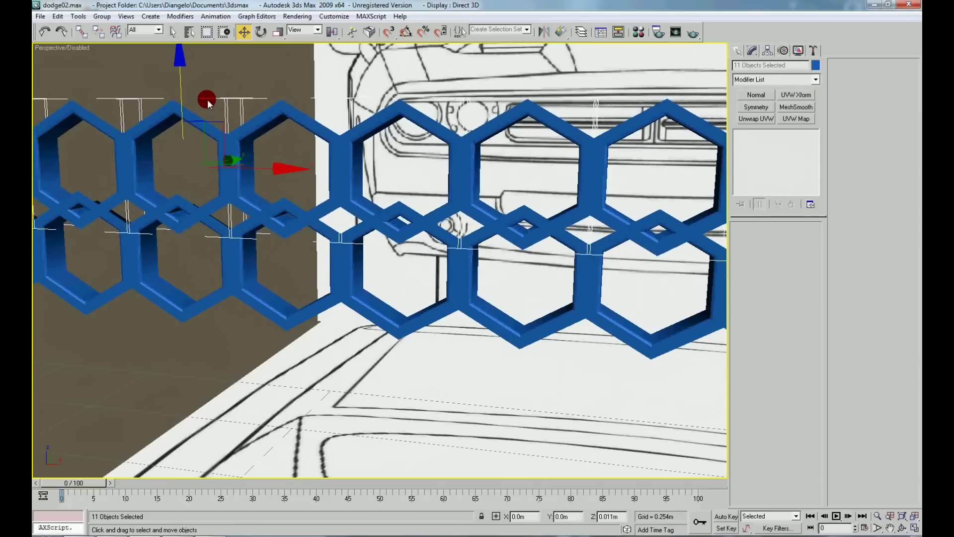
shift+drag(205, 99, 208, 100)
click(474, 307)
- Shift the rows sideways to interlock and raise them below the upper grille
drag(269, 164, 219, 164)
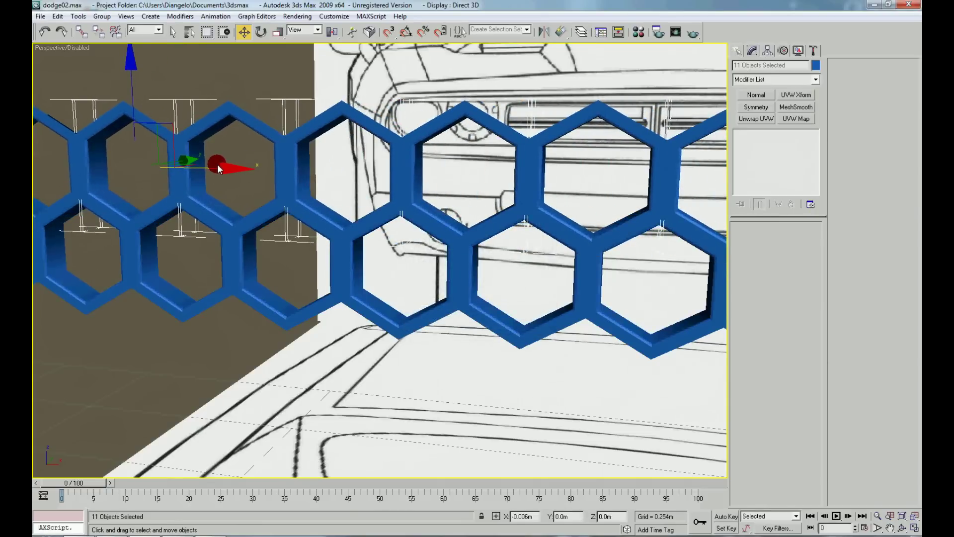
mouse_move(218, 166)
alt+middle_down()
mouse_move(323, 206)
mouse_move(309, 224)
alt+middle_up()
scroll(430, 138, up, 4)
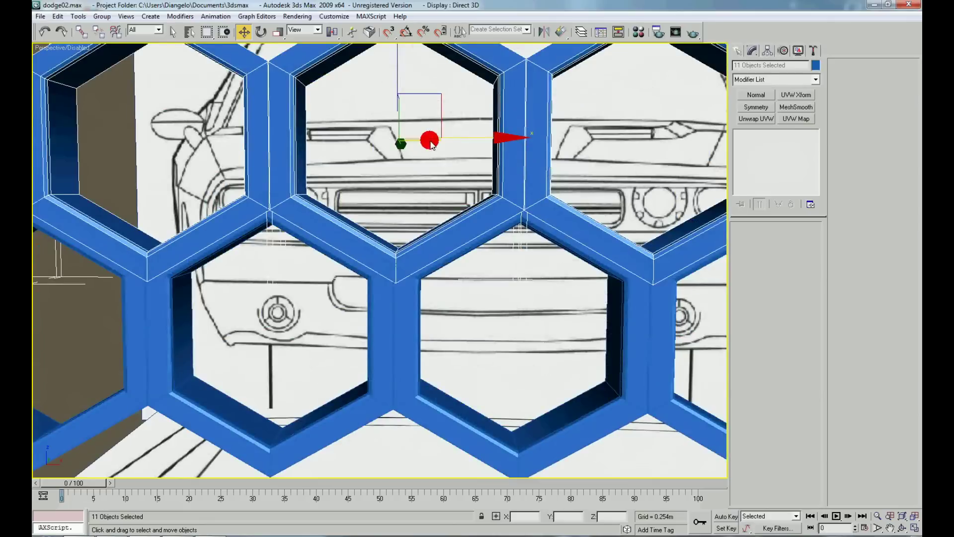
scroll(404, 191, up, 2)
drag(401, 204, 402, 188)
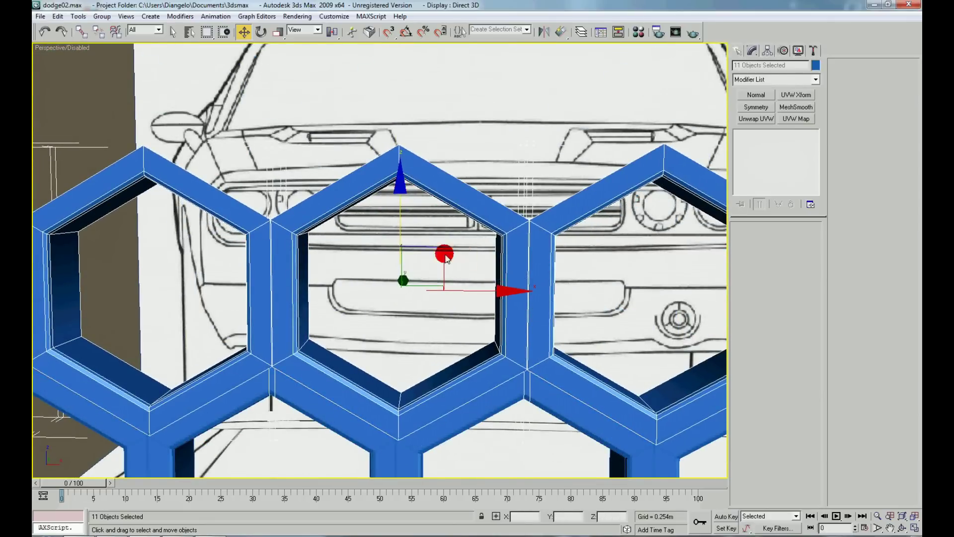
scroll(452, 281, down, 5)
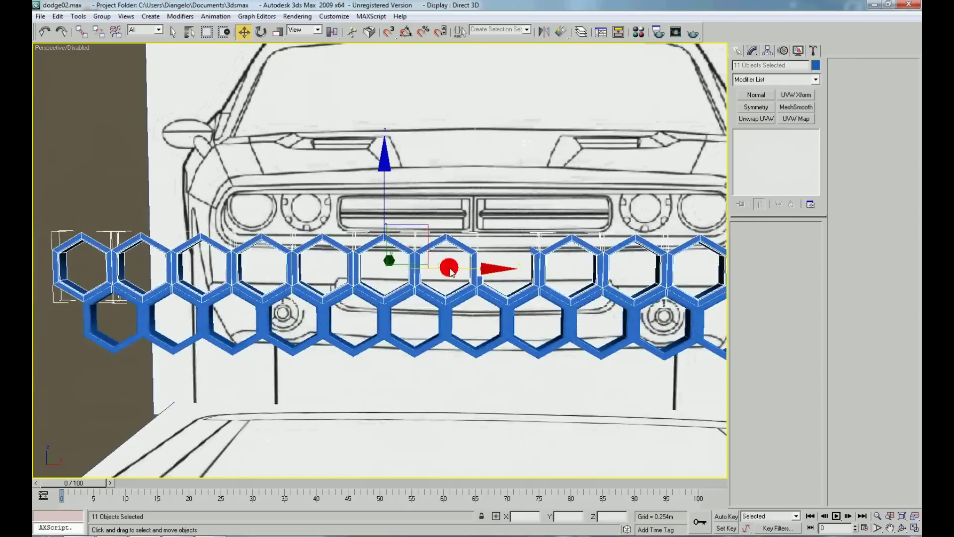
scroll(395, 182, down, 5)
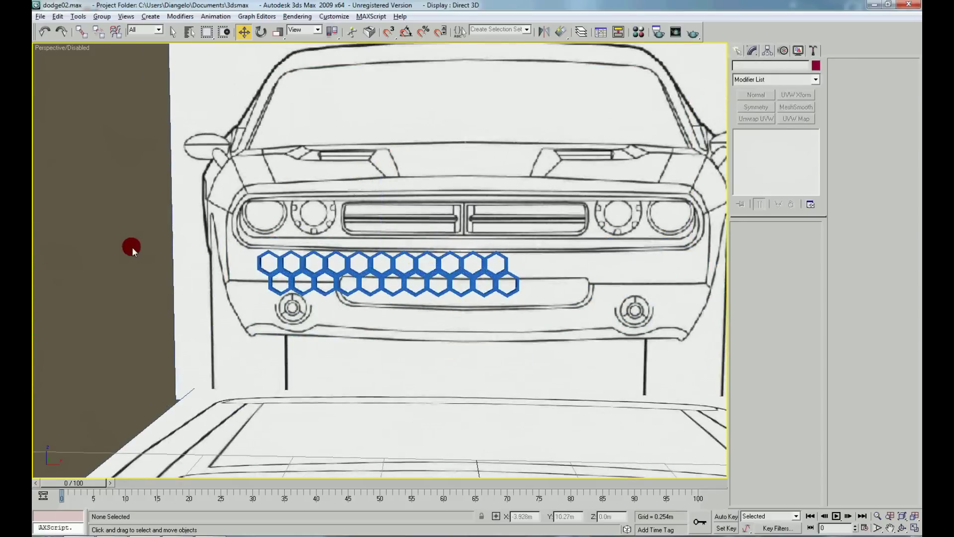
- Hide the car reference plane and select one hexagon of the grille
alt+middle_drag(133, 246, 114, 246)
scroll(114, 246, up, 3)
click(92, 300)
click(834, 163)
scroll(579, 211, down, 3)
scroll(558, 217, down, 4)
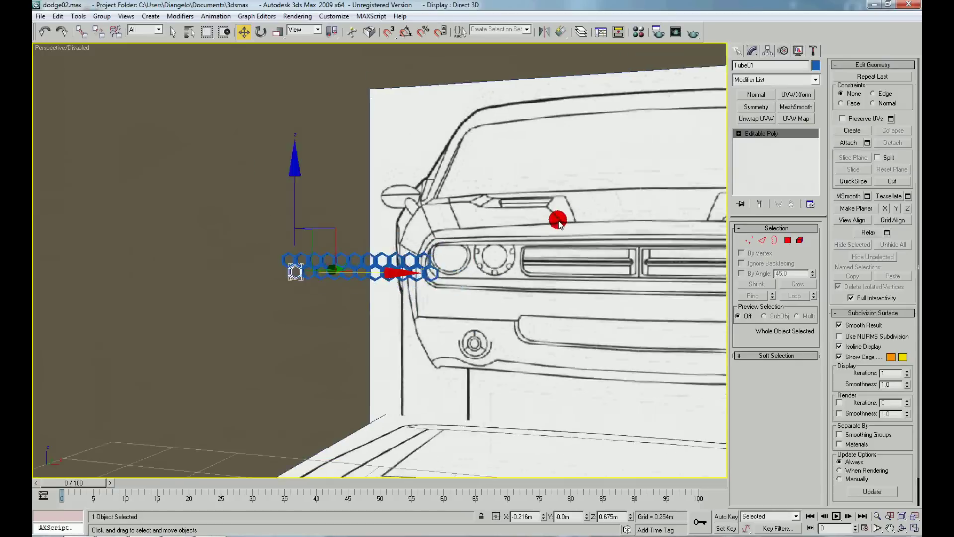
click(518, 162)
right_click(528, 121)
click(532, 124)
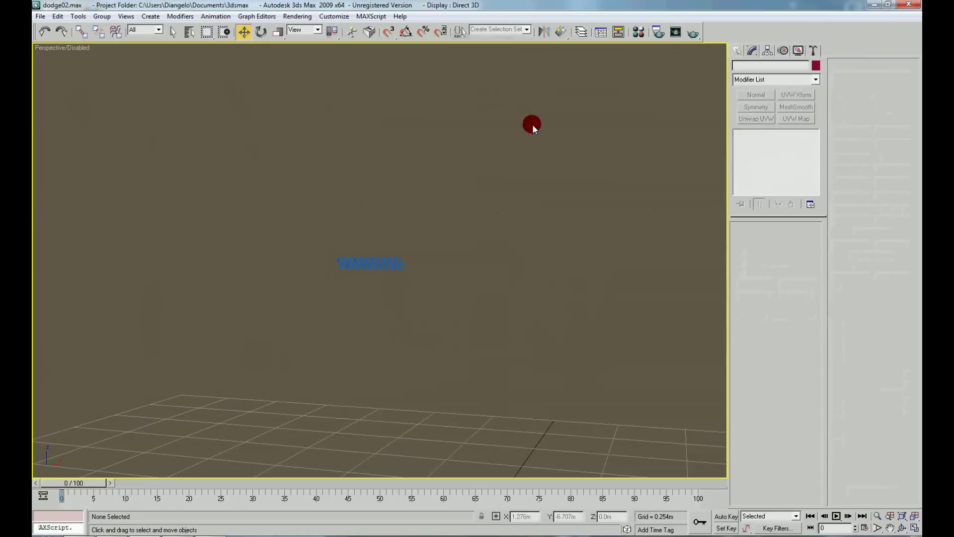
scroll(414, 261, up, 5)
click(415, 261)
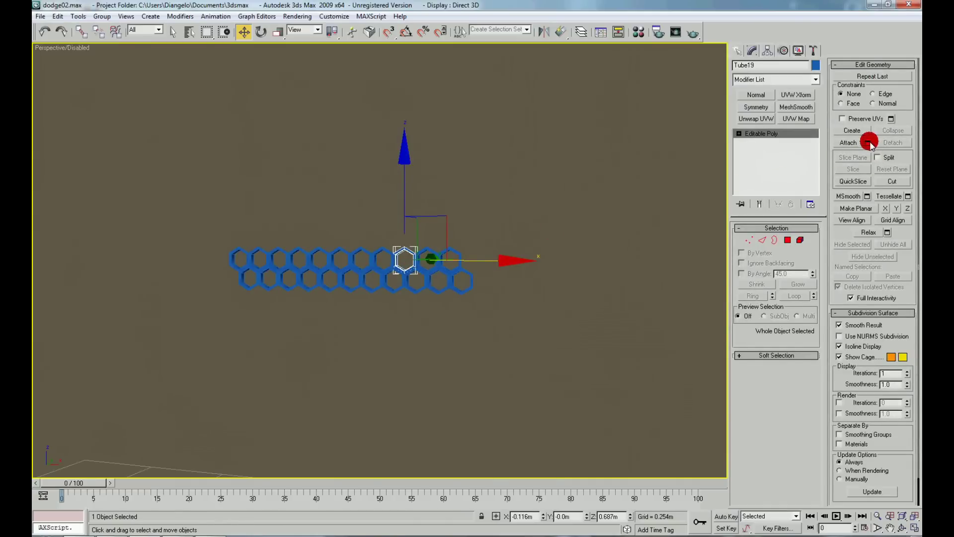
- Attach every hexagon from the list into a single Tube19 grille object
key(h)
click(246, 143)
scroll(288, 233, down, 4)
shift+click(243, 238)
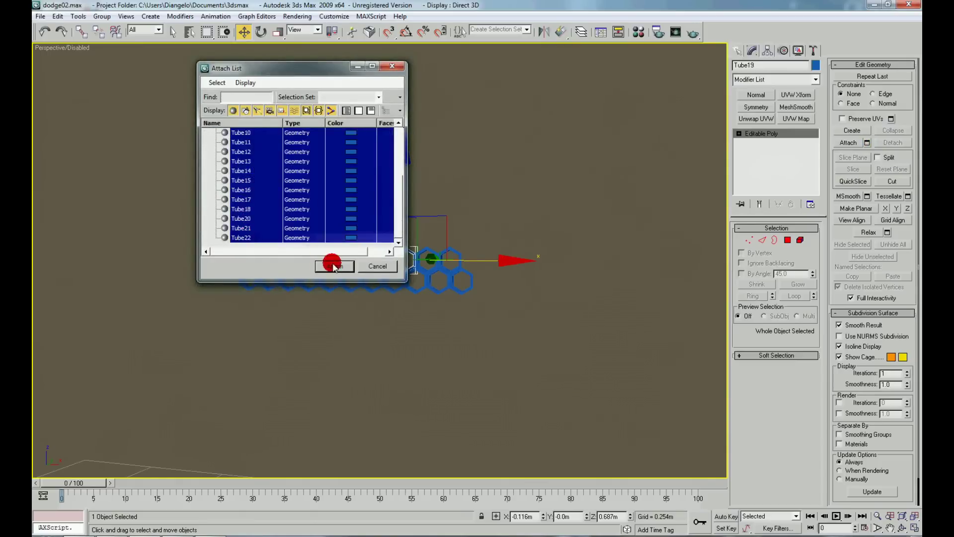
click(334, 265)
scroll(347, 273, up, 2)
- Assign the dark 03 - Default material to Tube19 and close the Material Editor
key(m)
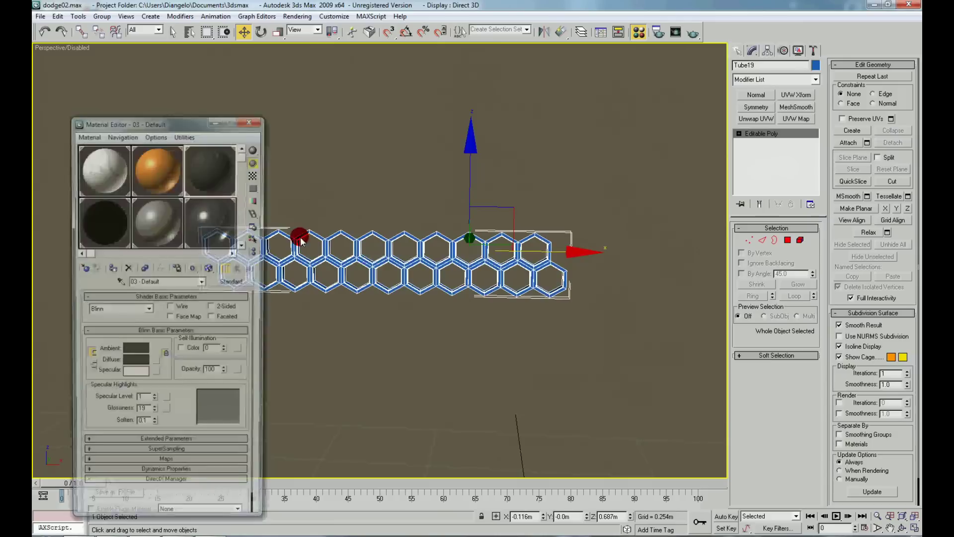
click(155, 219)
click(111, 268)
click(209, 171)
click(107, 268)
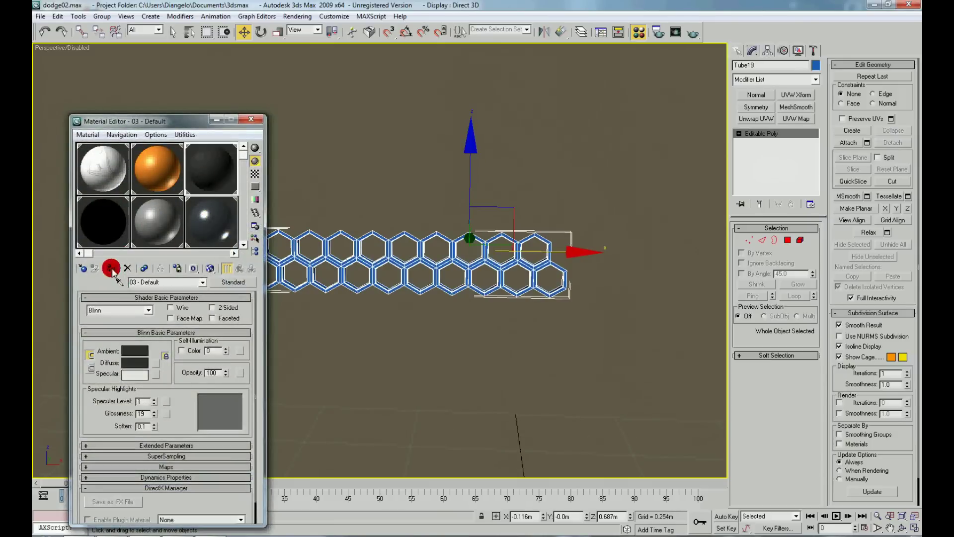
click(368, 330)
key(F3)
scroll(339, 330, up, 3)
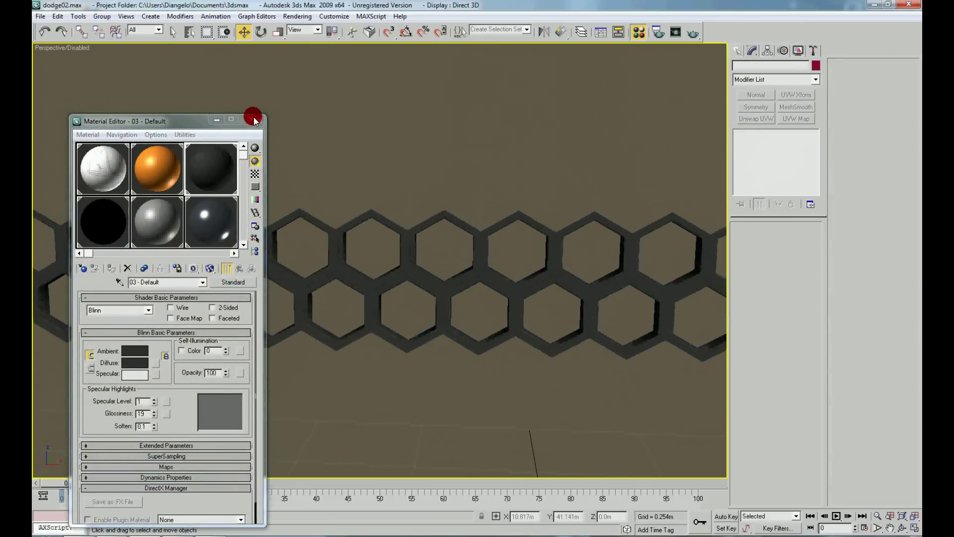
click(254, 120)
click(360, 287)
- Weld all Tube19 vertices at a 0.001m threshold, reducing 660 vertices to 334
right_click(385, 288)
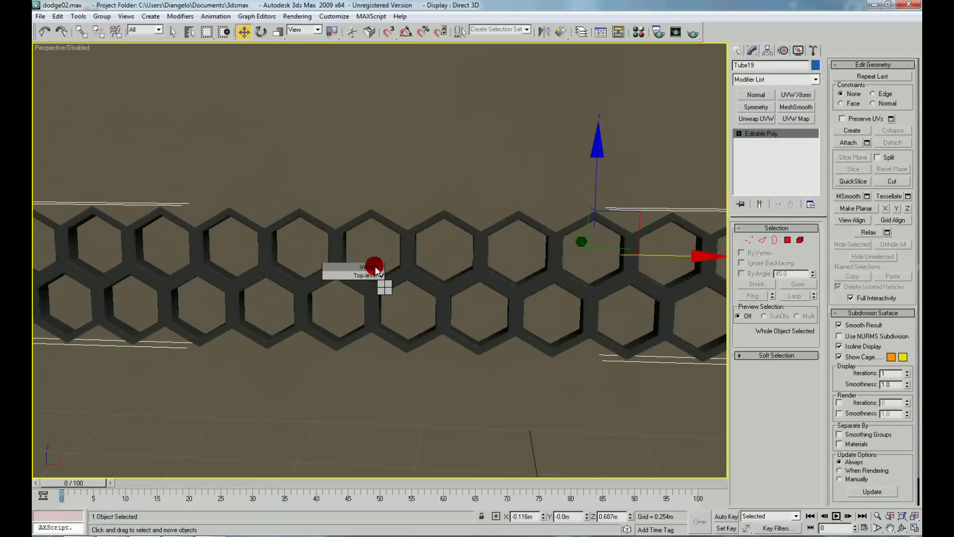
click(375, 270)
key(ctrl+a)
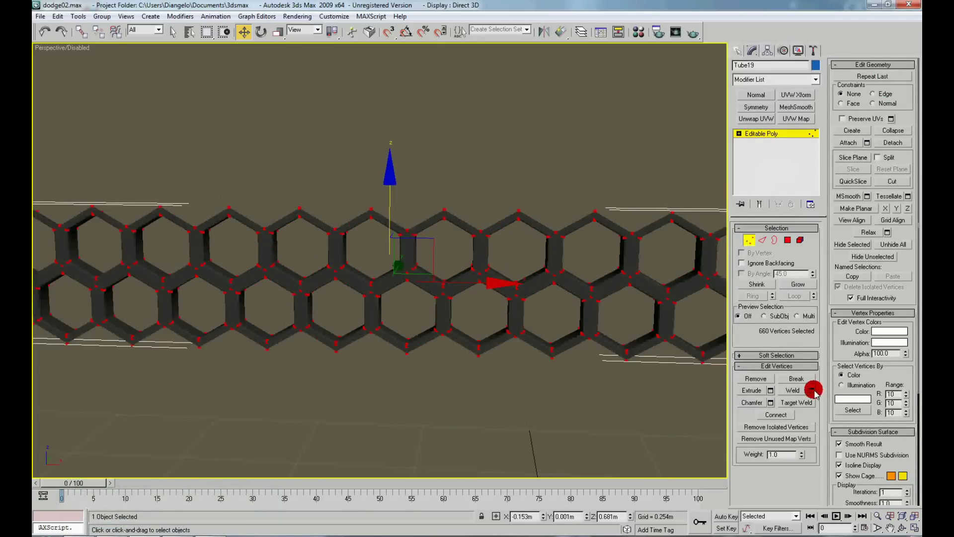
click(811, 390)
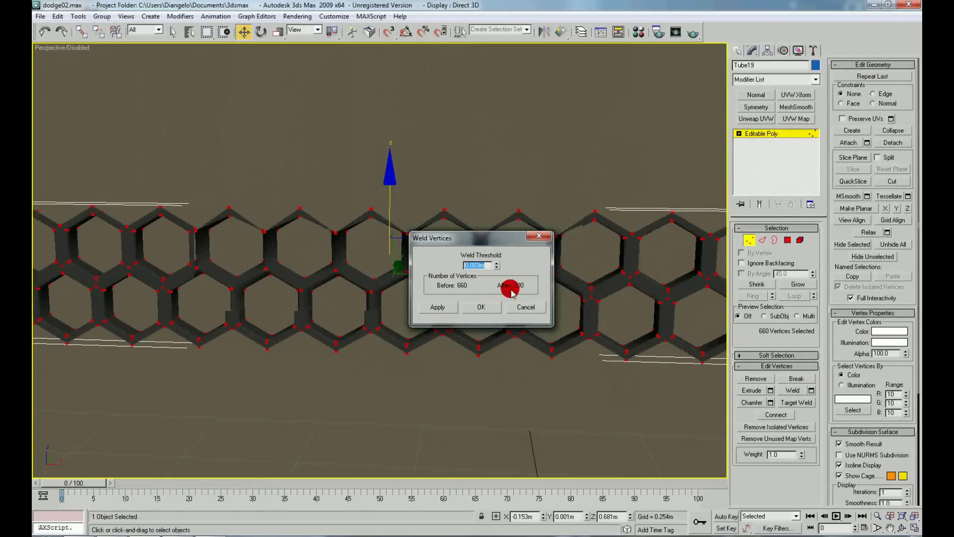
right_click(497, 266)
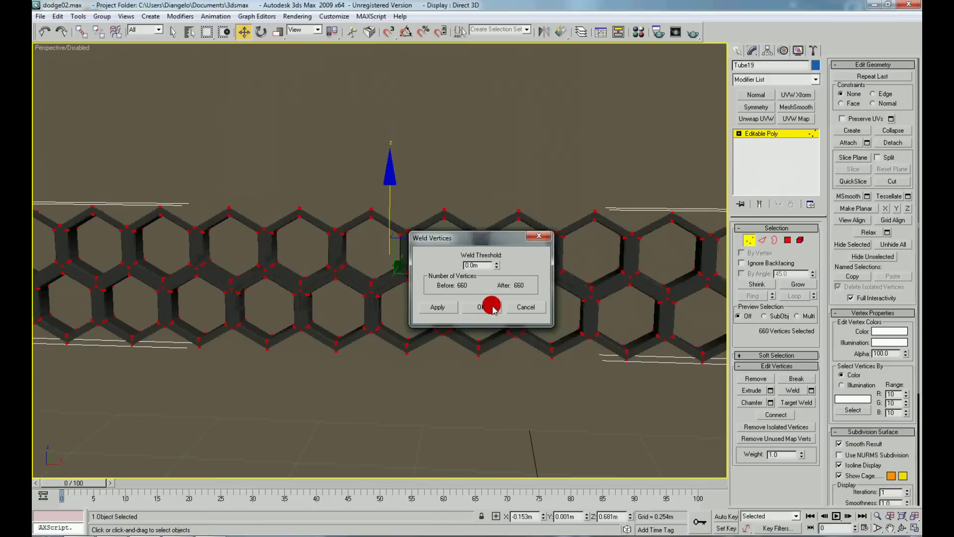
click(497, 265)
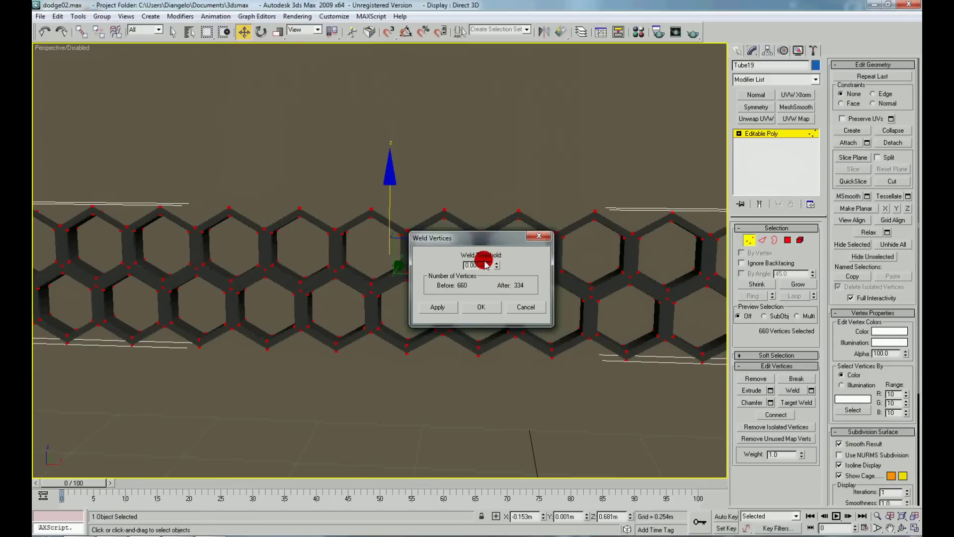
alt+middle_drag(251, 204, 229, 206)
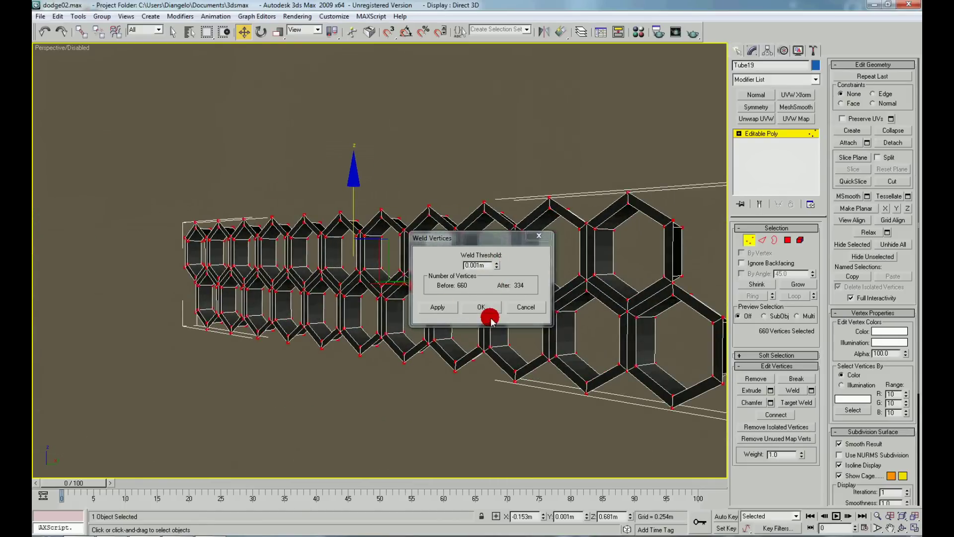
click(490, 318)
- Check the grille's Object Properties, then orbit to a frontal view
alt+middle_drag(485, 311, 393, 289)
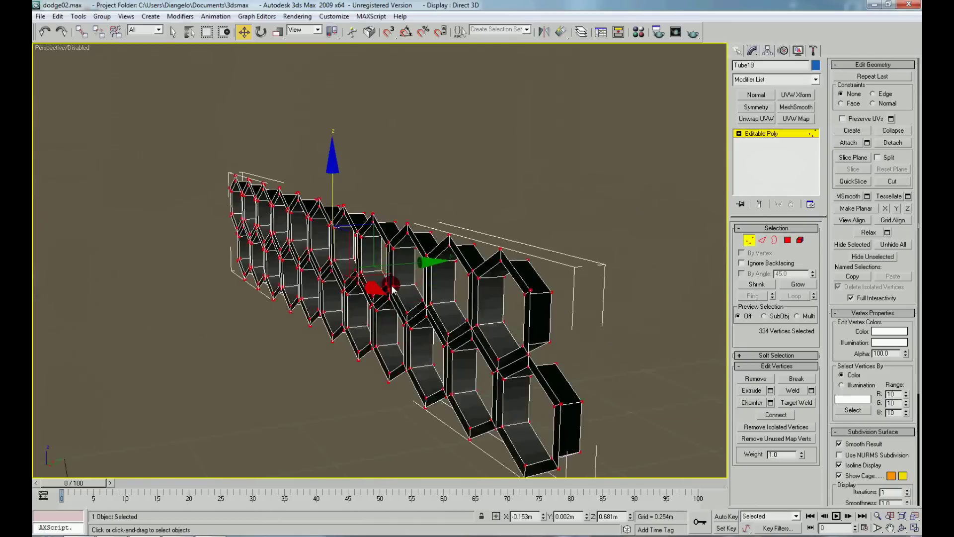
right_click(393, 288)
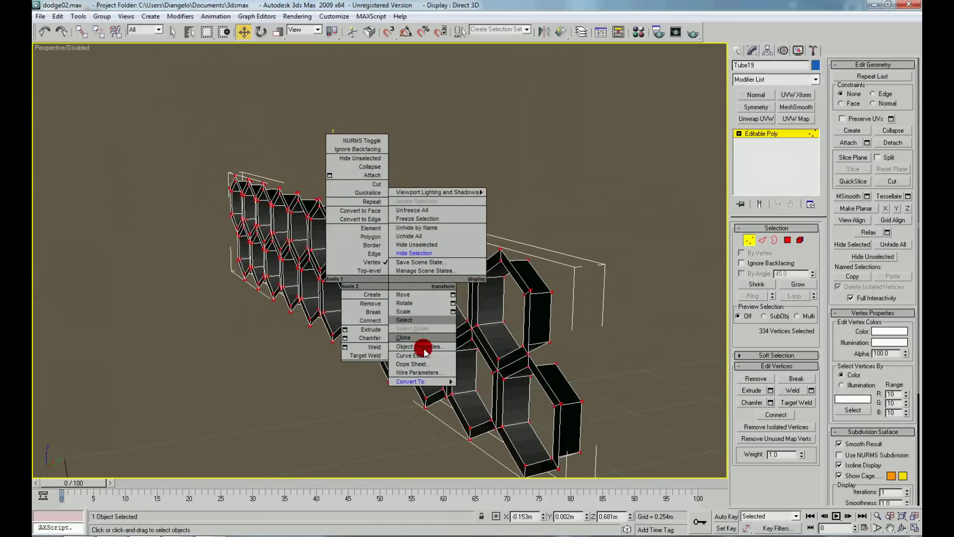
click(425, 346)
click(497, 419)
mouse_move(504, 419)
alt+middle_down()
mouse_move(458, 325)
mouse_move(391, 301)
mouse_move(394, 252)
mouse_move(567, 124)
alt+middle_up()
right_click(390, 298)
- Clone the honeycomb strip Tube19 downward and confirm the copies
click(368, 284)
shift+drag(514, 127, 511, 217)
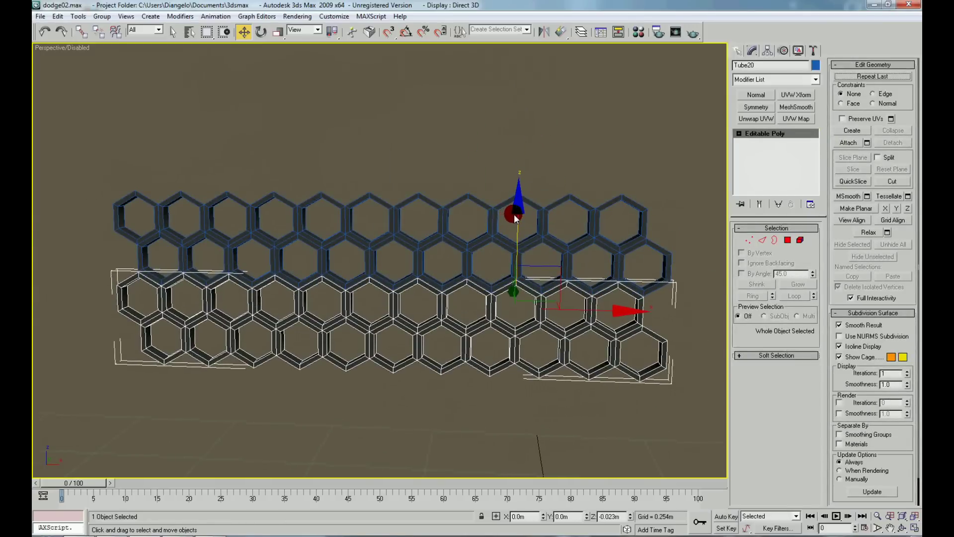
drag(514, 217, 515, 217)
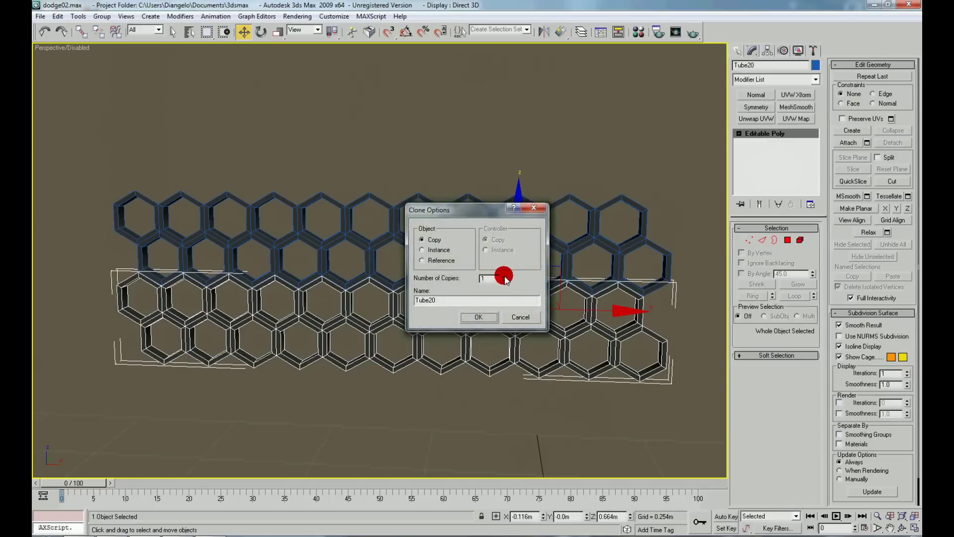
click(485, 315)
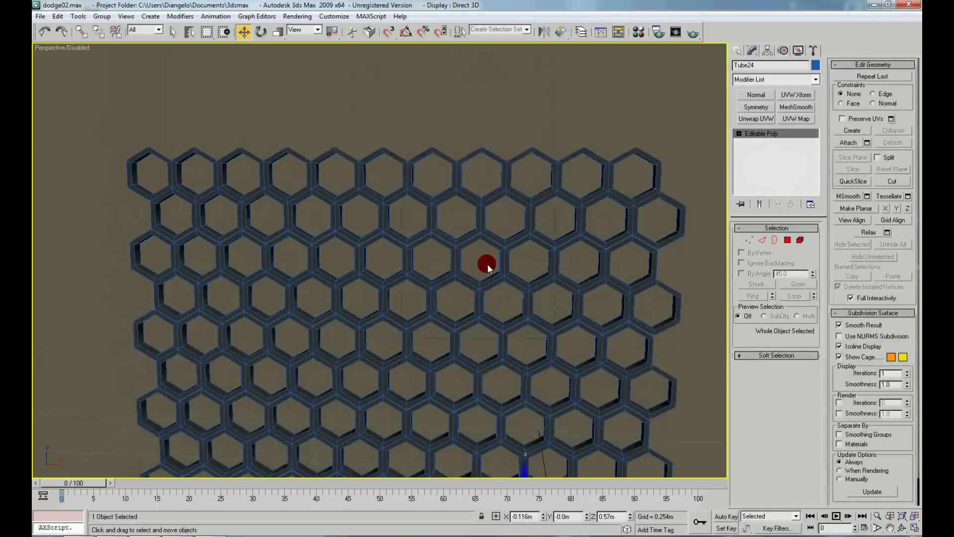
scroll(543, 238, down, 5)
- Reselect the top strip Tube19 and turn on edged-faces display
click(546, 237)
mouse_move(536, 242)
alt+middle_down()
mouse_move(592, 258)
mouse_move(526, 244)
alt+middle_up()
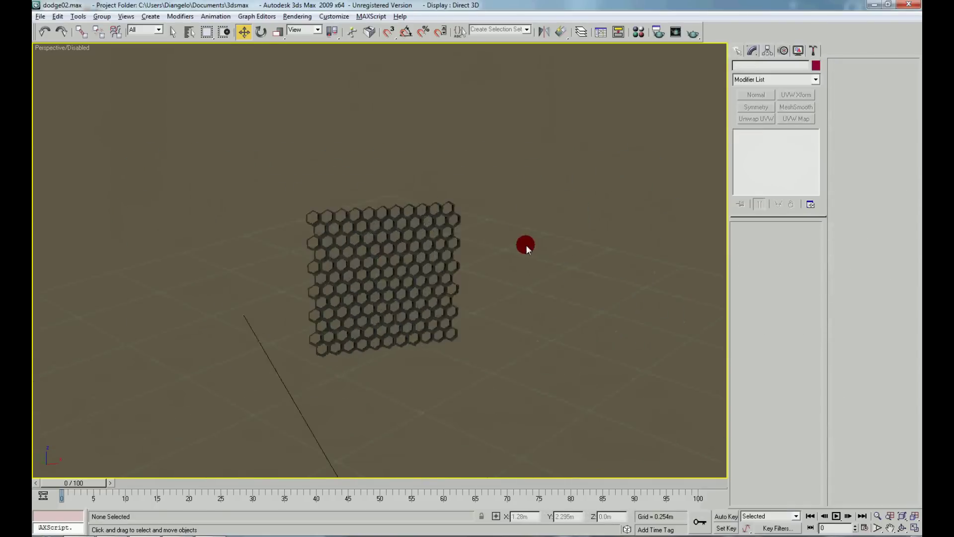
scroll(526, 245, up, 5)
scroll(532, 249, up, 2)
scroll(497, 245, down, 5)
mouse_move(454, 246)
alt+middle_down()
mouse_move(443, 287)
mouse_move(396, 233)
mouse_move(530, 319)
mouse_move(464, 347)
alt+middle_up()
click(444, 284)
scroll(395, 234, down, 3)
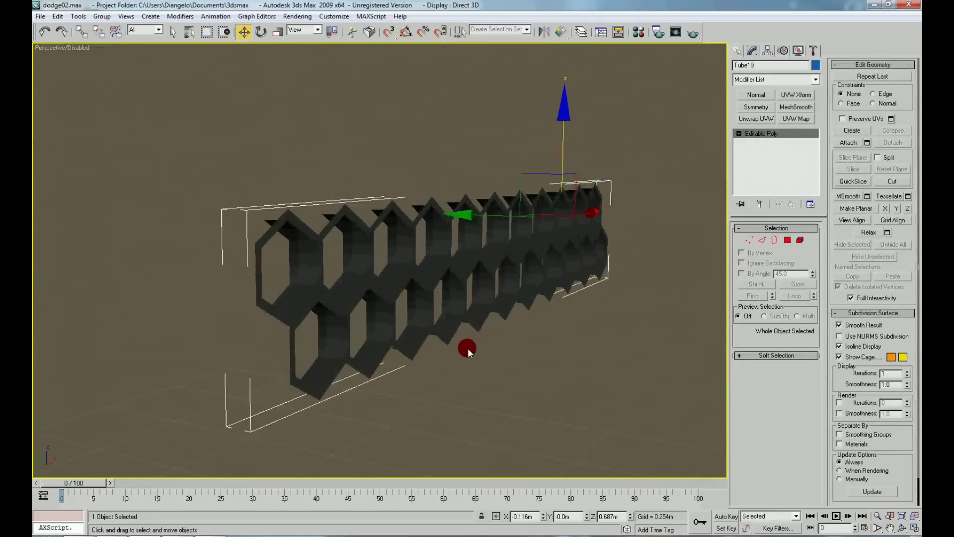
scroll(453, 208, up, 3)
key(F4)
mouse_move(450, 225)
alt+middle_down()
mouse_move(411, 155)
mouse_move(432, 97)
alt+middle_up()
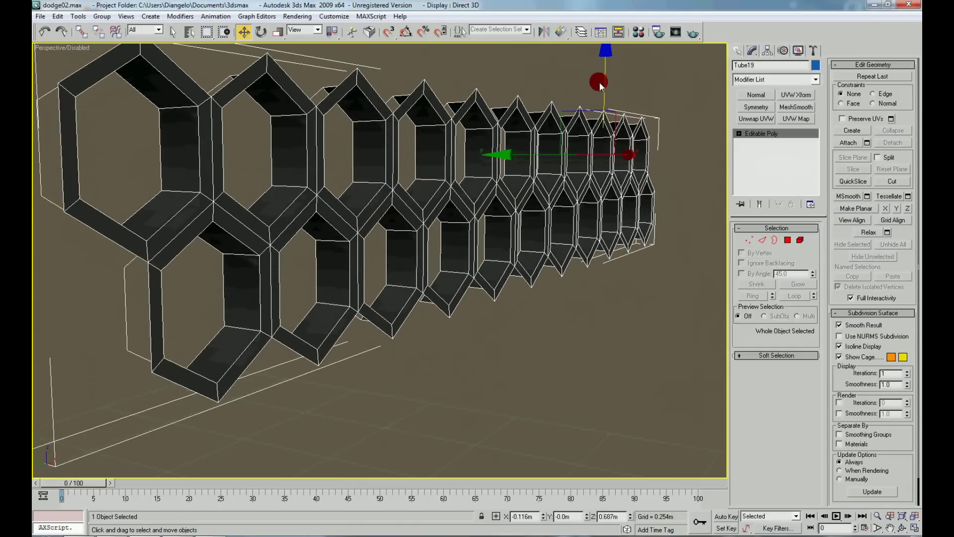
- Clone two more honeycomb strips downward, stacking them into a taller panel, then view from Front
shift+drag(600, 82, 599, 121)
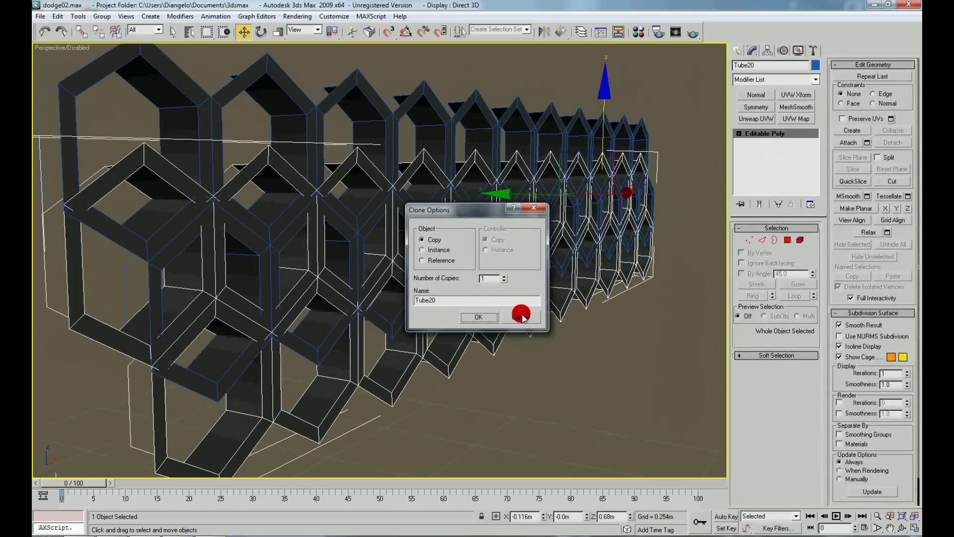
click(478, 317)
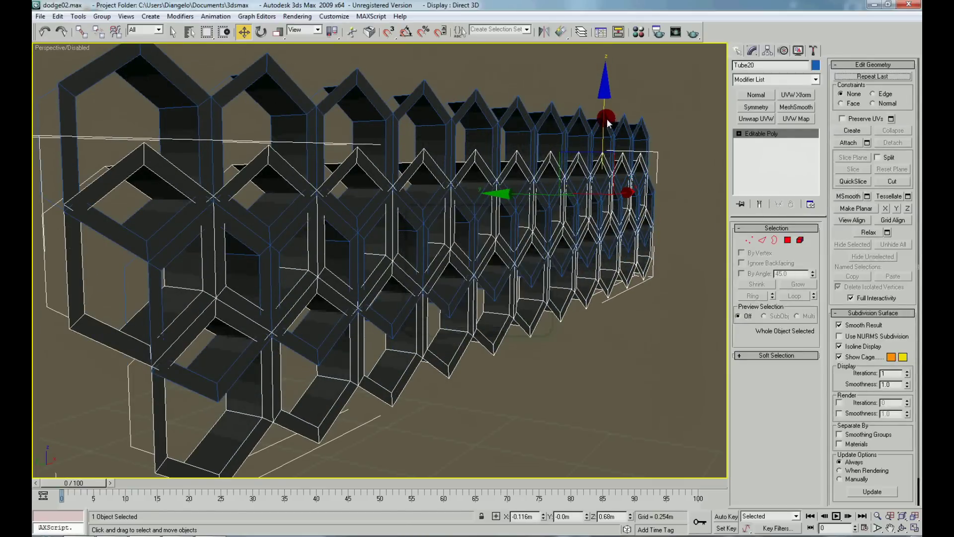
drag(606, 119, 610, 207)
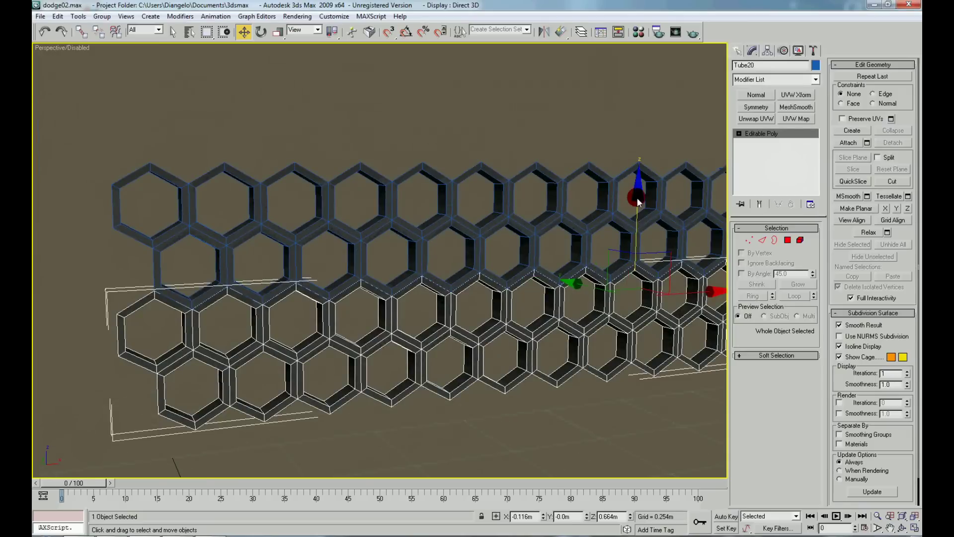
shift+drag(621, 193, 633, 296)
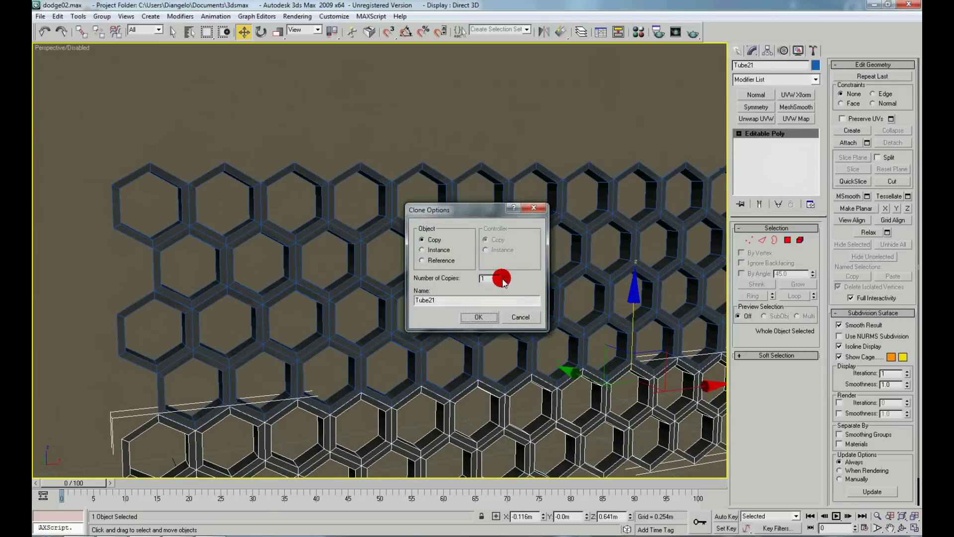
click(473, 317)
key(f)
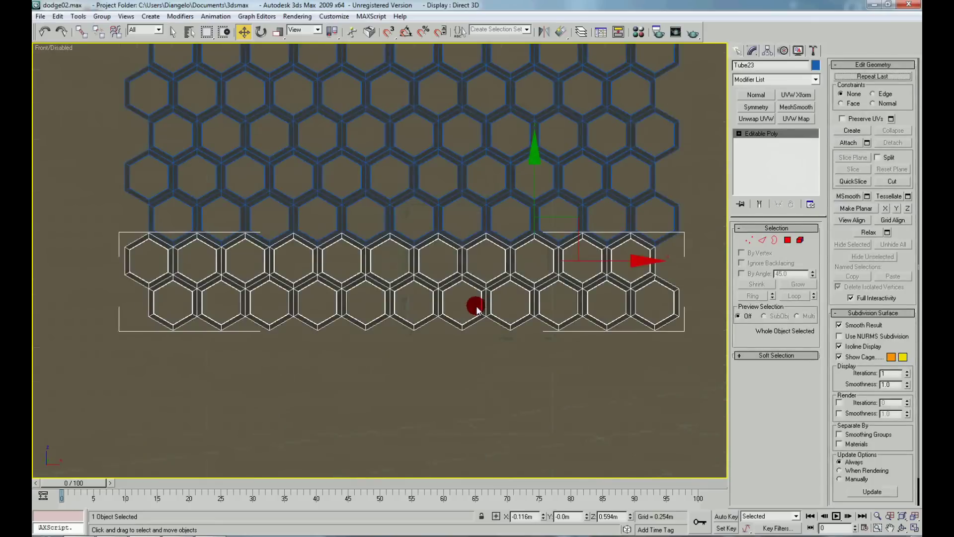
click(516, 381)
scroll(535, 308, down, 3)
right_click(535, 308)
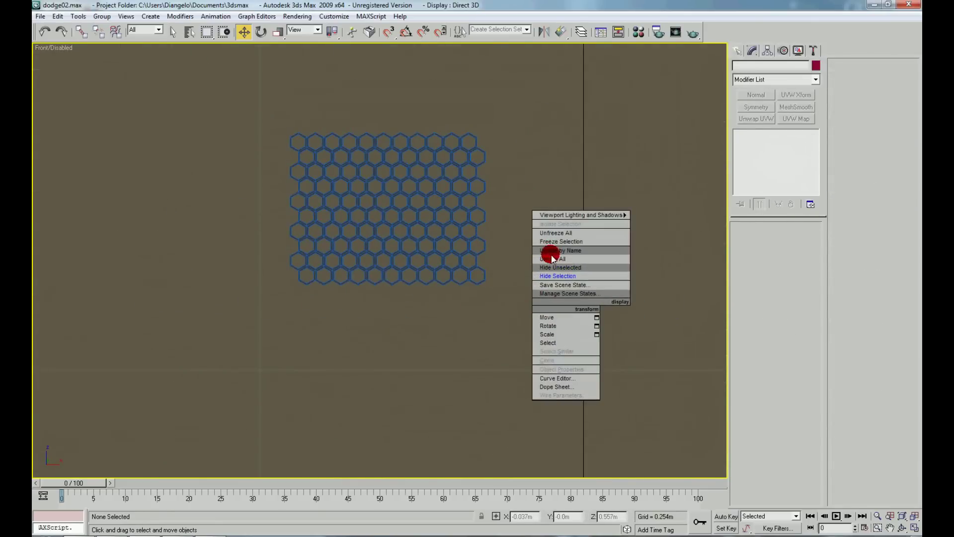
click(550, 251)
click(374, 267)
right_click(643, 279)
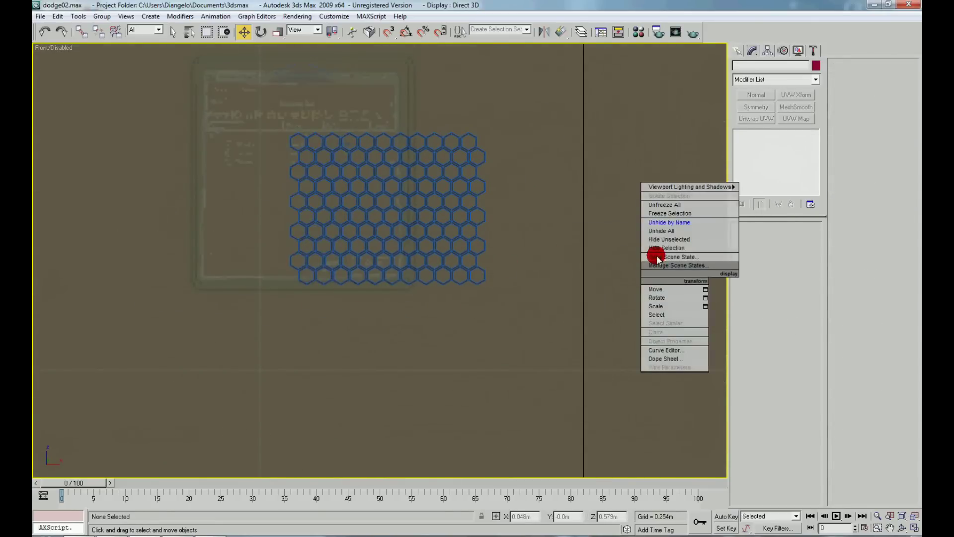
click(663, 227)
scroll(518, 282, down, 5)
key(F3)
scroll(512, 286, up, 1)
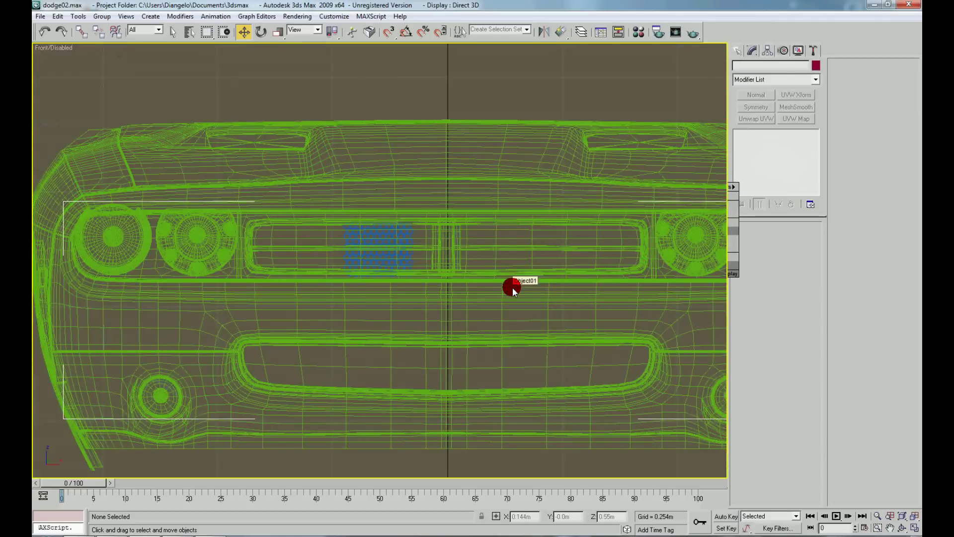
scroll(512, 288, up, 3)
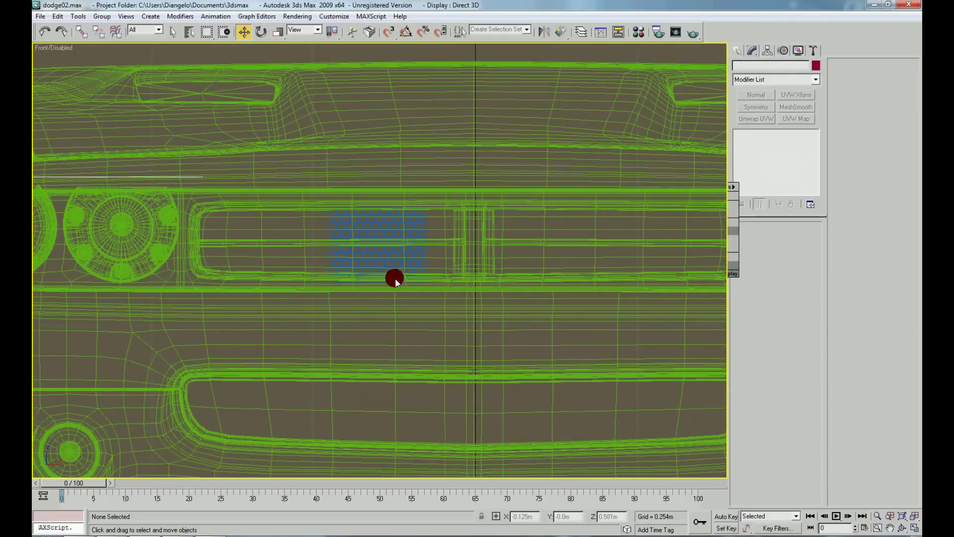
key(ctrl+z)
scroll(457, 256, up, 4)
scroll(459, 298, up, 4)
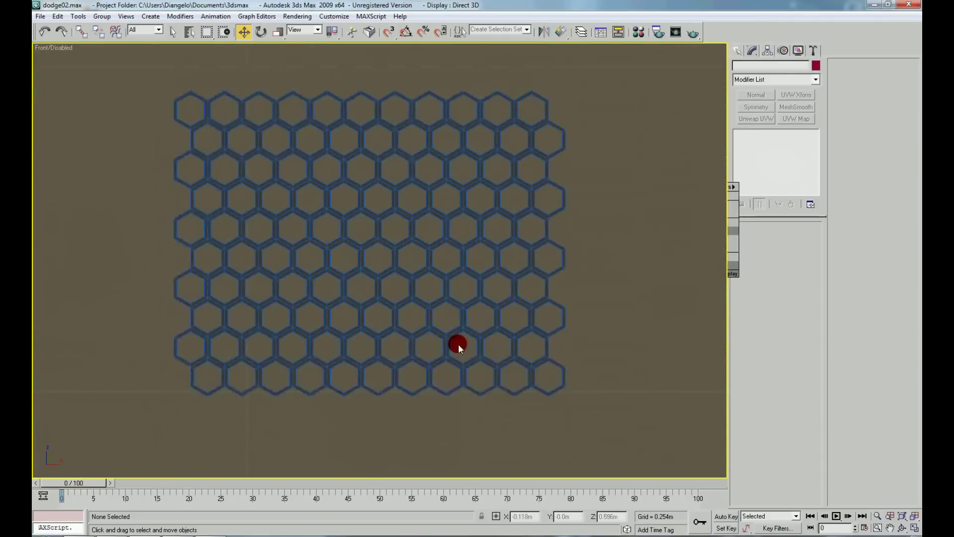
- Attach the lower hexagon rows into Tube19 to form one honeycomb panel
click(423, 160)
click(759, 183)
click(848, 144)
click(507, 238)
click(515, 295)
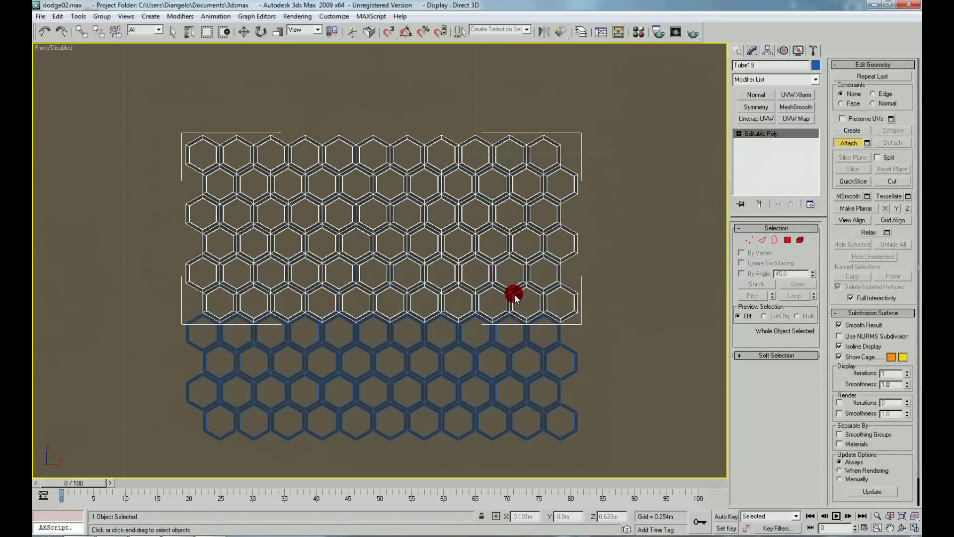
click(521, 341)
click(516, 383)
- Shift-copy the panel to the right and vertex-snap its edge against the original's hexagons
key(w)
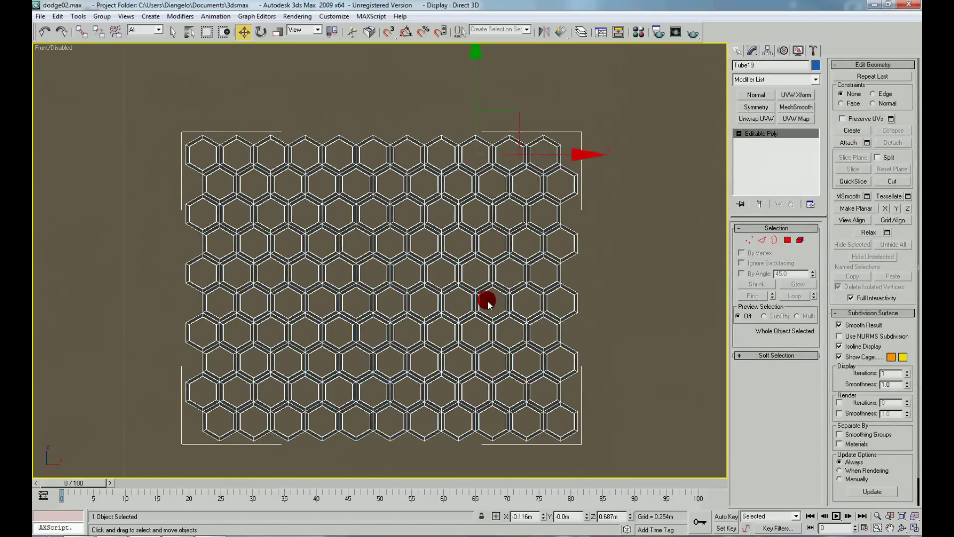
scroll(487, 300, down, 2)
shift+drag(517, 185, 784, 206)
click(480, 324)
scroll(418, 330, up, 5)
scroll(227, 156, up, 3)
key(s)
drag(448, 259, 422, 237)
key(s)
- Copy the panel again further right as a third panel, with vertex snapping back on
scroll(430, 267, down, 8)
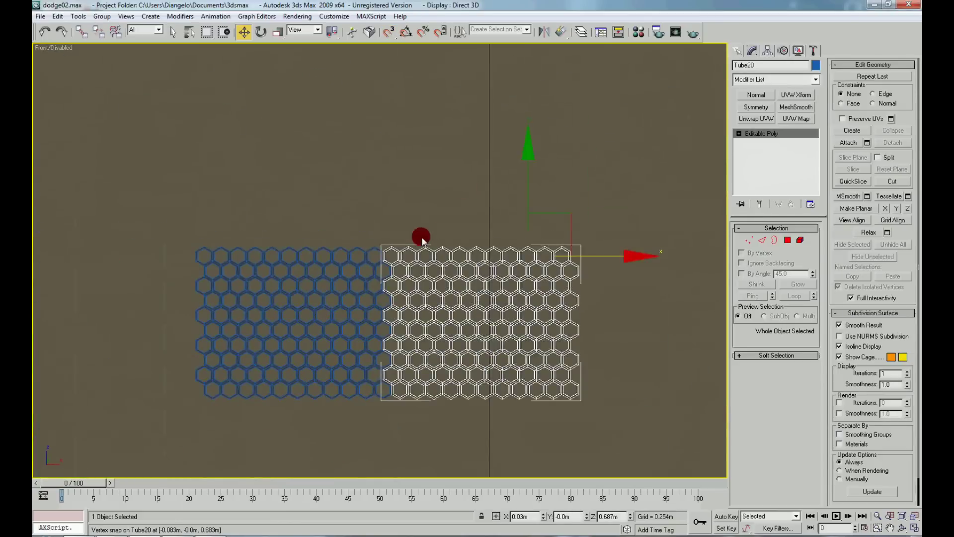
shift+drag(515, 251, 728, 251)
click(481, 317)
scroll(418, 285, up, 5)
scroll(336, 235, up, 3)
key(s)
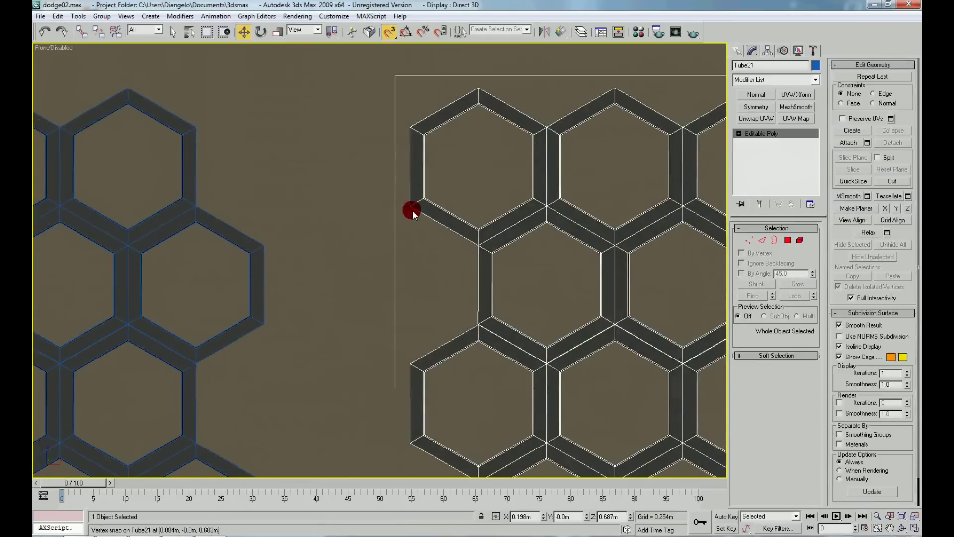
scroll(183, 206, down, 3)
click(190, 209)
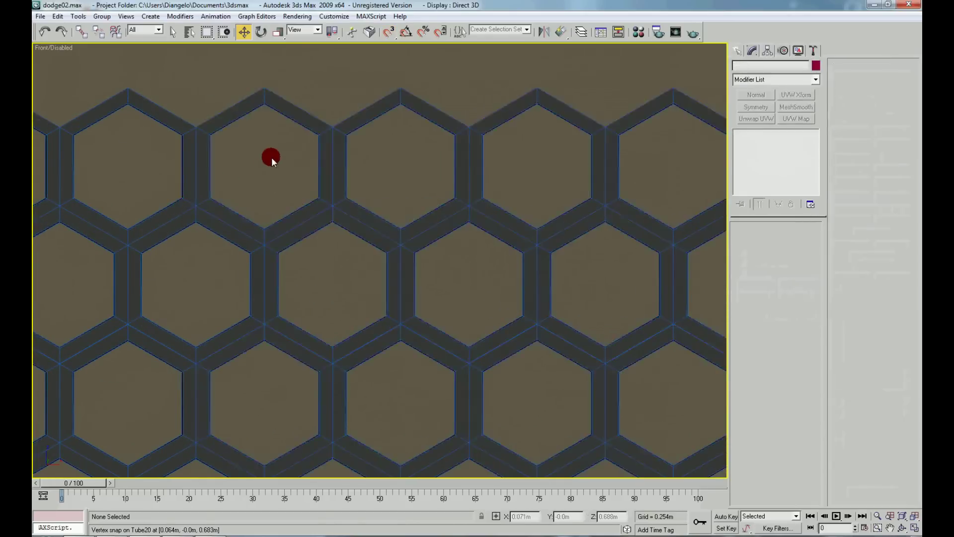
scroll(275, 167, down, 6)
scroll(299, 195, down, 3)
scroll(299, 195, up, 1)
- In Perspective view, attach the blue hexagon panel into Tube19
key(p)
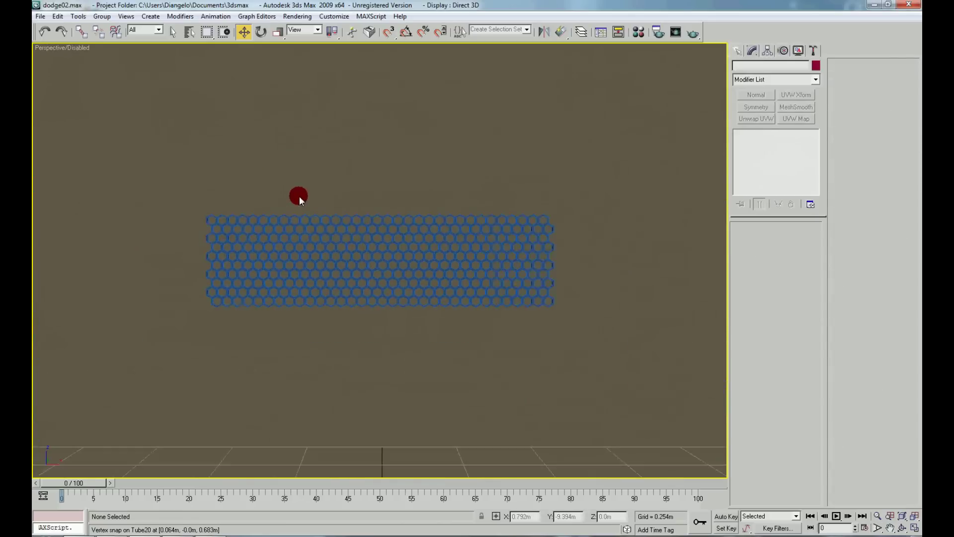
click(195, 193)
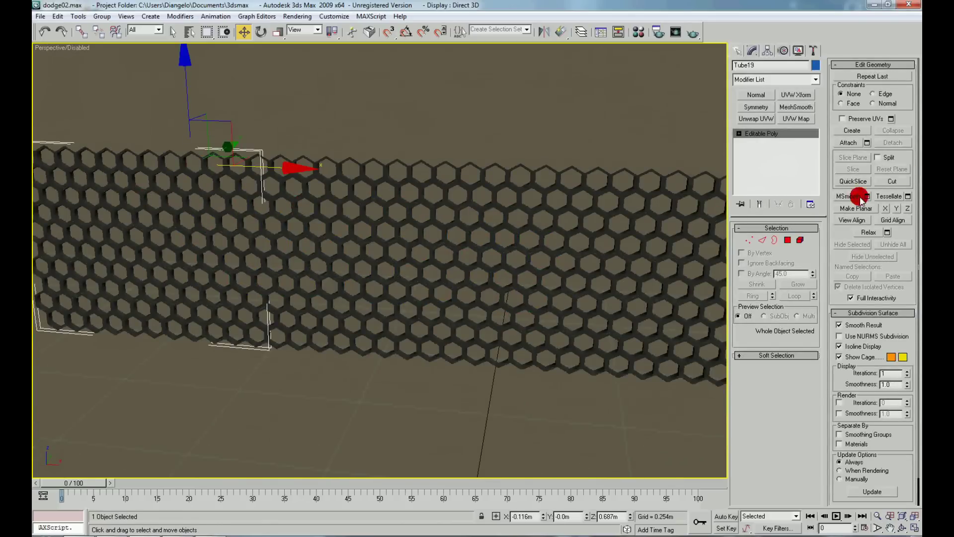
click(854, 141)
scroll(559, 196, down, 3)
key(F3)
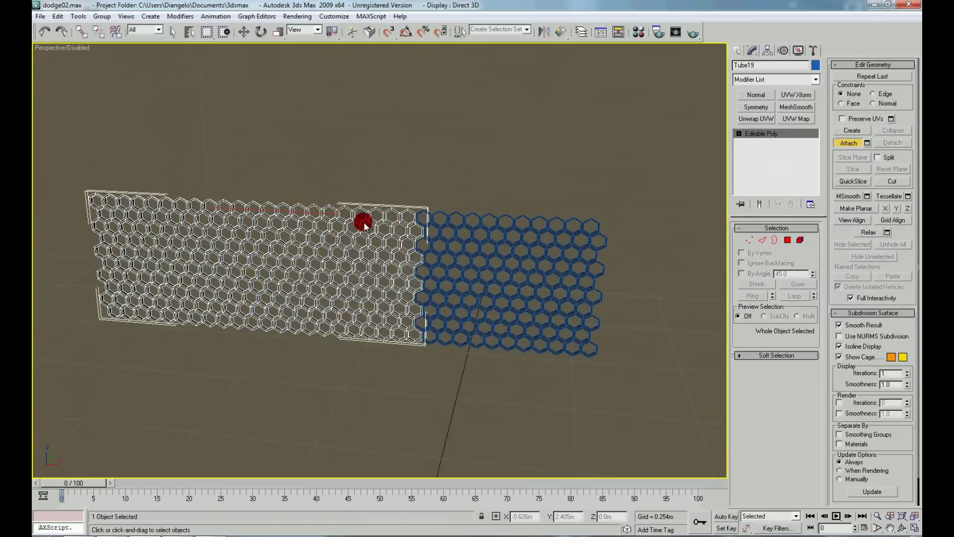
click(512, 249)
- Weld all Tube19 vertices at 0.001m, reducing 5010 to 4706, then return to object level
right_click(427, 246)
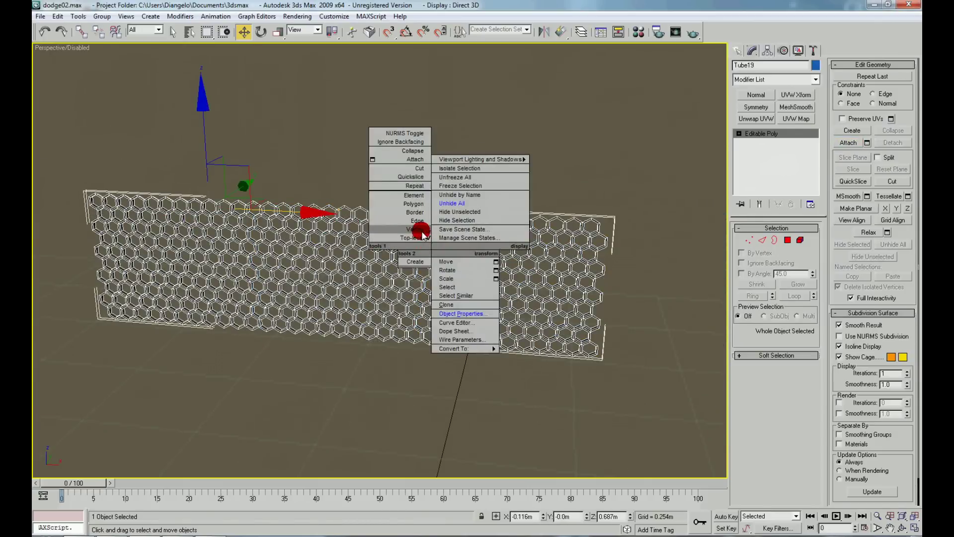
key(1)
click(810, 391)
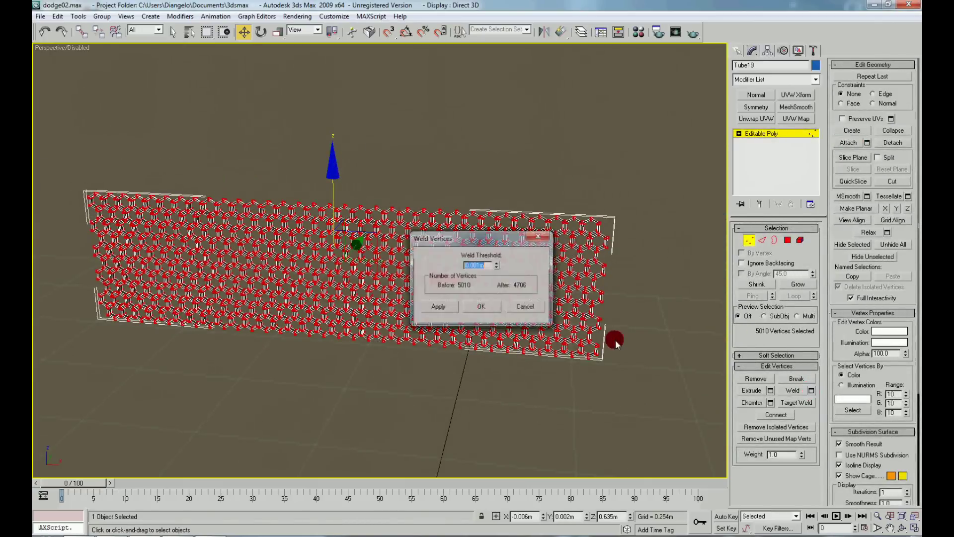
click(475, 316)
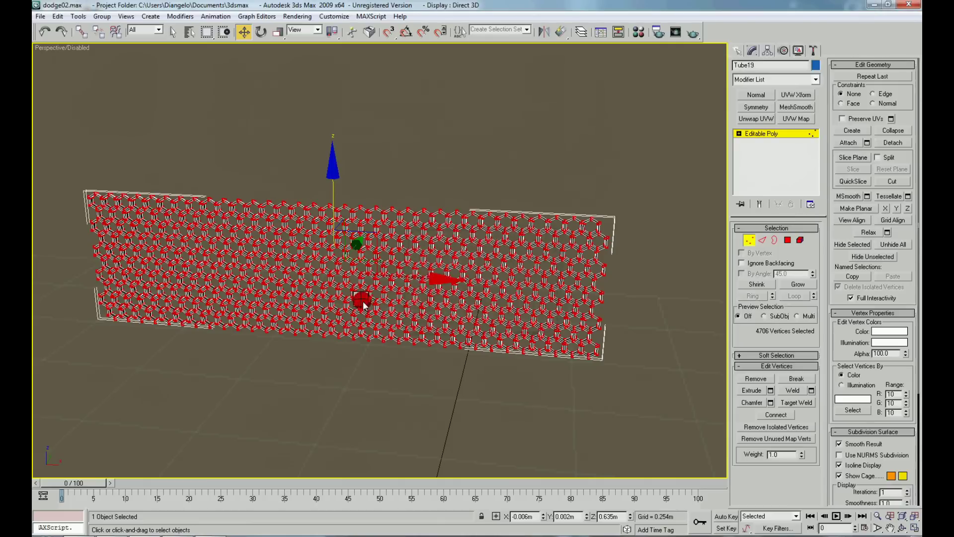
right_click(363, 300)
right_click(333, 298)
click(351, 317)
right_click(342, 282)
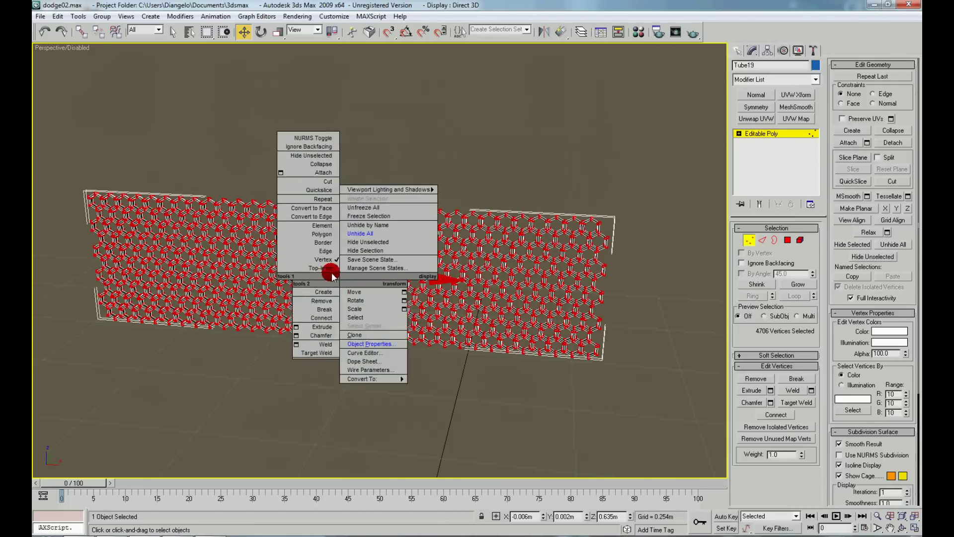
click(329, 266)
click(365, 372)
scroll(373, 358, up, 3)
scroll(283, 344, up, 5)
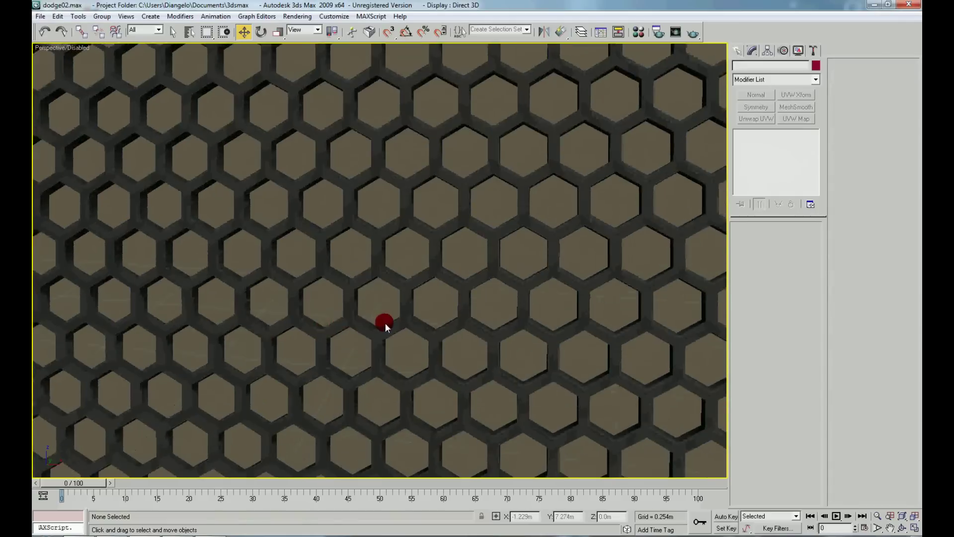
- Add MeshSmooth (NURMS, 1 iteration) to Tube19, then reselect its Editable Poly level
key(shift+z)
click(449, 240)
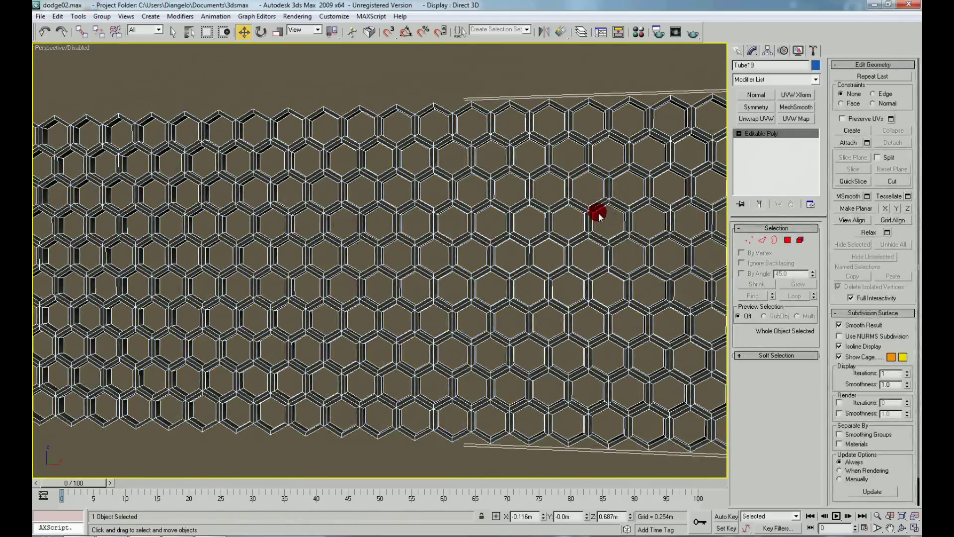
click(796, 107)
scroll(496, 224, down, 5)
mouse_move(484, 229)
alt+middle_down()
mouse_move(461, 249)
mouse_move(561, 207)
alt+middle_up()
scroll(541, 214, up, 5)
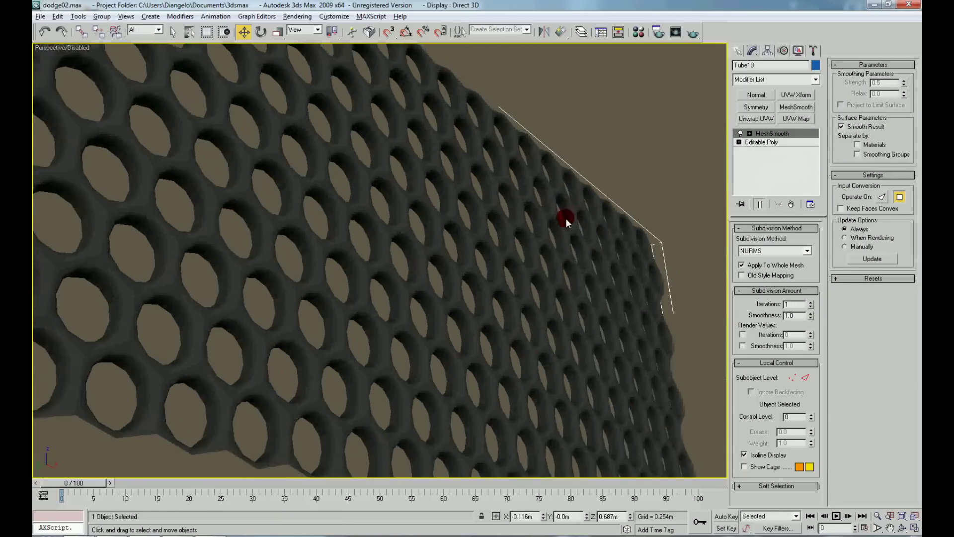
scroll(565, 219, down, 3)
scroll(523, 222, down, 5)
click(761, 142)
mouse_move(403, 243)
alt+middle_down()
mouse_move(339, 261)
mouse_move(350, 251)
alt+middle_up()
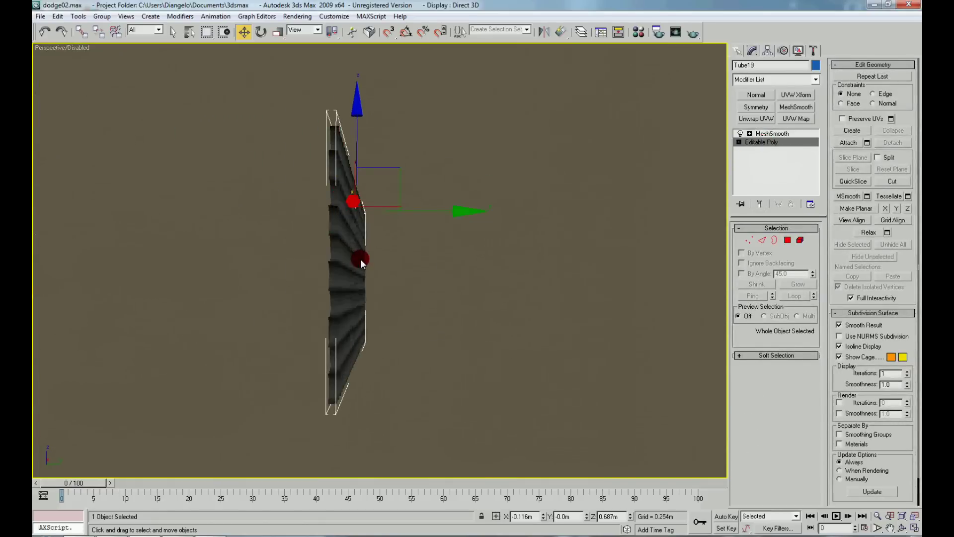
- In Left view, connect the panel's side edges with 2 segments
key(l)
right_click(385, 236)
click(370, 206)
drag(375, 121, 382, 328)
drag(379, 398, 387, 398)
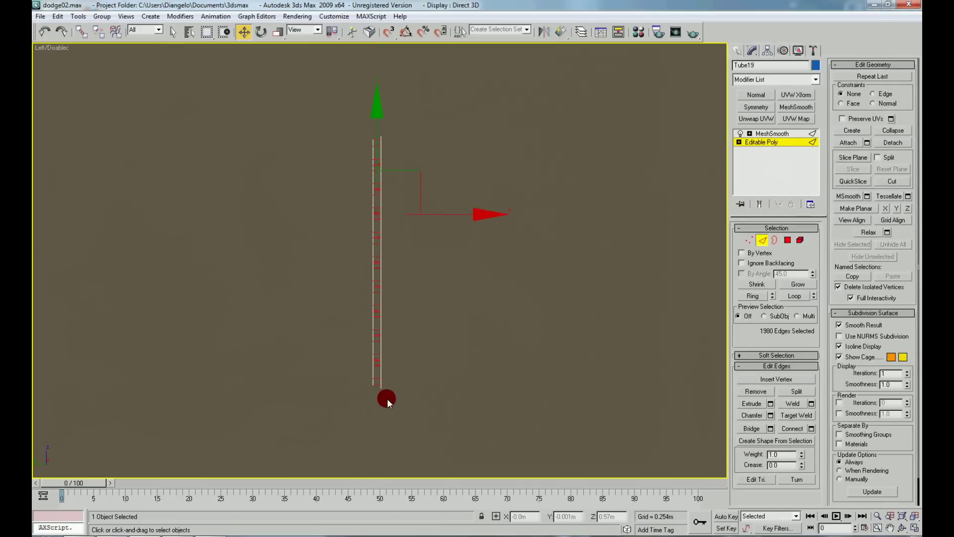
click(811, 428)
double_click(478, 266)
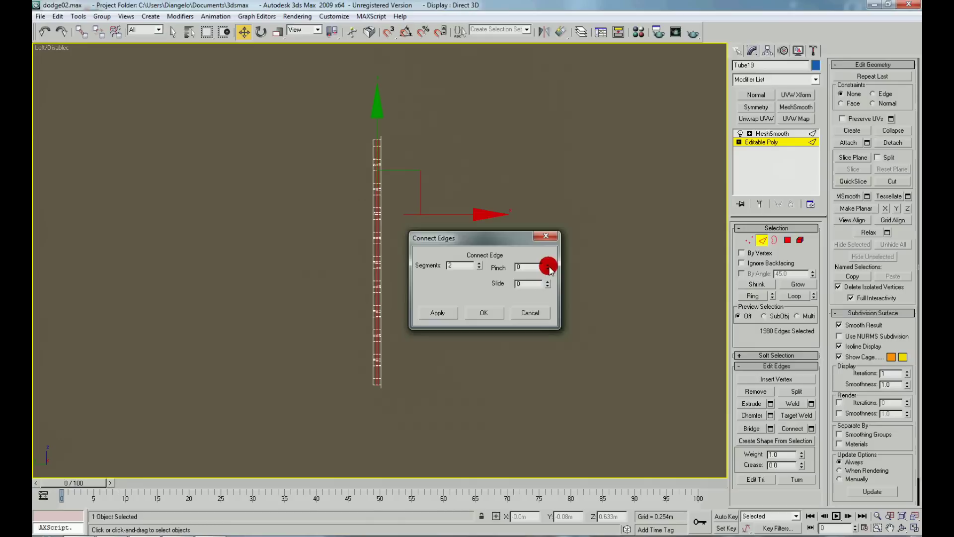
click(483, 313)
- Return Tube19 to object level and view the perforated panel in Perspective
right_click(456, 295)
click(442, 287)
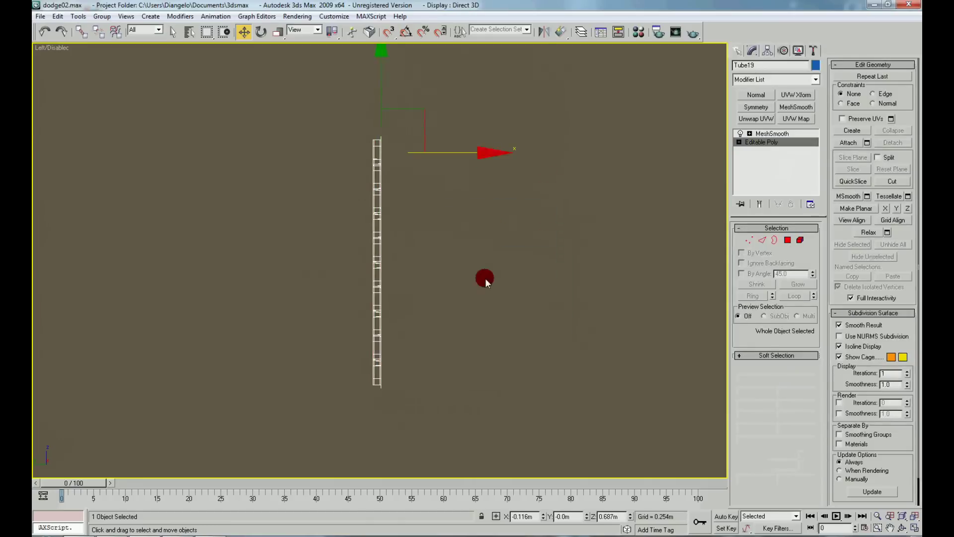
click(531, 279)
key(p)
mouse_move(531, 278)
alt+middle_down()
mouse_move(500, 287)
mouse_move(594, 290)
mouse_move(597, 302)
mouse_move(577, 311)
alt+middle_up()
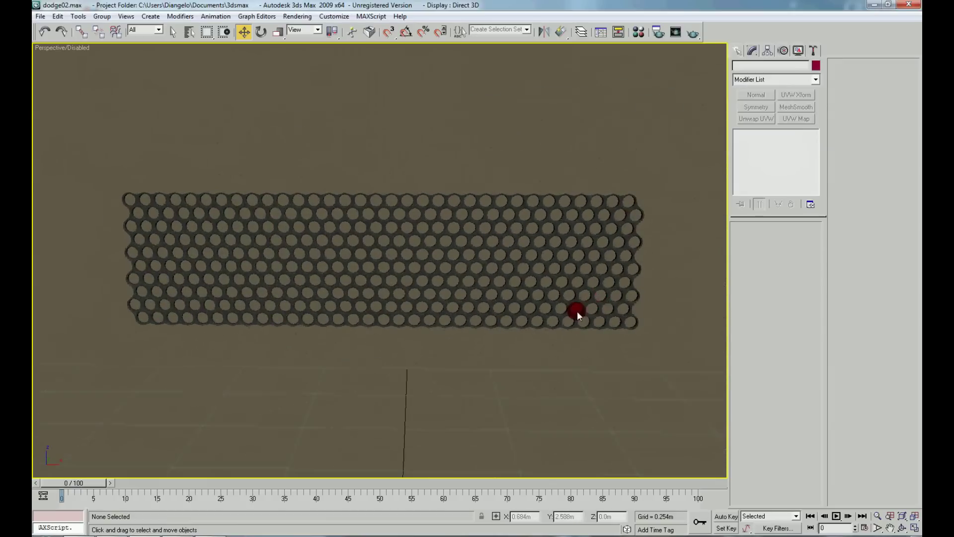
- Bring up the Dodge Challenger reference photo and apply a light material to the panel
right_click(664, 288)
click(177, 534)
key(m)
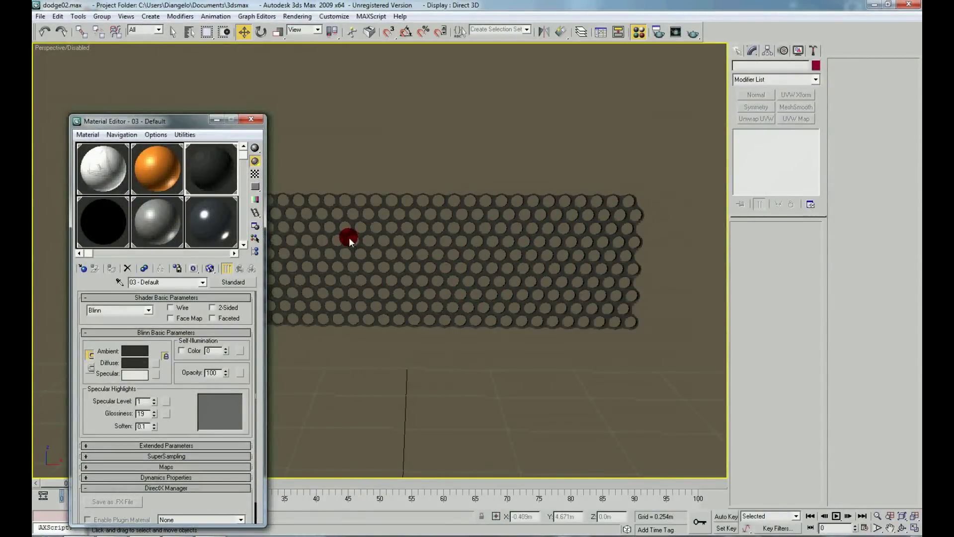
drag(349, 239, 349, 238)
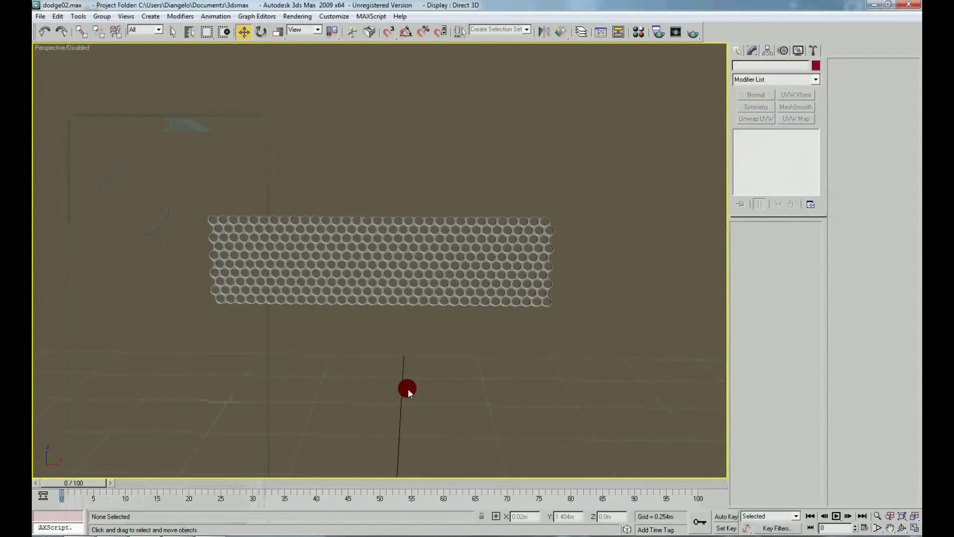
mouse_move(407, 389)
alt+middle_down()
mouse_move(458, 402)
mouse_move(437, 376)
mouse_move(411, 368)
alt+middle_up()
scroll(360, 254, up, 5)
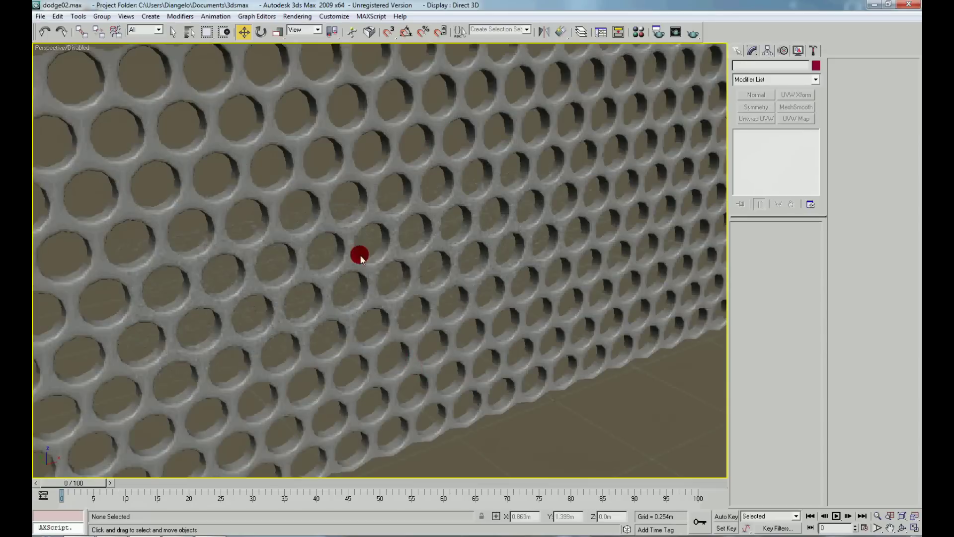
- Delete the MeshSmooth modifier from Tube19 so its hexagonal holes are crisp
click(360, 255)
click(790, 201)
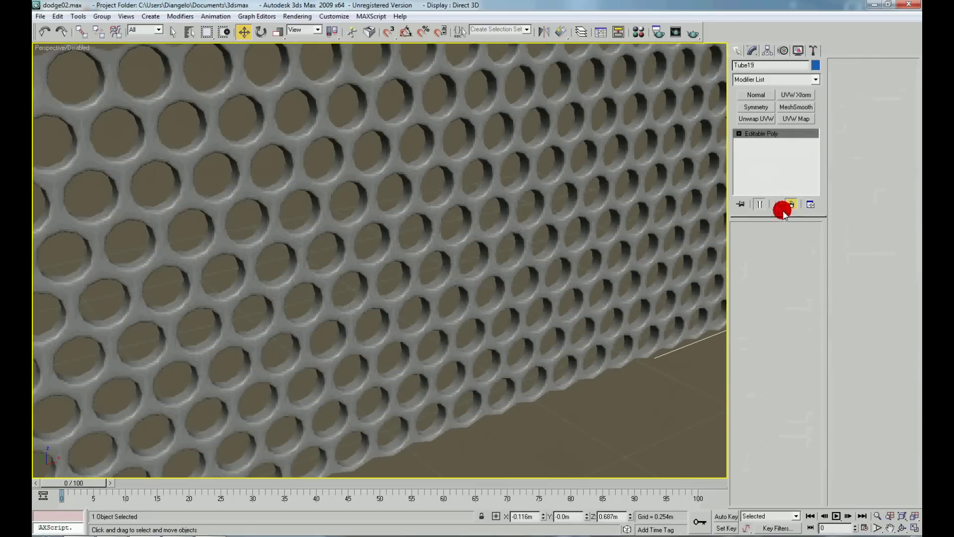
click(624, 431)
mouse_move(583, 392)
alt+middle_down()
mouse_move(487, 346)
mouse_move(482, 371)
mouse_move(430, 326)
mouse_move(438, 315)
alt+middle_up()
scroll(504, 295, up, 8)
scroll(490, 299, down, 2)
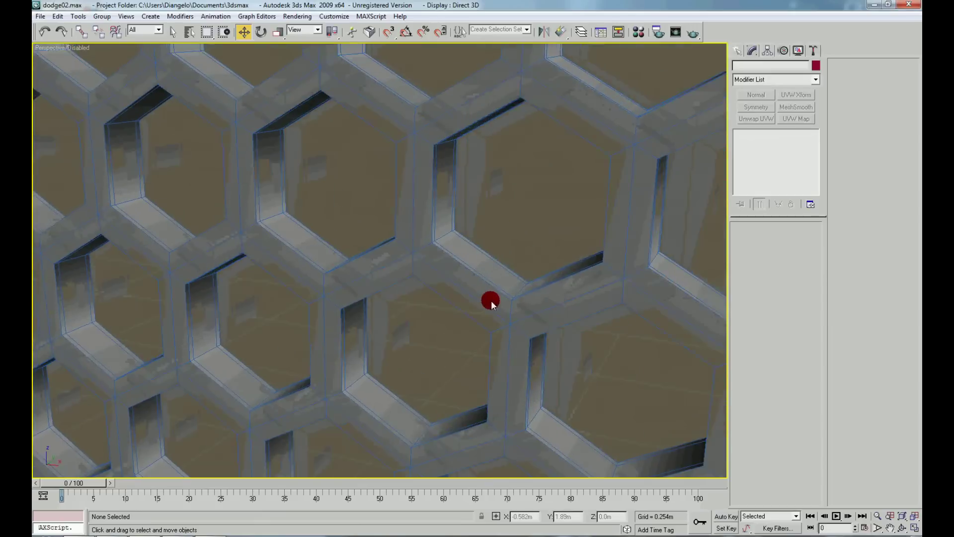
scroll(477, 301, down, 2)
scroll(467, 303, down, 2)
scroll(485, 303, down, 3)
mouse_move(494, 306)
alt+middle_down()
mouse_move(394, 330)
mouse_move(366, 325)
mouse_move(394, 321)
alt+middle_up()
scroll(441, 321, up, 3)
scroll(442, 323, up, 2)
scroll(424, 306, up, 2)
- Assign the semi-transparent 09 - Default material to the hexagon mesh
click(424, 307)
scroll(425, 302, down, 2)
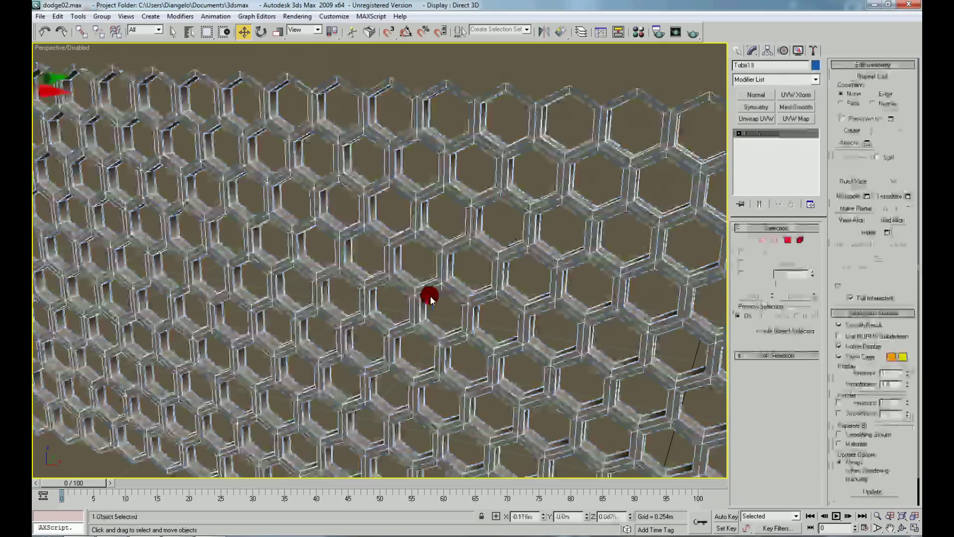
scroll(442, 299, down, 4)
scroll(450, 300, down, 3)
key(m)
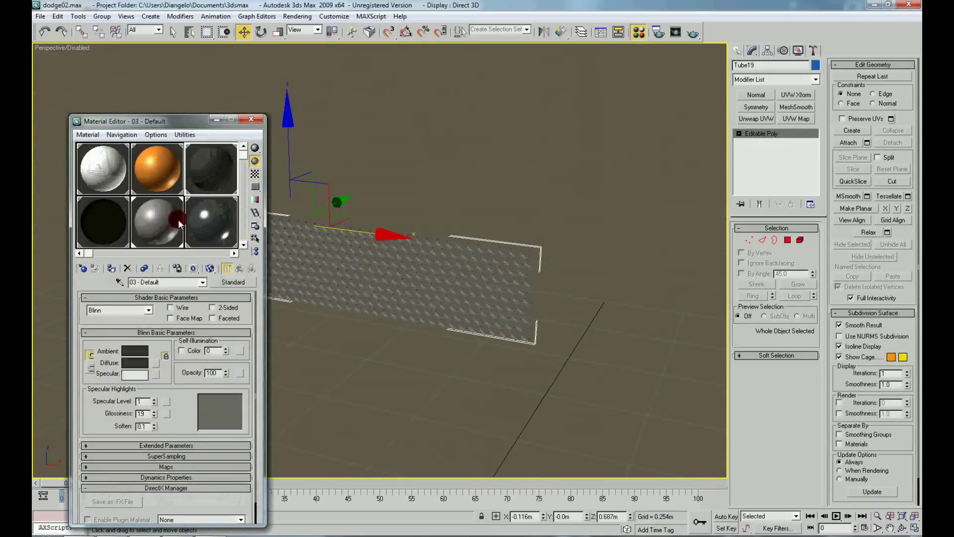
click(178, 219)
click(111, 268)
scroll(342, 370, up, 3)
click(342, 370)
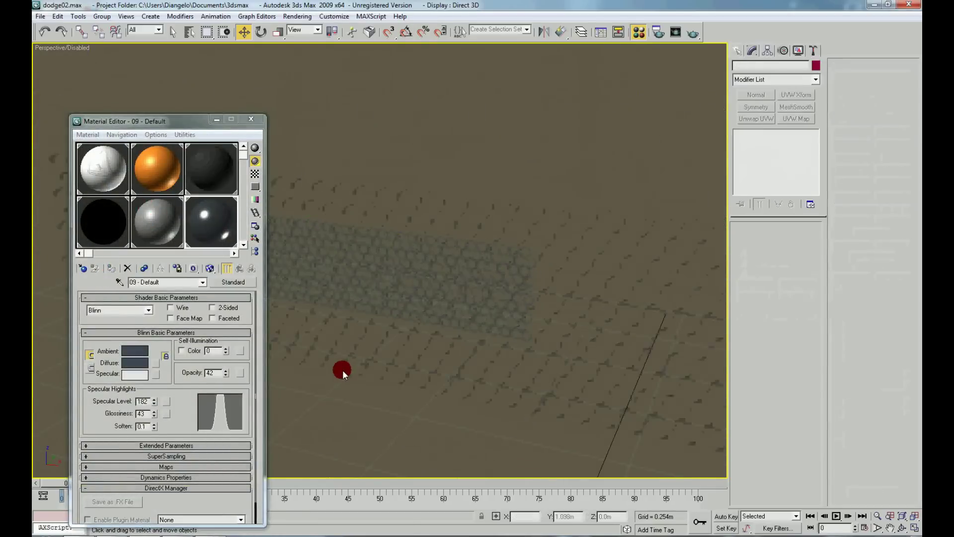
- Reassign the dark opaque 03 - Default material to the mesh and close the Material Editor
click(326, 328)
scroll(326, 328, down, 3)
click(207, 166)
click(110, 269)
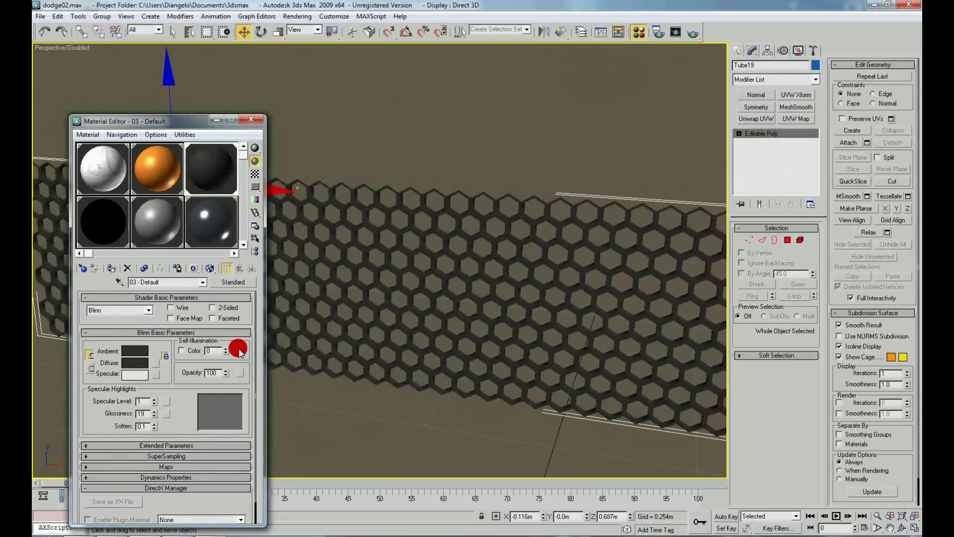
click(255, 119)
right_click(420, 157)
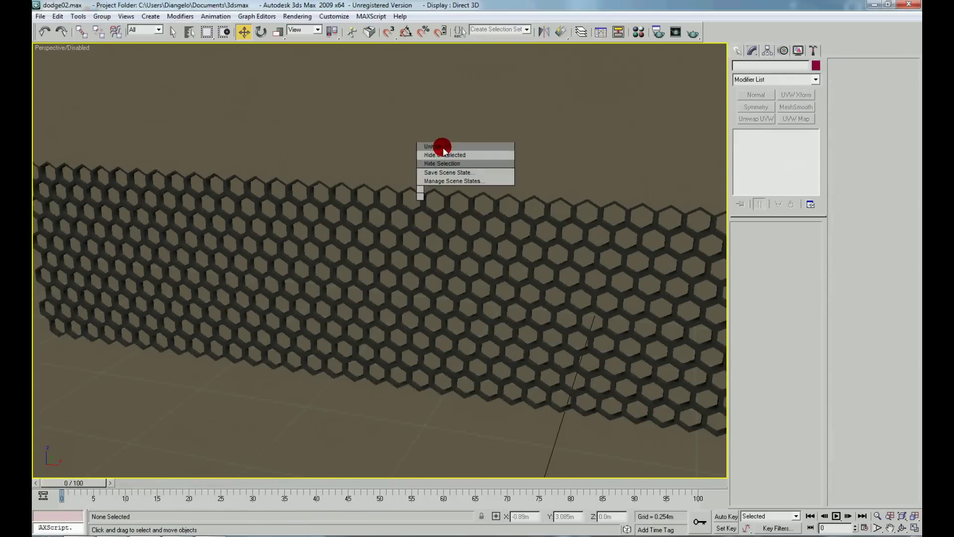
- Unhide the car and move Tube19 into the front grille opening, around Y -2.393m
click(440, 146)
click(410, 216)
scroll(415, 213, down, 5)
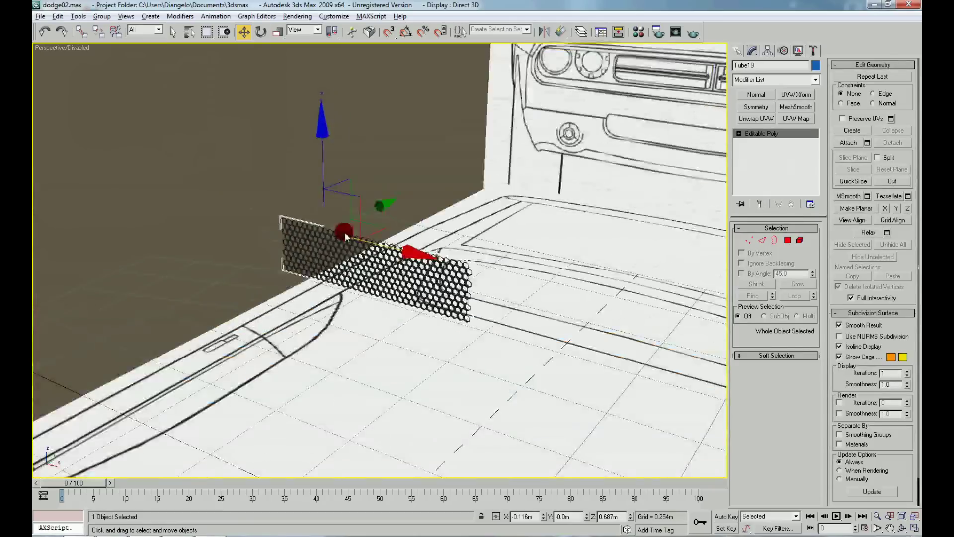
alt+middle_drag(415, 213, 536, 213)
drag(536, 212, 176, 286)
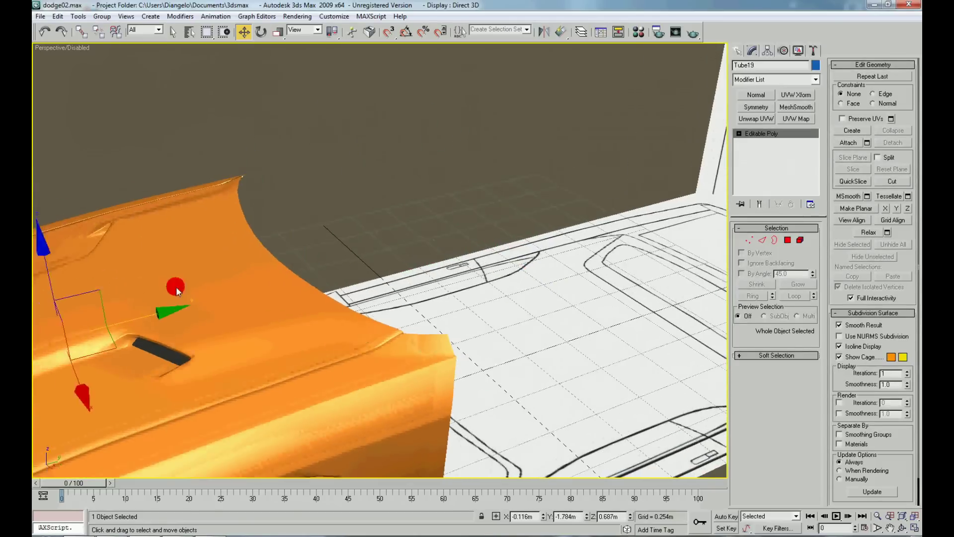
alt+middle_drag(176, 287, 543, 250)
drag(545, 258, 364, 290)
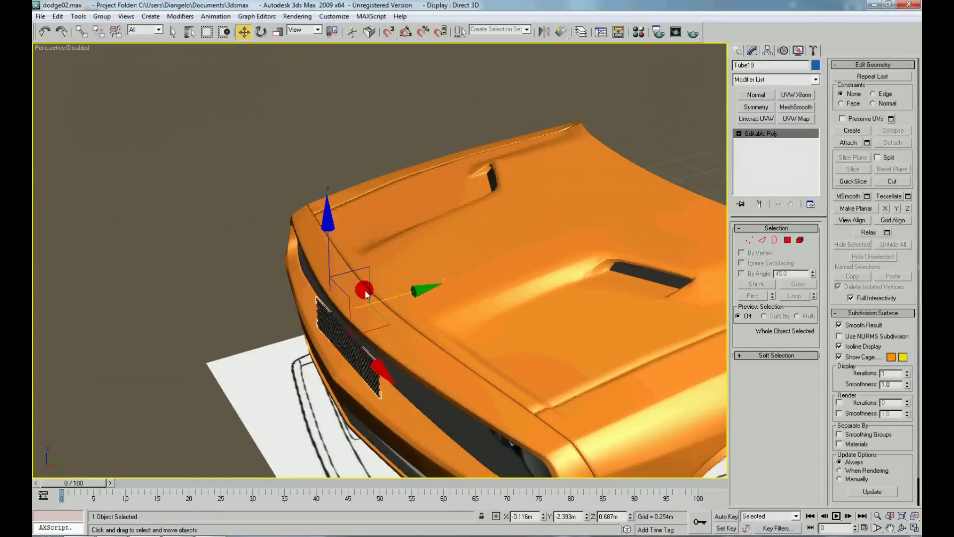
alt+middle_drag(365, 290, 393, 275)
scroll(482, 303, up, 2)
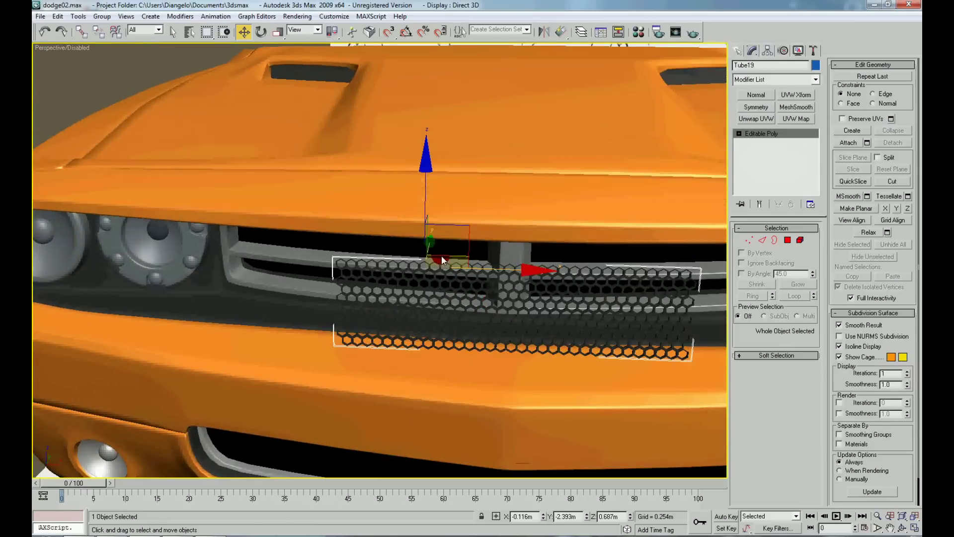
drag(441, 255, 305, 213)
alt+middle_drag(344, 237, 341, 285)
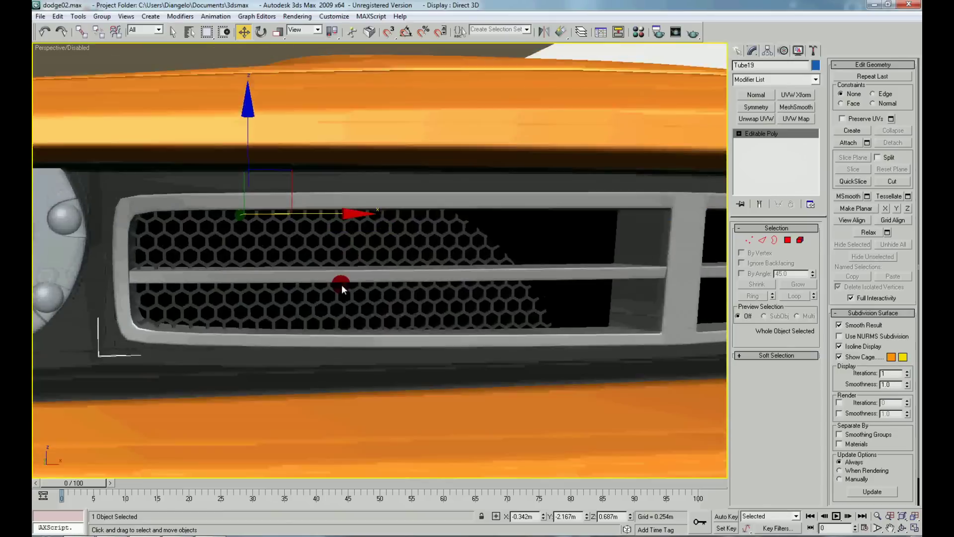
- Centre Tube19's pivot on the mesh
click(767, 50)
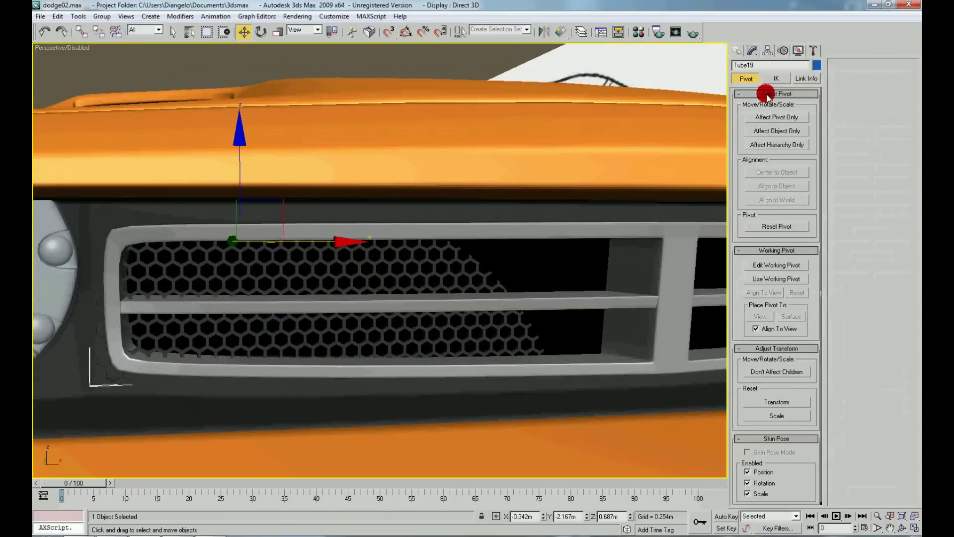
click(772, 120)
click(773, 173)
click(754, 51)
- Rotate Tube19 to tilt it roughly in line with the grille opening
right_click(457, 234)
click(468, 254)
drag(410, 308, 386, 319)
drag(446, 244, 438, 258)
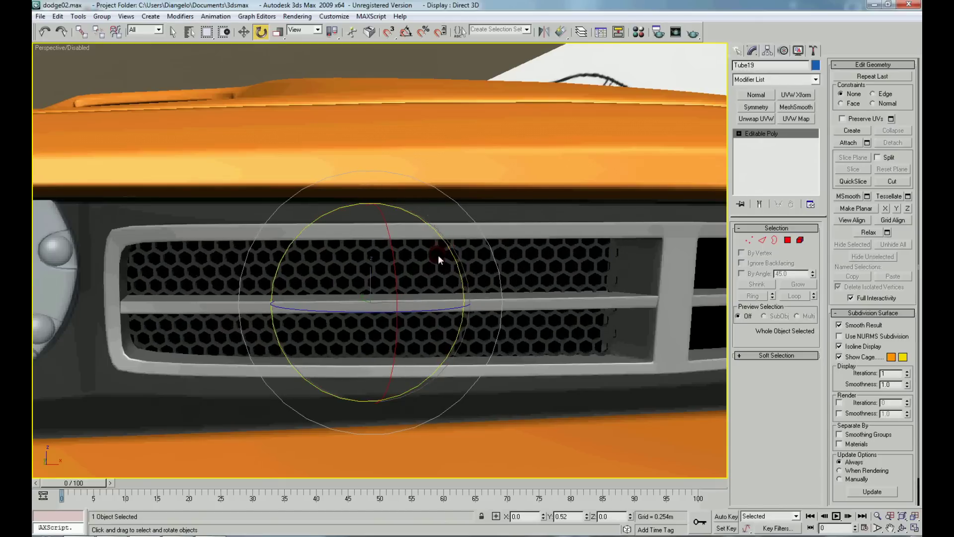
mouse_move(437, 309)
alt+middle_down()
mouse_move(383, 298)
mouse_move(414, 276)
mouse_move(427, 299)
alt+middle_up()
- Fine-tune the rotation, about 3° around Z and -2° around X, to match the grille
right_click(383, 298)
click(404, 305)
right_click(427, 298)
click(436, 306)
drag(437, 303, 434, 303)
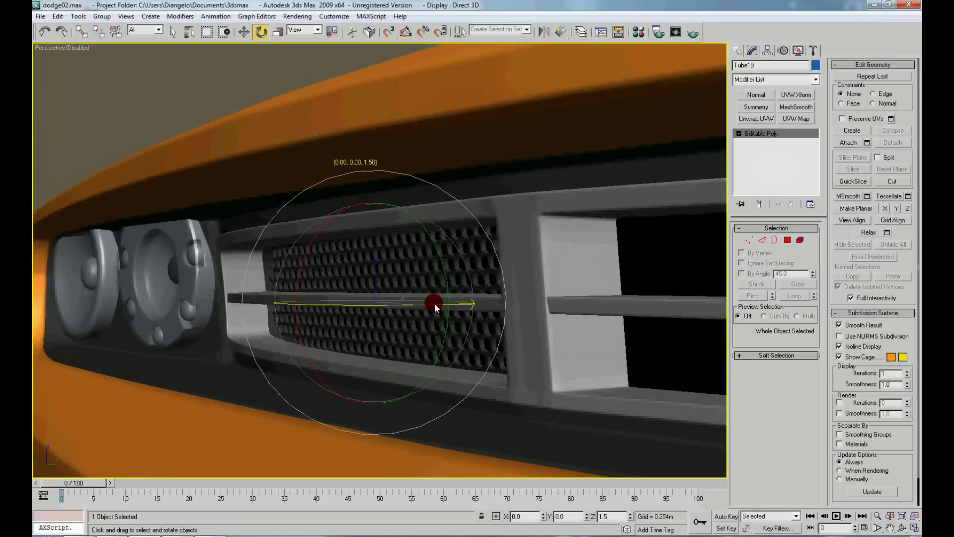
drag(334, 216, 339, 216)
drag(431, 245, 430, 237)
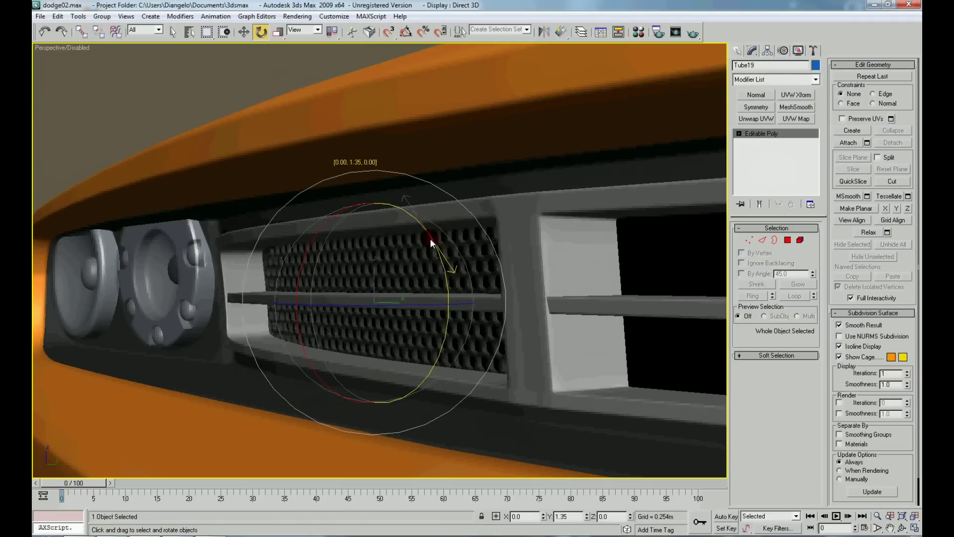
drag(423, 303, 423, 301)
- Orbit around the seated grille and switch back to the Move tool
mouse_move(423, 301)
alt+middle_down()
mouse_move(571, 308)
mouse_move(384, 284)
mouse_move(360, 264)
alt+middle_up()
scroll(470, 297, up, 5)
scroll(370, 264, up, 3)
right_click(360, 263)
click(363, 266)
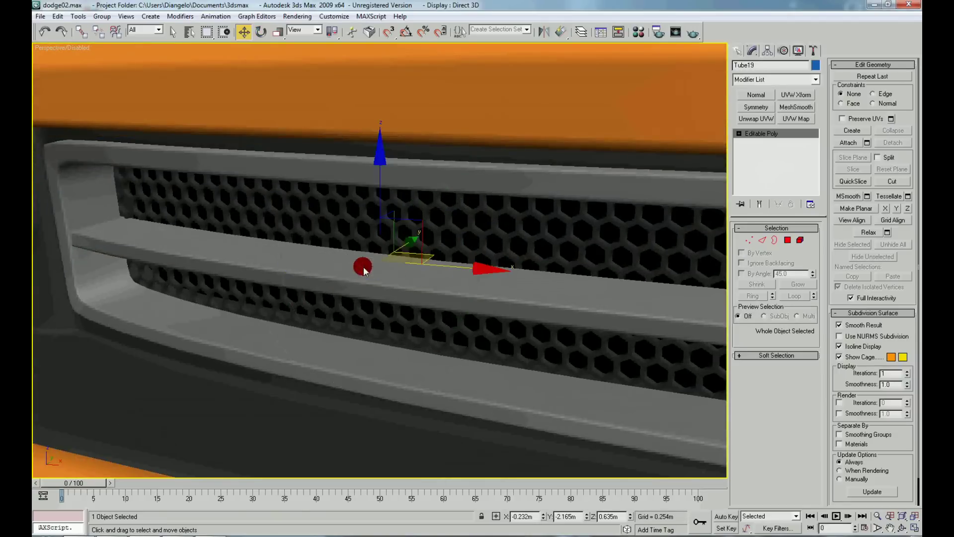
- Add an FFD 3x3x3 modifier to the honeycomb mesh, replacing a mistaken FFD 2x2x2
key(F3)
alt+middle_drag(448, 268, 657, 204)
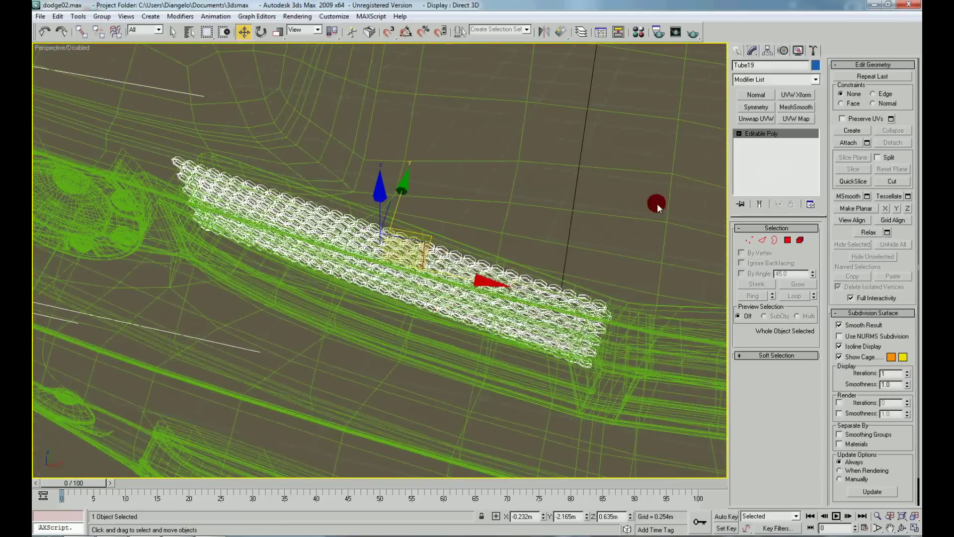
click(815, 80)
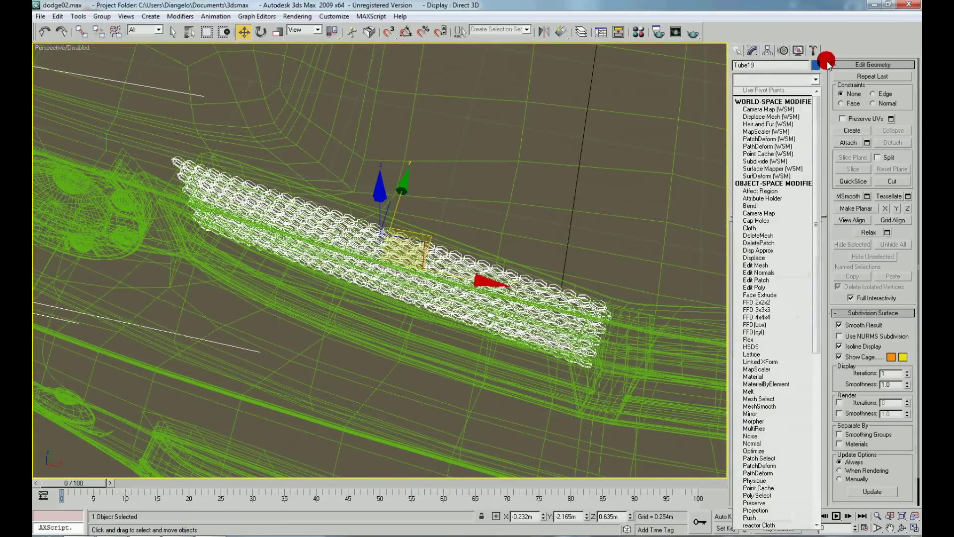
click(760, 301)
alt+middle_drag(502, 297, 522, 313)
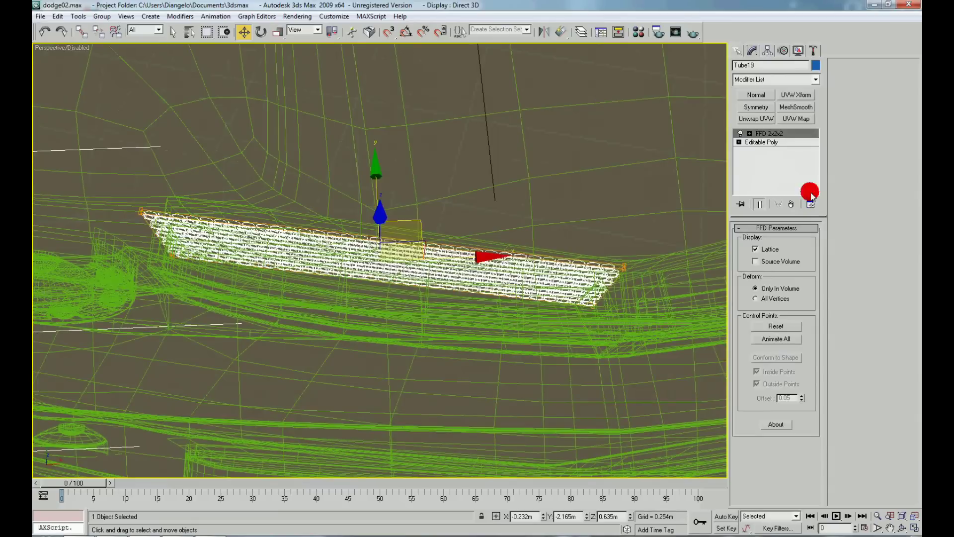
key(ctrl+z)
click(815, 80)
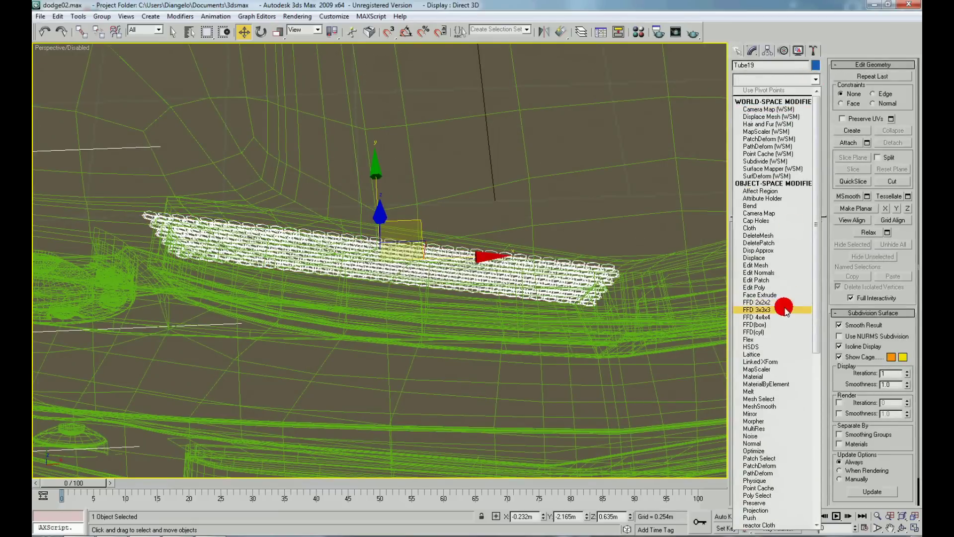
click(784, 309)
- Edit the FFD control points to fit the mesh to the grille's left edge and opening
right_click(518, 278)
click(511, 259)
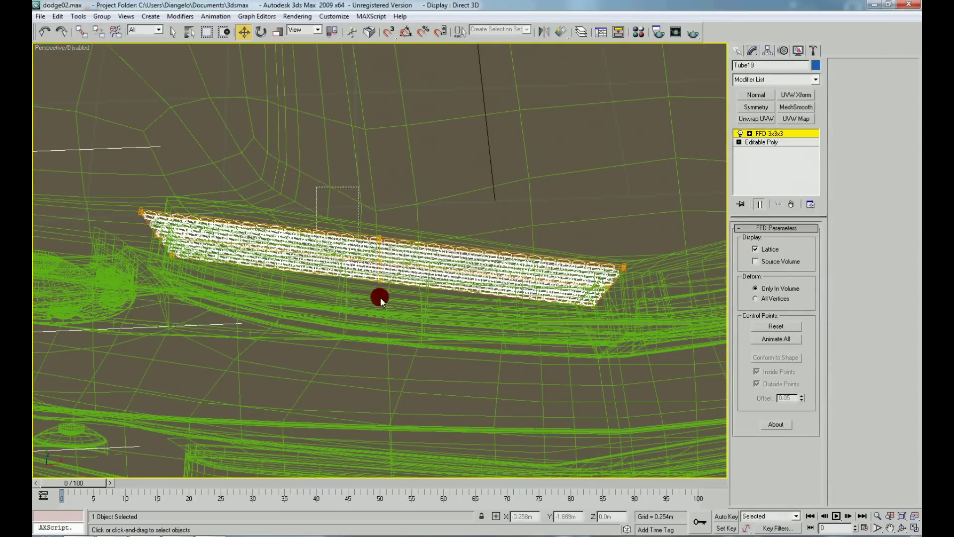
key(F3)
scroll(375, 191, up, 5)
mouse_move(375, 191)
alt+middle_down()
mouse_move(338, 231)
mouse_move(333, 251)
mouse_move(351, 231)
mouse_move(429, 253)
mouse_move(338, 275)
mouse_move(247, 269)
mouse_move(276, 211)
alt+middle_up()
key(F3)
mouse_move(424, 435)
alt+middle_down()
mouse_move(455, 358)
mouse_move(317, 345)
alt+middle_up()
mouse_move(244, 343)
alt+middle_down()
mouse_move(267, 339)
mouse_move(240, 324)
mouse_move(240, 311)
mouse_move(526, 316)
alt+middle_up()
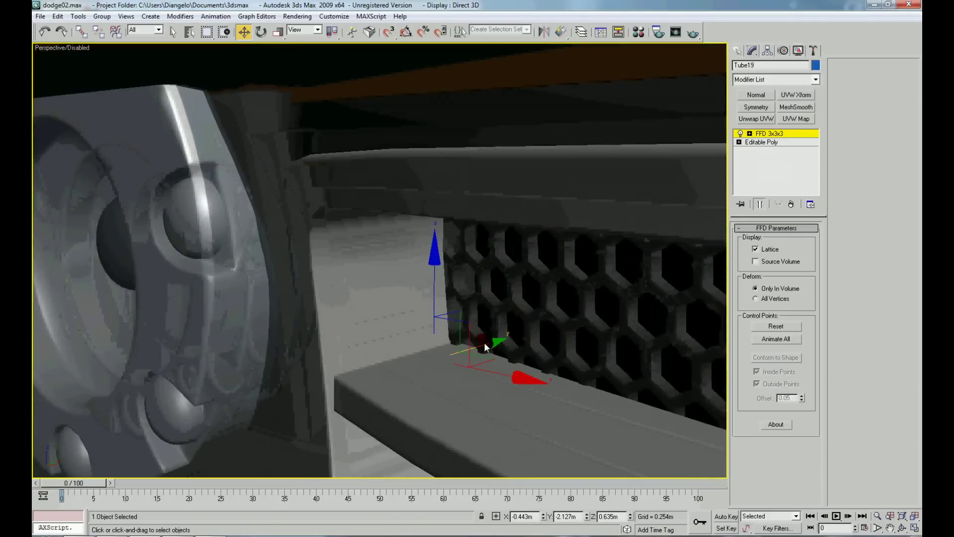
drag(485, 347, 493, 344)
- Curve the mesh with the lattice points from the front view, then convert it to Editable Poly
key(shift+z)
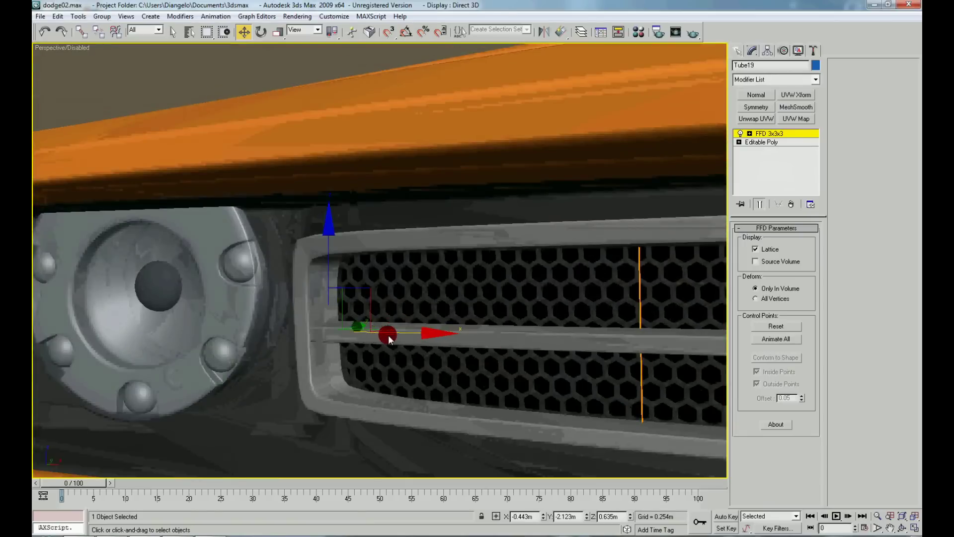
mouse_move(392, 339)
alt+middle_down()
mouse_move(491, 373)
mouse_move(253, 321)
mouse_move(267, 282)
mouse_move(338, 216)
mouse_move(358, 216)
alt+middle_up()
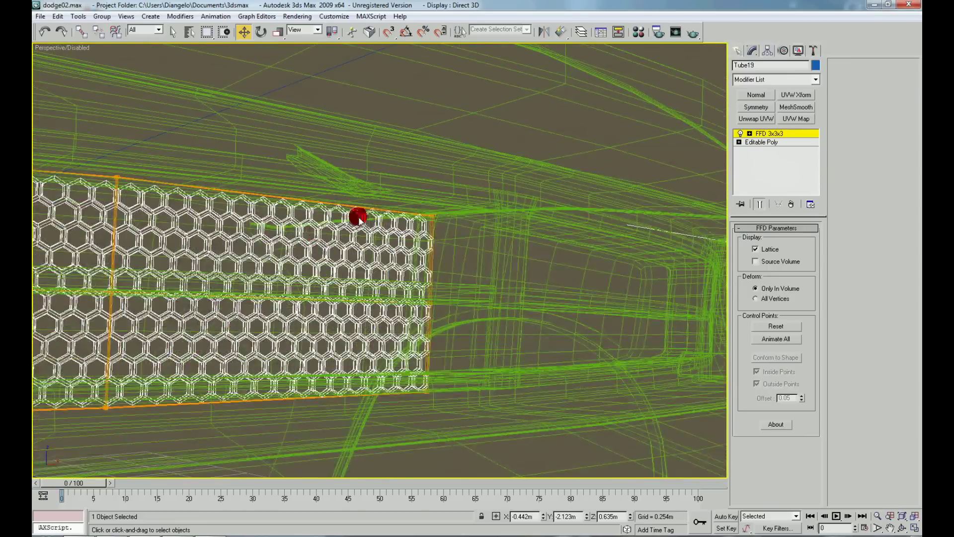
mouse_move(491, 416)
alt+middle_down()
mouse_move(443, 339)
mouse_move(261, 315)
mouse_move(271, 311)
mouse_move(209, 284)
mouse_move(239, 290)
mouse_move(217, 289)
mouse_move(261, 328)
mouse_move(208, 330)
mouse_move(302, 284)
alt+middle_up()
right_click(344, 264)
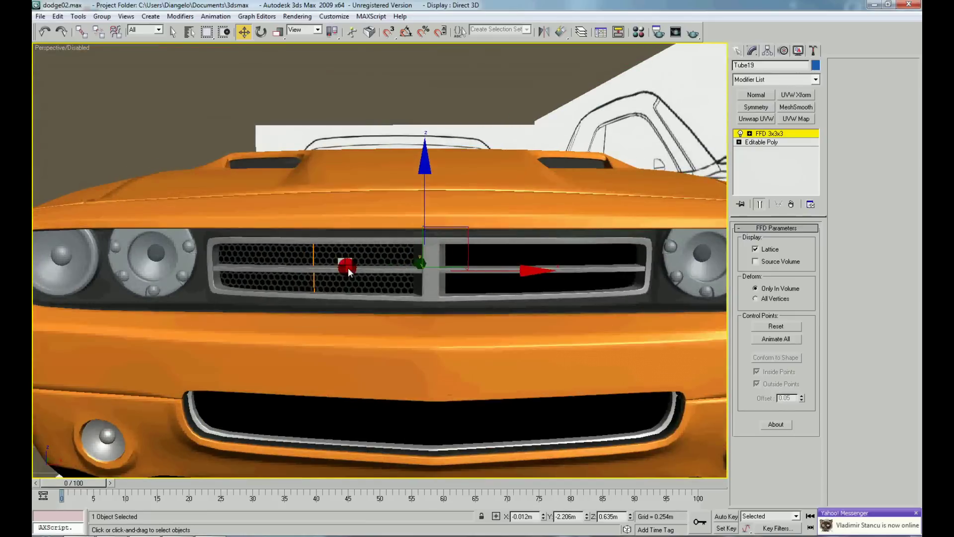
click(445, 373)
- Try a Symmetry modifier on the honeycomb mesh, then remove it again
scroll(432, 380, down, 5)
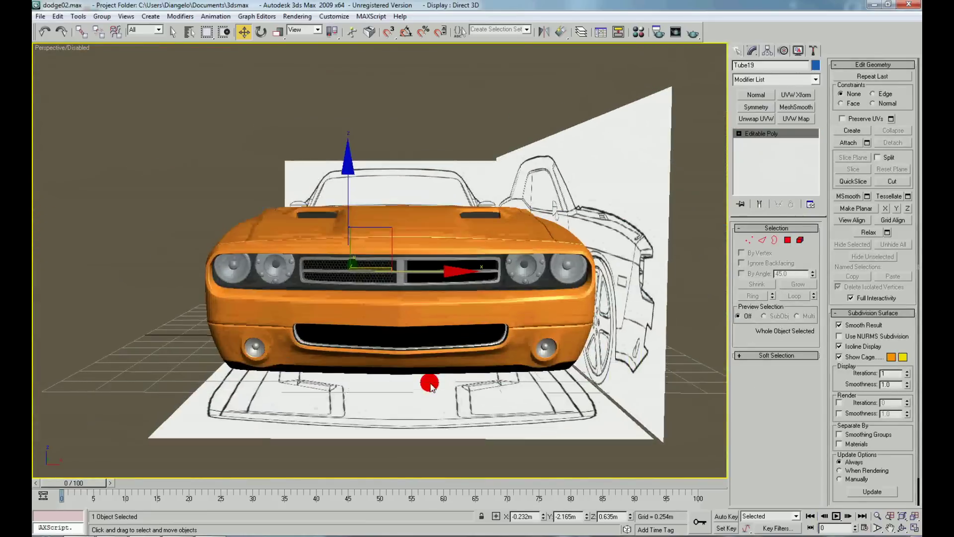
scroll(532, 297, up, 8)
click(756, 107)
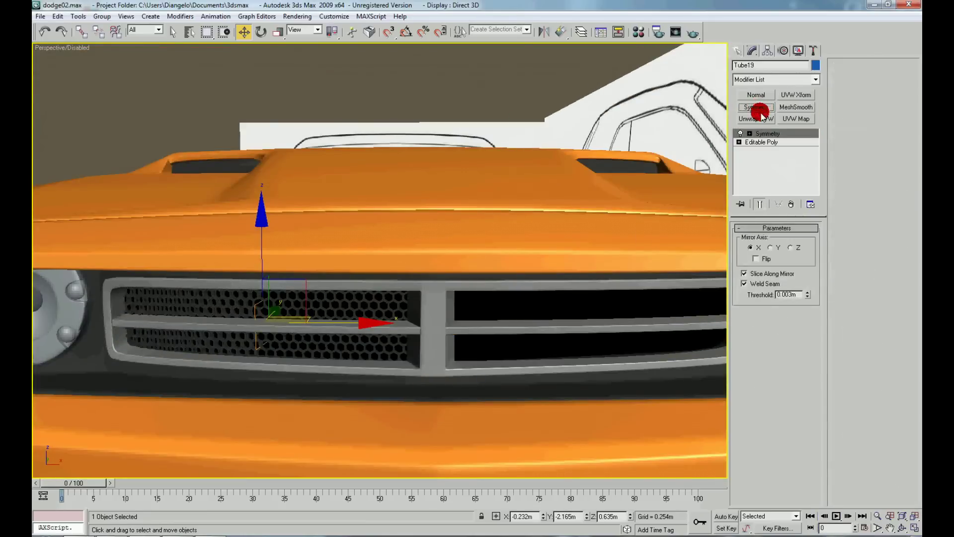
click(794, 203)
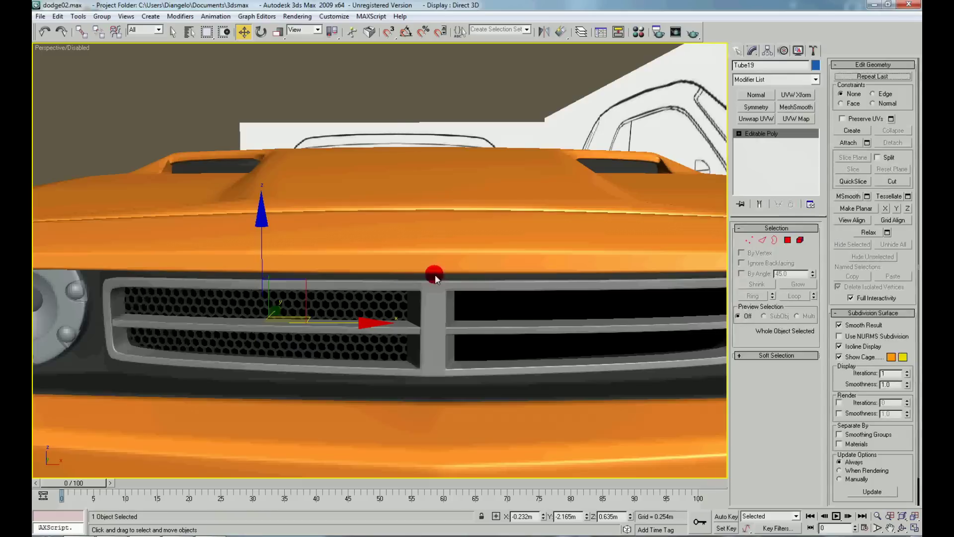
scroll(383, 227, down, 5)
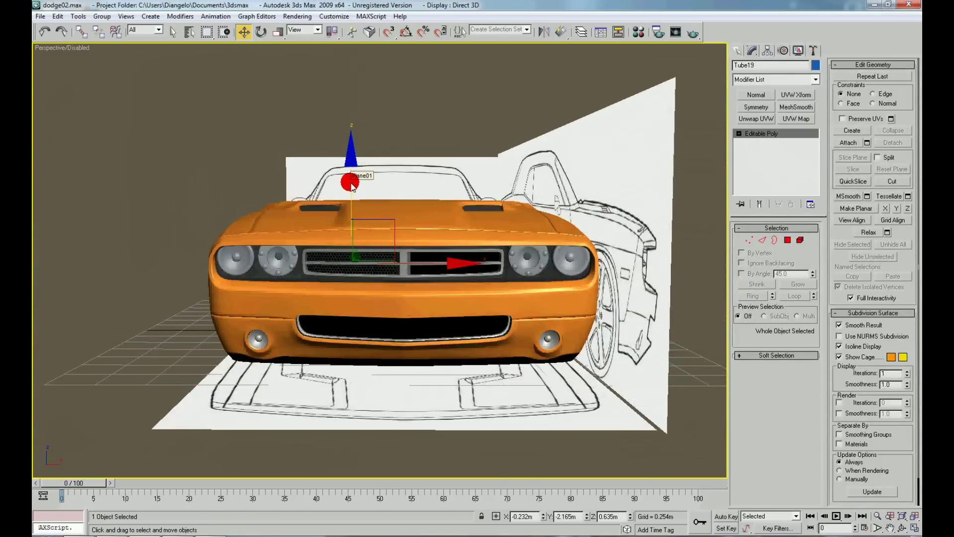
- Shift-drag Tube19 to clone a Copy named Tube20 and move it away from the car
shift+drag(351, 184, 348, 254)
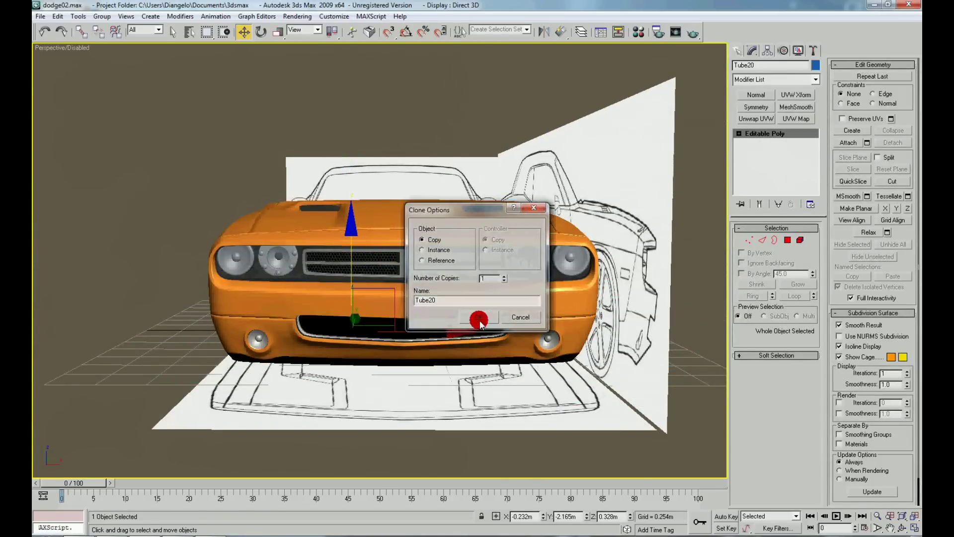
click(479, 319)
drag(415, 301, 213, 358)
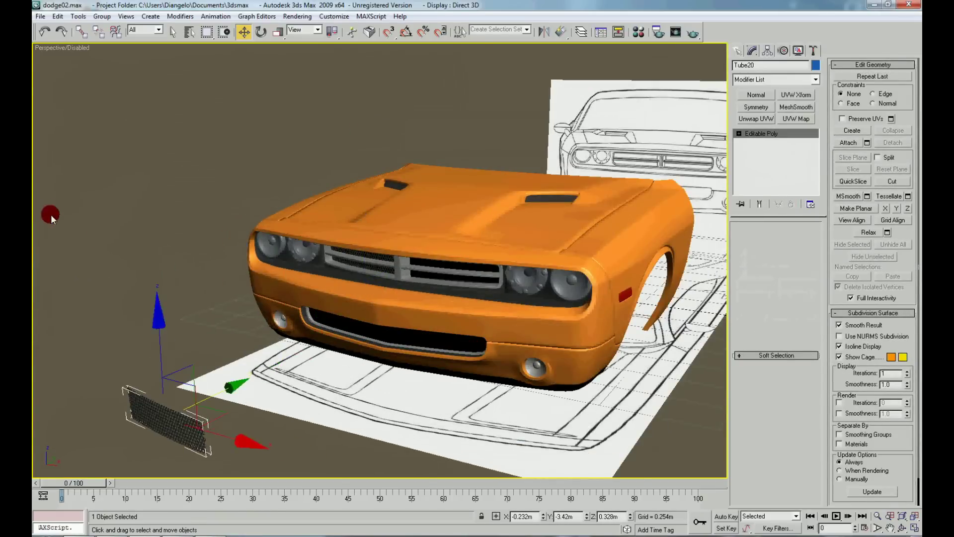
click(47, 212)
scroll(235, 267, up, 5)
- Reselect the honeycomb mesh Tube19 and apply a Symmetry modifier to it
click(403, 252)
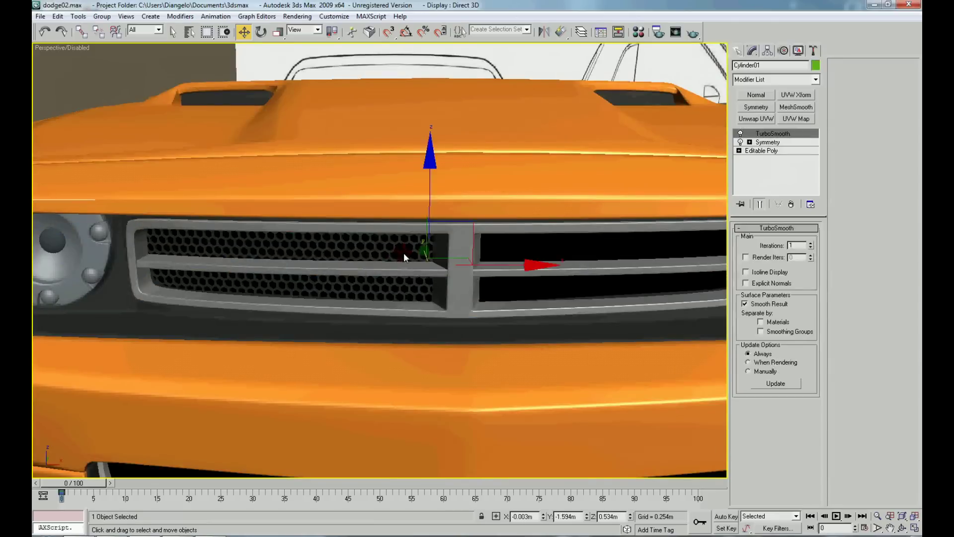
key(F3)
click(455, 240)
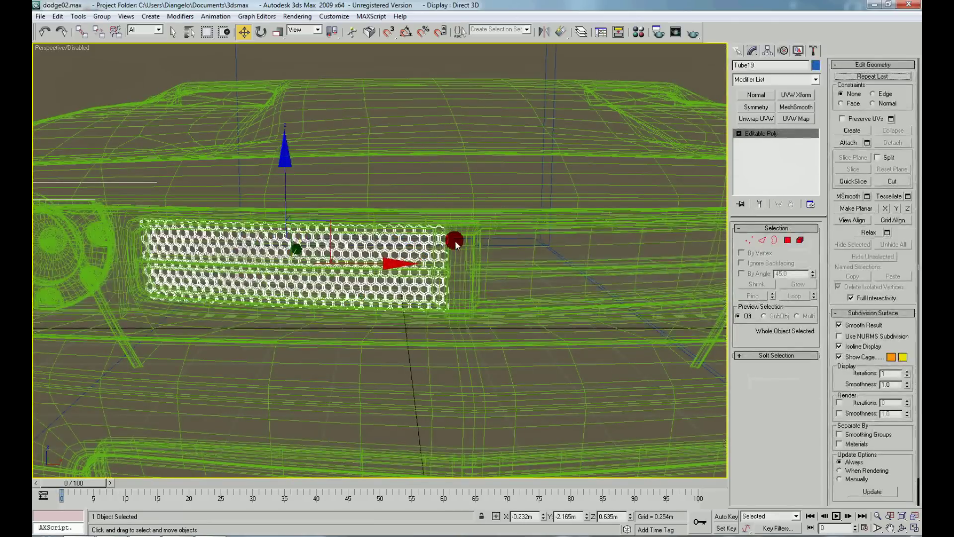
key(F3)
click(767, 110)
- Check Flip on the Symmetry modifier and move its mirror plane to the grille centre
click(765, 263)
click(361, 243)
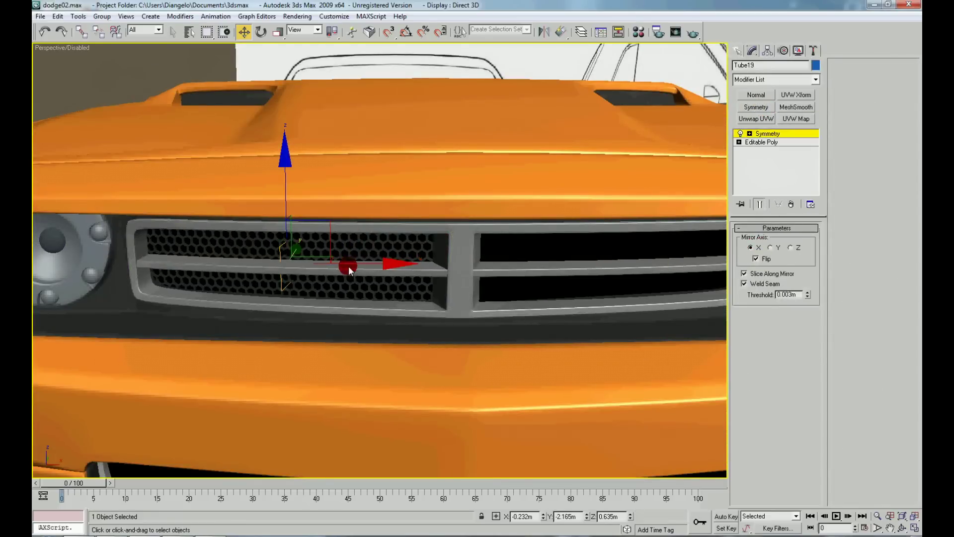
drag(349, 269, 515, 267)
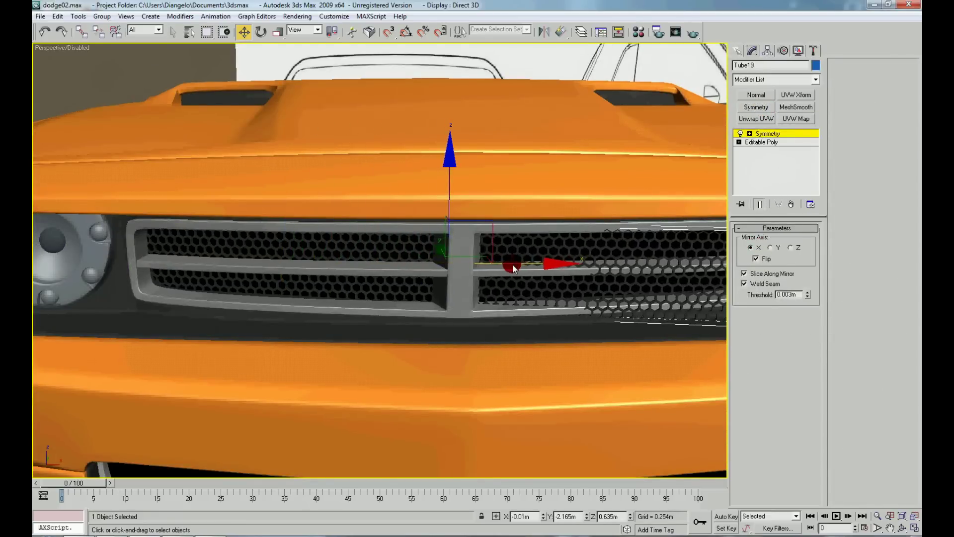
key(t)
scroll(507, 264, up, 5)
key(F3)
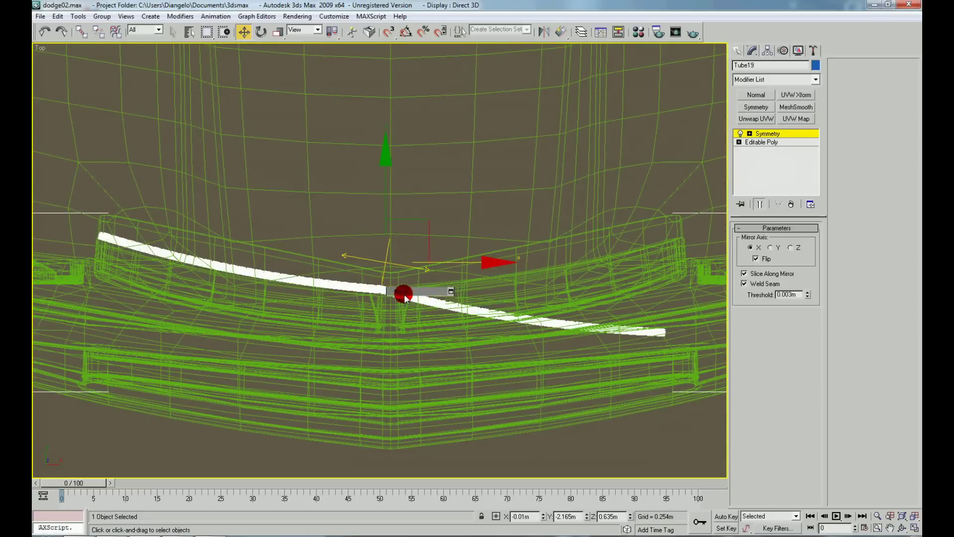
- Rotate the mirror plane in the Top view so both grille halves meet
key(e)
scroll(480, 244, up, 4)
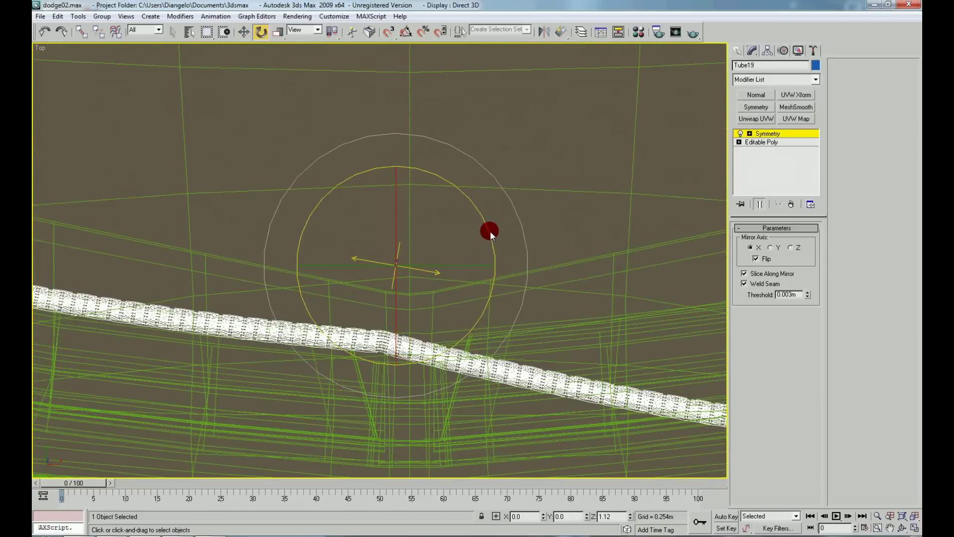
drag(492, 231, 488, 226)
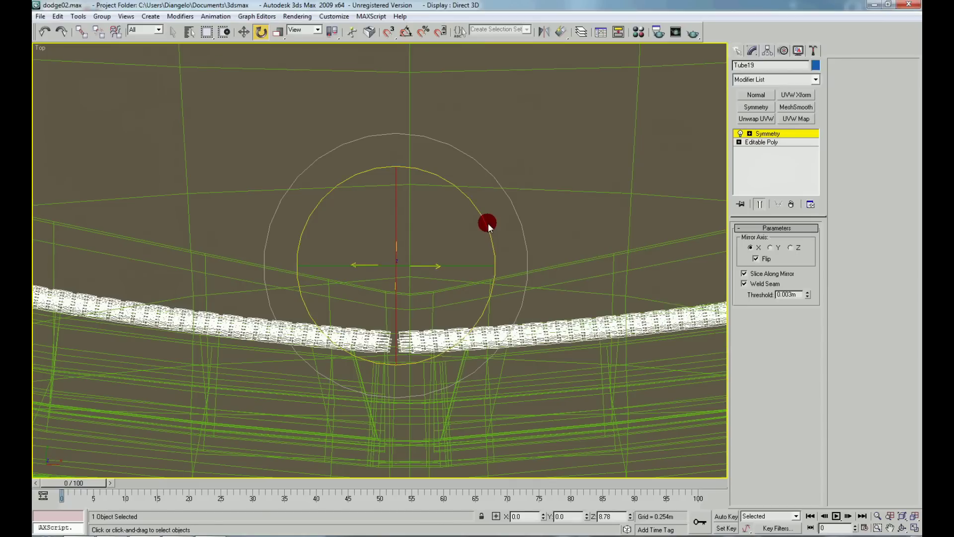
scroll(478, 319, down, 2)
scroll(479, 320, down, 2)
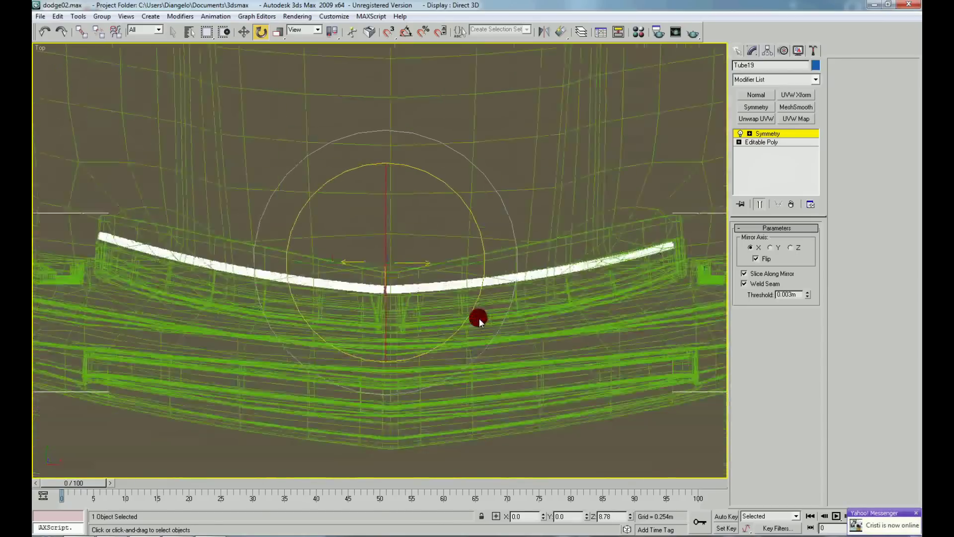
- Fine-tune the mirror plane's rotation from a close perspective view of the grille
key(F3)
key(p)
scroll(494, 347, down, 3)
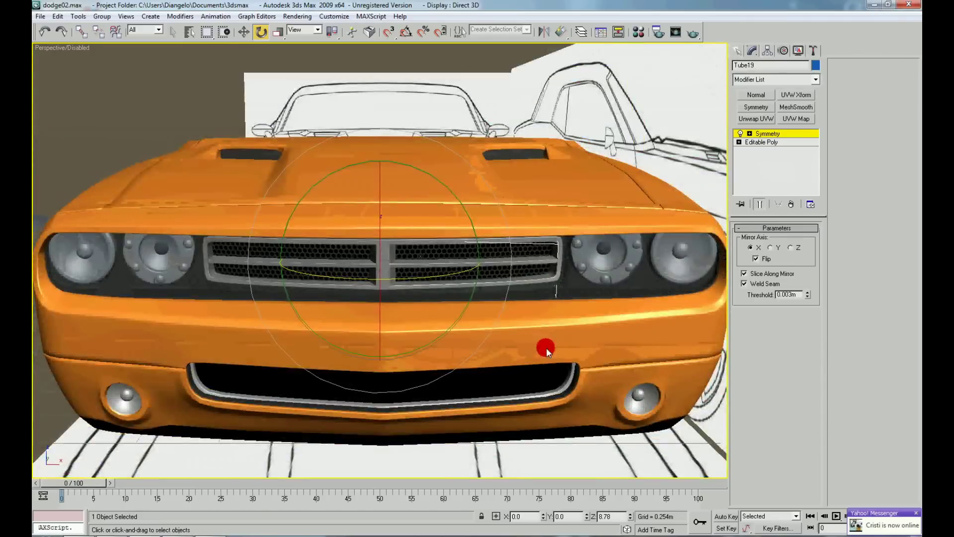
scroll(502, 344, up, 4)
mouse_move(502, 344)
alt+middle_down()
mouse_move(586, 335)
mouse_move(543, 336)
mouse_move(544, 347)
mouse_move(457, 326)
alt+middle_up()
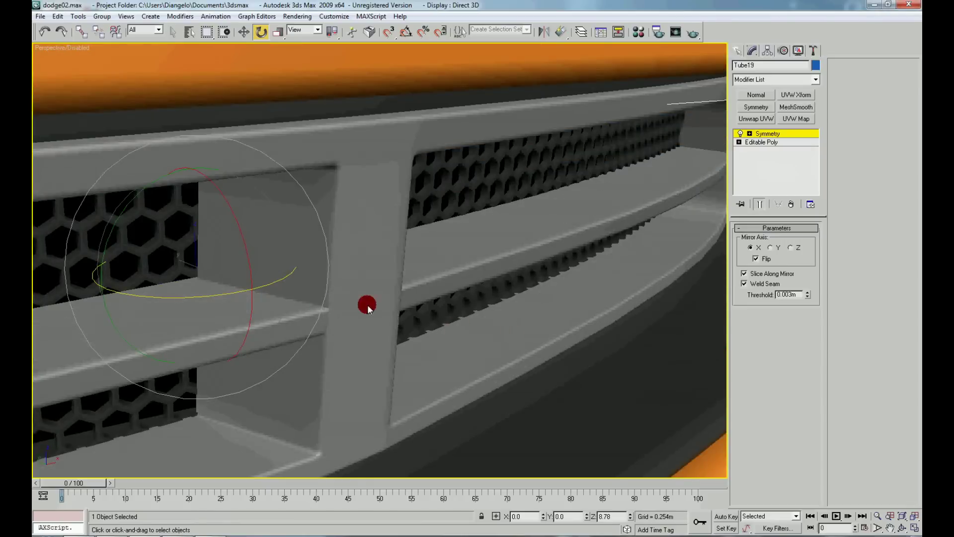
drag(270, 284, 270, 284)
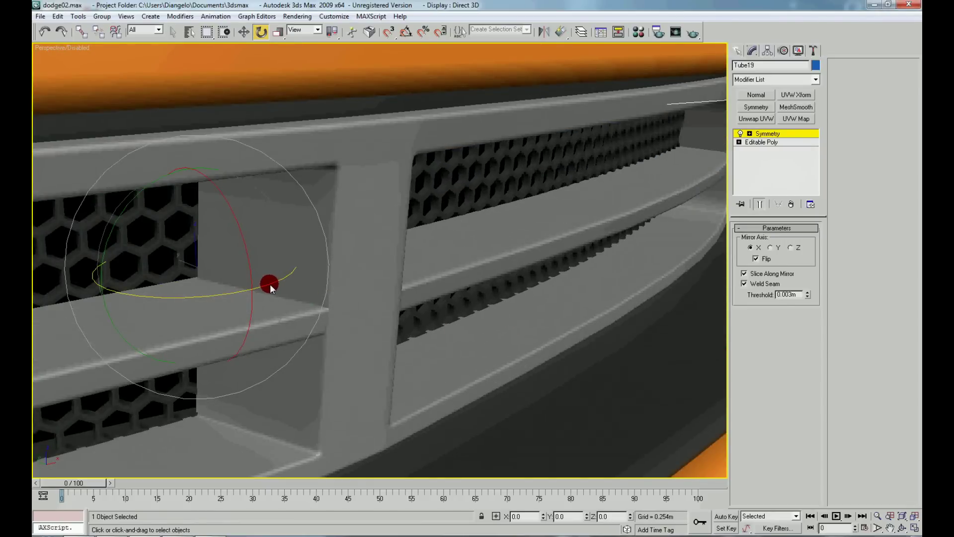
- Exit sub-object editing of the grille bar and deselect it
scroll(475, 364, down, 5)
alt+middle_drag(433, 351, 359, 356)
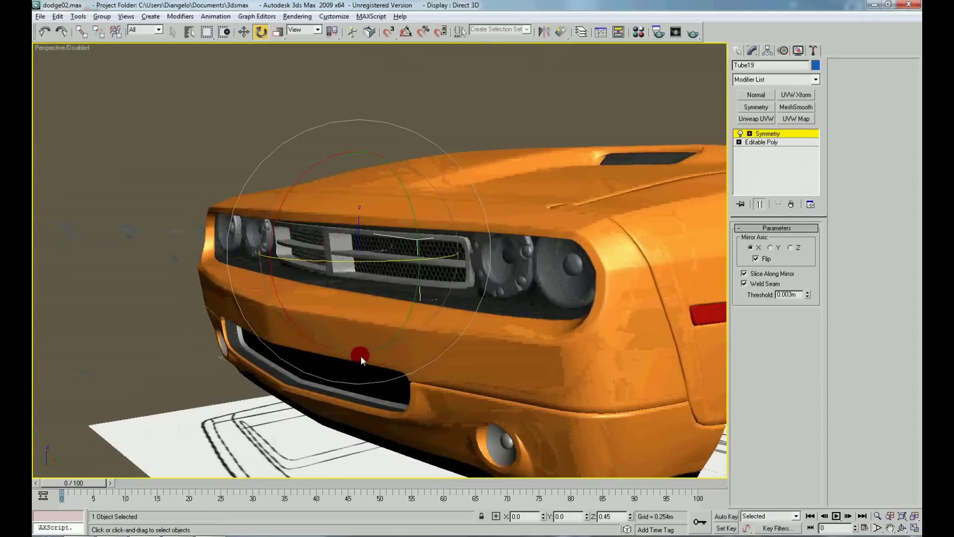
scroll(112, 305, down, 5)
alt+middle_drag(111, 305, 404, 315)
right_click(396, 308)
click(392, 301)
click(584, 394)
mouse_move(583, 394)
alt+middle_down()
mouse_move(366, 383)
mouse_move(376, 387)
alt+middle_up()
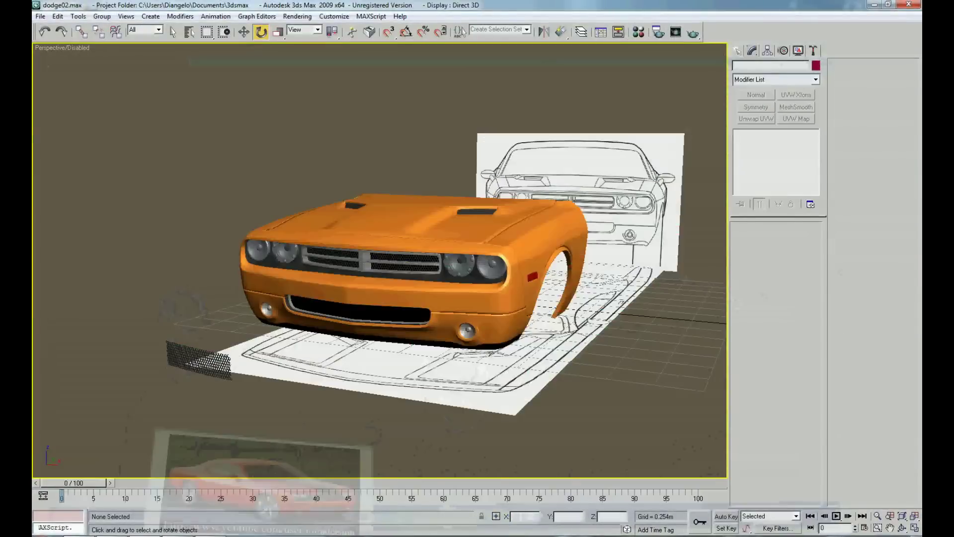
- Lighten the grille material's diffuse to 193 grey, with specular level 71 and glossiness 53
alt+middle_drag(234, 416, 276, 413)
scroll(277, 413, up, 5)
key(m)
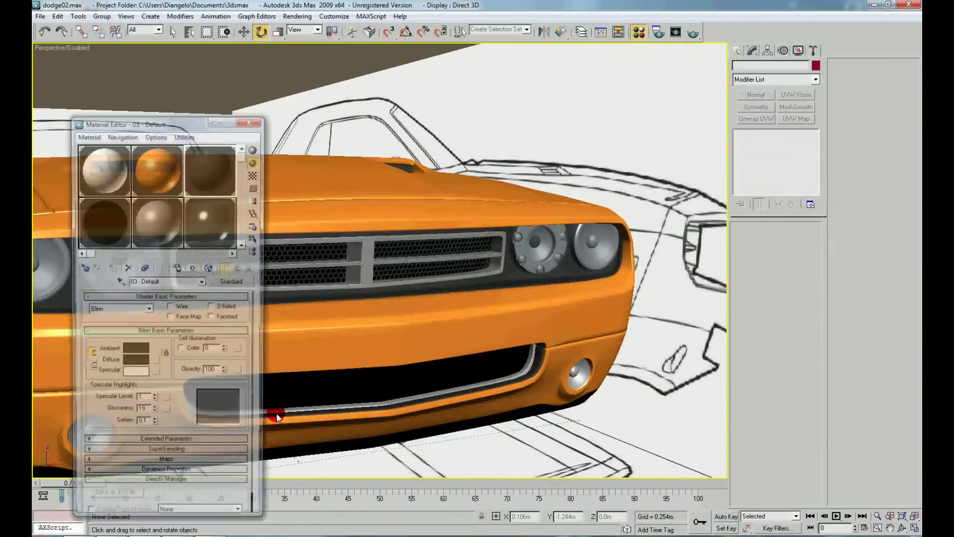
click(136, 368)
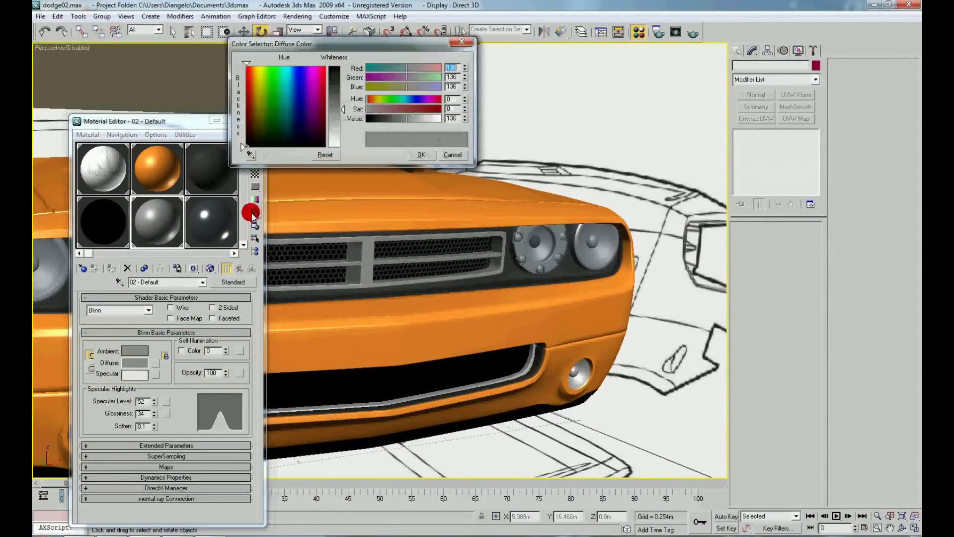
drag(346, 130, 339, 130)
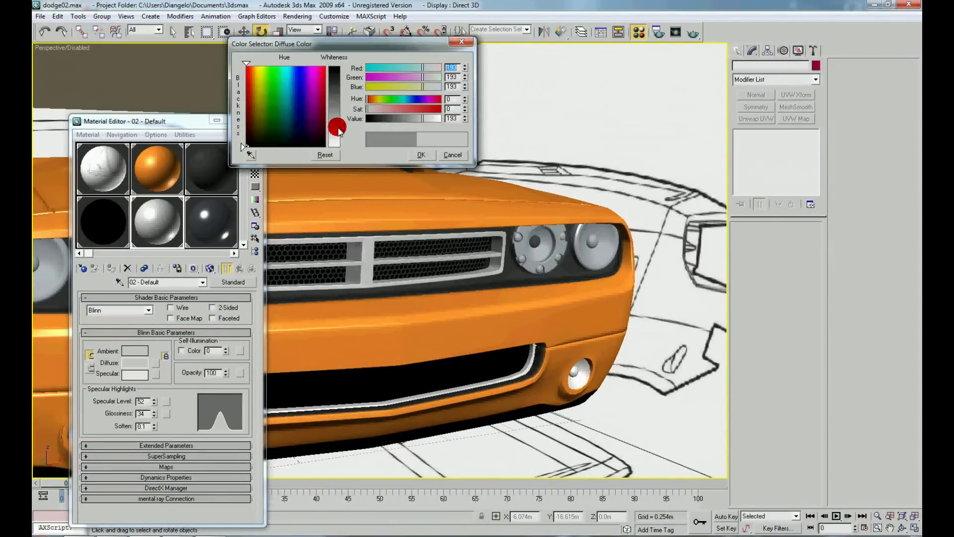
click(420, 155)
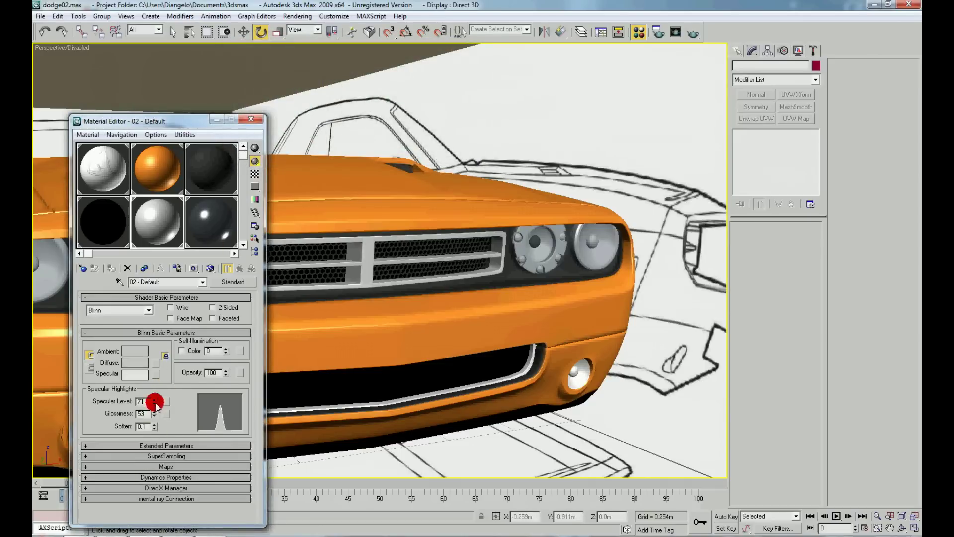
click(251, 120)
scroll(313, 282, down, 10)
- Move the honeycomb mesh Tube20 into the lower bumper opening
scroll(309, 304, up, 1)
scroll(319, 313, up, 2)
scroll(340, 371, up, 2)
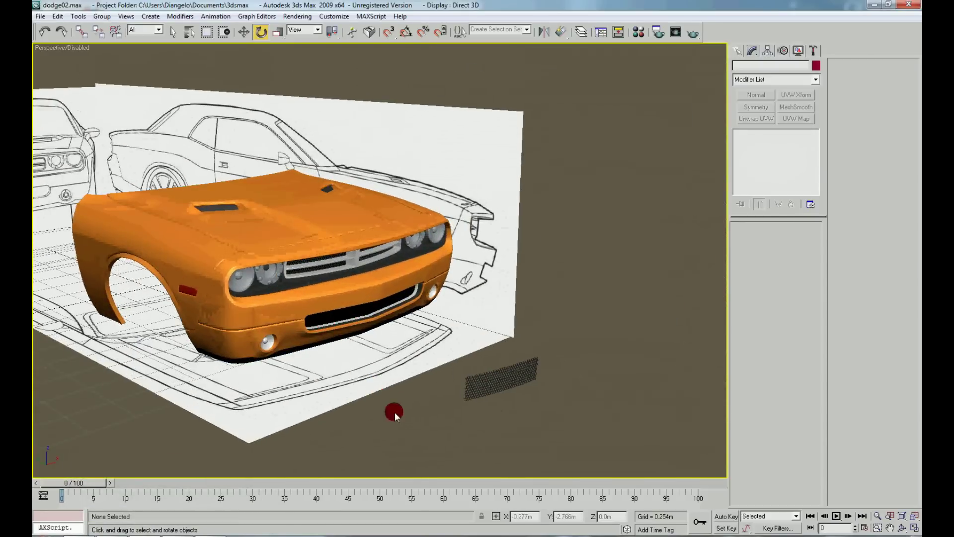
scroll(363, 351, up, 4)
scroll(347, 341, up, 1)
scroll(342, 337, down, 4)
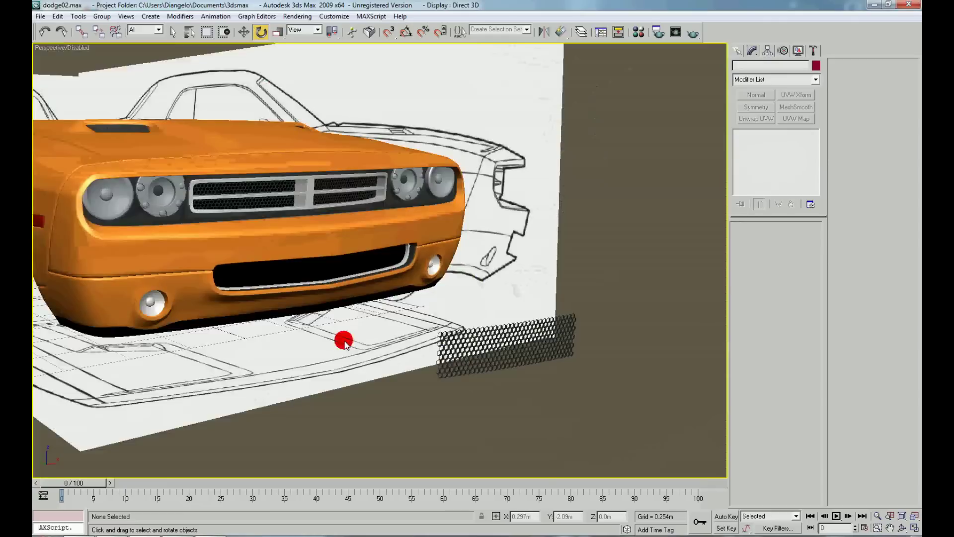
scroll(468, 386, up, 1)
click(468, 387)
right_click(499, 379)
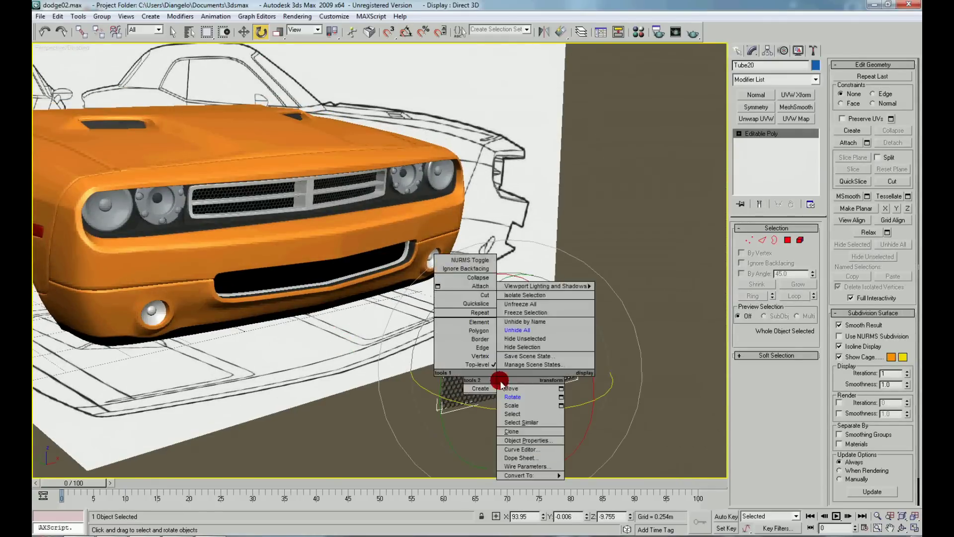
click(502, 388)
drag(467, 362, 231, 285)
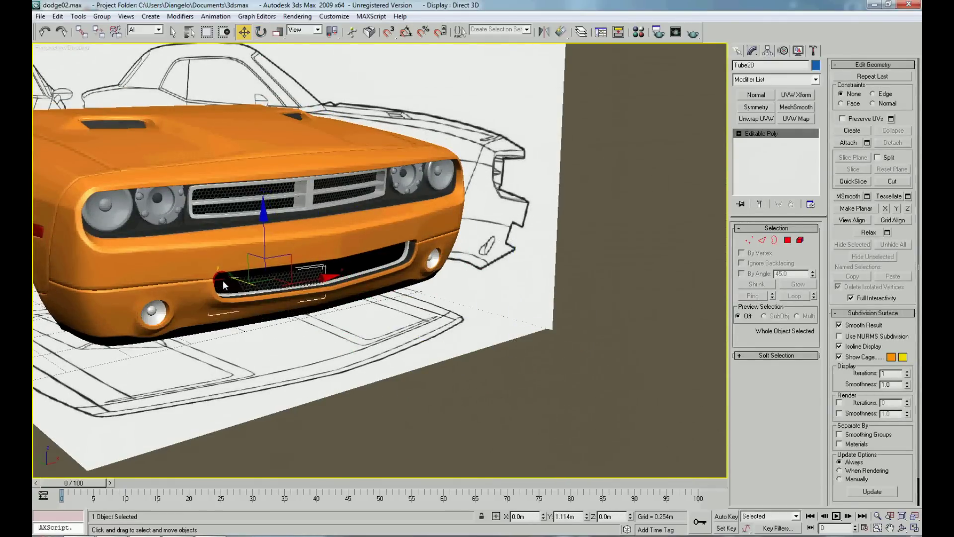
- Rotate the honeycomb mesh to about 2.05 degrees
scroll(223, 280, up, 3)
scroll(298, 288, up, 2)
scroll(397, 297, up, 2)
key(e)
drag(408, 319, 414, 320)
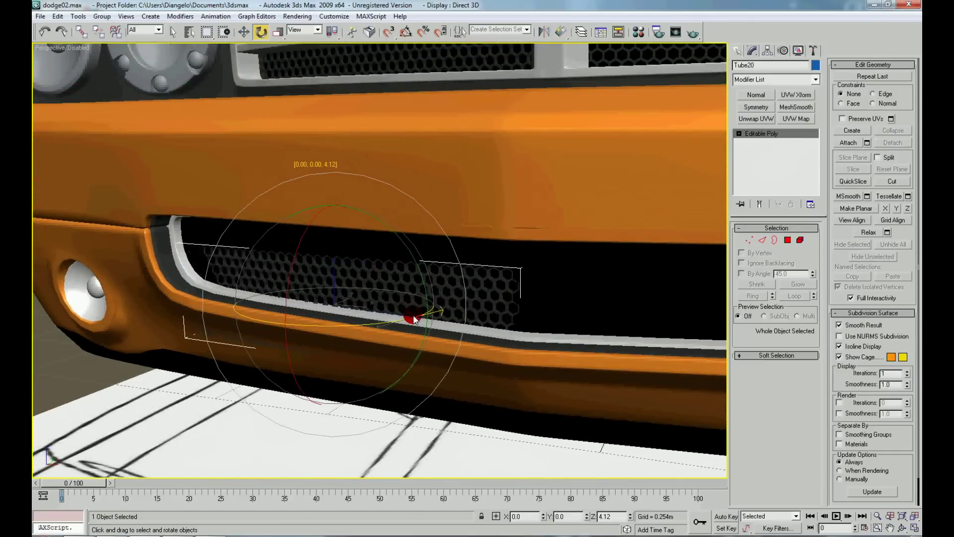
drag(419, 271, 425, 277)
drag(399, 324, 403, 318)
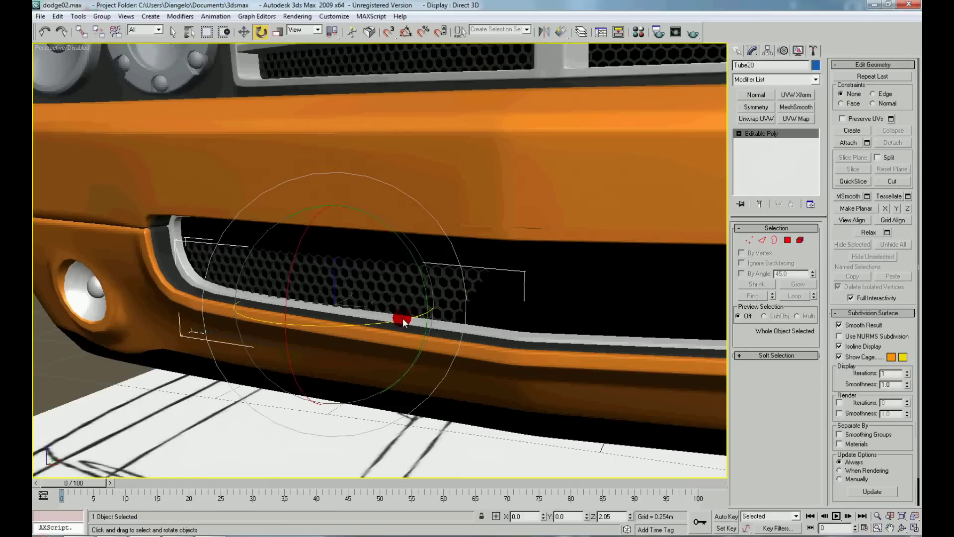
- Raise the honeycomb mesh within the bumper opening
right_click(407, 317)
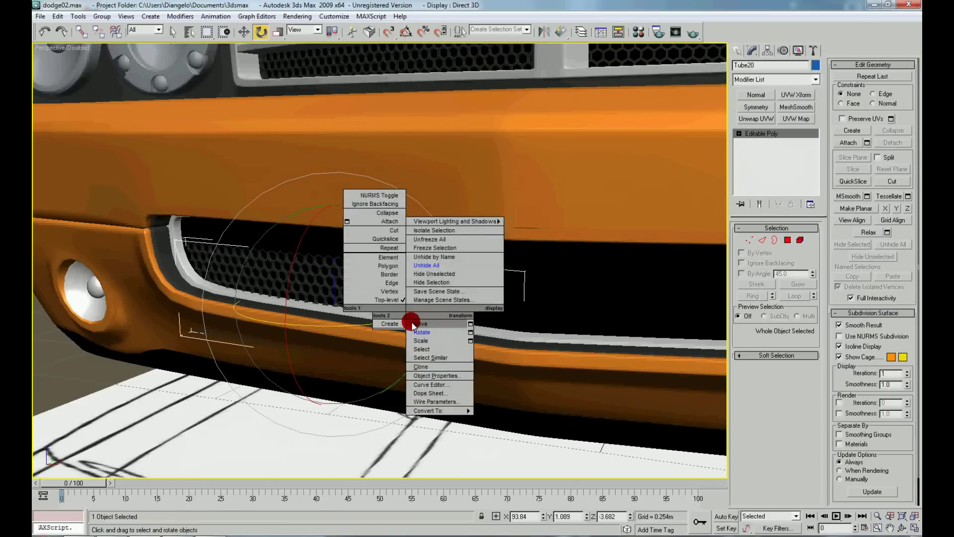
click(412, 324)
drag(333, 225, 334, 195)
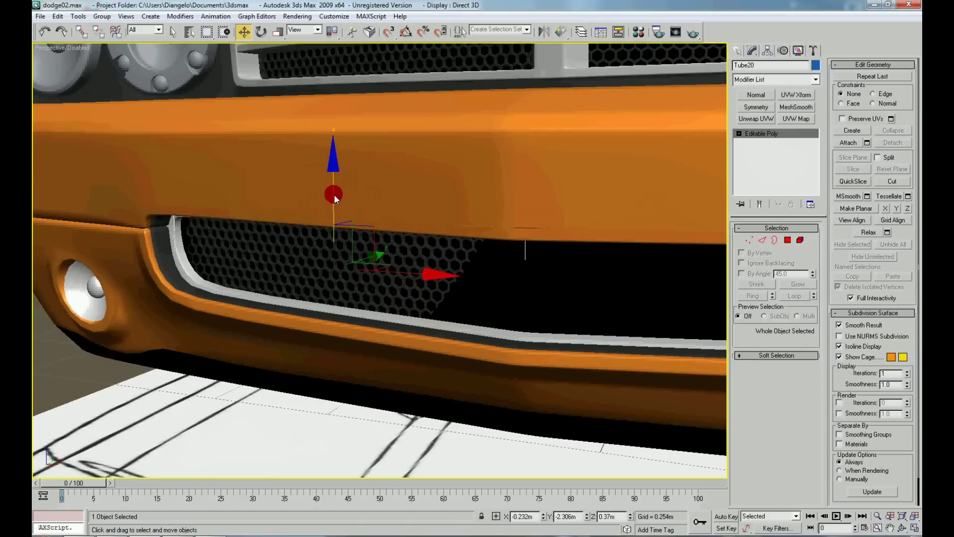
scroll(437, 288, down, 2)
scroll(449, 306, down, 2)
scroll(449, 306, down, 2)
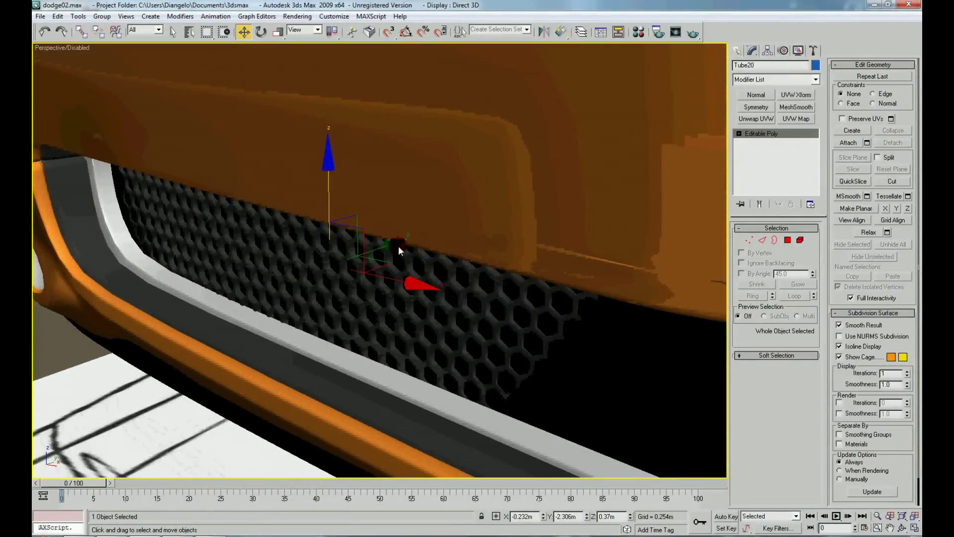
alt+middle_drag(398, 245, 431, 312)
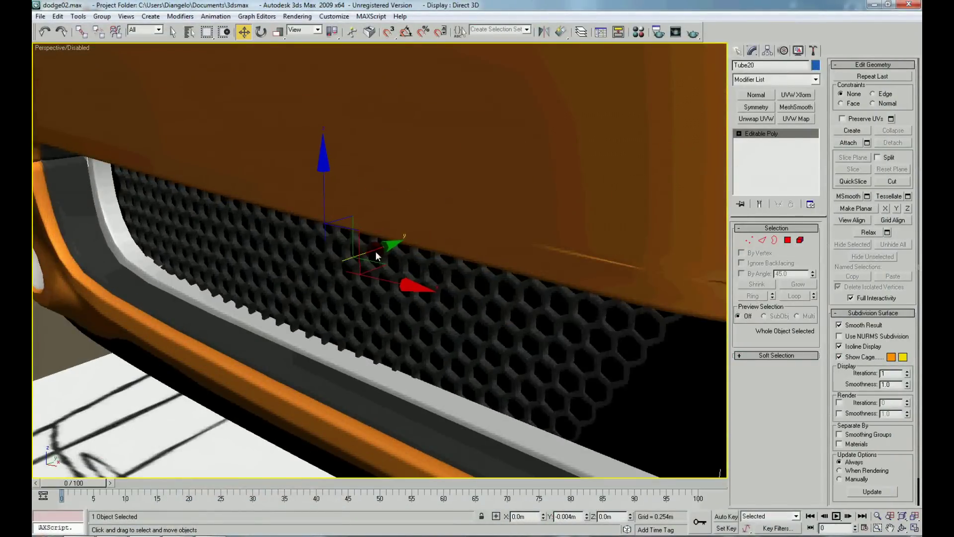
- Rotate the honeycomb mesh slightly more to follow the opening
right_click(436, 325)
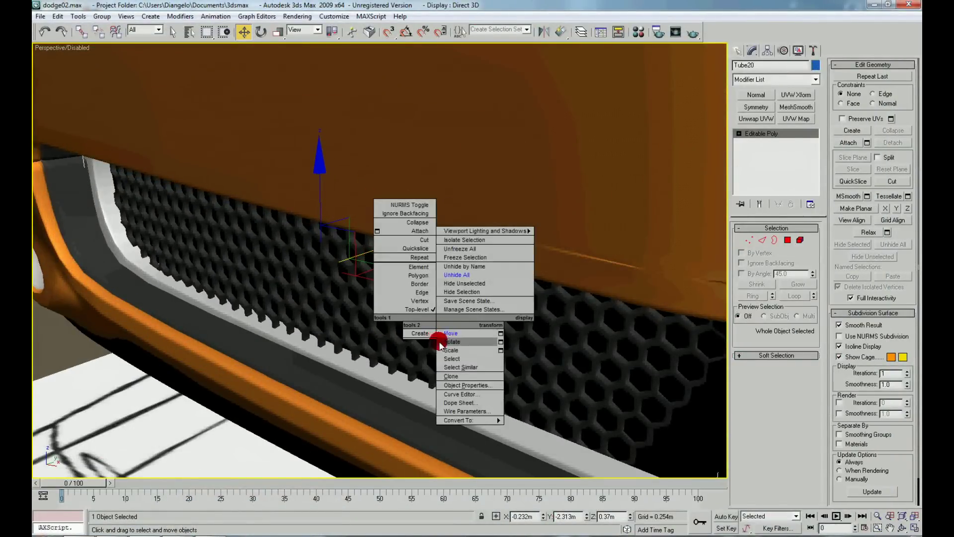
click(440, 342)
drag(375, 295, 373, 293)
mouse_move(374, 294)
alt+middle_down()
mouse_move(436, 347)
mouse_move(374, 326)
mouse_move(415, 315)
mouse_move(332, 341)
mouse_move(432, 337)
mouse_move(483, 276)
alt+middle_up()
- Show edged faces, briefly select honeycomb vertices, then return to object level and deselect it
key(F4)
right_click(482, 274)
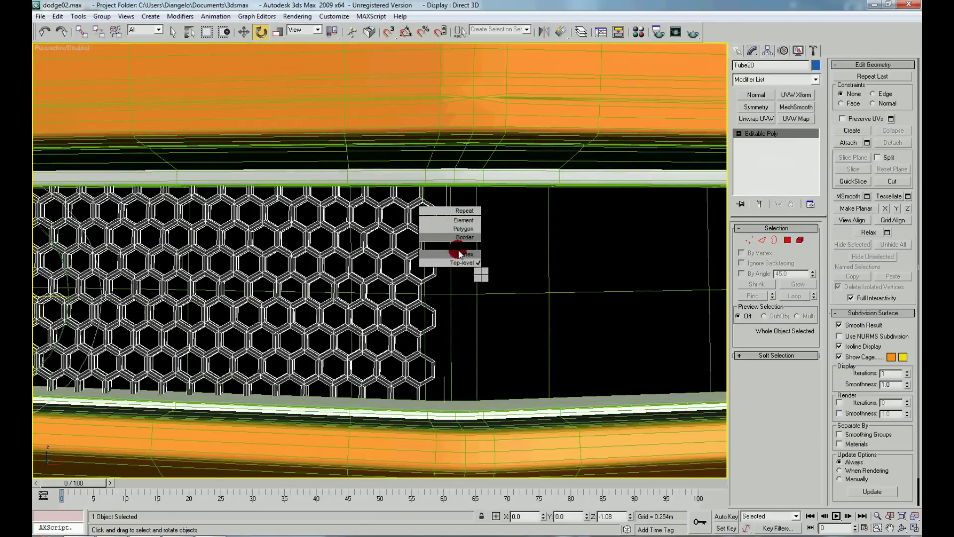
click(458, 252)
drag(426, 388, 426, 388)
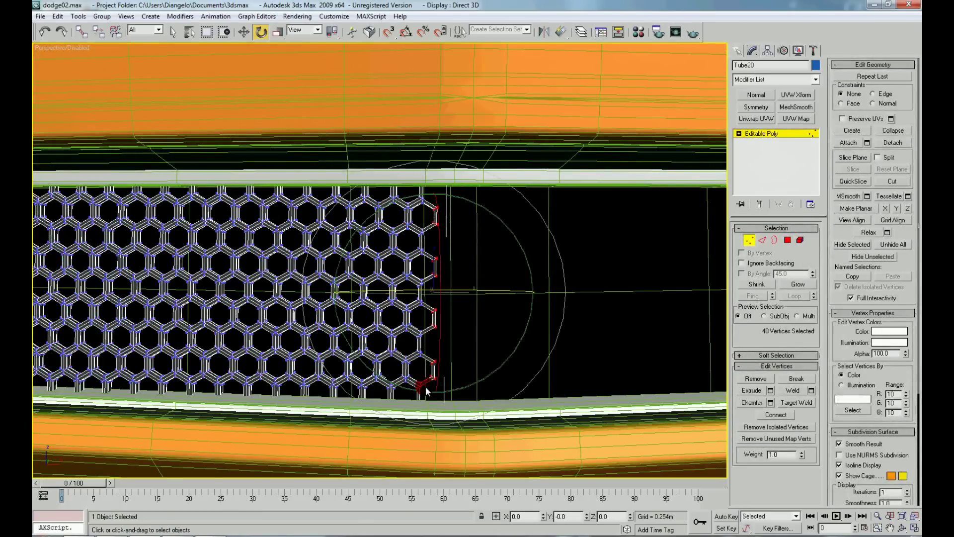
click(454, 364)
alt+middle_drag(454, 364, 482, 338)
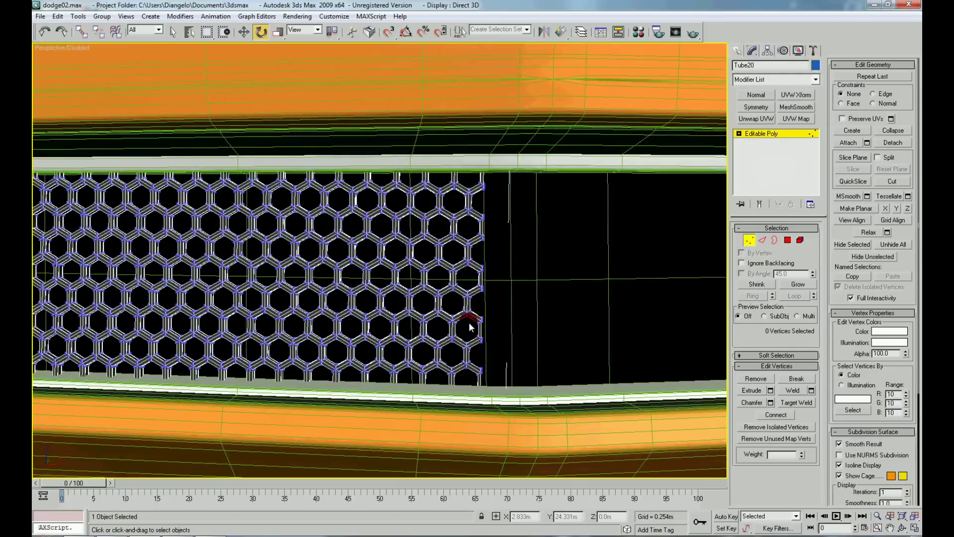
right_click(467, 275)
click(437, 304)
scroll(454, 343, down, 10)
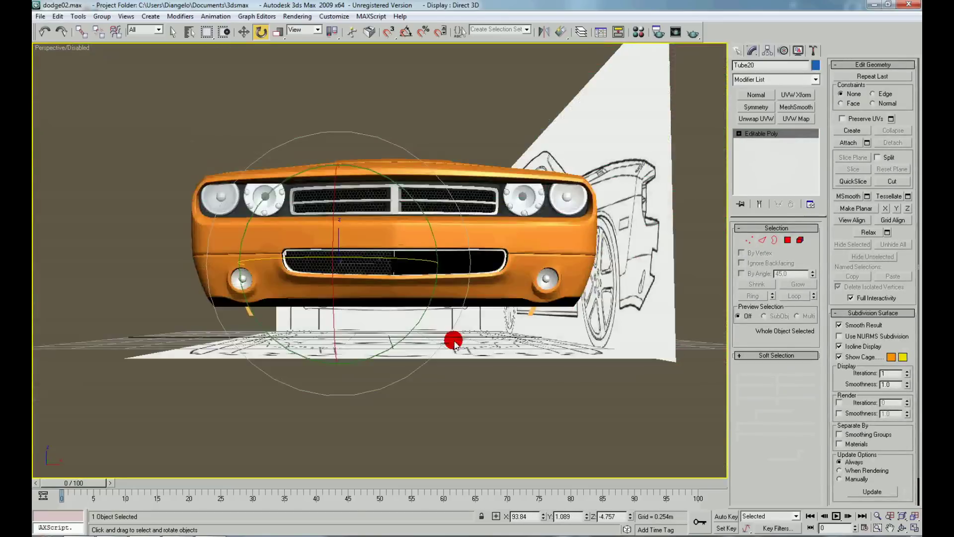
click(448, 397)
- Nudge the end-cap element of trim Object01 slightly sideways
scroll(449, 348, up, 10)
click(521, 272)
click(770, 151)
mouse_move(348, 239)
alt+middle_down()
mouse_move(360, 260)
mouse_move(356, 288)
mouse_move(354, 276)
alt+middle_up()
right_click(356, 261)
click(352, 229)
click(348, 276)
right_click(329, 270)
click(348, 282)
drag(284, 260, 384, 274)
- Return the trim to object level and select the honeycomb mesh Tube20
right_click(383, 275)
click(374, 270)
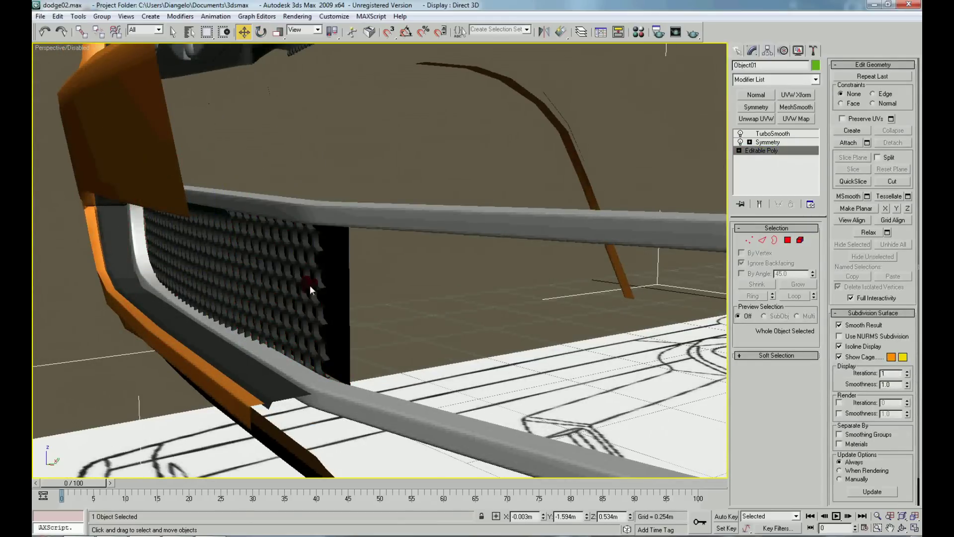
alt+middle_drag(309, 285, 309, 267)
click(311, 267)
key(F3)
key(F3)
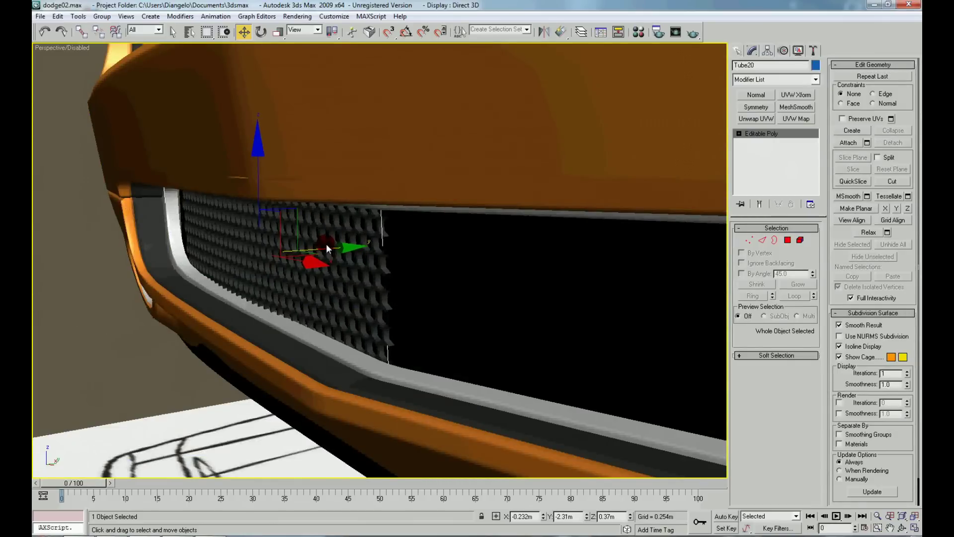
- Add an FFD 3x3x3 modifier to the honeycomb mesh and edit its control points
click(797, 79)
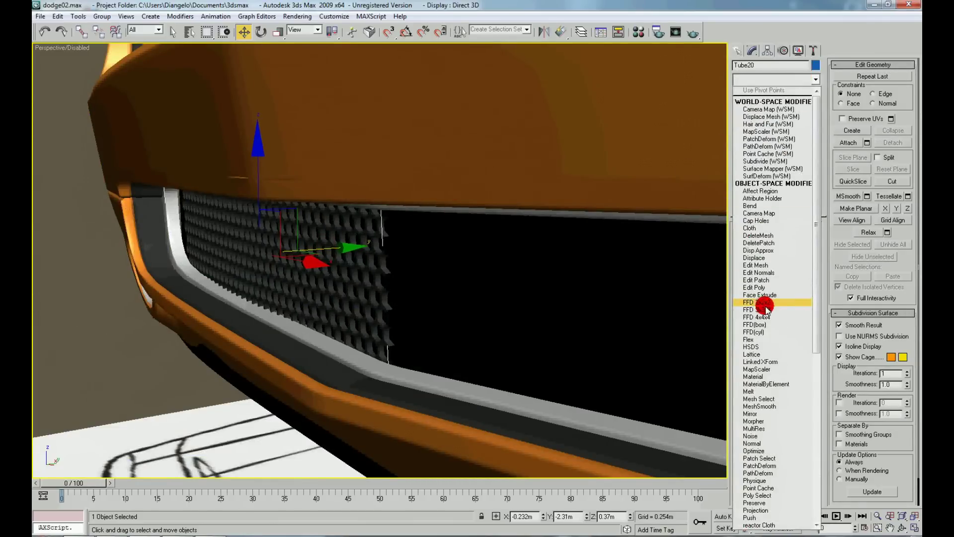
click(765, 308)
alt+middle_drag(346, 256, 330, 277)
right_click(330, 275)
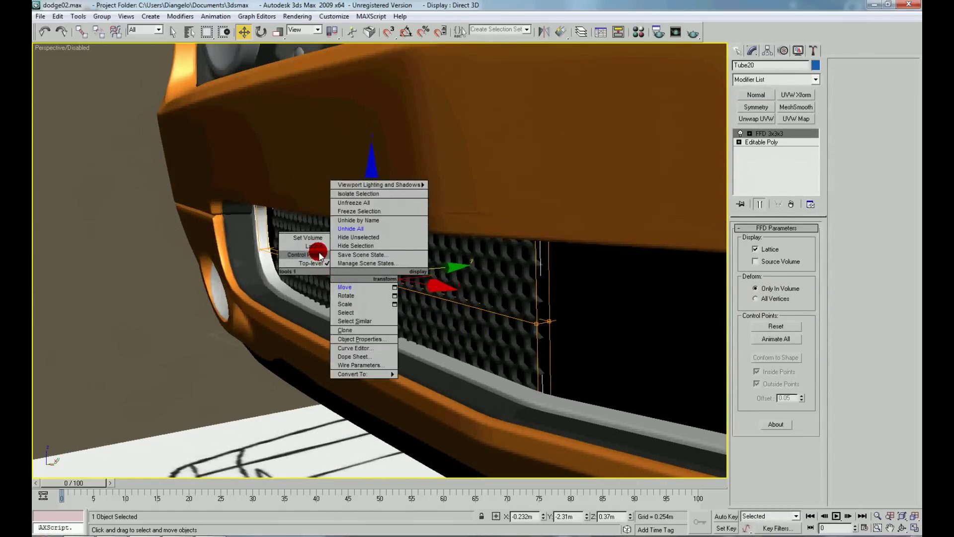
click(319, 254)
- Pull the lattice's end control points slightly outward
scroll(353, 254, down, 5)
drag(256, 204, 296, 353)
scroll(363, 392, up, 6)
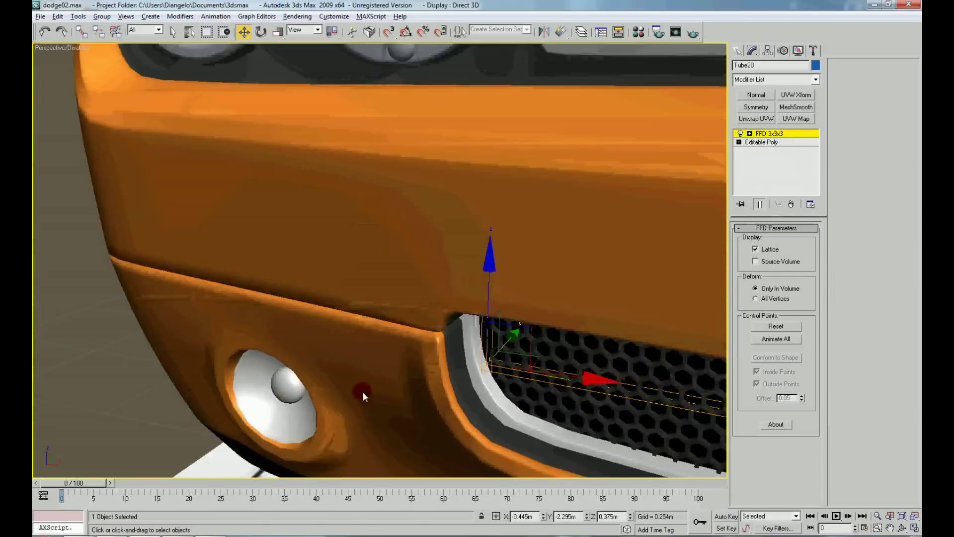
alt+middle_drag(362, 391, 420, 331)
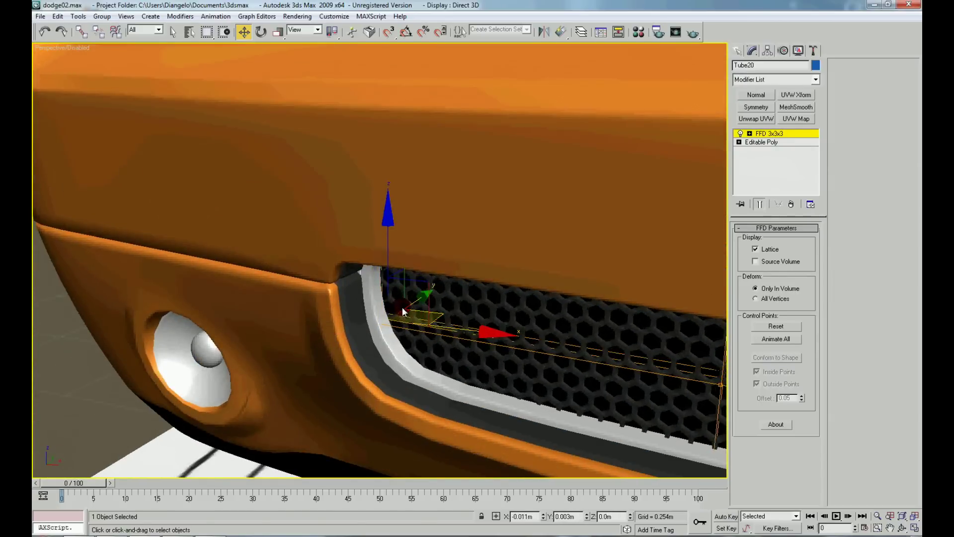
drag(400, 308, 537, 422)
scroll(362, 373, down, 3)
alt+middle_drag(362, 372, 336, 277)
scroll(315, 222, up, 3)
click(315, 222)
drag(382, 431, 382, 430)
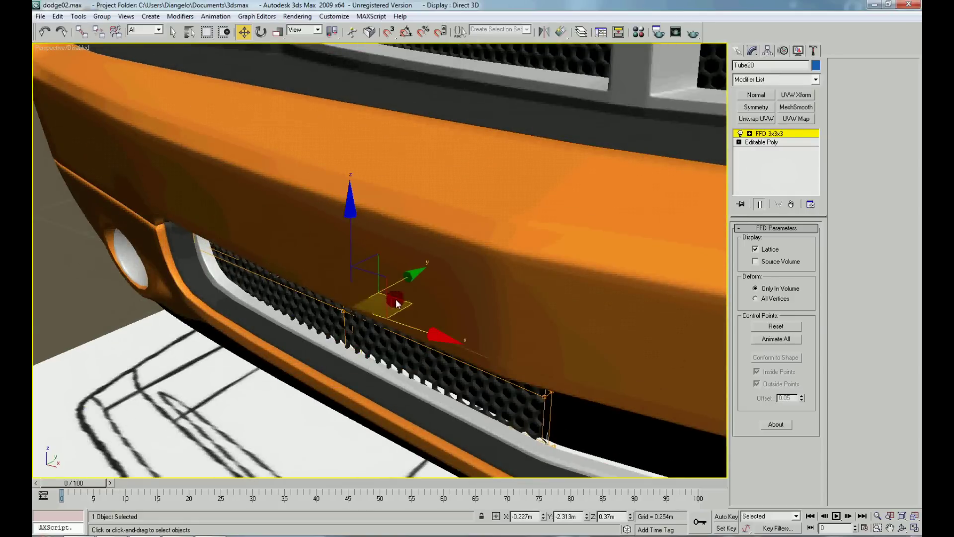
- Leave lattice editing and clone the honeycomb piece sideways as Tube21
mouse_move(490, 422)
alt+middle_down()
mouse_move(542, 420)
mouse_move(428, 356)
alt+middle_up()
right_click(434, 310)
click(412, 279)
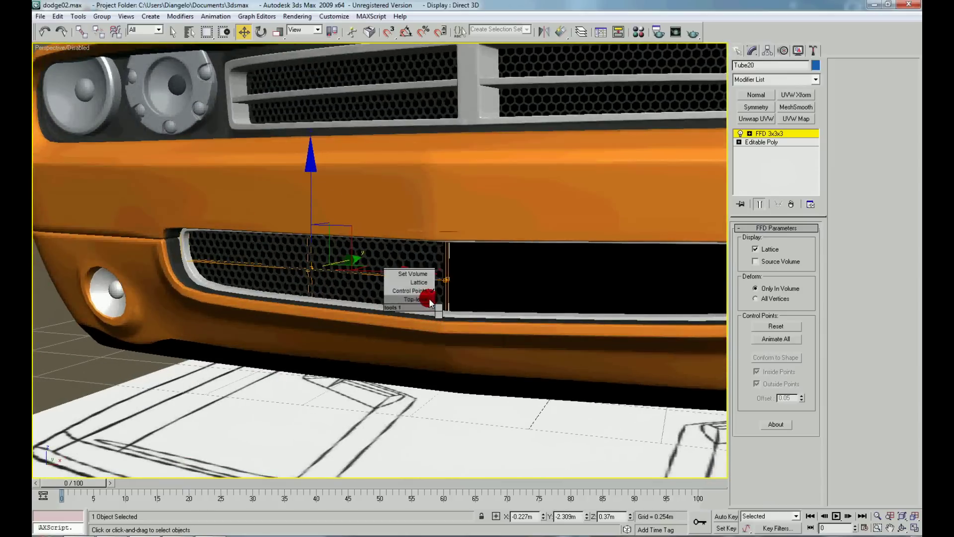
alt+middle_drag(511, 314, 554, 305)
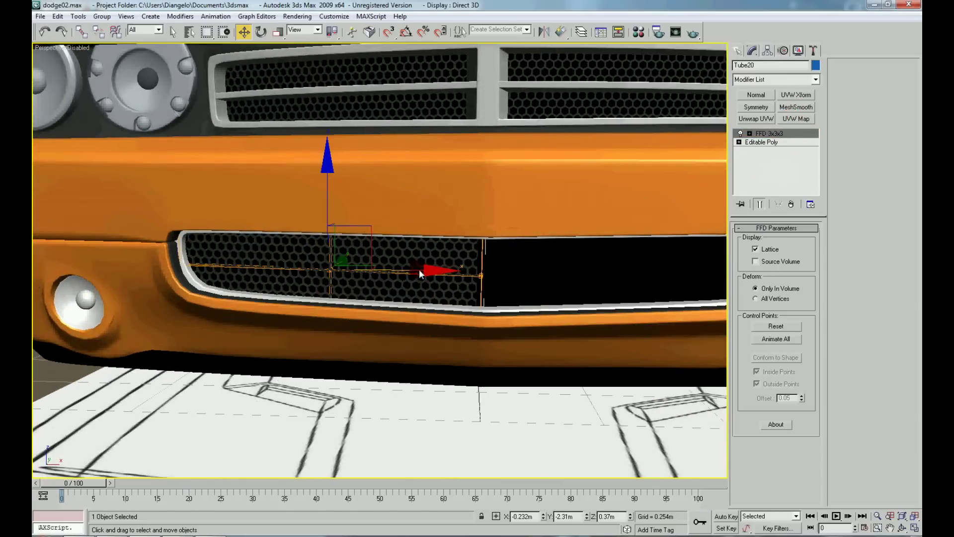
shift+drag(419, 269, 512, 272)
click(479, 317)
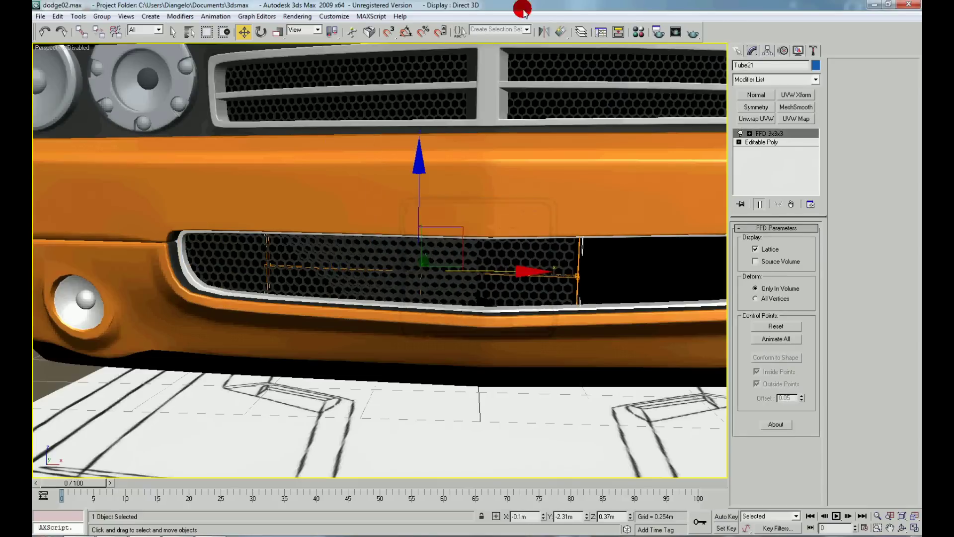
- Mirror Tube21 and vertex-snap it flush against the original grille
click(543, 31)
click(450, 344)
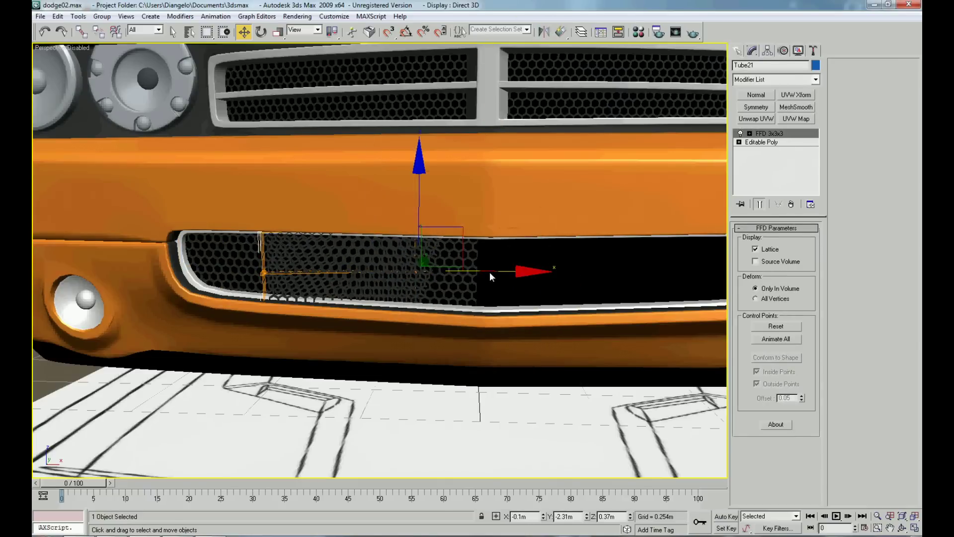
drag(490, 277, 699, 271)
scroll(416, 329, up, 2)
scroll(504, 313, up, 5)
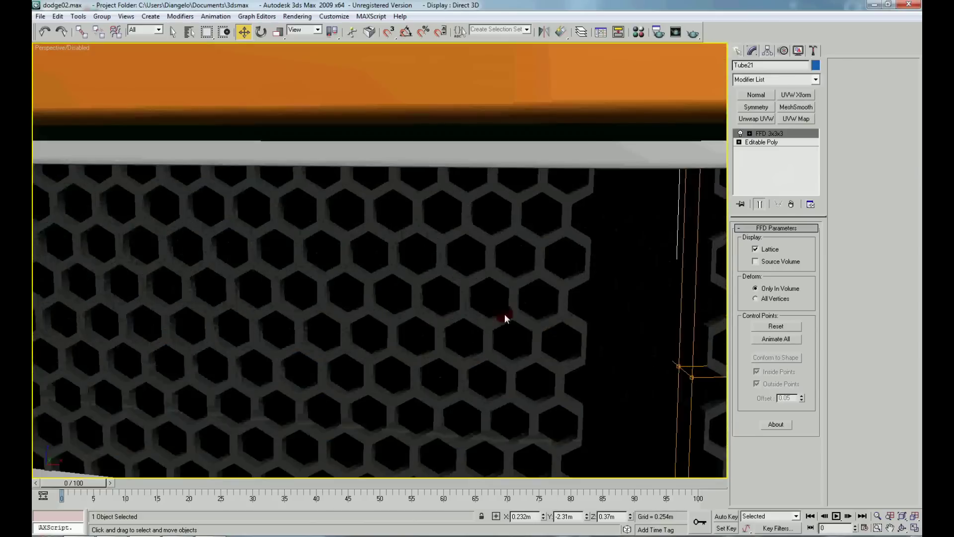
key(s)
drag(589, 353, 467, 354)
scroll(457, 369, down, 3)
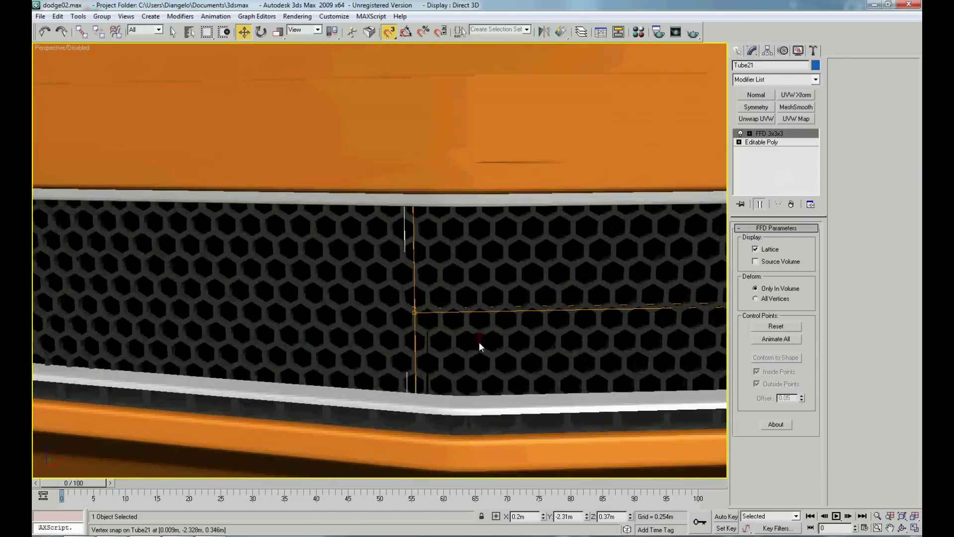
scroll(478, 341, down, 3)
scroll(447, 343, down, 2)
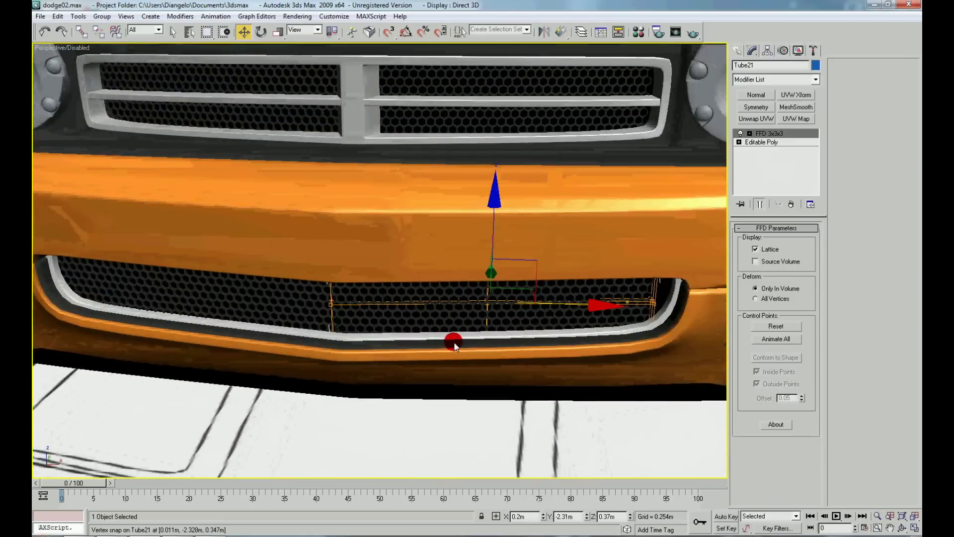
- Convert Tube21 to Editable Poly and attach Tube20 into it
key(F4)
scroll(420, 336, up, 3)
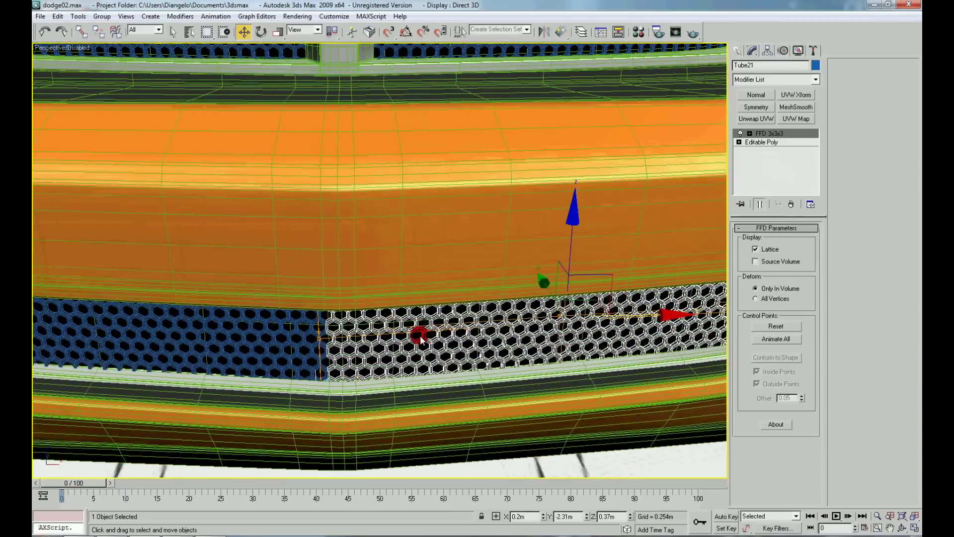
scroll(397, 288, down, 2)
right_click(384, 288)
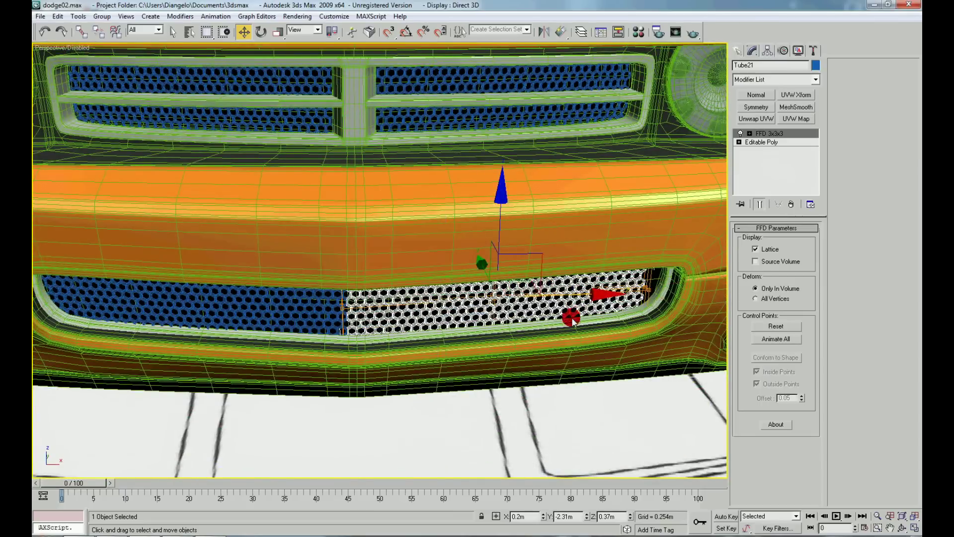
right_click(412, 301)
mouse_move(432, 397)
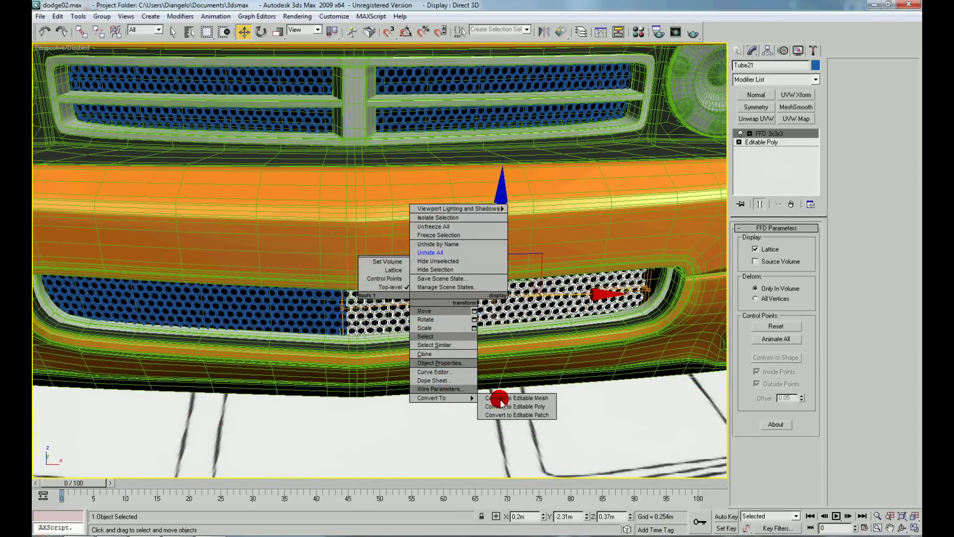
click(512, 406)
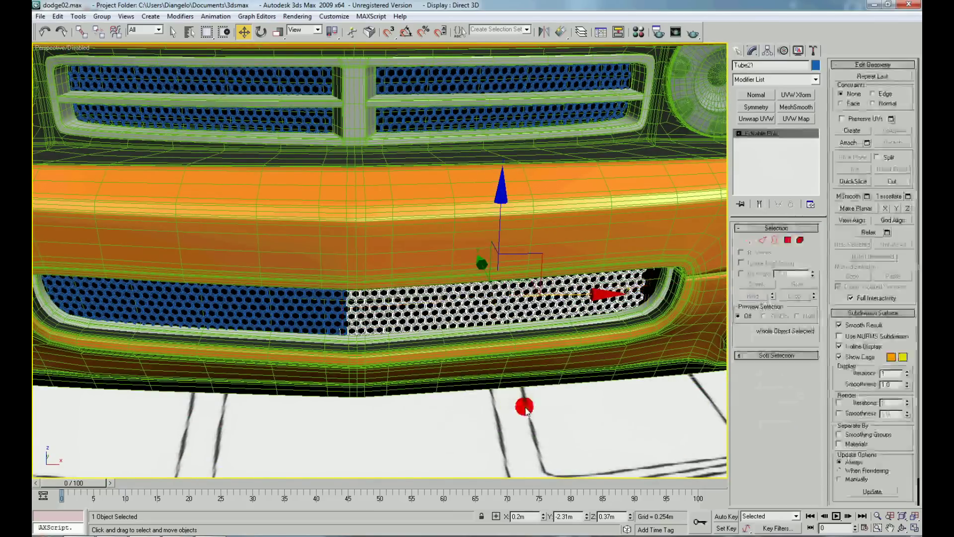
click(853, 142)
click(332, 330)
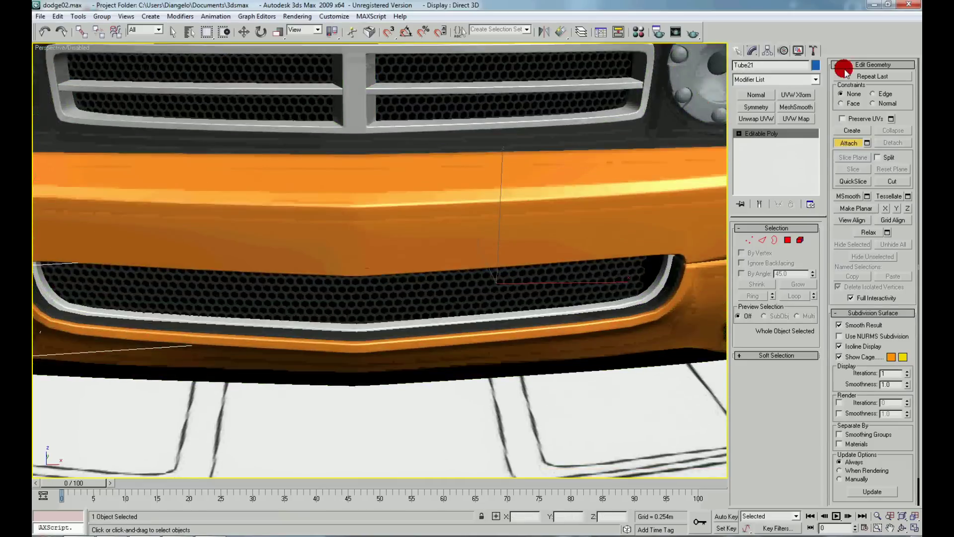
- Add an FFD 2x2x2 modifier and move its control points to bend the grille
click(815, 79)
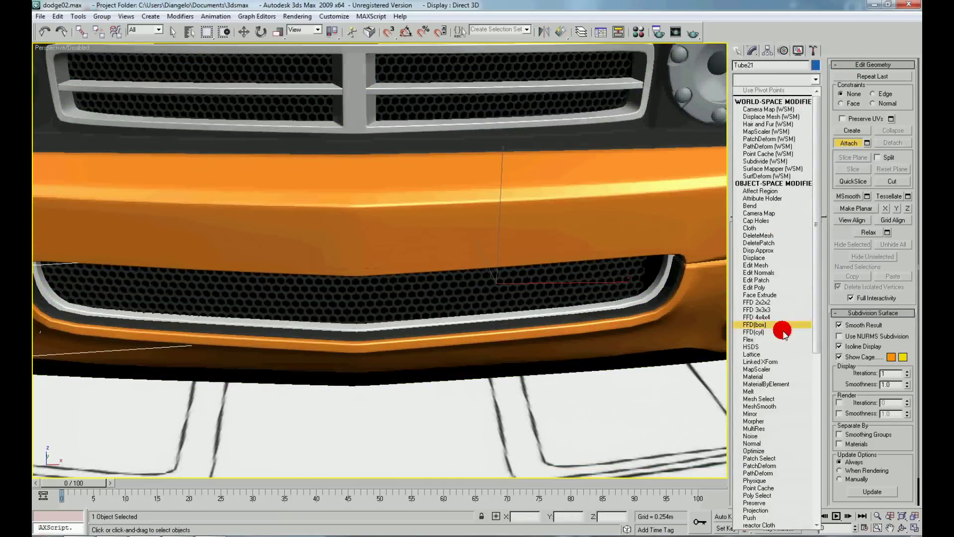
click(788, 303)
right_click(604, 308)
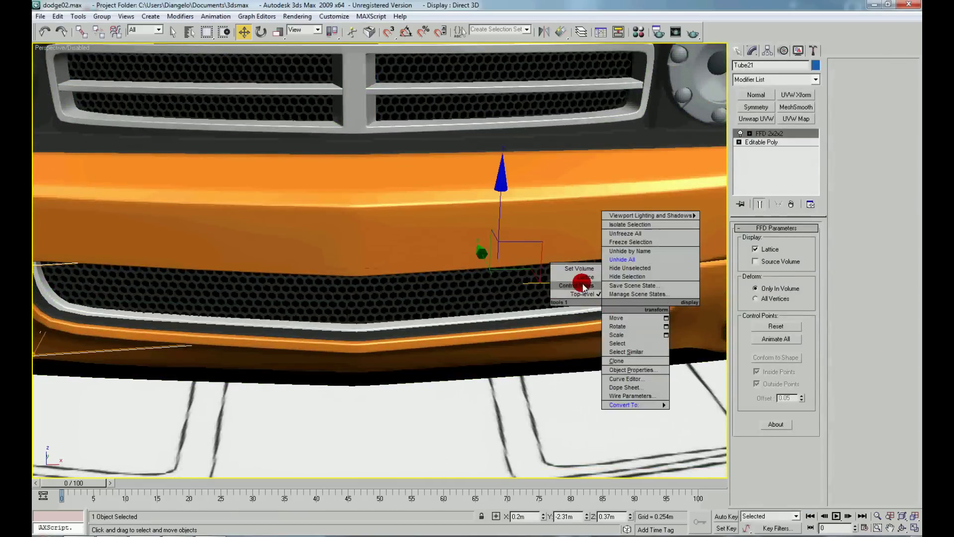
click(619, 321)
drag(657, 320, 725, 254)
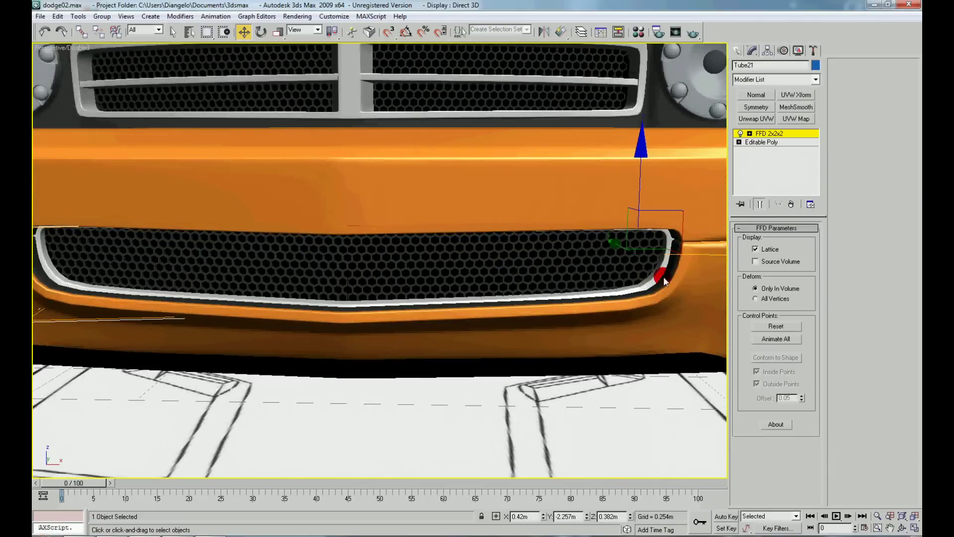
- Inspect the bent grille from below and front, then select the car body
alt+middle_drag(658, 270, 613, 308)
scroll(614, 308, down, 2)
scroll(600, 285, down, 3)
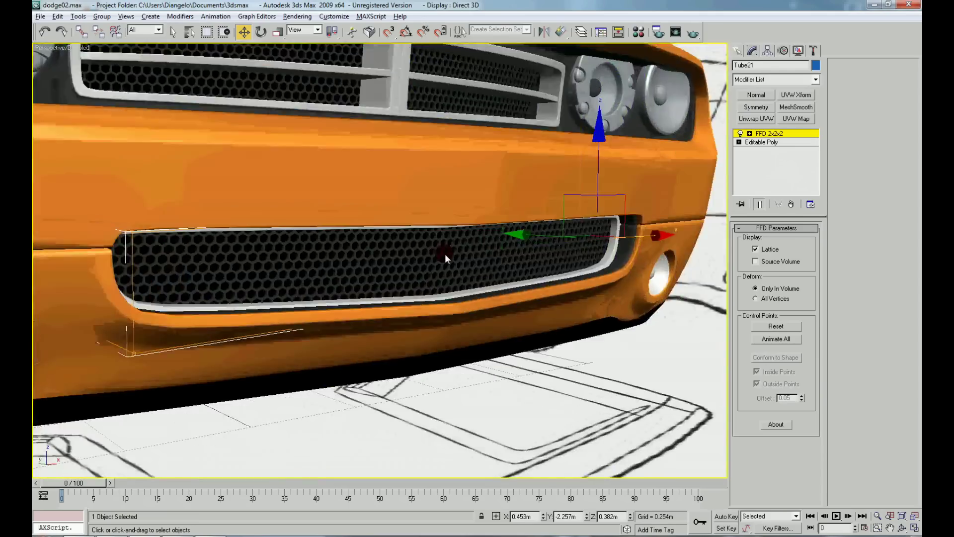
mouse_move(445, 253)
alt+middle_down()
mouse_move(411, 230)
mouse_move(437, 202)
alt+middle_up()
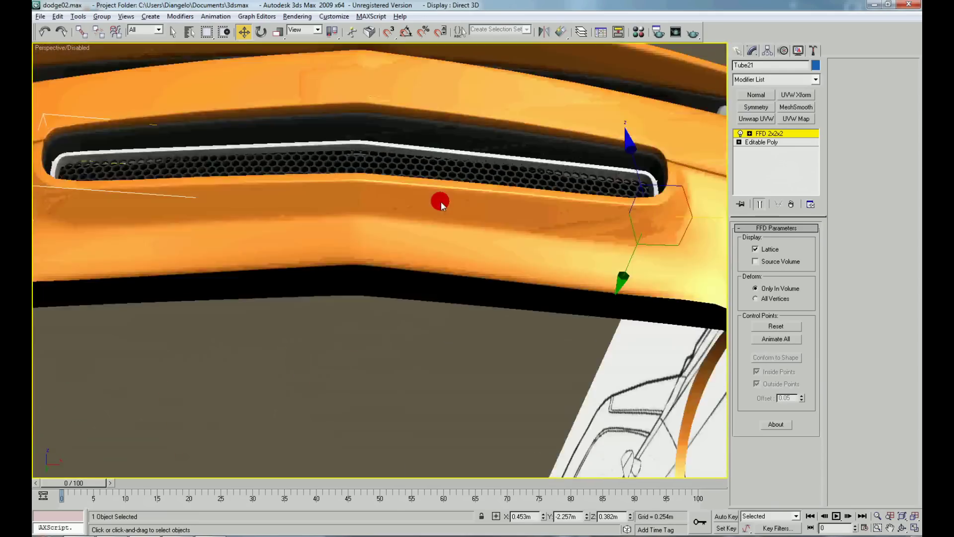
scroll(482, 328, down, 2)
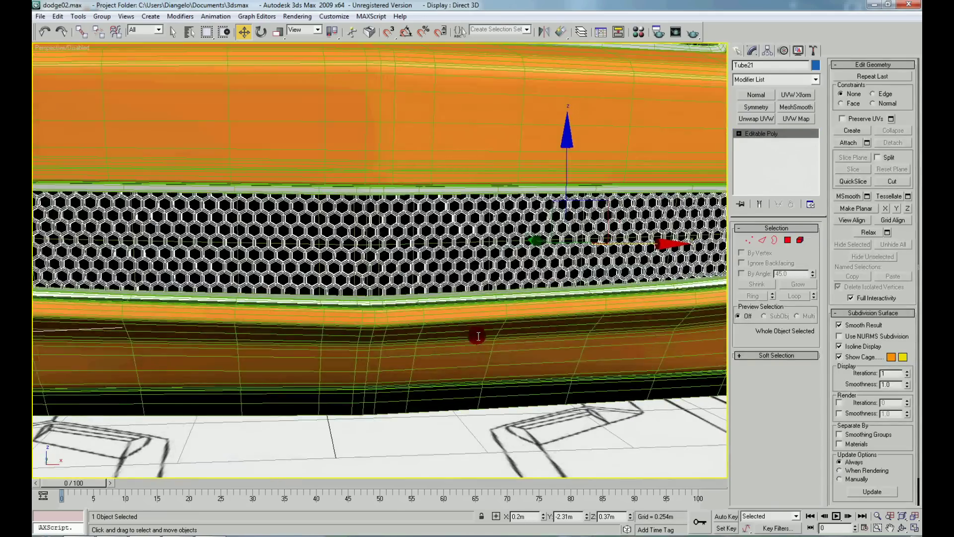
scroll(447, 348, down, 5)
click(378, 420)
scroll(352, 348, down, 3)
mouse_move(368, 345)
alt+middle_down()
mouse_move(447, 341)
mouse_move(477, 362)
alt+middle_up()
scroll(469, 360, down, 3)
scroll(469, 360, up, 3)
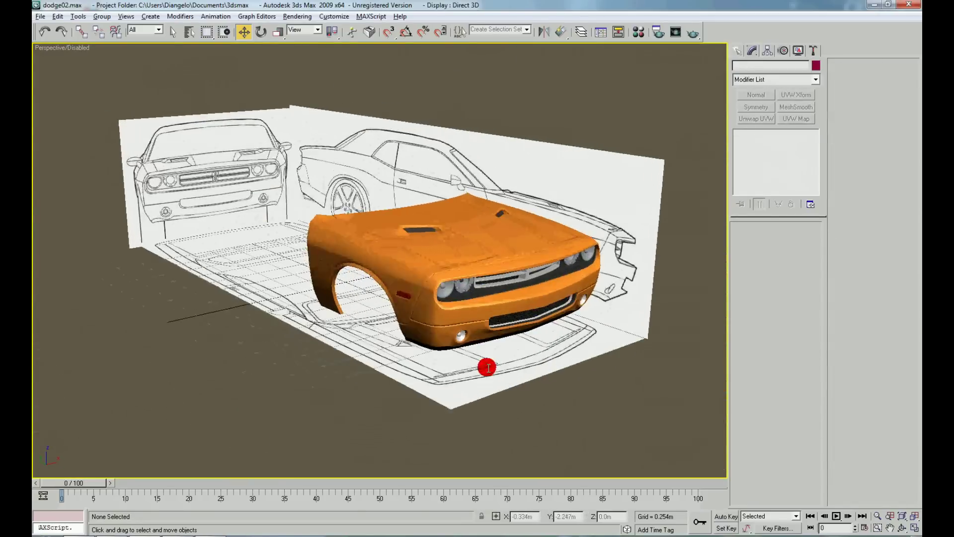
click(396, 282)
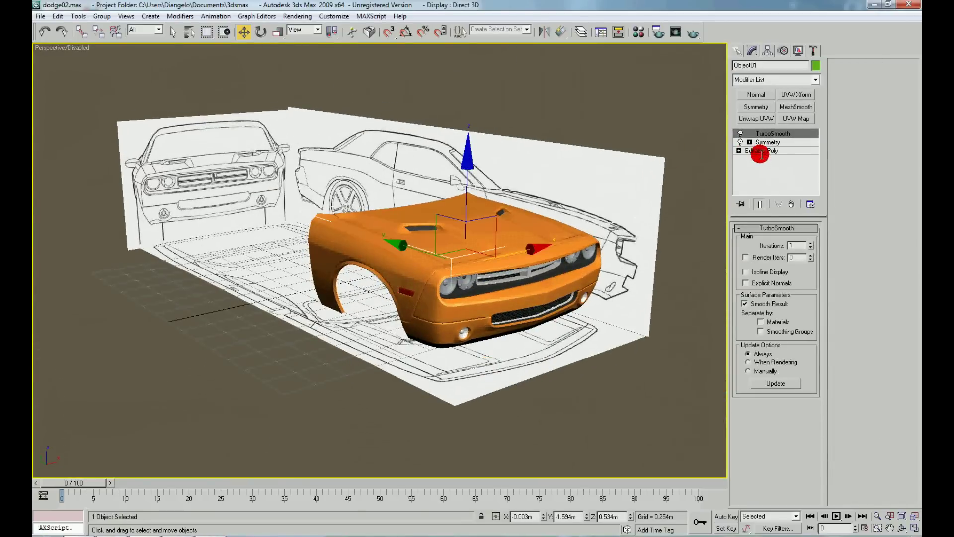
- Hide everything except the car body using Hide Unselected
click(760, 151)
scroll(550, 223, up, 2)
right_click(562, 282)
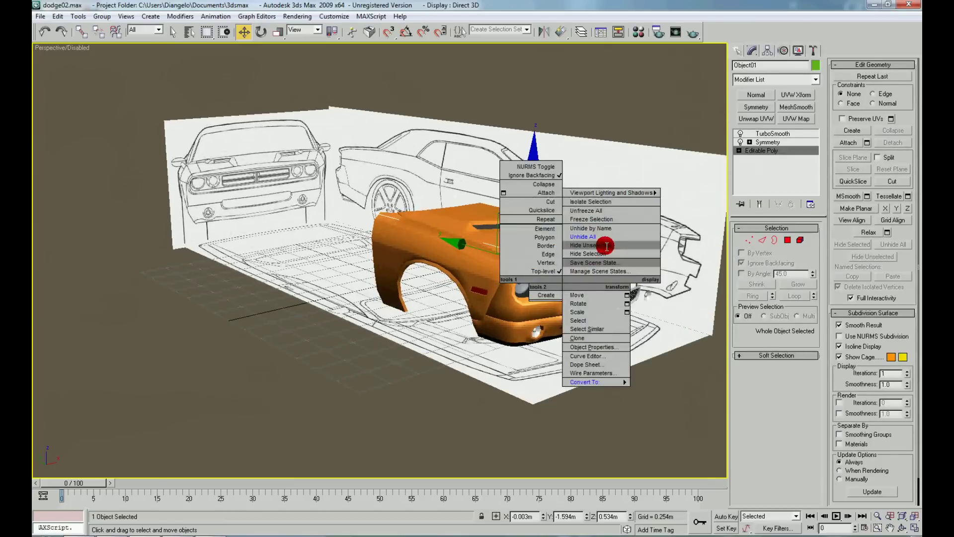
click(606, 246)
scroll(389, 217, up, 3)
scroll(383, 241, up, 2)
scroll(239, 269, up, 2)
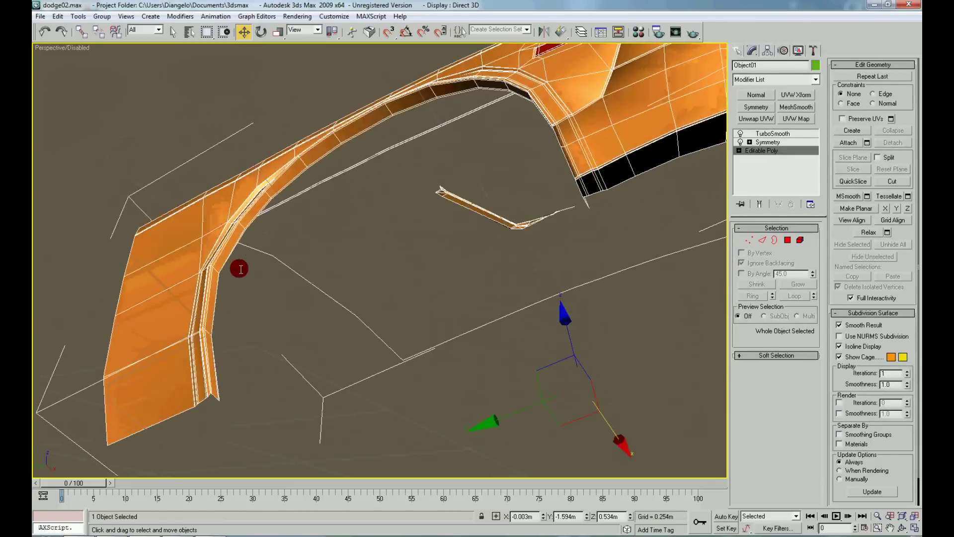
- In edge mode, select two fender arch edges and nudge them slightly sideways
right_click(239, 269)
click(219, 234)
scroll(362, 270, up, 3)
scroll(329, 276, up, 2)
mouse_move(329, 276)
alt+middle_down()
mouse_move(251, 300)
mouse_move(347, 166)
mouse_move(412, 278)
mouse_move(402, 327)
alt+middle_up()
click(405, 289)
ctrl+click(409, 326)
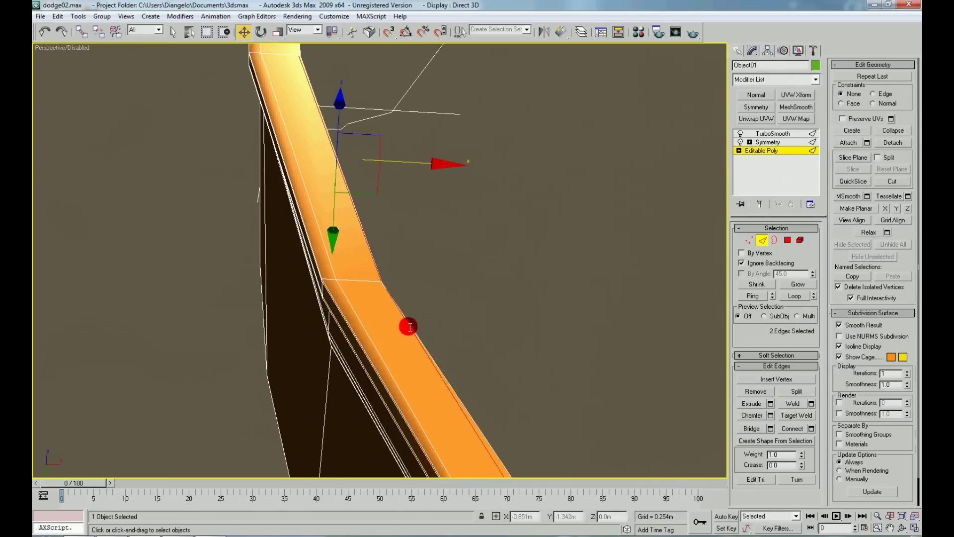
drag(414, 167, 416, 163)
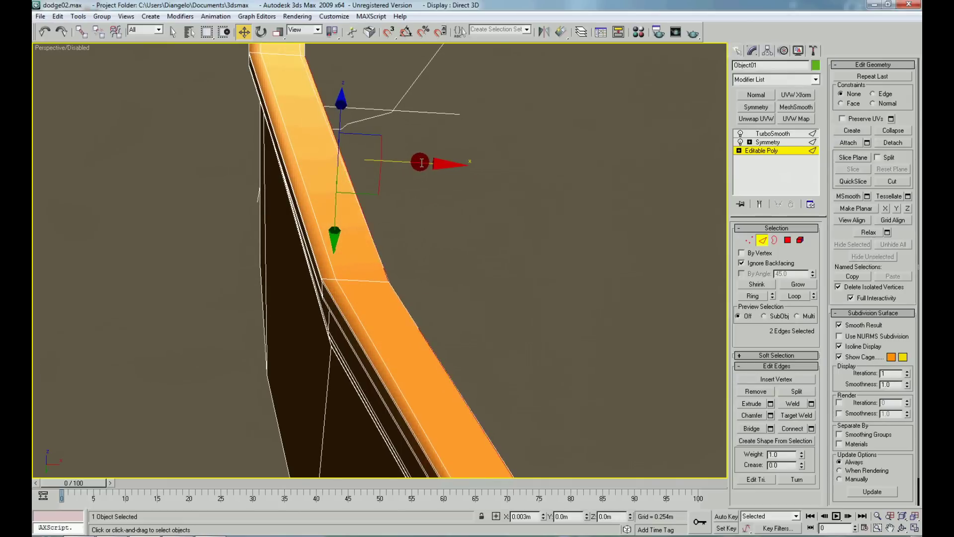
- Select two neighbouring vertices on the arch rim in vertex mode
right_click(400, 282)
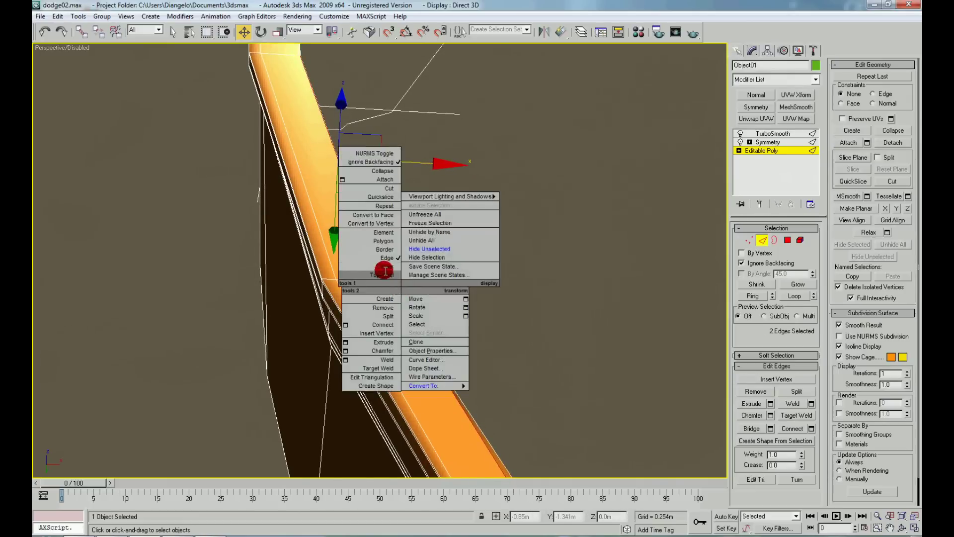
click(383, 269)
click(387, 281)
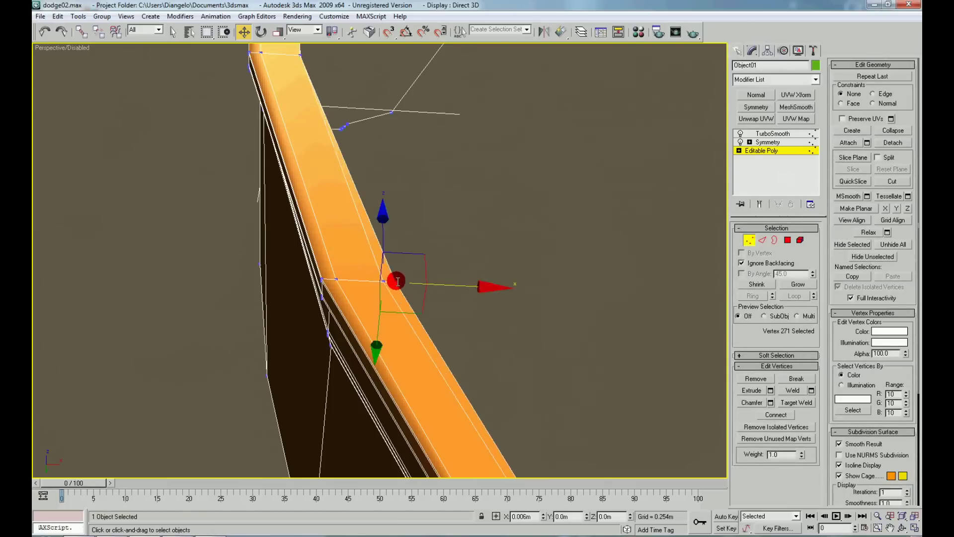
mouse_move(391, 283)
alt+middle_down()
mouse_move(422, 264)
mouse_move(496, 474)
mouse_move(420, 257)
mouse_move(409, 262)
mouse_move(442, 270)
alt+middle_up()
click(401, 266)
key(2)
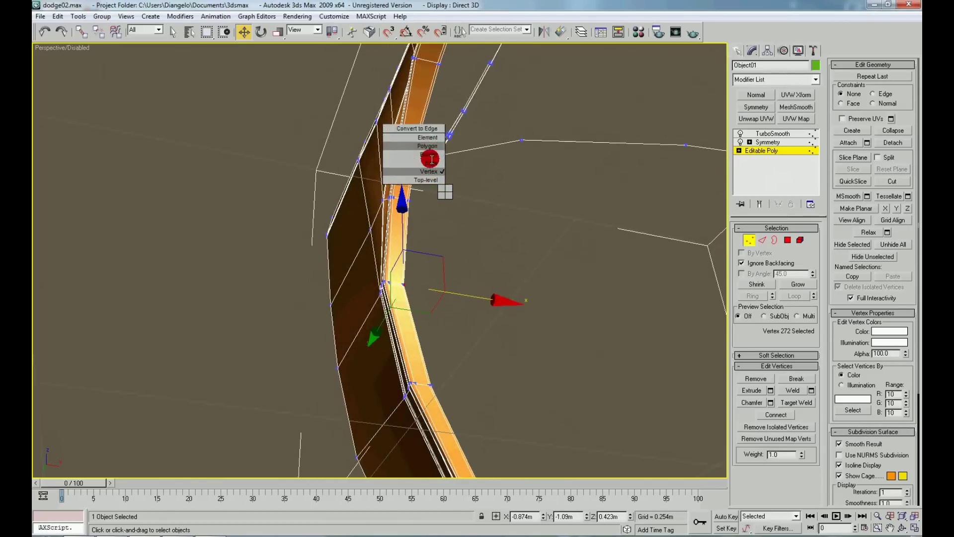
- Loop-select the arch rim edges, extending the selection to 23 edges
click(417, 155)
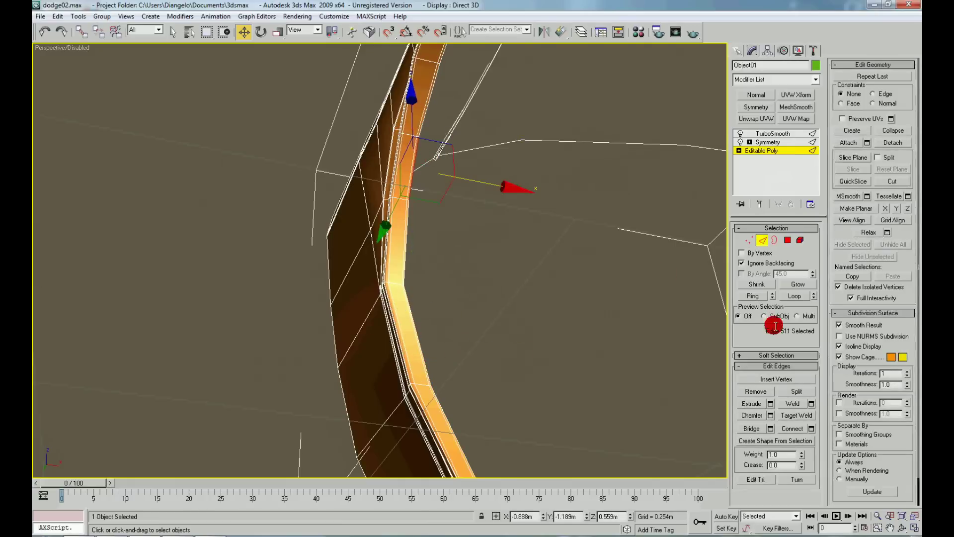
click(799, 297)
mouse_move(643, 267)
alt+middle_down()
mouse_move(580, 276)
mouse_move(632, 262)
mouse_move(645, 280)
mouse_move(441, 292)
mouse_move(400, 330)
mouse_move(557, 313)
alt+middle_up()
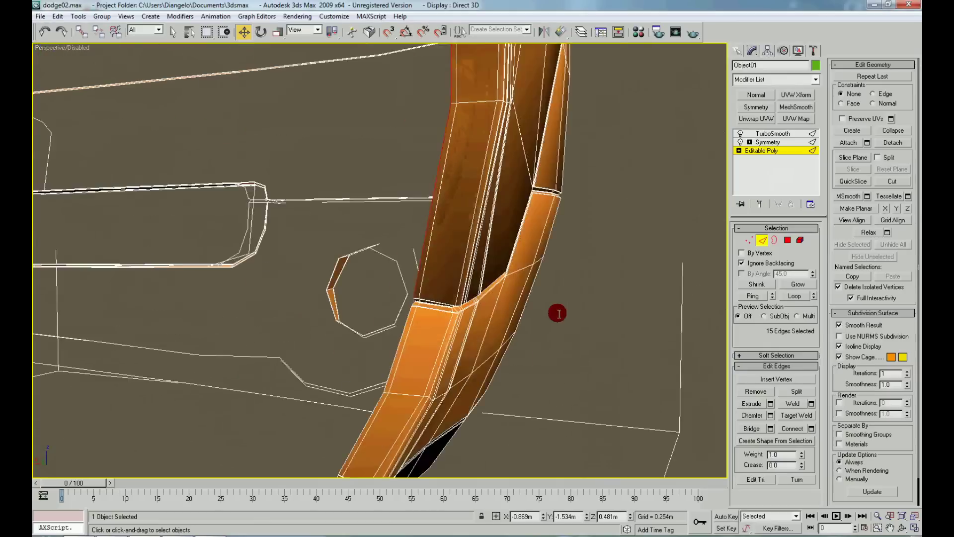
click(798, 297)
mouse_move(398, 279)
alt+middle_down()
mouse_move(385, 302)
mouse_move(277, 298)
mouse_move(305, 304)
alt+middle_up()
scroll(304, 304, up, 3)
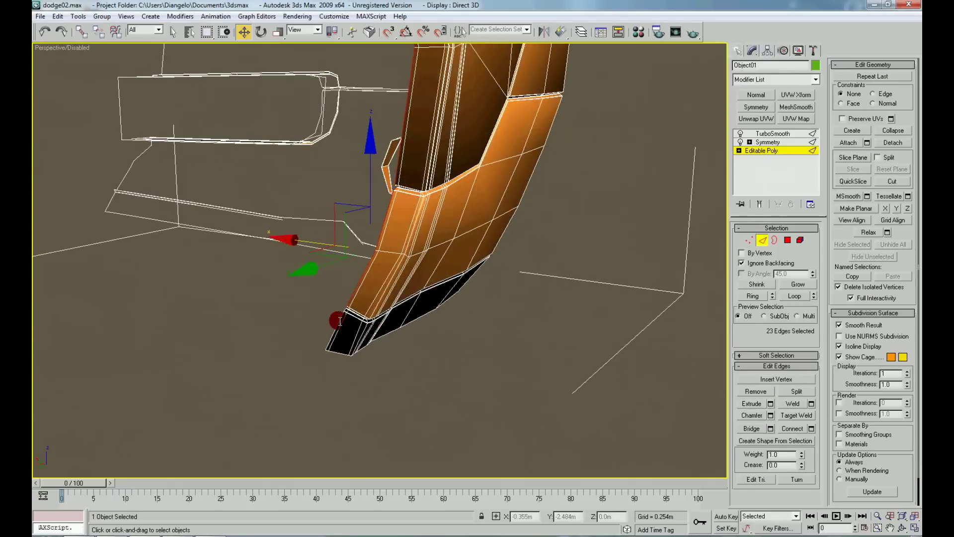
mouse_move(576, 302)
alt+middle_down()
mouse_move(434, 321)
mouse_move(460, 309)
alt+middle_up()
- Shift-drag the rim edges to extrude an inner strip and flatten it with Make Planar X
mouse_move(372, 285)
shift+mouse_down()
mouse_move(272, 283)
mouse_move(319, 269)
shift+mouse_up()
click(885, 208)
click(896, 208)
click(852, 220)
click(909, 209)
- Orbit around the wheel arch while switching between polygon and edge levels
mouse_move(547, 239)
alt+middle_down()
mouse_move(375, 276)
mouse_move(398, 327)
alt+middle_up()
mouse_move(396, 388)
alt+middle_down()
mouse_move(388, 405)
mouse_move(400, 398)
mouse_move(405, 362)
mouse_move(386, 412)
mouse_move(341, 276)
mouse_move(357, 256)
mouse_move(374, 179)
mouse_move(372, 249)
alt+middle_up()
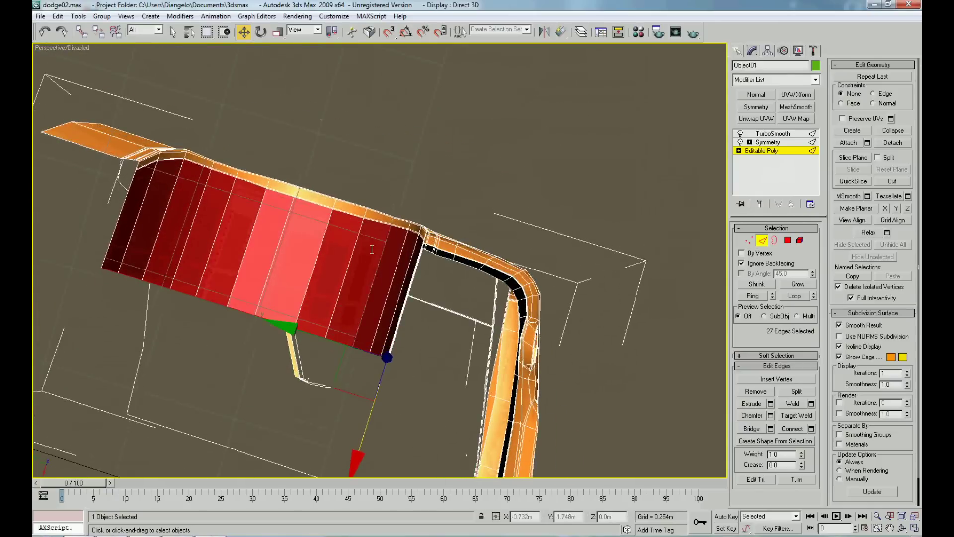
right_click(367, 241)
click(354, 203)
mouse_move(353, 202)
alt+middle_down()
mouse_move(277, 255)
mouse_move(237, 251)
mouse_move(434, 283)
alt+middle_up()
right_click(434, 283)
click(420, 253)
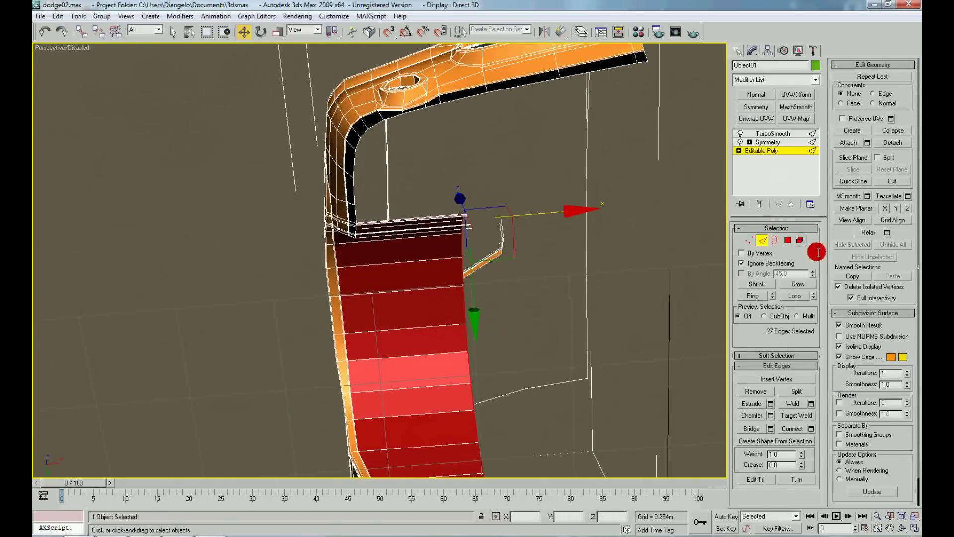
- Select the inner arch faces and detach them as a separate lip
click(798, 239)
alt+middle_drag(547, 248, 625, 253)
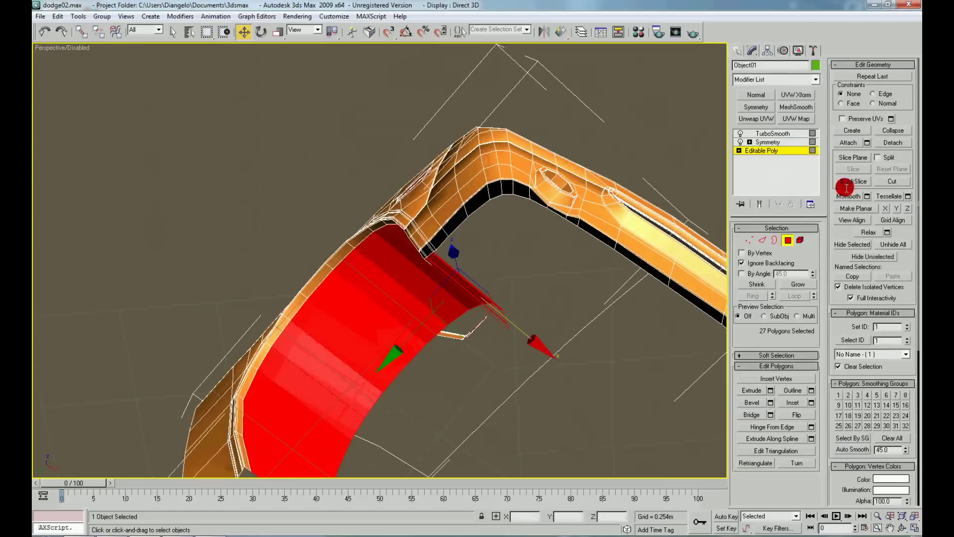
click(894, 148)
click(517, 277)
mouse_move(454, 277)
alt+middle_down()
mouse_move(472, 293)
mouse_move(477, 347)
mouse_move(495, 311)
mouse_move(385, 320)
alt+middle_up()
alt+middle_drag(465, 311, 492, 323)
click(797, 393)
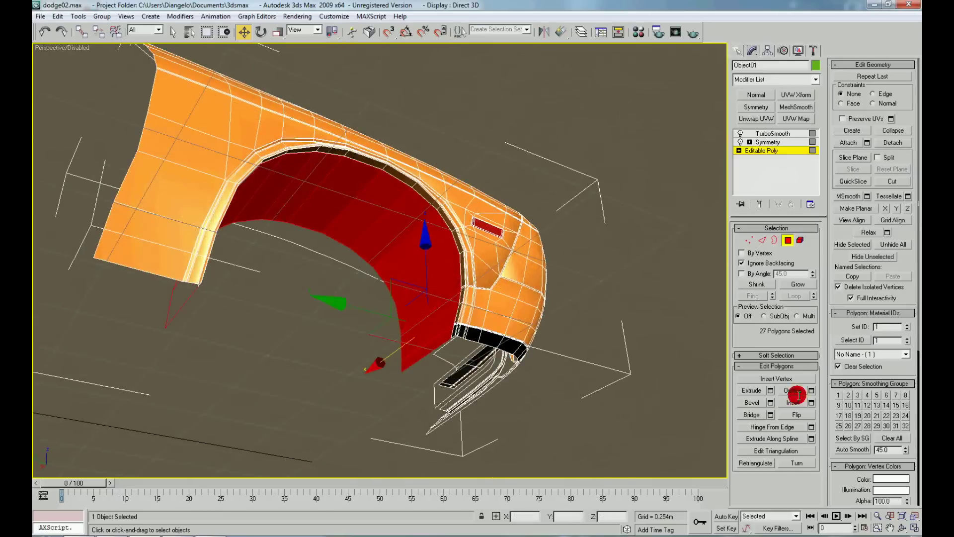
- Switch to vertex mode and box-select the vertices at the arch corner
right_click(450, 343)
click(431, 315)
alt+middle_drag(431, 315, 385, 315)
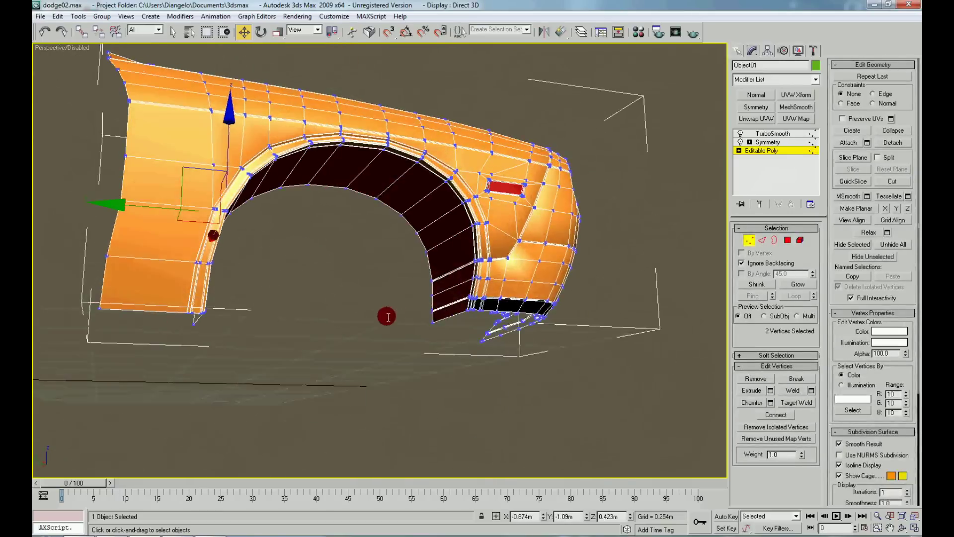
scroll(466, 333, up, 5)
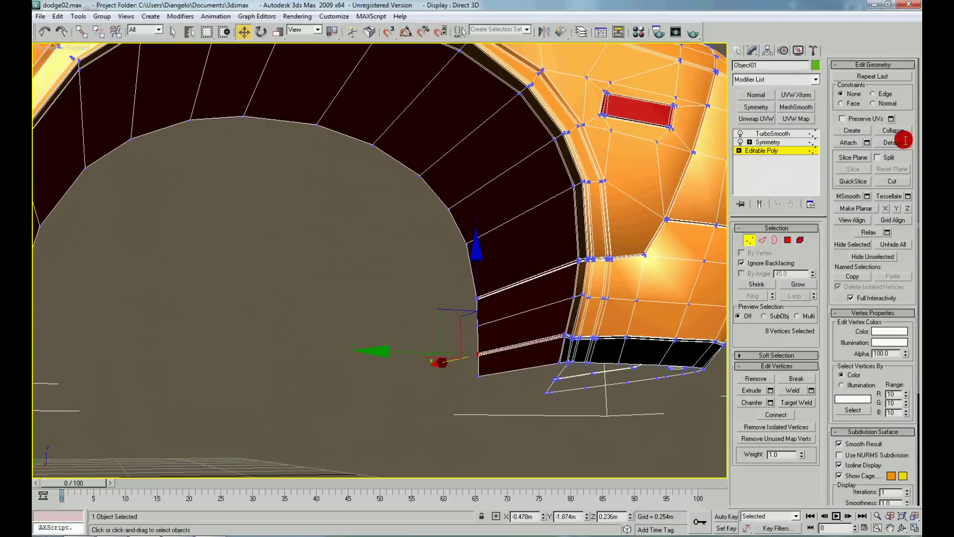
drag(437, 271, 485, 310)
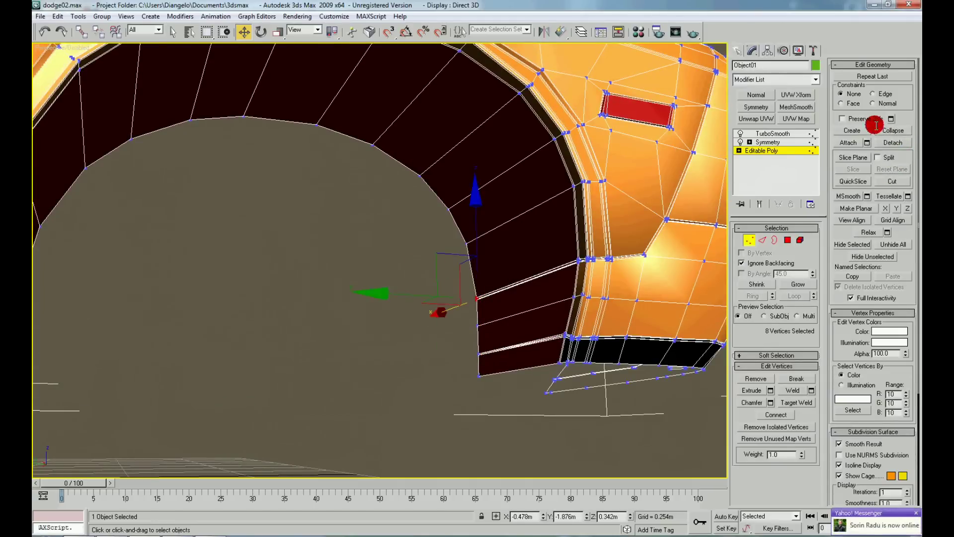
scroll(341, 265, down, 3)
alt+middle_drag(301, 277, 345, 212)
right_click(286, 221)
click(328, 200)
- Scale the arch edge loop down to 93%
right_click(331, 220)
click(355, 247)
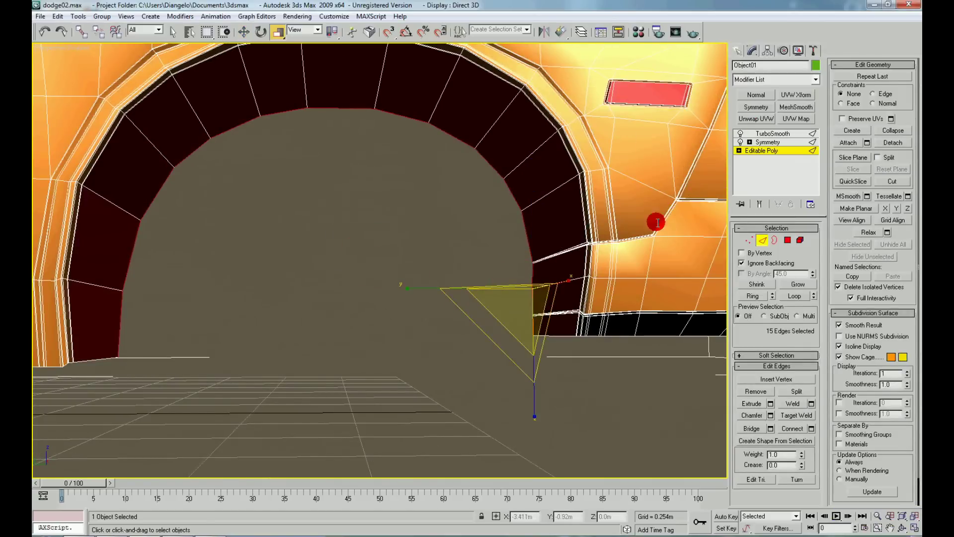
drag(524, 302, 526, 305)
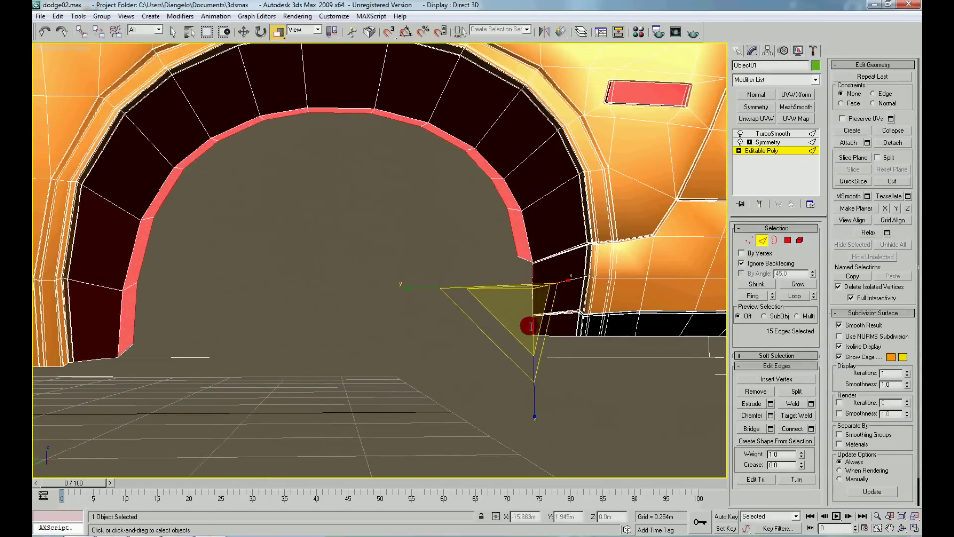
scroll(513, 267, up, 2)
scroll(546, 278, up, 3)
- Merge the two selected vertices into one
right_click(553, 281)
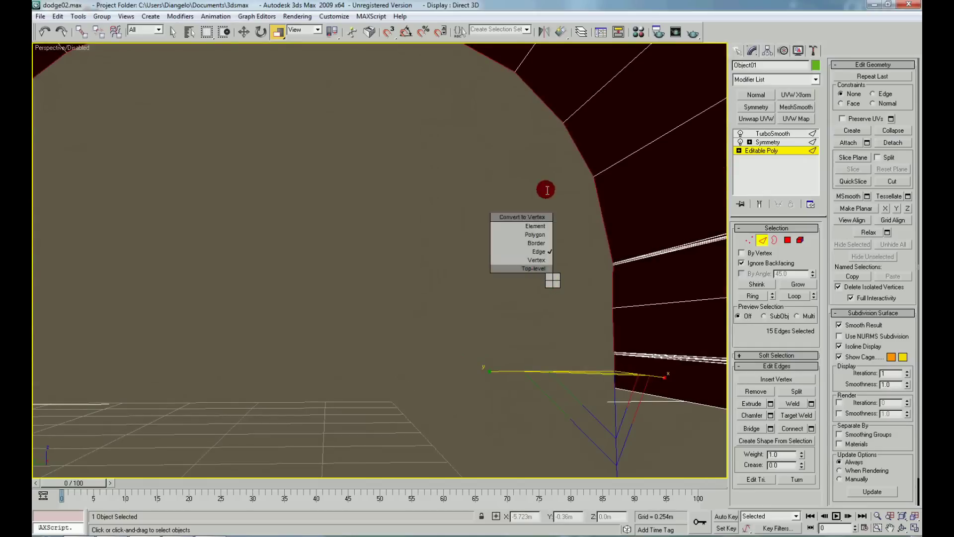
click(535, 260)
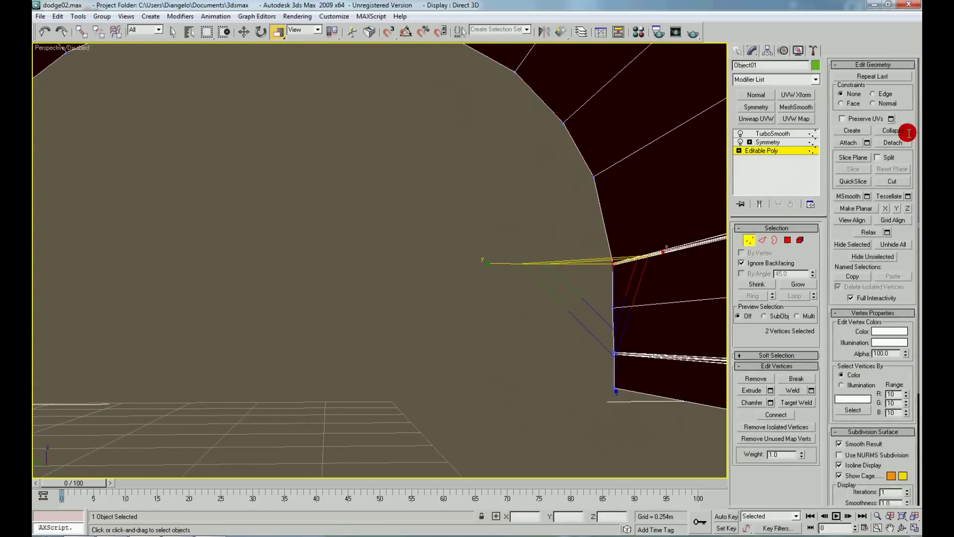
click(894, 128)
scroll(522, 248, down, 3)
- Toggle between edge and face levels, undo and redo an edge change, then clear the selection
right_click(364, 244)
click(354, 212)
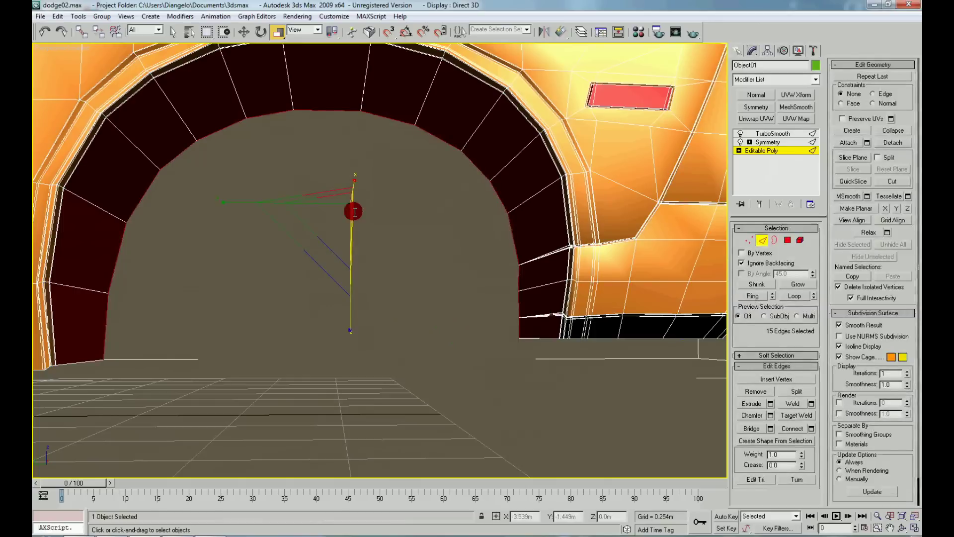
right_click(484, 263)
click(491, 206)
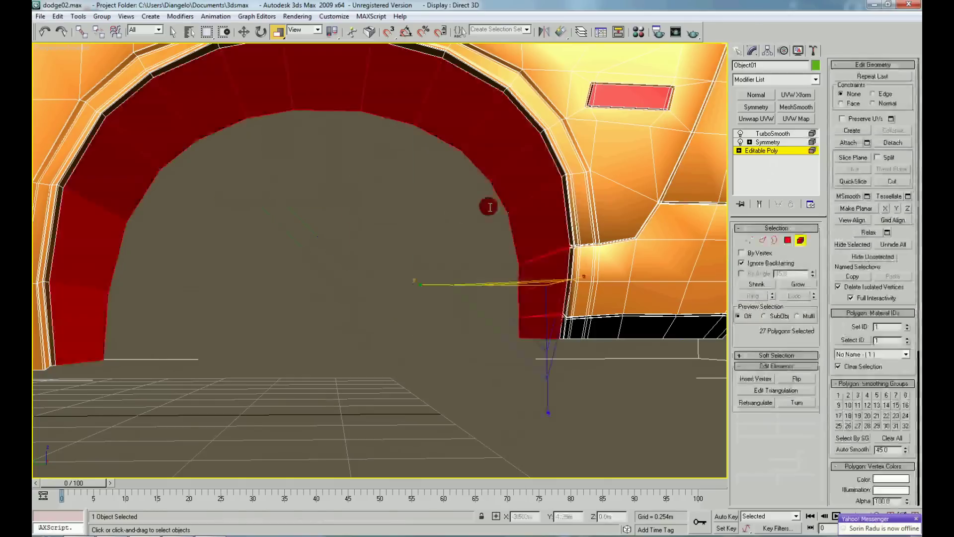
click(442, 258)
right_click(426, 213)
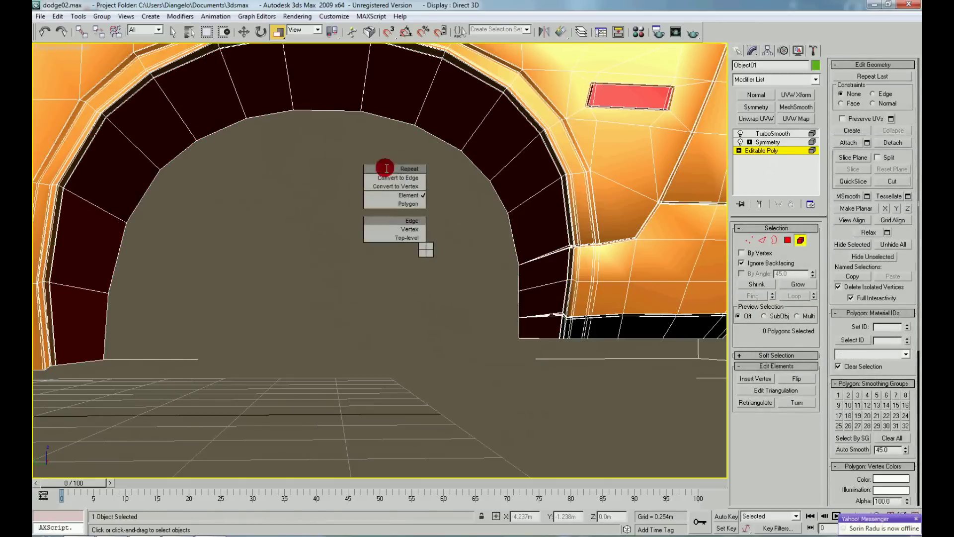
click(396, 204)
right_click(278, 240)
click(320, 230)
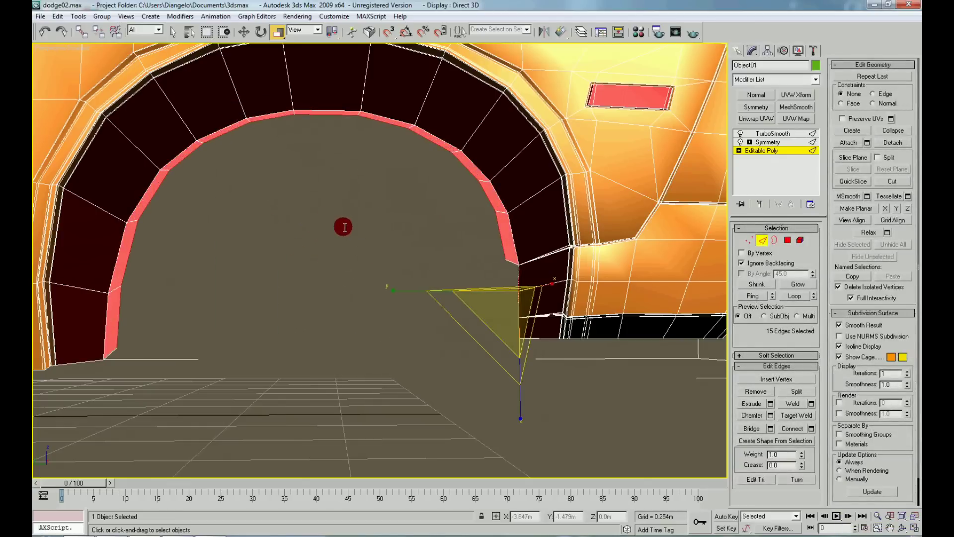
click(343, 224)
click(338, 221)
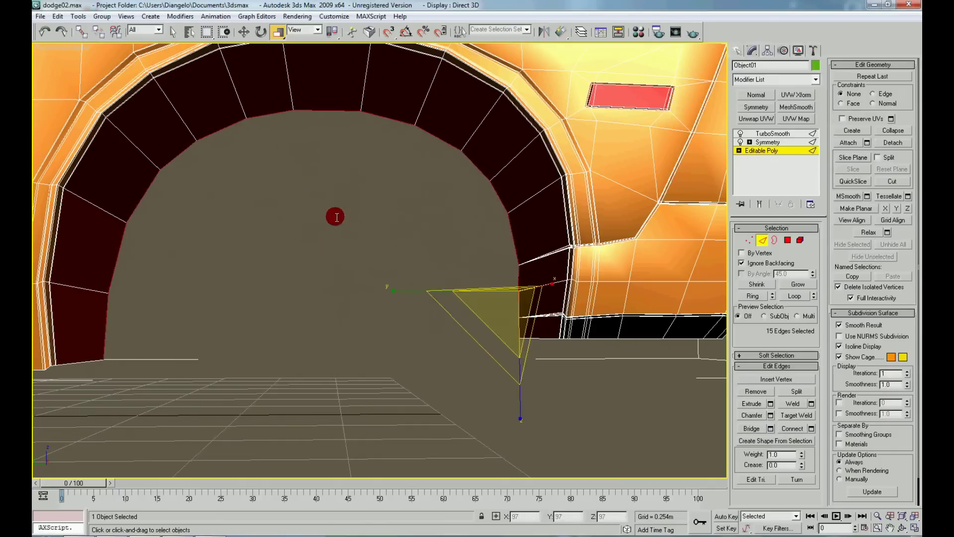
click(406, 249)
- Box-select the lip's bottom open border
right_click(470, 323)
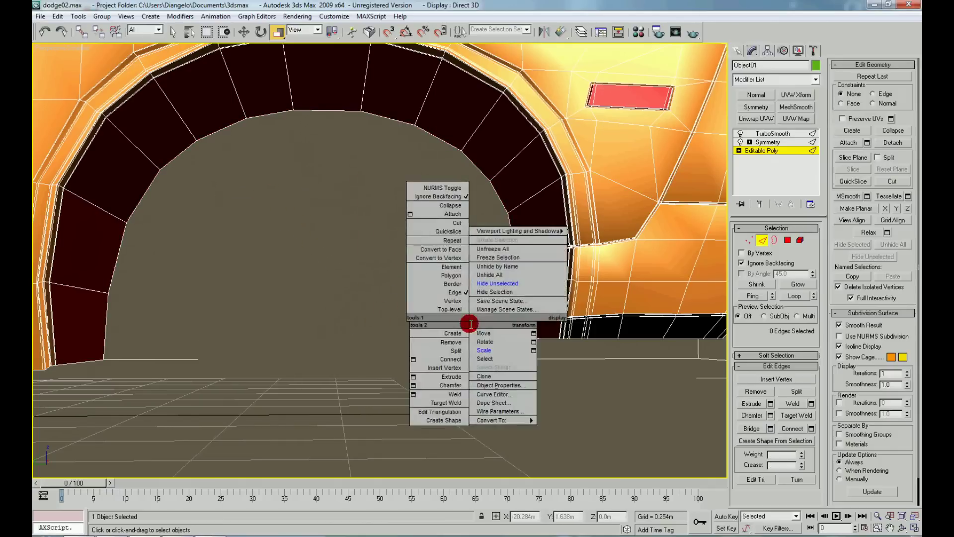
click(459, 304)
alt+middle_drag(466, 302, 473, 279)
right_click(473, 276)
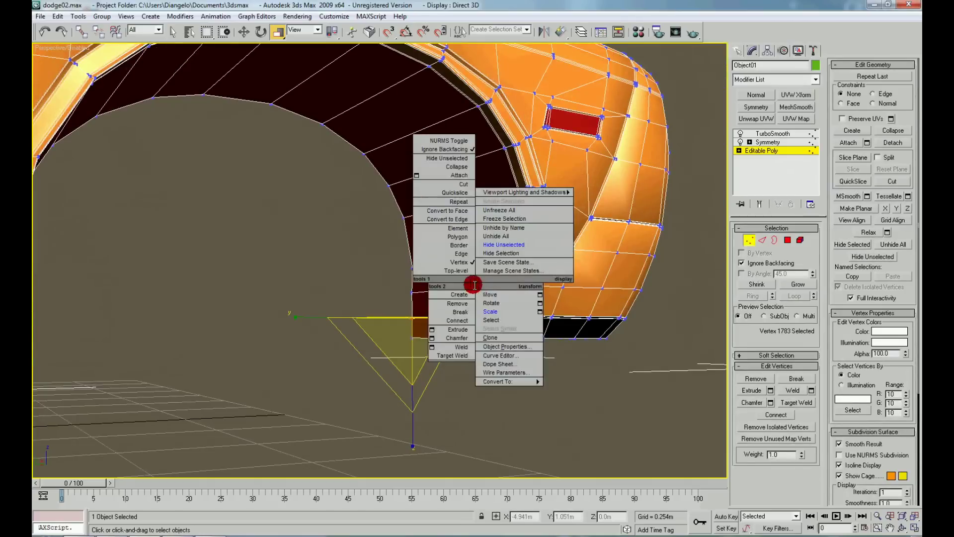
click(462, 247)
drag(460, 242, 477, 278)
drag(477, 329, 477, 329)
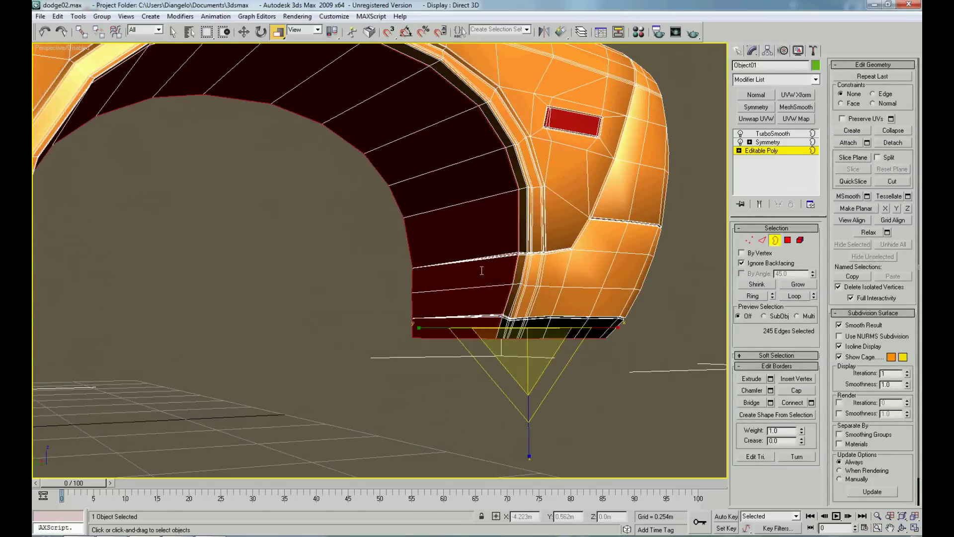
- Convert the border to edges, extend with Ring, and Connect with 2 segments
right_click(477, 269)
click(464, 239)
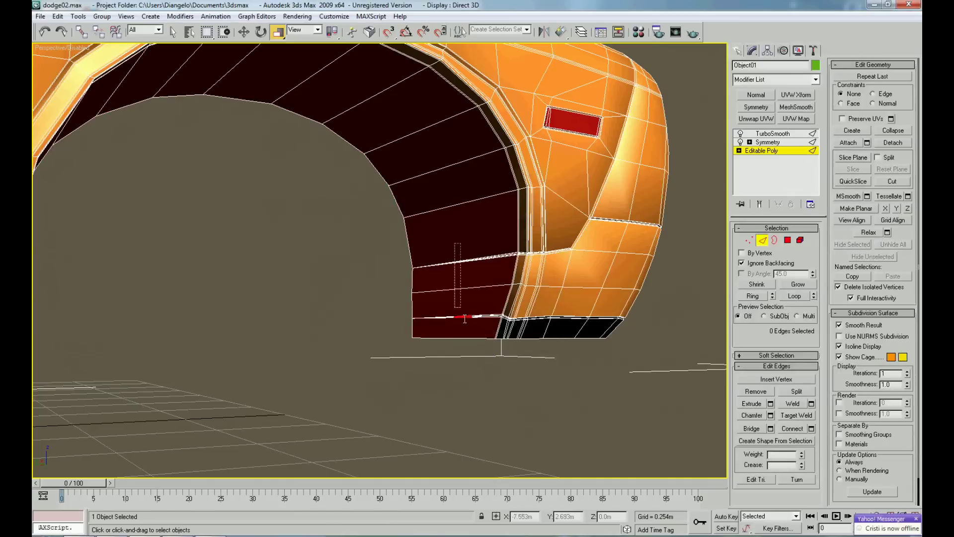
click(754, 296)
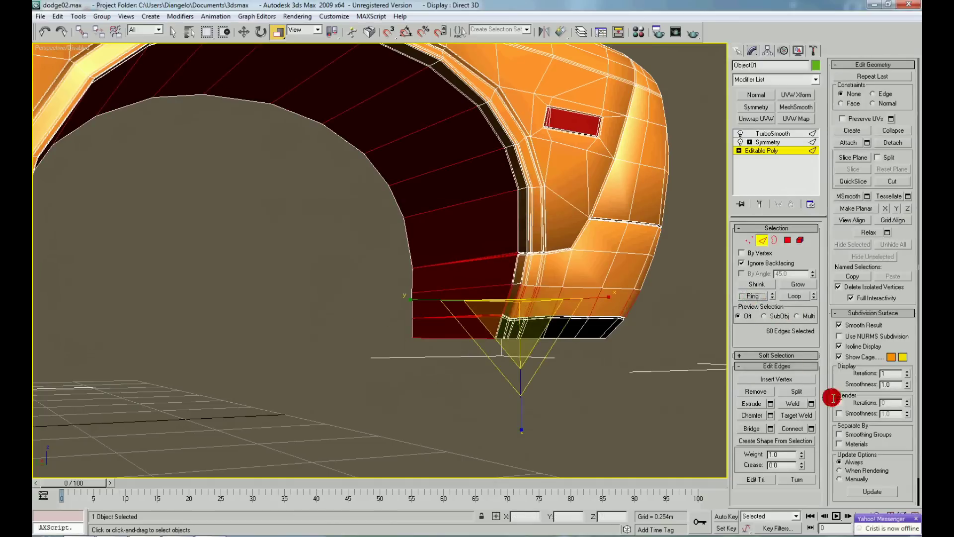
click(811, 429)
click(447, 291)
click(482, 311)
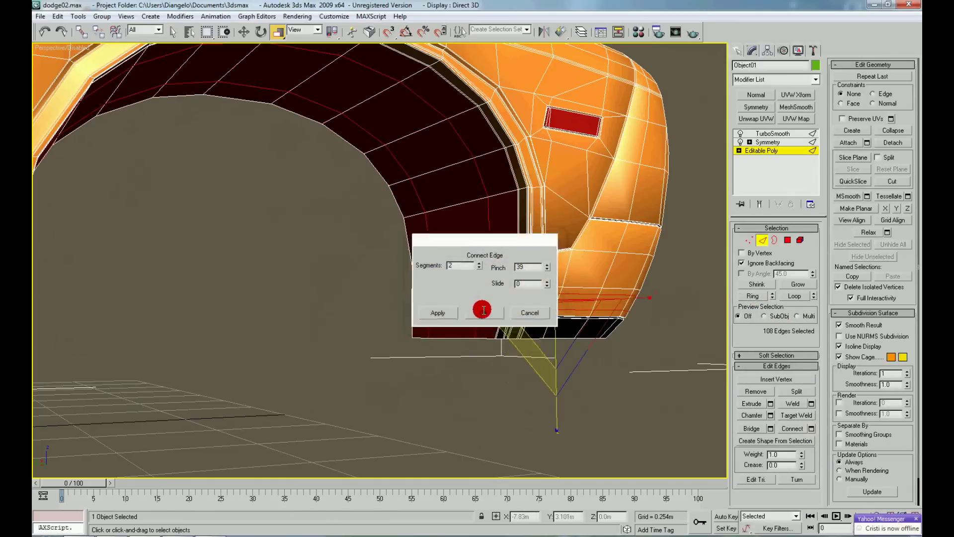
- Select more vertices on the lip in vertex mode
right_click(436, 281)
click(428, 243)
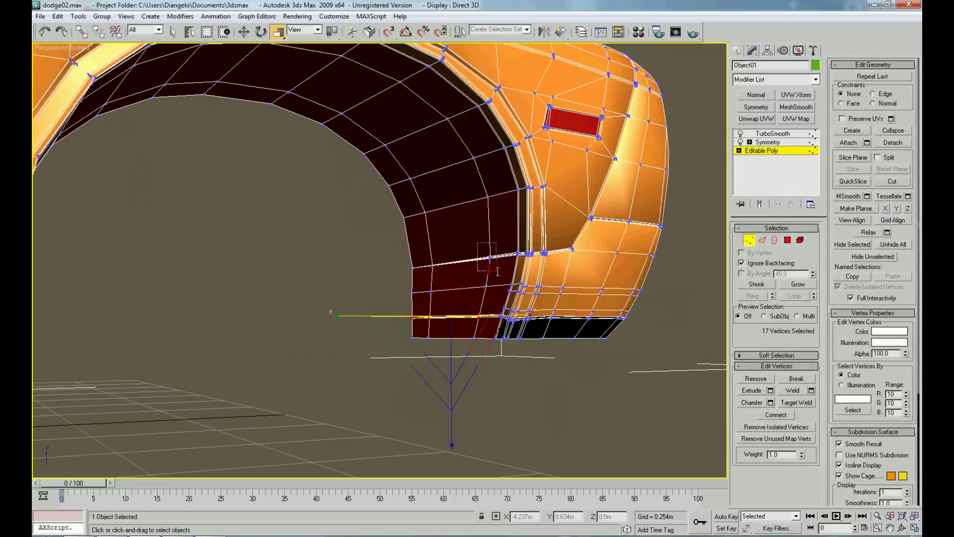
ctrl+click(512, 254)
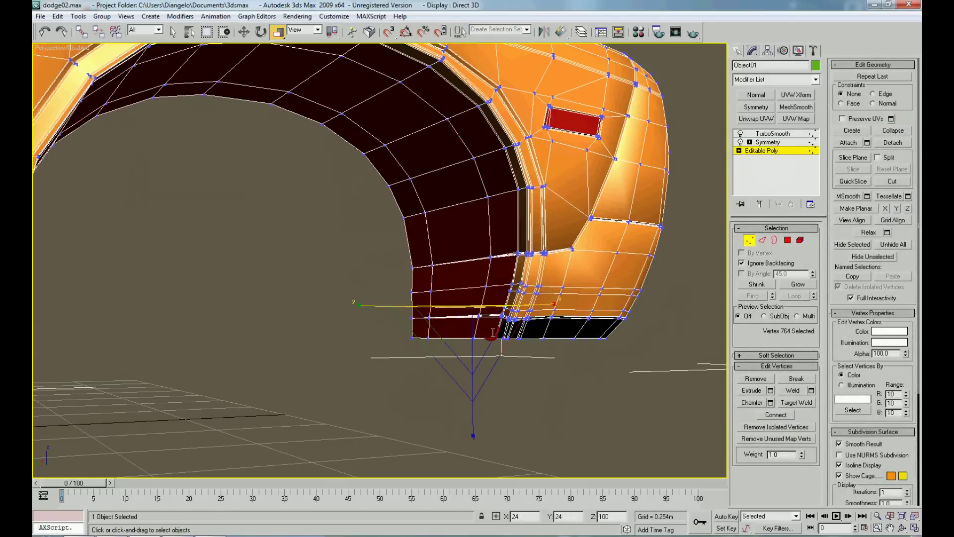
click(520, 386)
alt+middle_drag(486, 386, 499, 305)
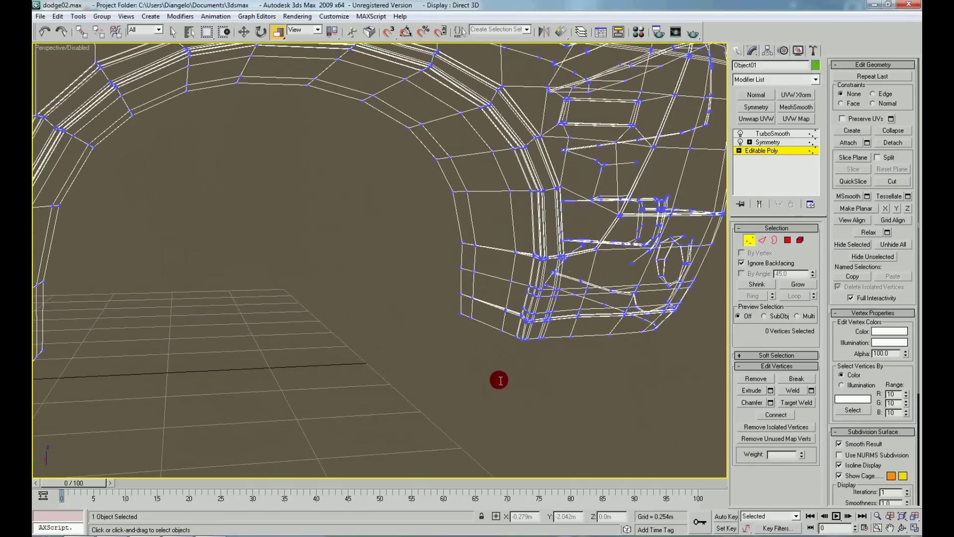
click(505, 314)
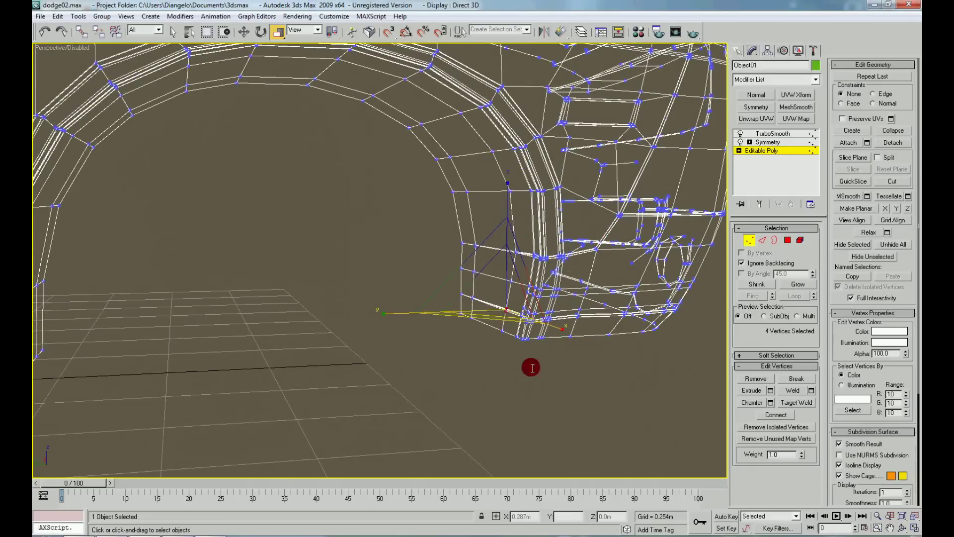
click(502, 328)
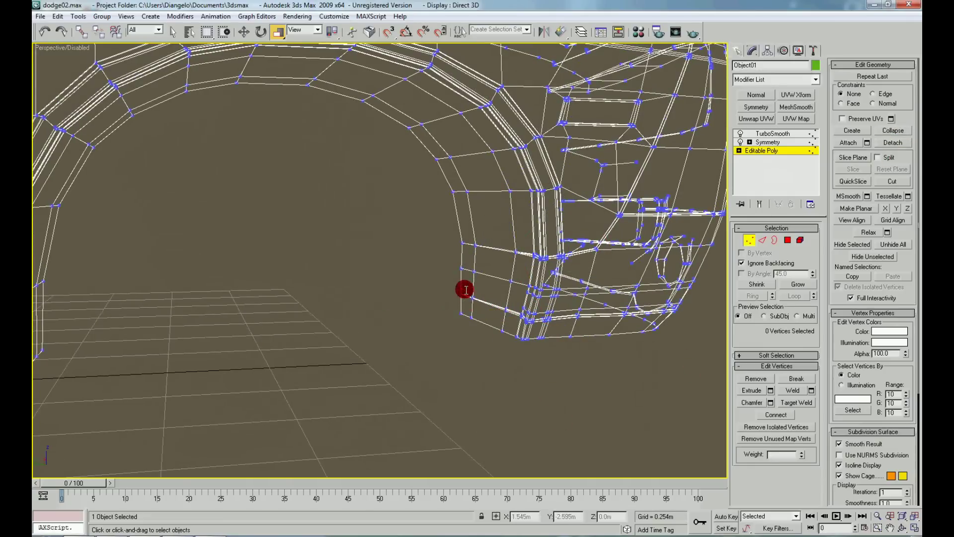
drag(465, 289, 525, 318)
click(676, 334)
scroll(660, 346, up, 2)
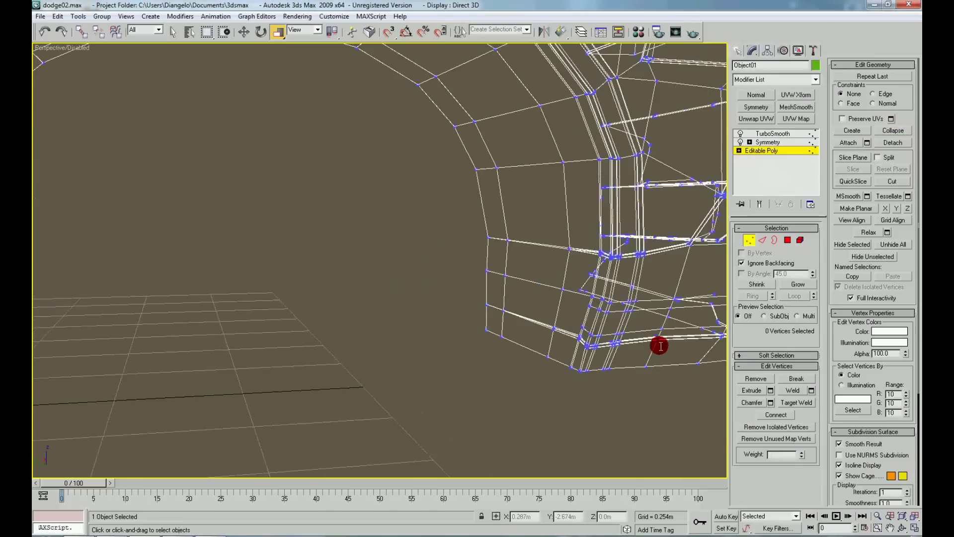
double_click(539, 319)
click(852, 168)
click(419, 378)
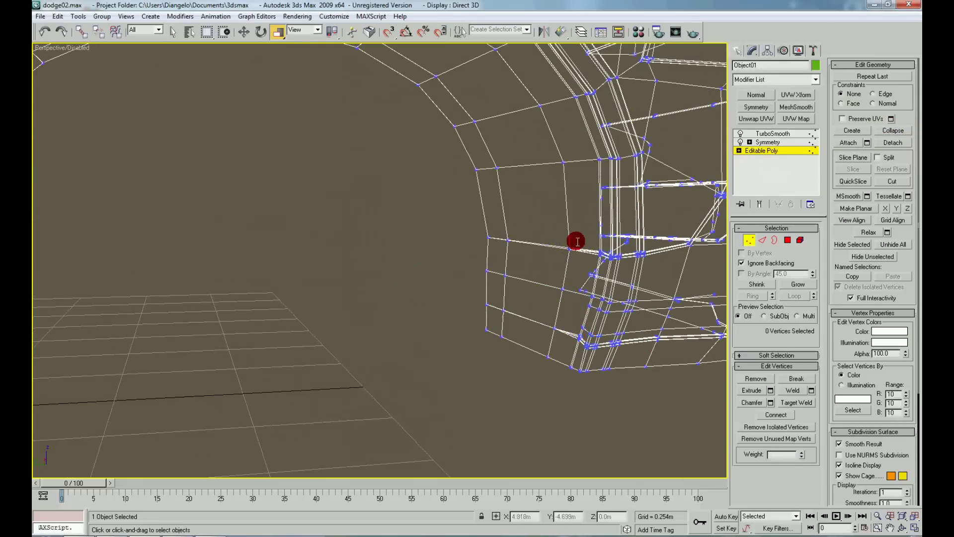
click(568, 246)
click(549, 233)
click(497, 233)
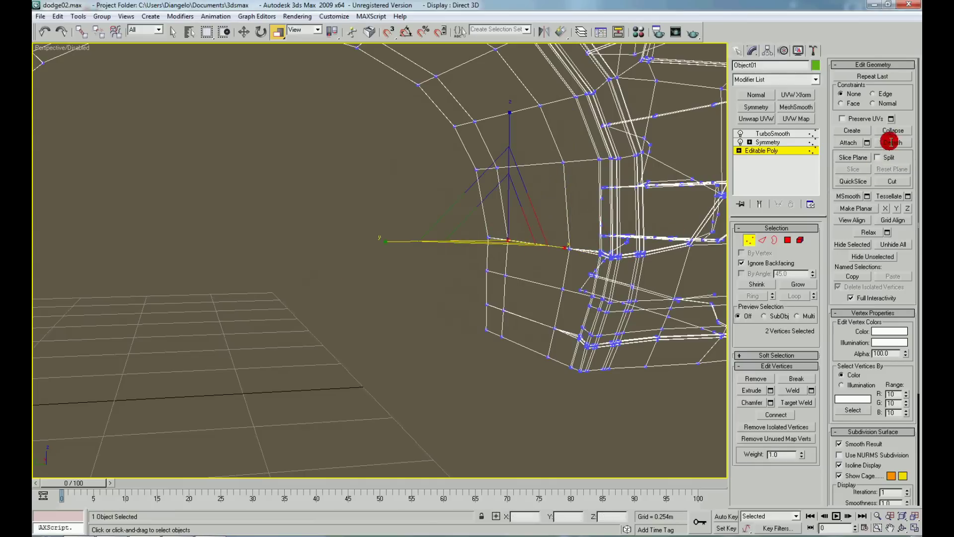
right_click(496, 219)
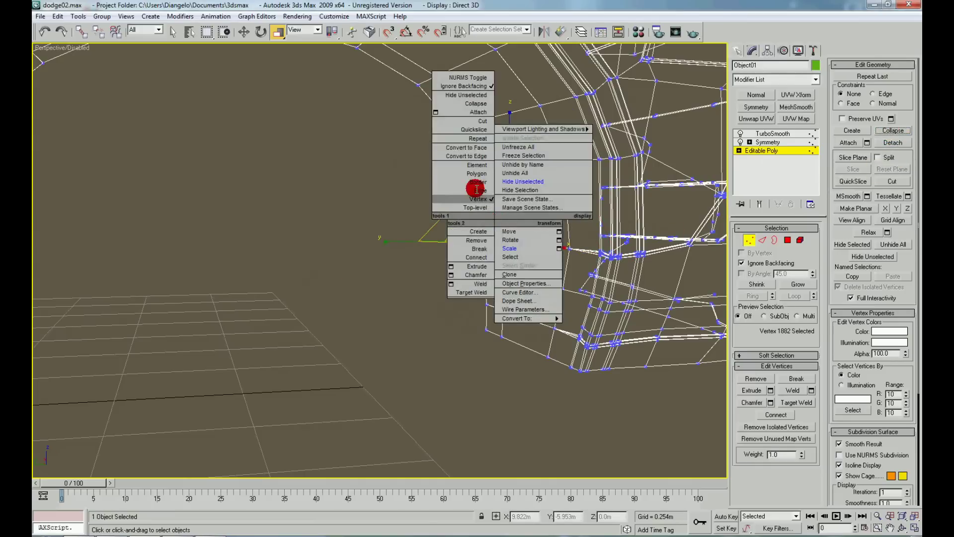
click(472, 187)
click(479, 196)
click(793, 295)
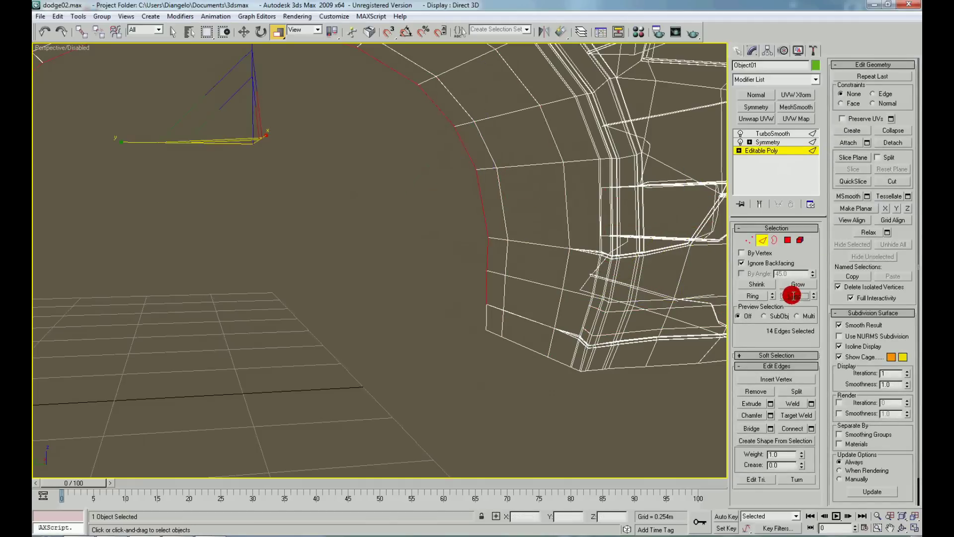
right_click(484, 315)
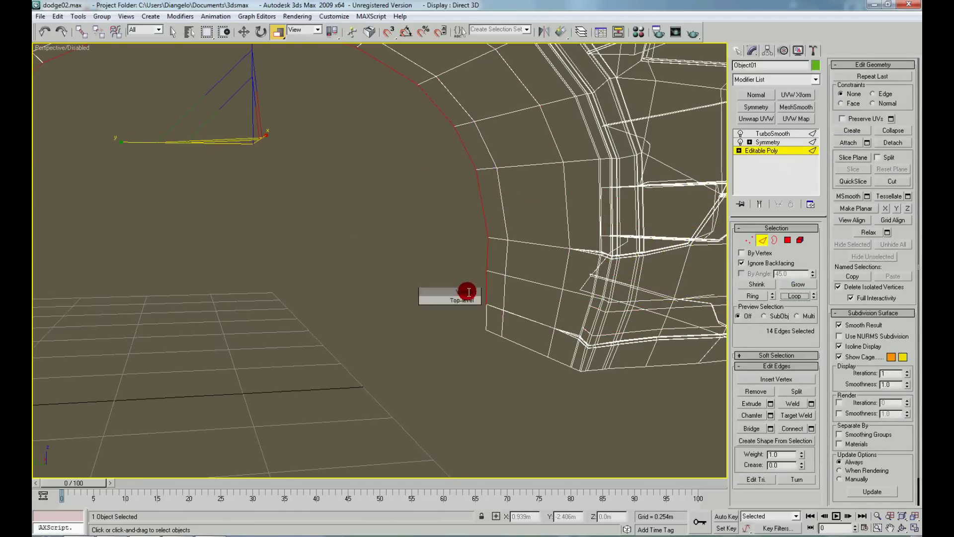
click(477, 295)
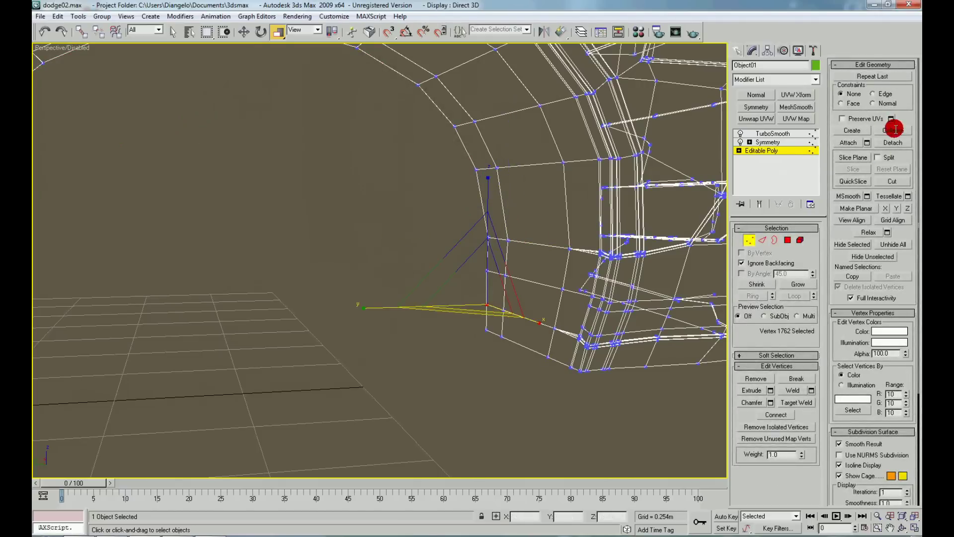
click(508, 339)
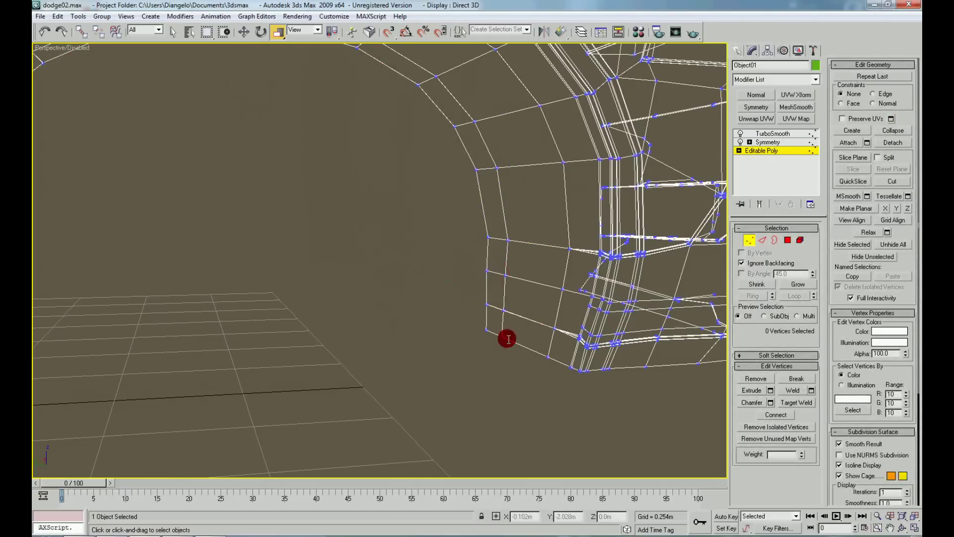
click(487, 304)
key(z)
click(518, 232)
scroll(517, 238, down, 5)
click(455, 291)
key(F3)
scroll(328, 293, down, 3)
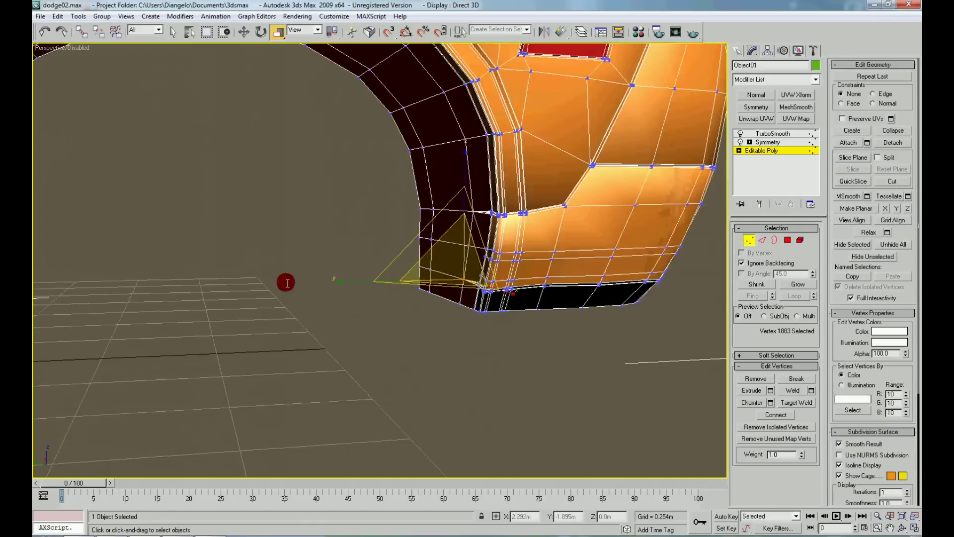
alt+middle_drag(285, 279, 424, 247)
ctrl+right_click(424, 243)
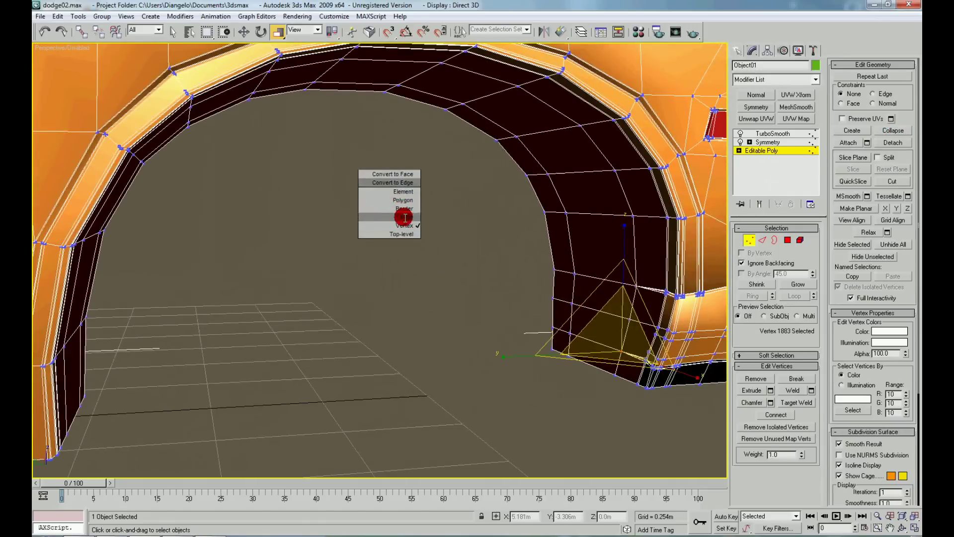
- Loop-select the inner arch edges and collapse them into one centre point
click(405, 218)
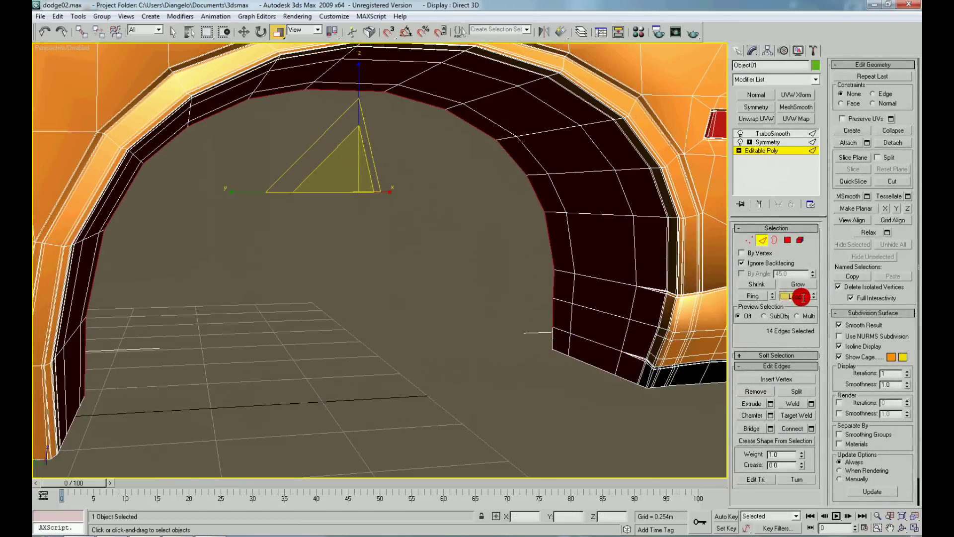
click(802, 297)
drag(366, 199, 354, 190)
click(874, 131)
ctrl+right_click(424, 187)
click(414, 161)
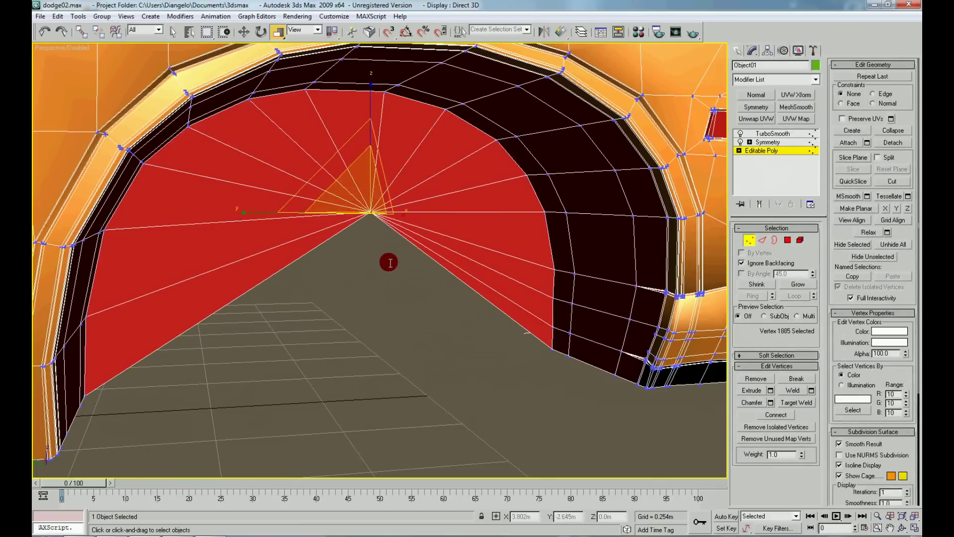
- In Left view, move the centre vertex down to the arch bottom
key(l)
scroll(385, 258, down, 3)
key(w)
scroll(392, 255, down, 5)
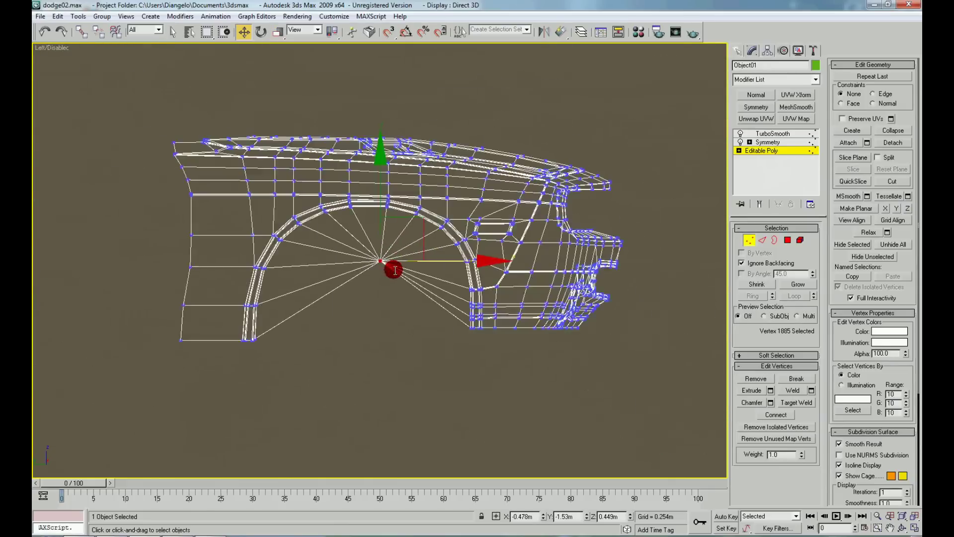
drag(425, 221, 418, 296)
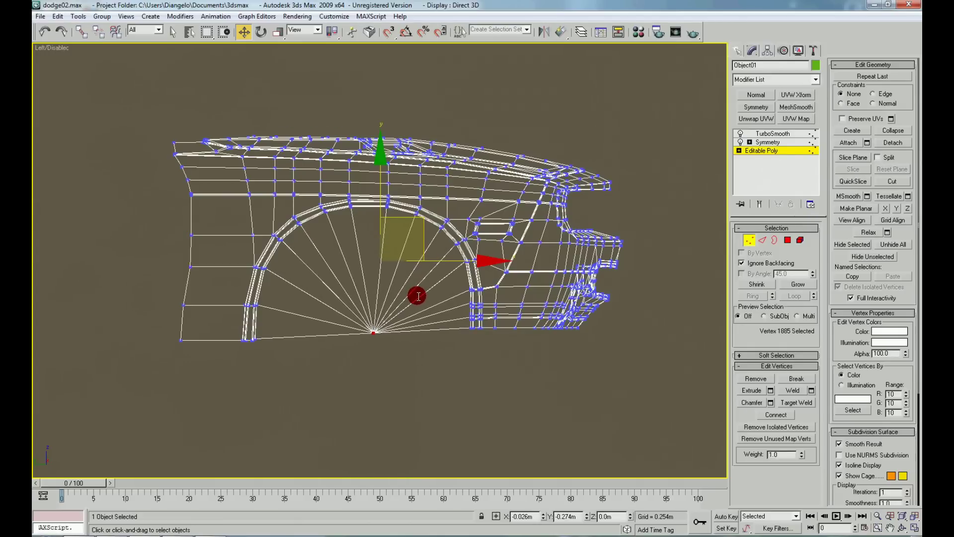
click(418, 358)
key(p)
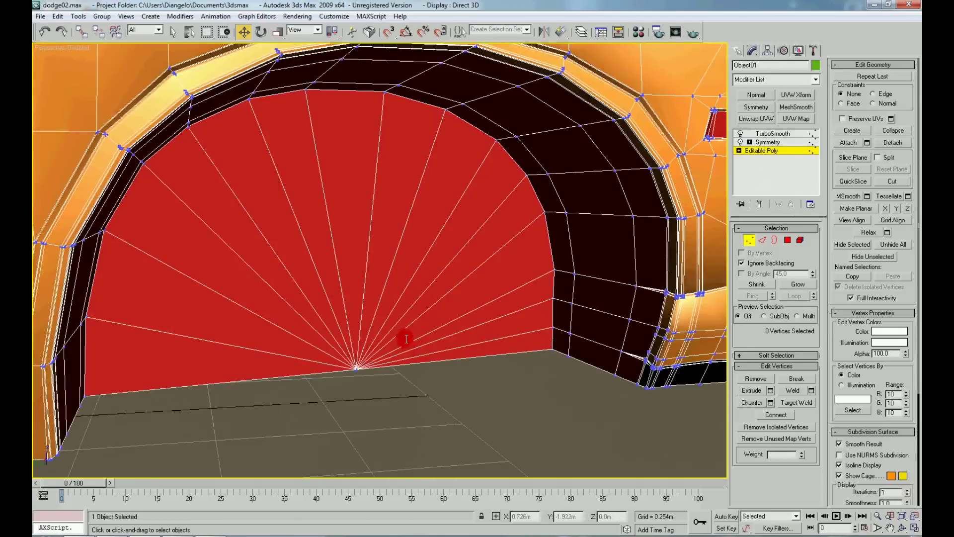
- Chamfer the inner rim edge loop by 0.043m
click(542, 241)
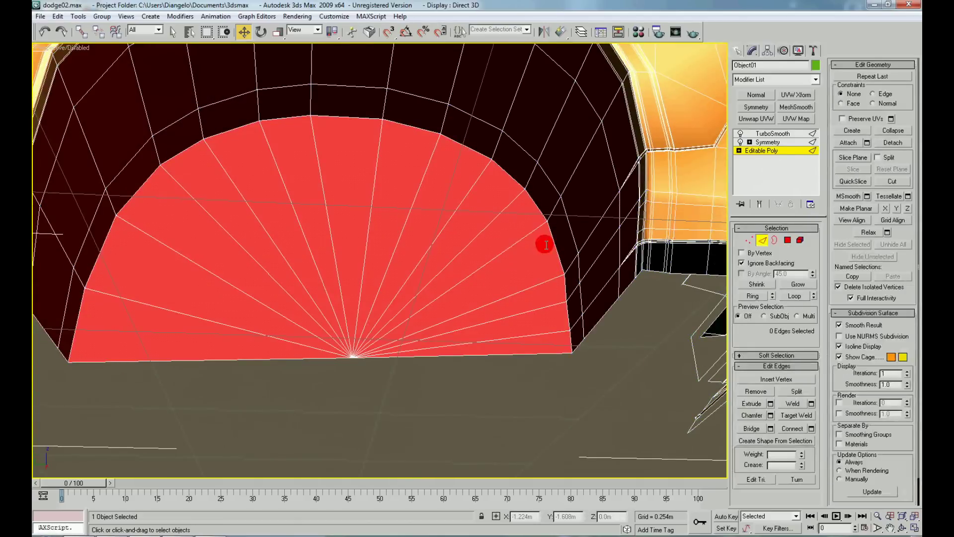
click(786, 295)
click(770, 414)
drag(461, 260, 468, 176)
click(454, 278)
- Box-select eight rim vertices and nudge them slightly
alt+middle_drag(504, 364, 545, 329)
right_click(545, 329)
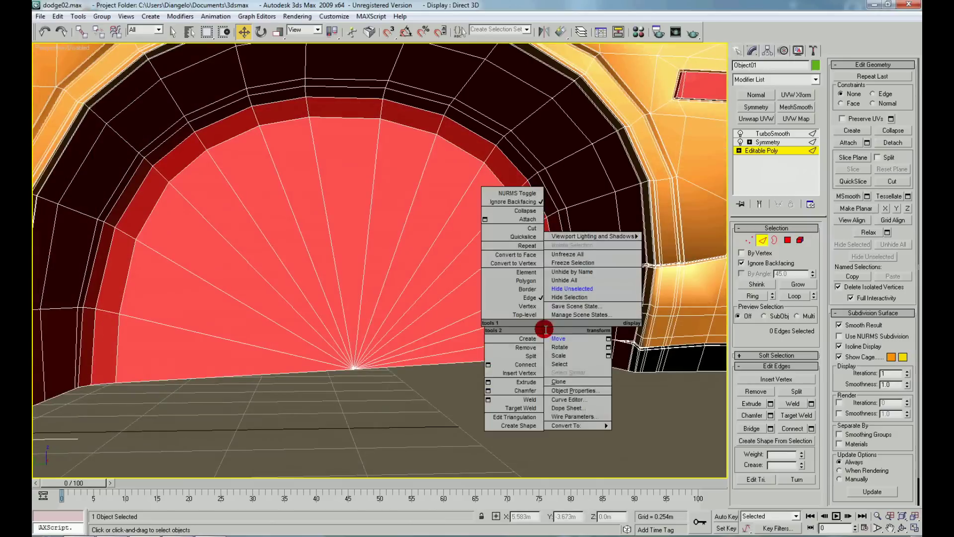
click(528, 306)
drag(588, 342, 587, 340)
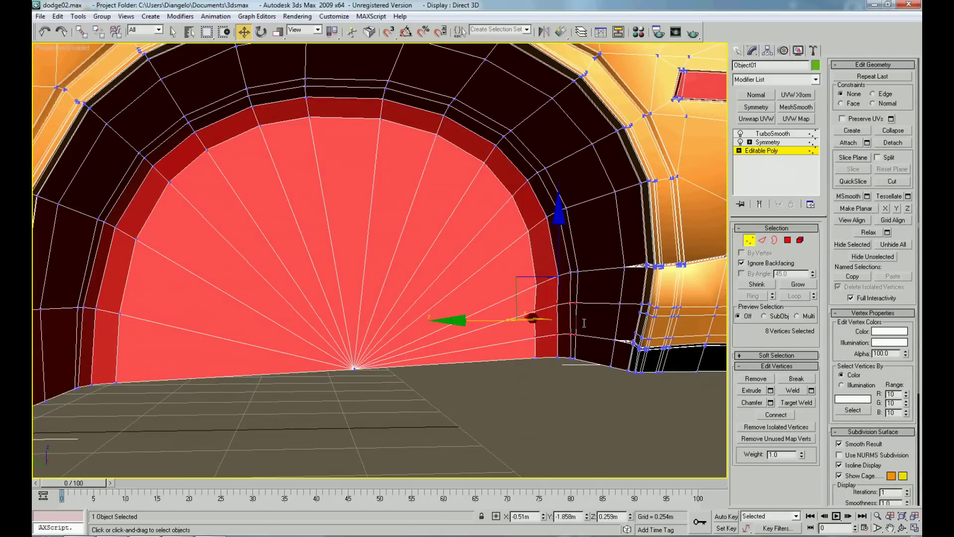
drag(497, 320, 498, 318)
- Assign the dark 03 - Default material to the wheel-well polygons
scroll(432, 359, down, 5)
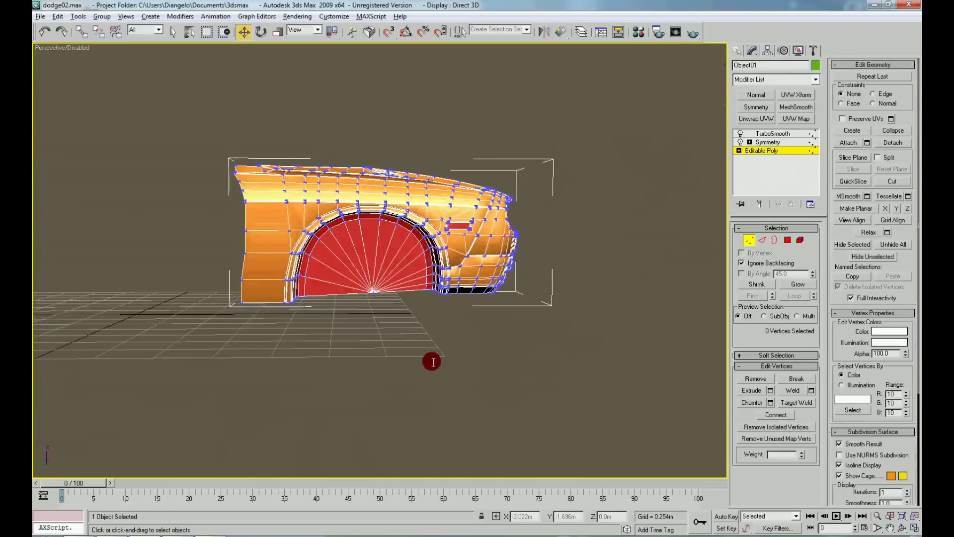
alt+middle_drag(433, 360, 396, 319)
right_click(385, 273)
click(385, 263)
double_click(365, 267)
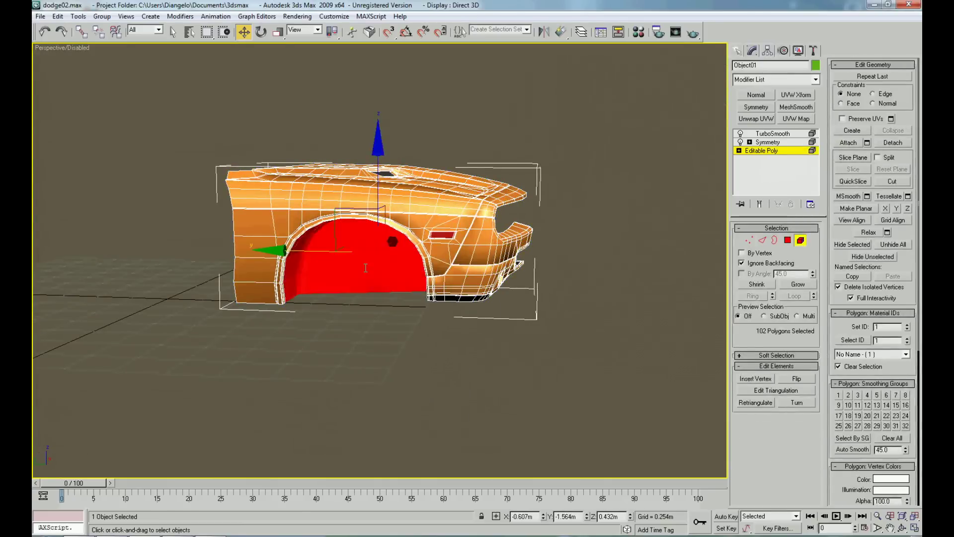
key(m)
click(203, 175)
click(114, 264)
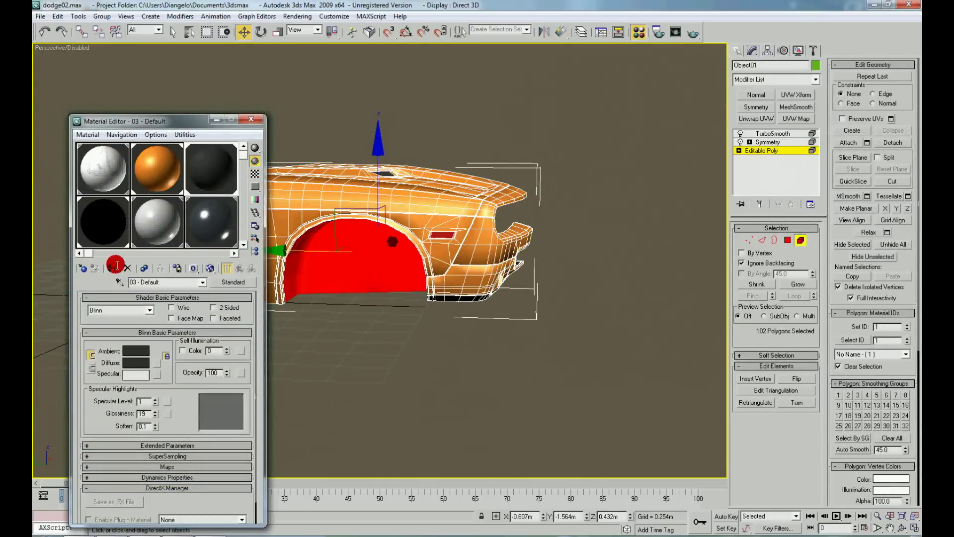
click(377, 328)
click(253, 119)
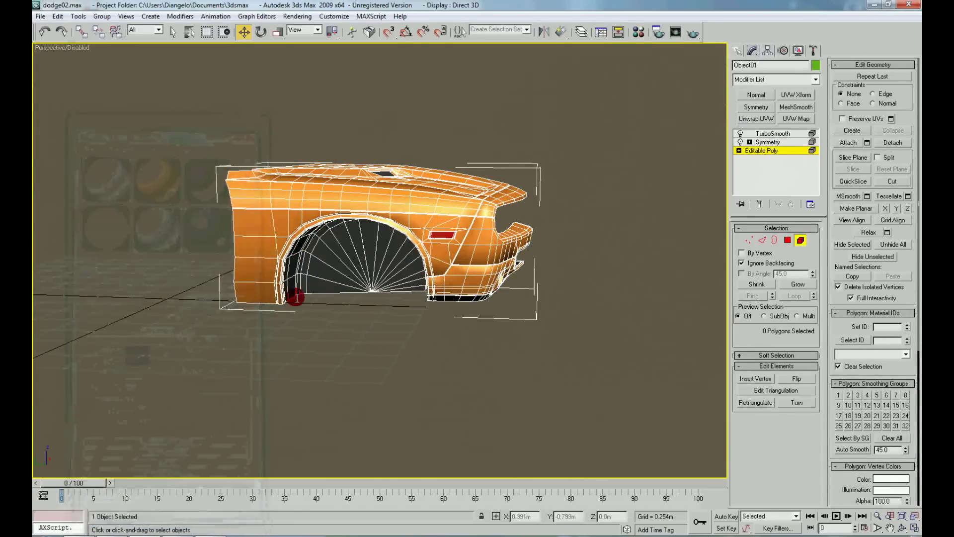
- Exit sub-object editing, deselect the fender, and Unhide All to restore the blueprint planes
right_click(253, 315)
click(234, 298)
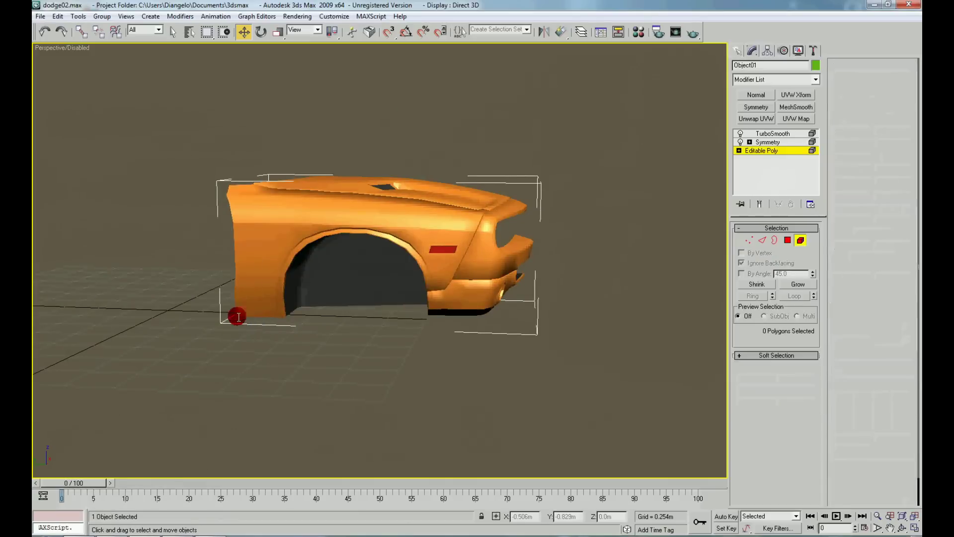
click(357, 387)
scroll(402, 385, down, 4)
mouse_move(402, 385)
alt+middle_down()
mouse_move(452, 385)
mouse_move(455, 360)
mouse_move(477, 383)
mouse_move(378, 389)
mouse_move(443, 396)
mouse_move(404, 377)
mouse_move(473, 377)
mouse_move(372, 389)
mouse_move(428, 398)
mouse_move(426, 388)
mouse_move(422, 396)
mouse_move(409, 393)
mouse_move(421, 387)
mouse_move(372, 388)
mouse_move(458, 384)
mouse_move(298, 379)
alt+middle_up()
right_click(468, 344)
click(492, 294)
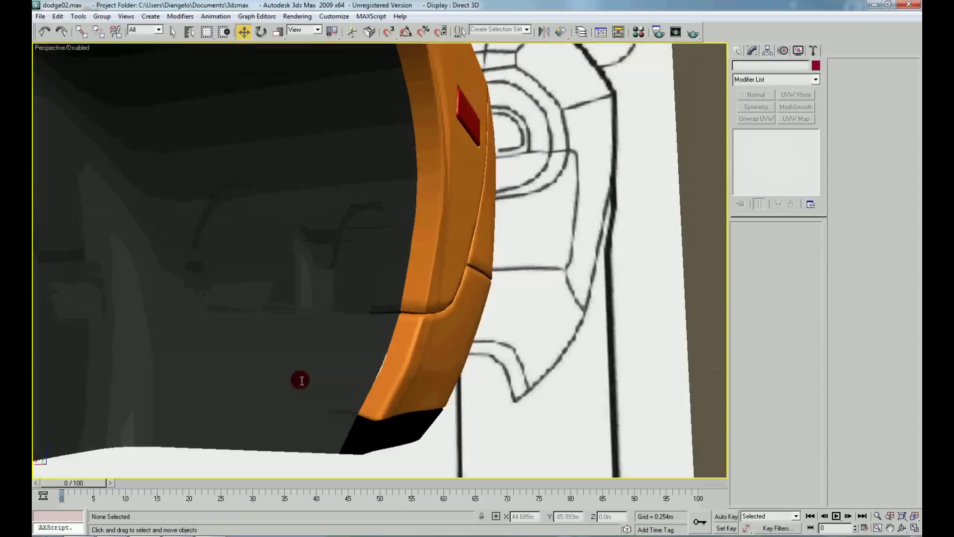
- Select the fender and enter vertex editing on its base mesh
click(379, 315)
click(783, 131)
click(770, 152)
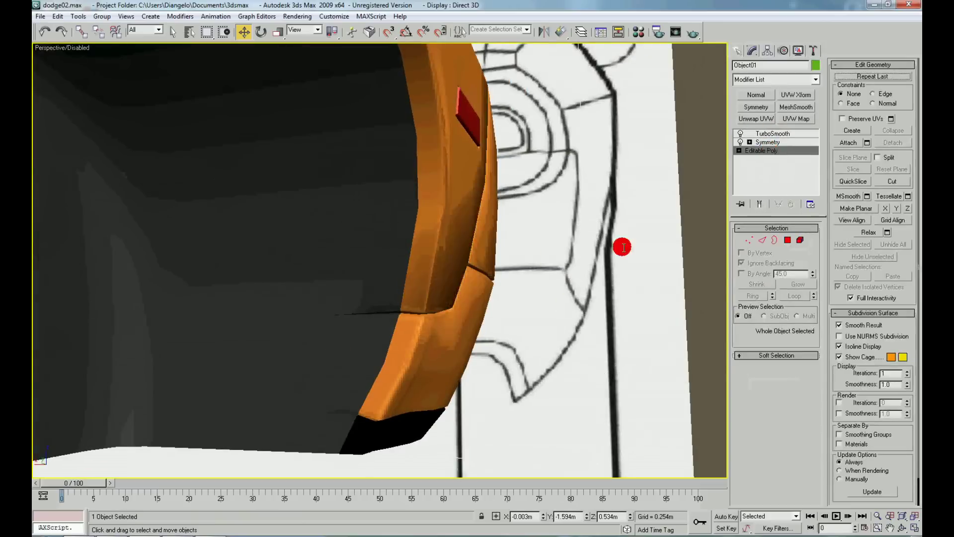
scroll(579, 245, up, 3)
scroll(522, 279, up, 3)
scroll(489, 353, up, 3)
right_click(488, 352)
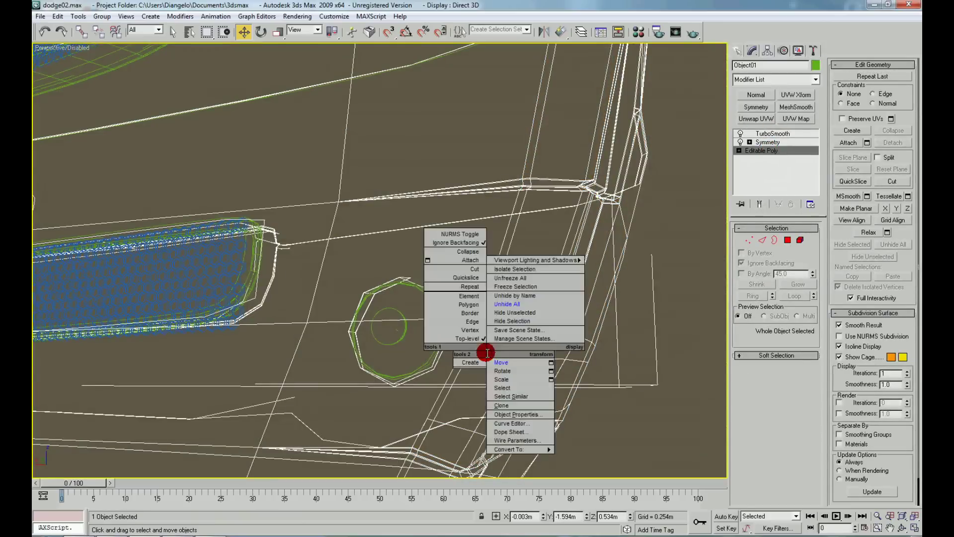
click(475, 327)
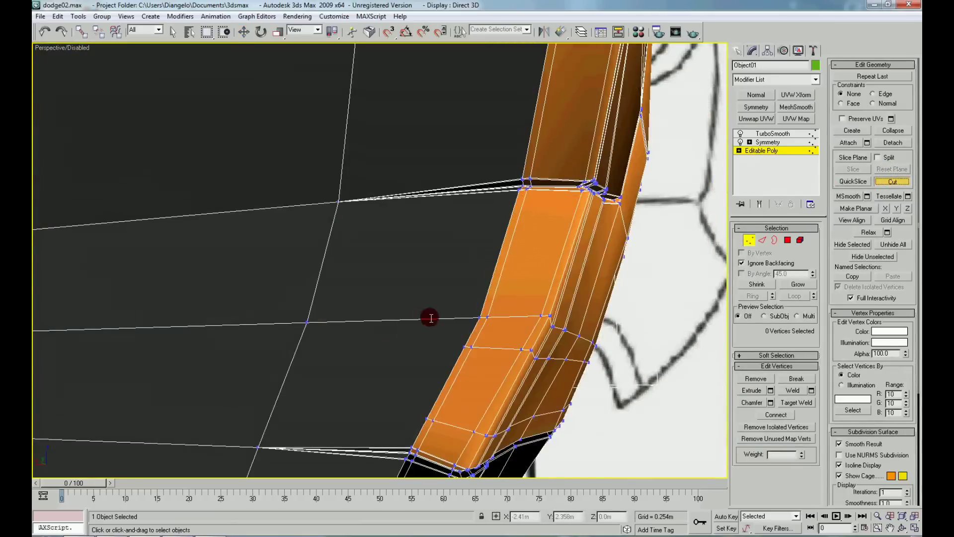
- Select the whole fender element and hide everything else
alt+middle_drag(430, 318, 320, 324)
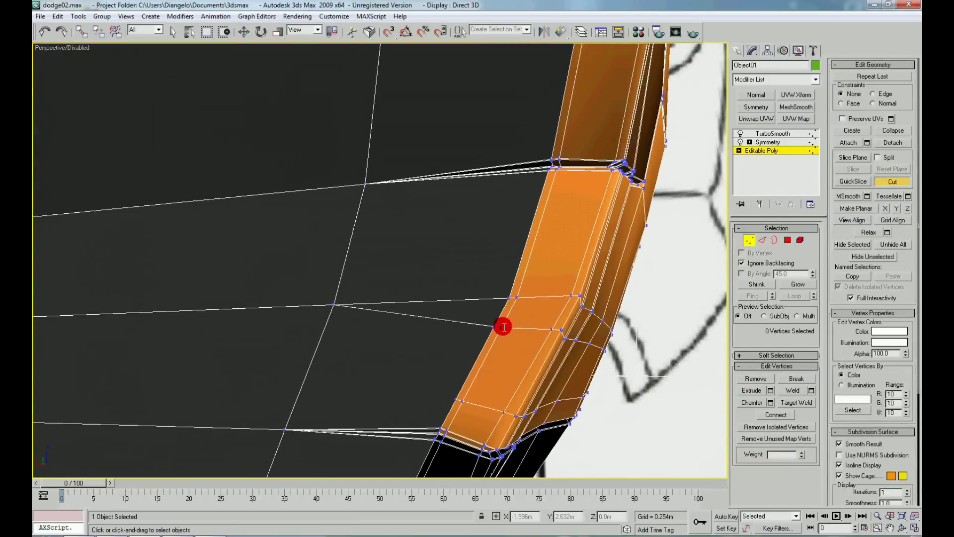
right_click(449, 375)
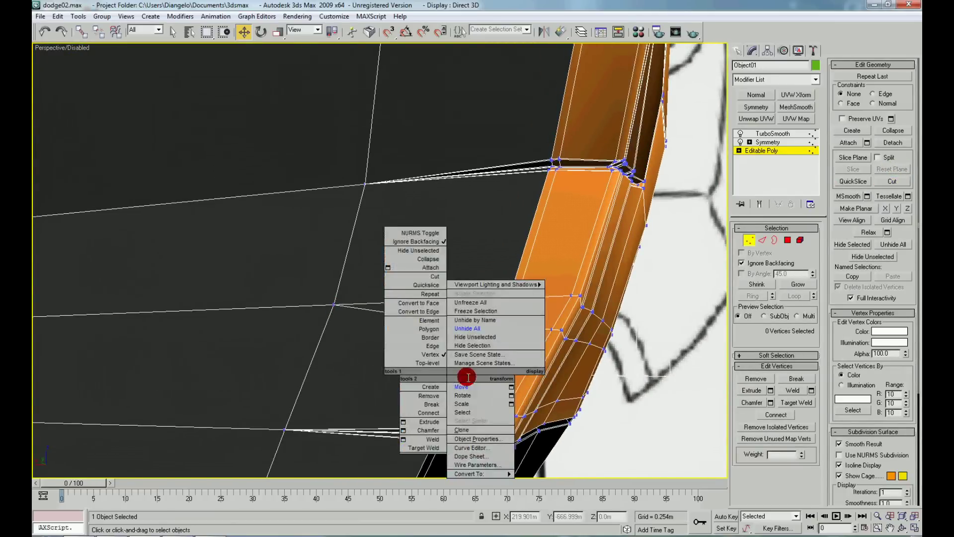
click(436, 346)
right_click(437, 328)
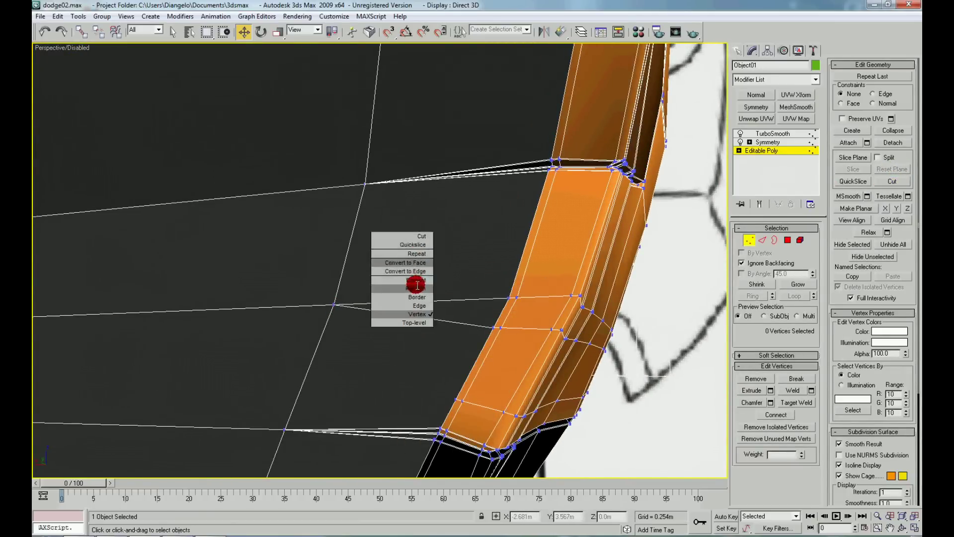
click(418, 283)
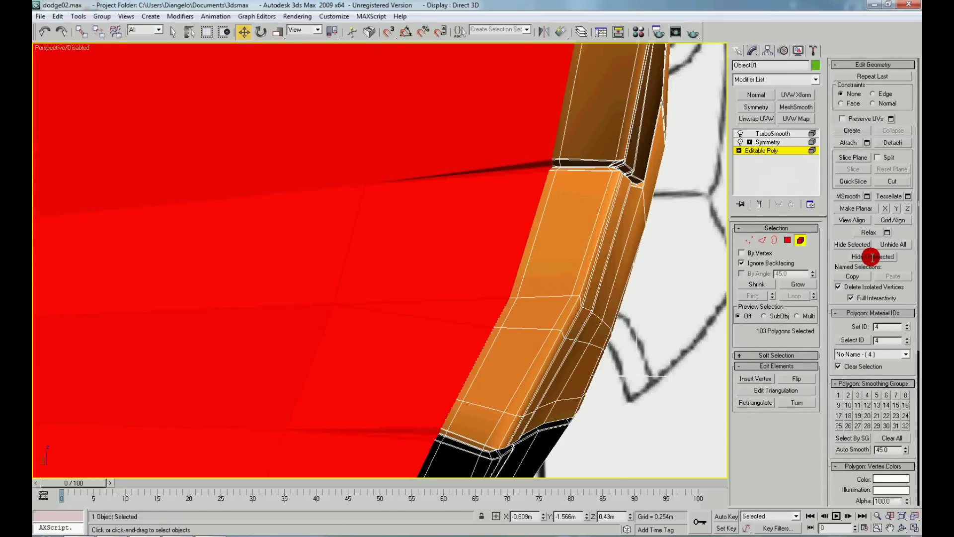
click(872, 257)
- Return to vertex level and trial-select vertices along the fender edge, then clear them
alt+middle_drag(497, 249, 526, 291)
right_click(526, 293)
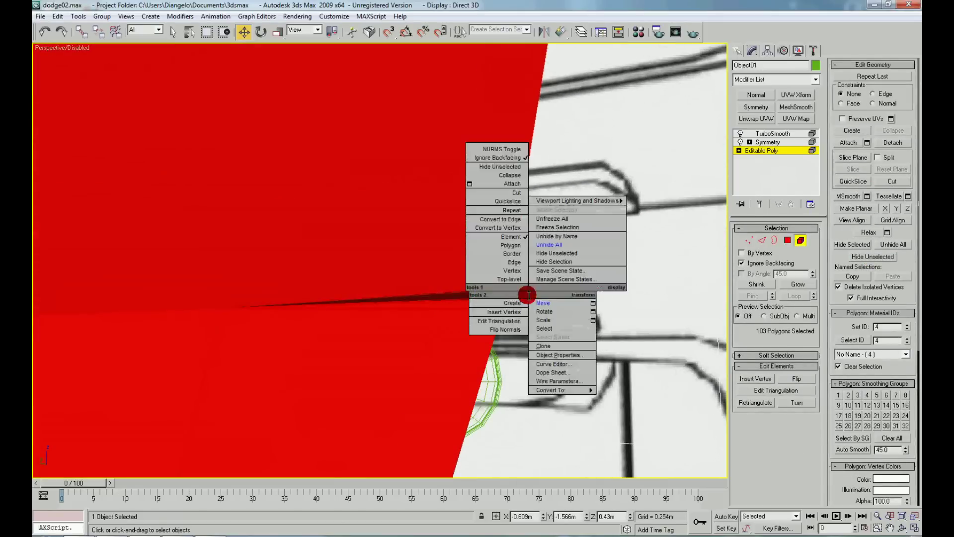
click(517, 271)
mouse_move(512, 301)
mouse_down()
mouse_move(523, 305)
mouse_move(512, 289)
mouse_move(514, 320)
mouse_up()
click(506, 274)
click(501, 317)
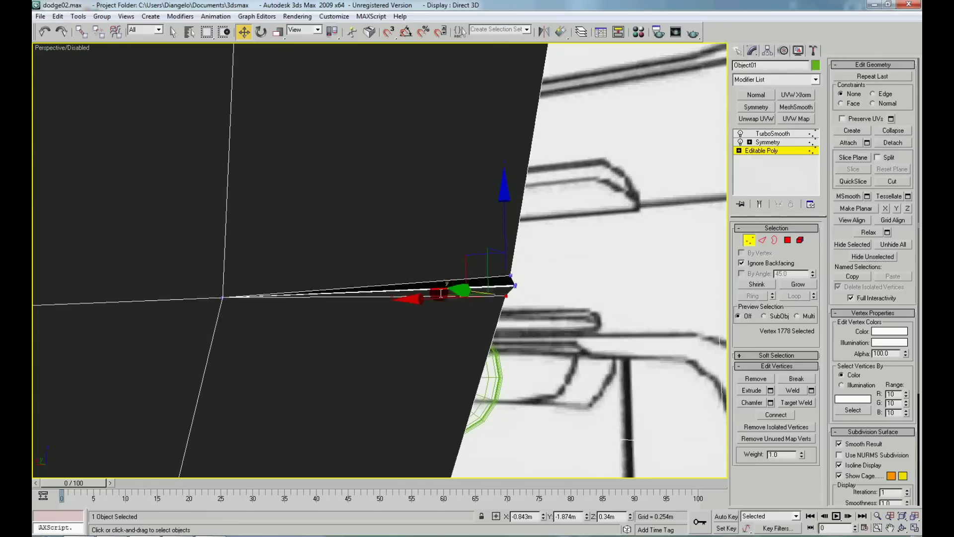
- Collapse the lower and upper pairs of edge vertices into single vertices
alt+middle_drag(420, 387, 416, 334)
drag(364, 354, 381, 367)
alt+middle_drag(386, 373, 507, 339)
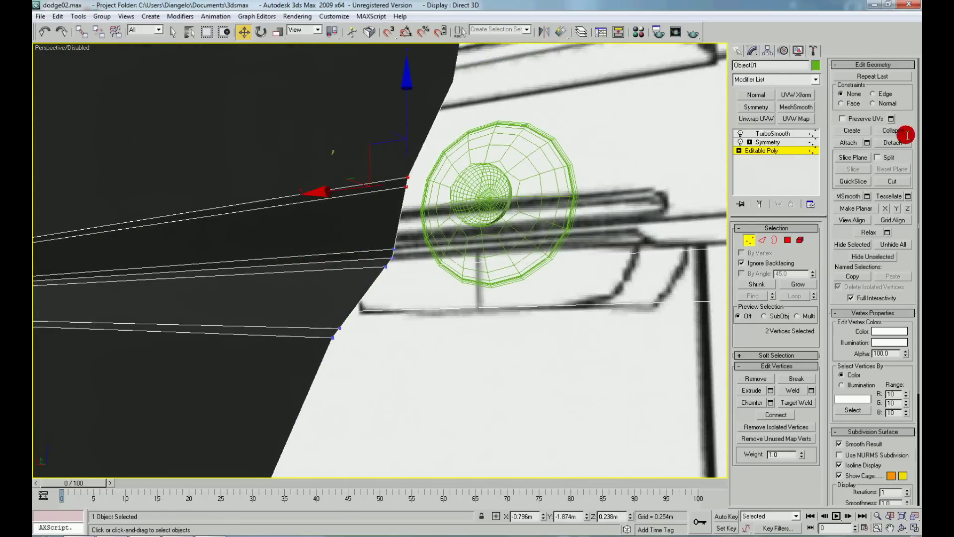
drag(314, 325, 378, 368)
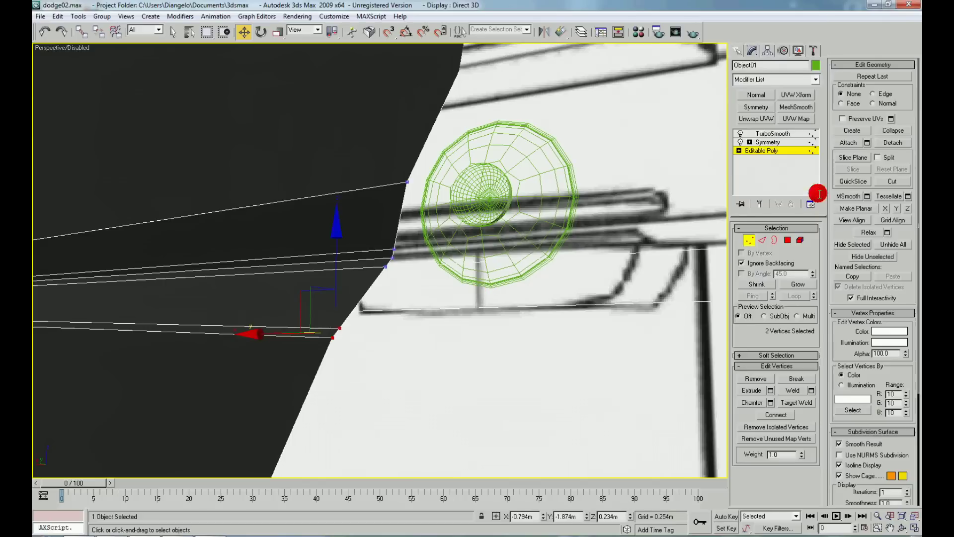
click(894, 132)
drag(367, 236, 403, 274)
click(893, 133)
- Merge the stray vertices at the thin tip of the dark panel
alt+middle_drag(489, 251, 464, 262)
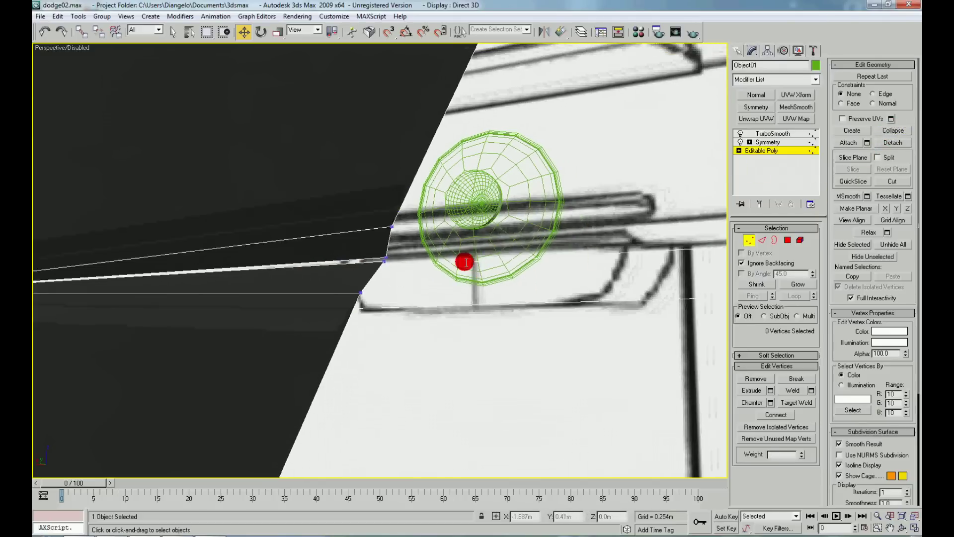
click(903, 132)
mouse_move(522, 217)
alt+middle_down()
mouse_move(496, 303)
mouse_move(510, 257)
alt+middle_up()
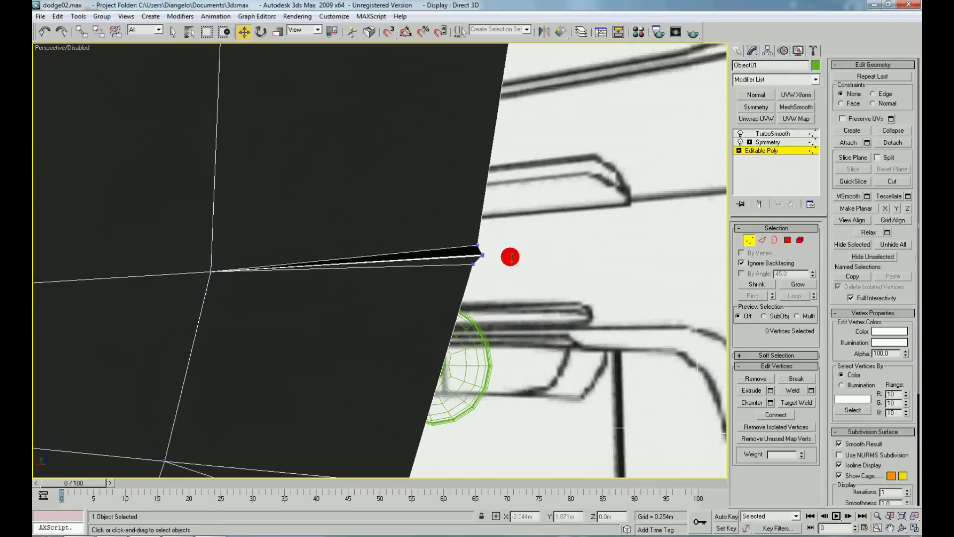
drag(472, 264, 473, 263)
click(893, 130)
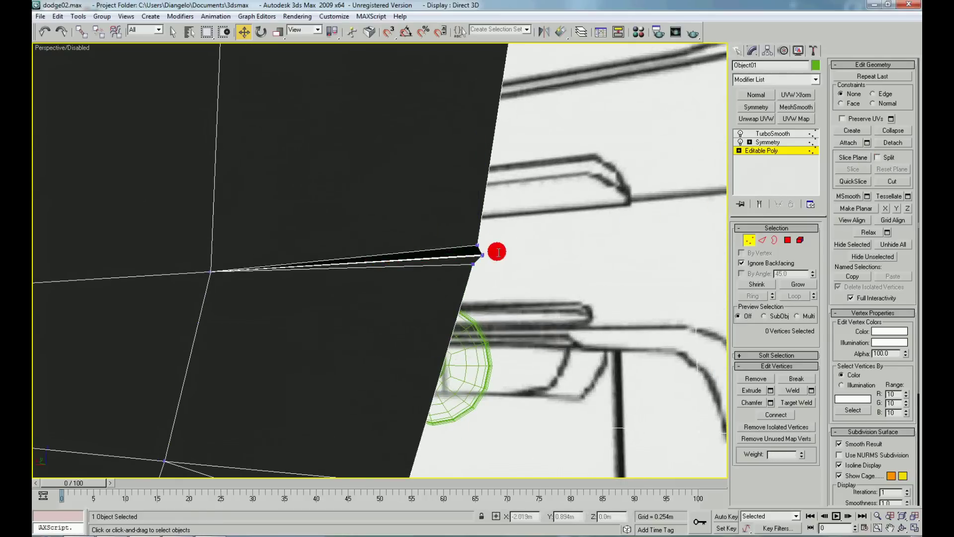
click(476, 259)
- Switch to Polygon level and unhide all the hidden orange body parts
right_click(655, 242)
click(633, 228)
right_click(620, 264)
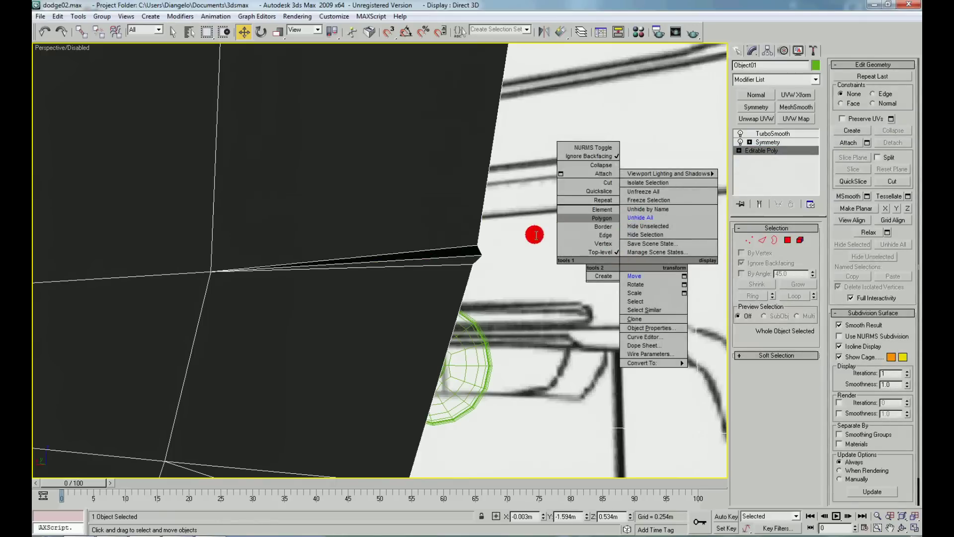
click(578, 263)
right_click(549, 223)
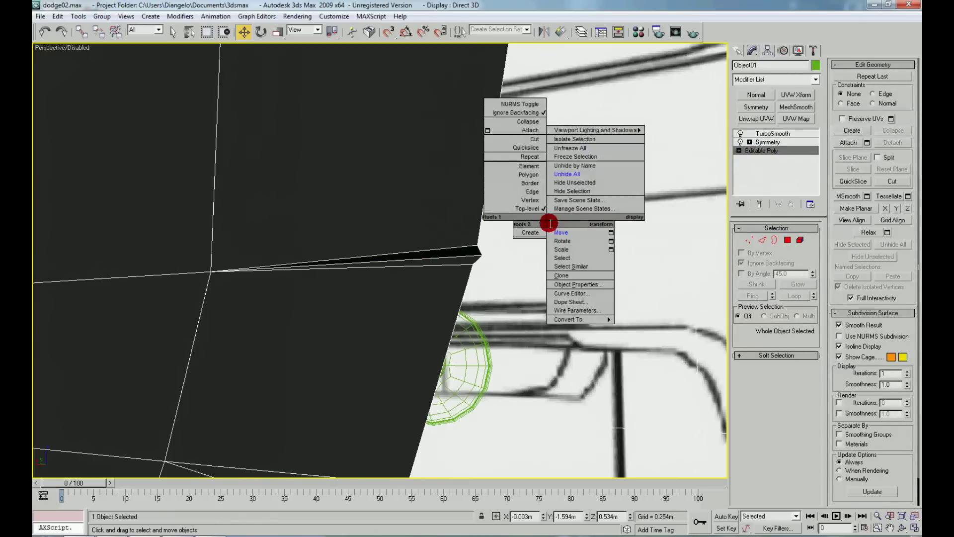
click(538, 170)
click(879, 244)
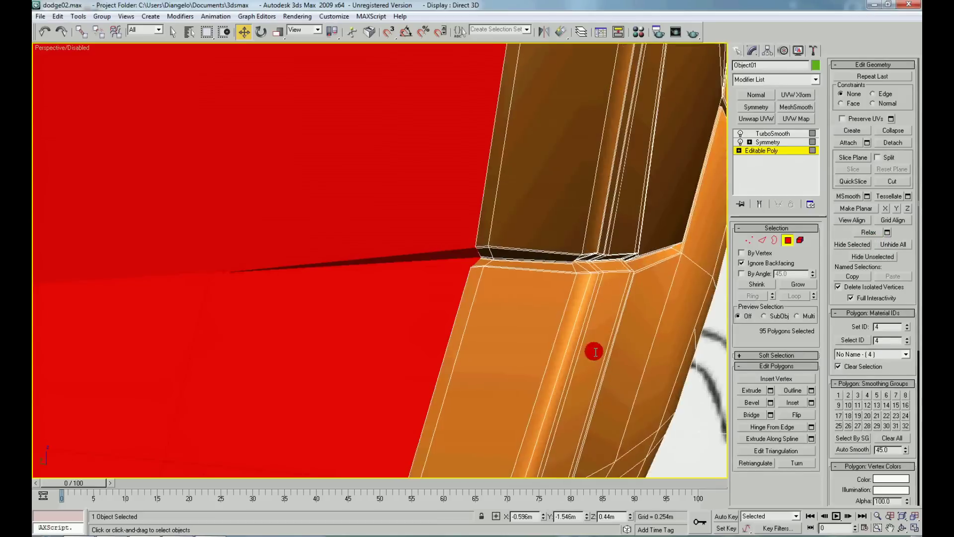
scroll(611, 357, down, 3)
right_click(469, 317)
click(462, 311)
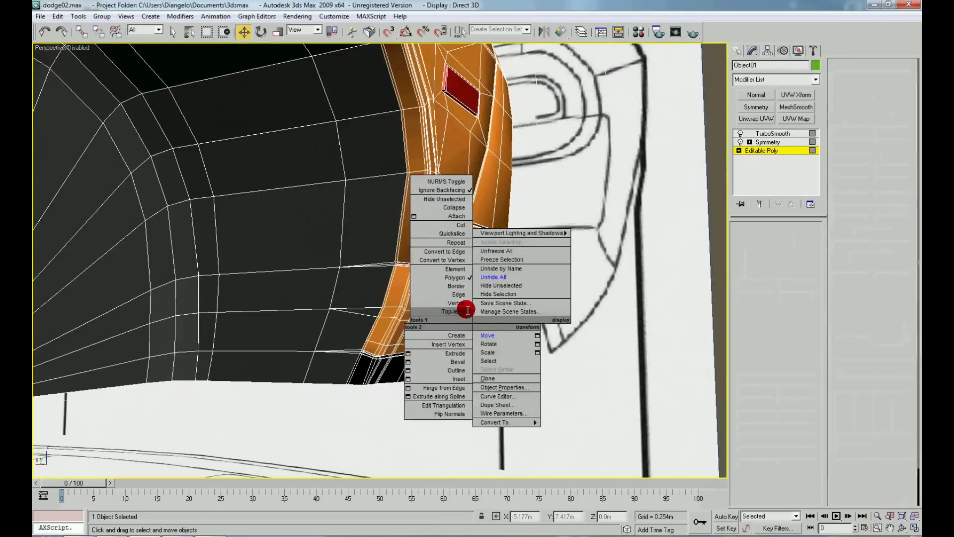
click(603, 330)
mouse_move(603, 330)
alt+middle_down()
mouse_move(564, 341)
mouse_move(594, 345)
alt+middle_up()
scroll(564, 342, up, 3)
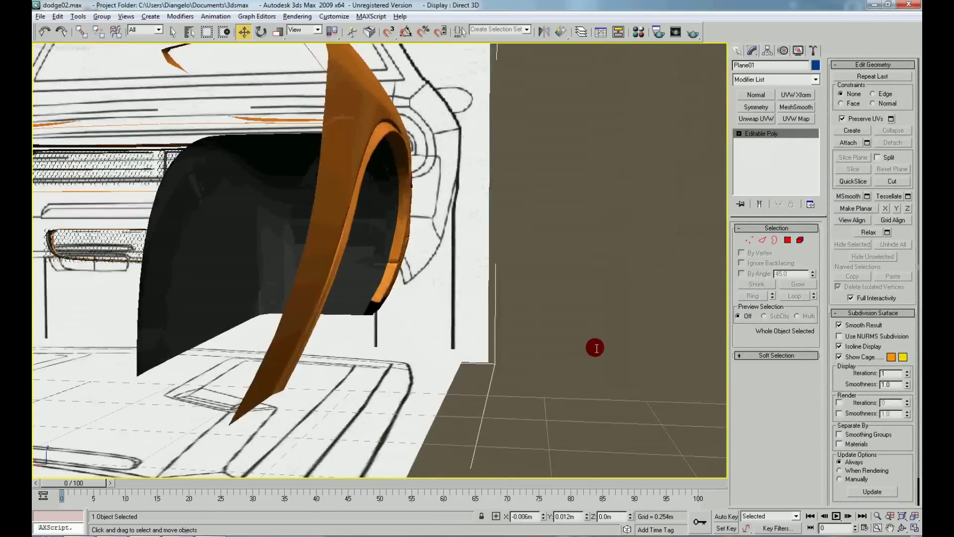
scroll(546, 353, down, 3)
alt+middle_drag(517, 358, 479, 352)
click(456, 388)
mouse_move(457, 388)
alt+middle_down()
mouse_move(321, 383)
mouse_move(341, 394)
mouse_move(462, 394)
mouse_move(447, 378)
alt+middle_up()
scroll(462, 393, up, 5)
click(621, 224)
click(776, 152)
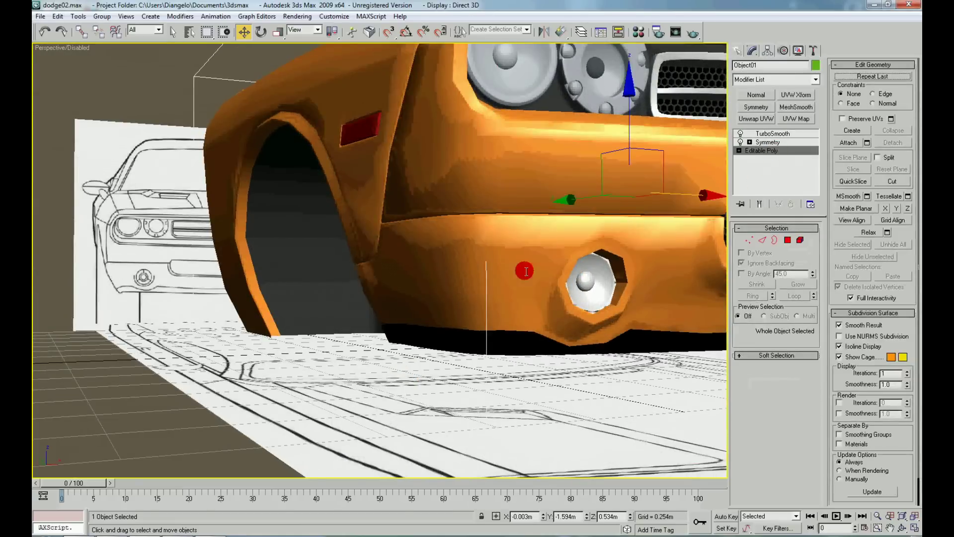
scroll(517, 273, up, 3)
mouse_move(517, 273)
alt+middle_down()
mouse_move(445, 288)
mouse_move(571, 298)
mouse_move(200, 262)
mouse_move(292, 274)
mouse_move(221, 292)
mouse_move(231, 295)
alt+middle_up()
right_click(445, 289)
click(429, 264)
key(F3)
click(351, 264)
key(F3)
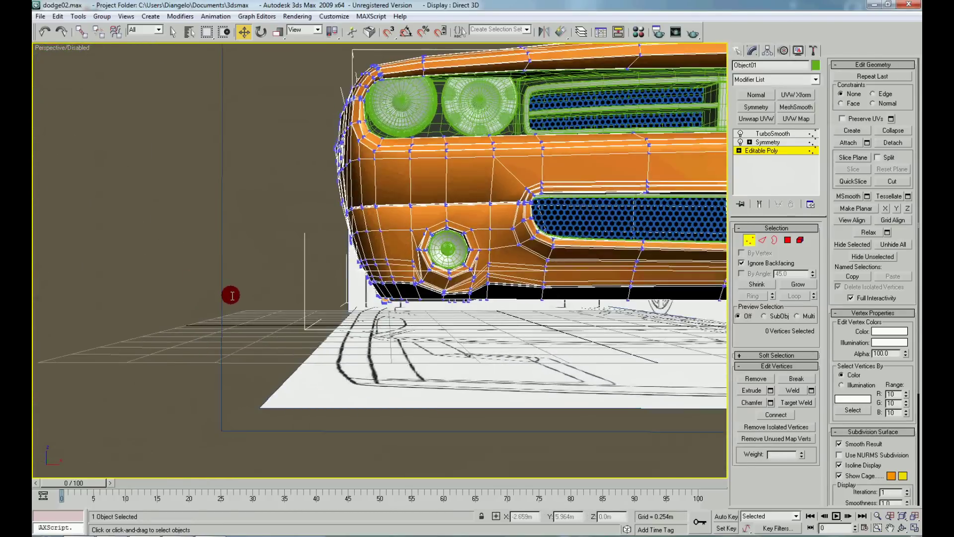
mouse_move(451, 347)
alt+middle_down()
mouse_move(313, 345)
mouse_move(416, 341)
alt+middle_up()
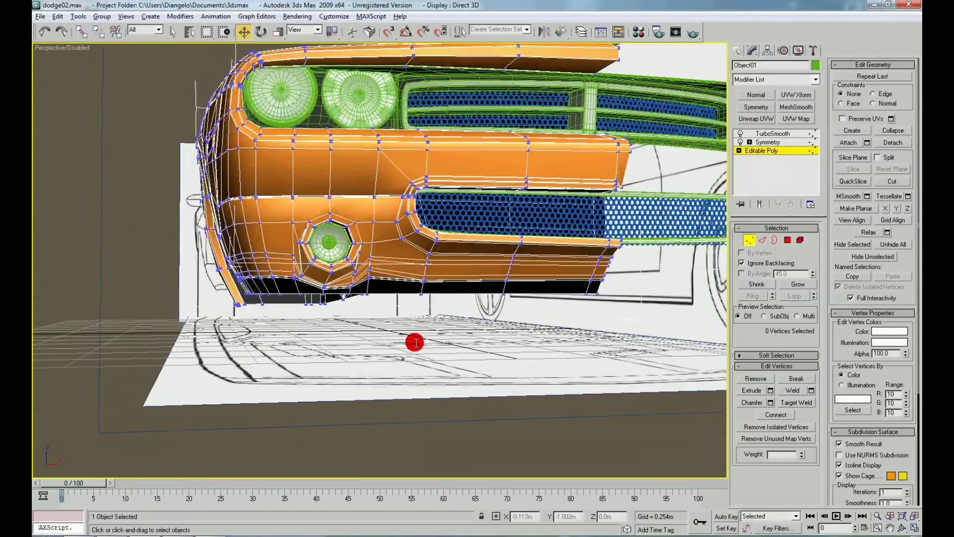
scroll(302, 327, up, 4)
right_click(318, 283)
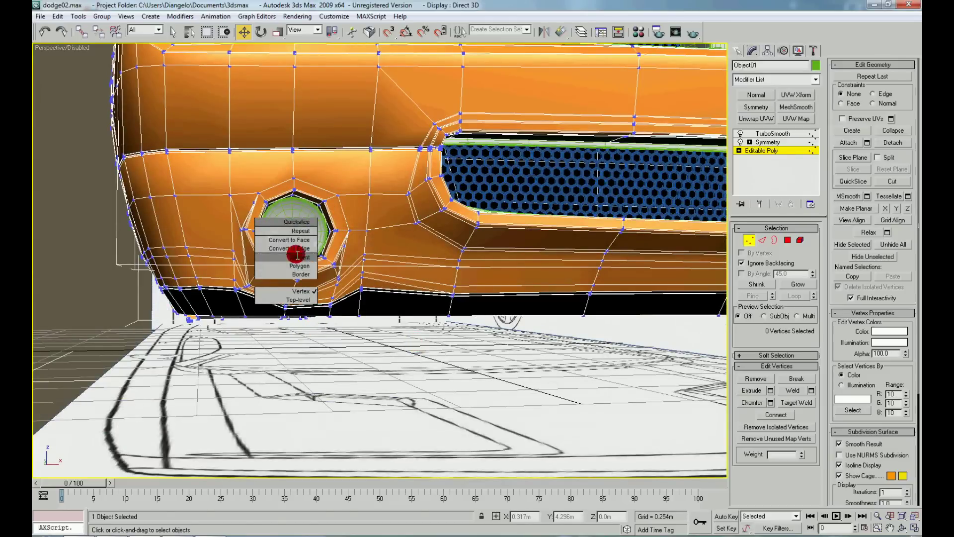
mouse_move(412, 370)
alt+middle_down()
mouse_move(443, 377)
mouse_move(475, 328)
alt+middle_up()
right_click(475, 328)
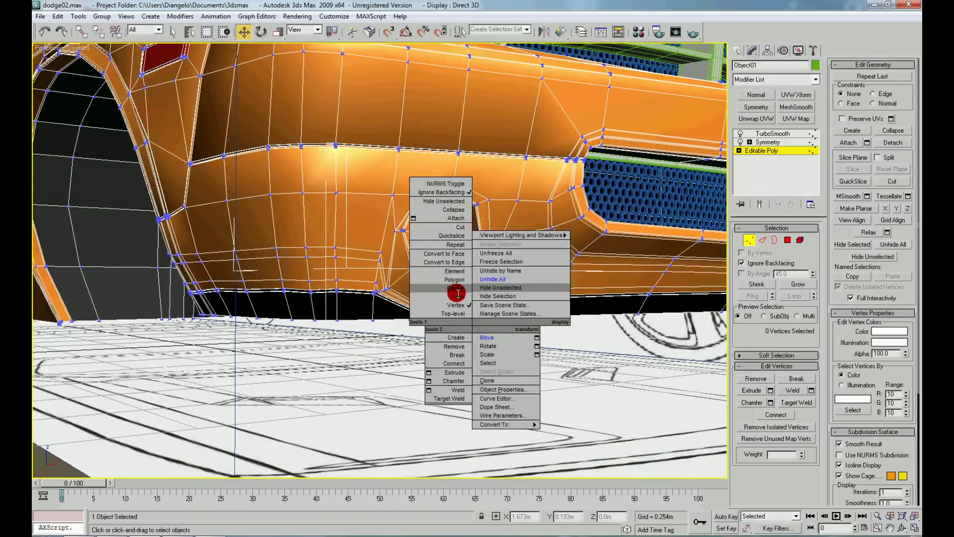
click(452, 293)
alt+middle_drag(453, 292, 397, 341)
scroll(397, 342, up, 3)
click(393, 272)
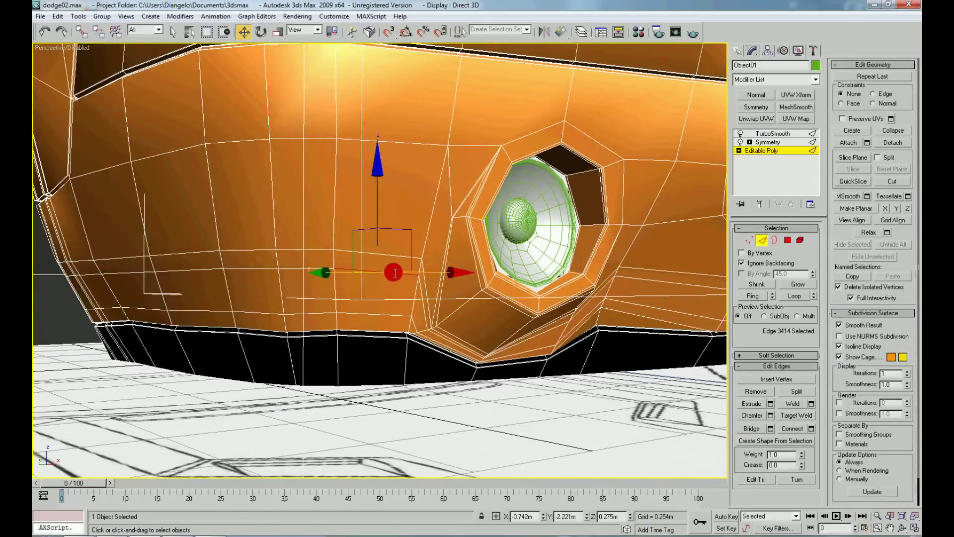
click(792, 295)
mouse_move(496, 318)
middle_down()
mouse_move(379, 324)
mouse_move(379, 334)
middle_up()
scroll(466, 340, up, 3)
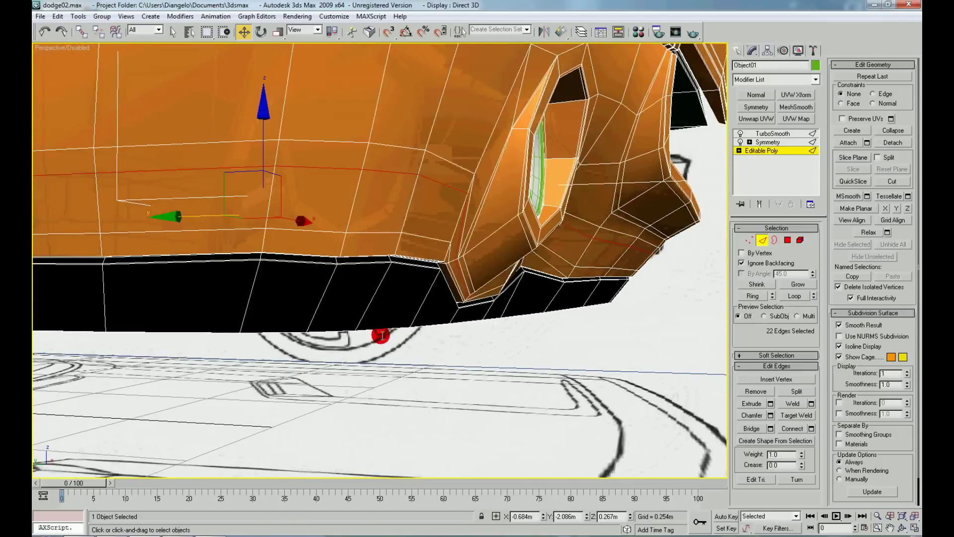
scroll(394, 334, up, 3)
alt+middle_drag(452, 349, 418, 346)
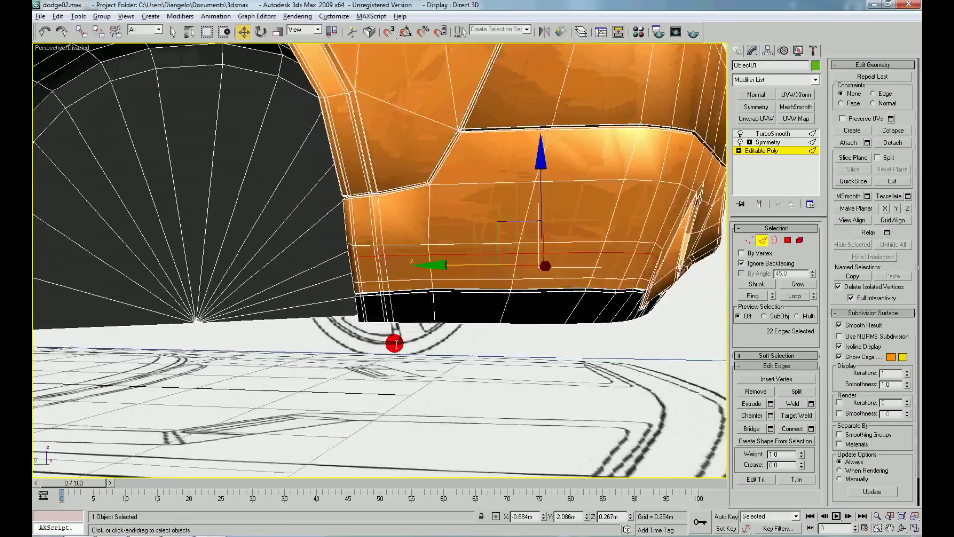
click(418, 345)
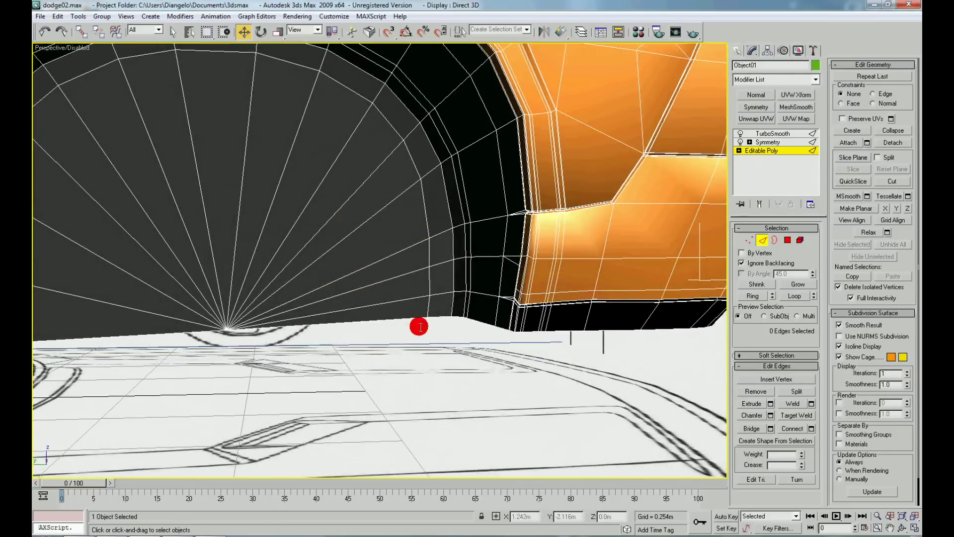
click(517, 264)
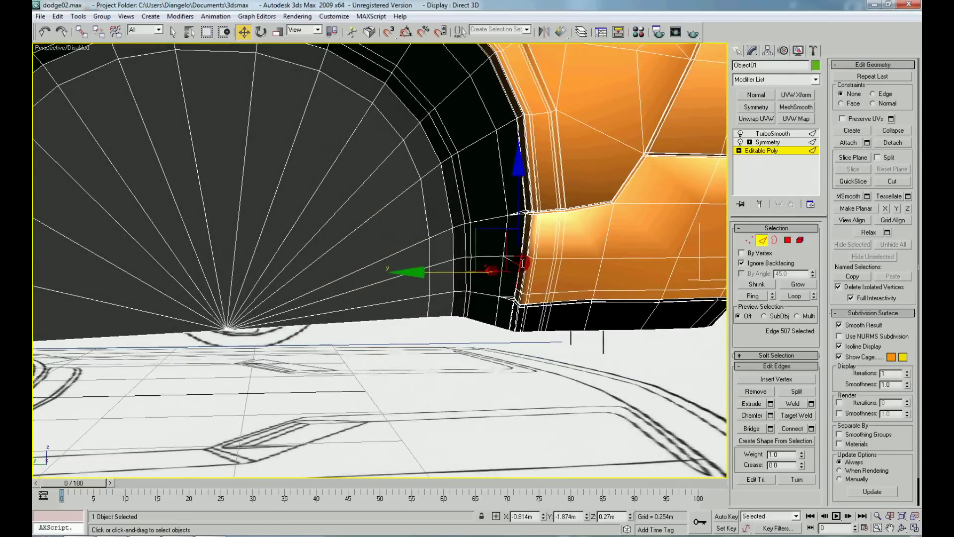
click(520, 262)
click(521, 263)
alt+middle_drag(522, 263, 563, 287)
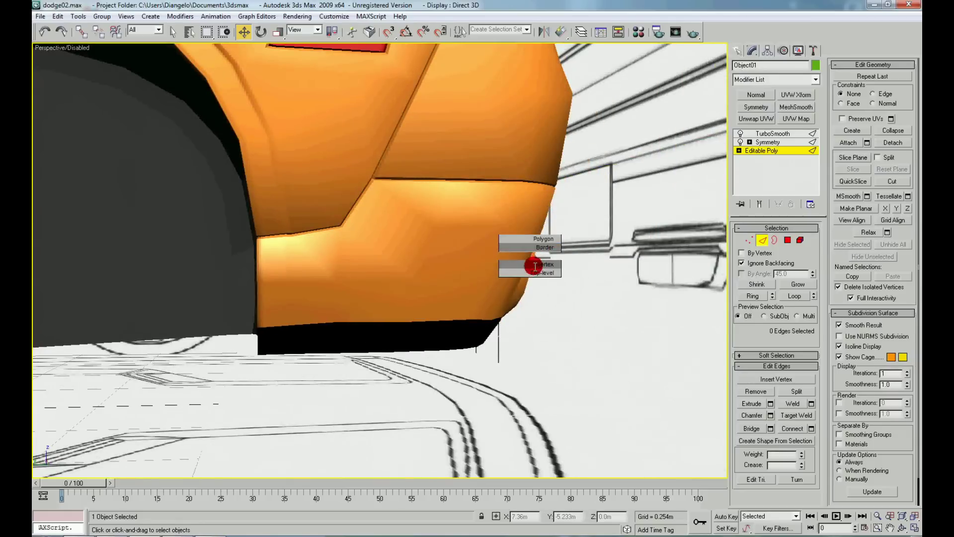
click(534, 270)
click(598, 328)
scroll(553, 326, down, 5)
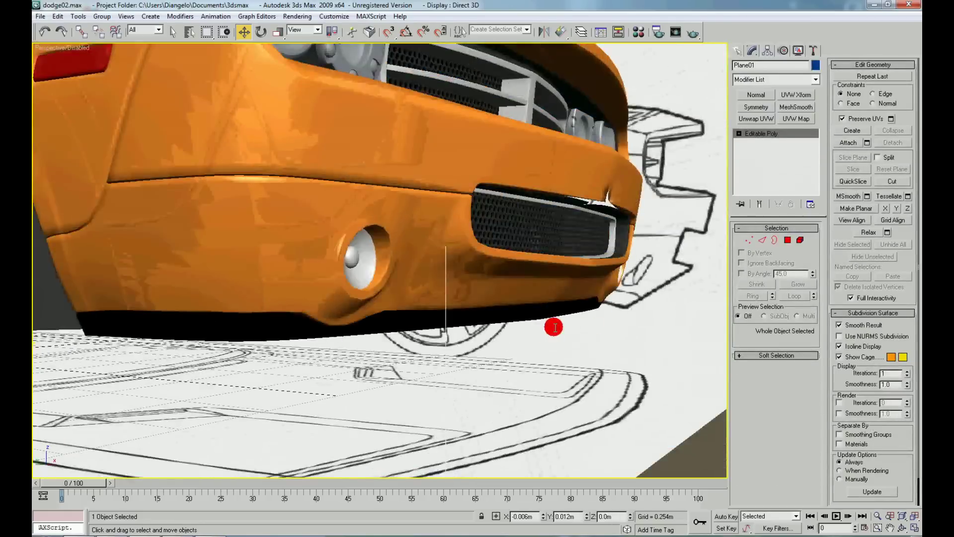
scroll(471, 337, down, 4)
alt+middle_drag(472, 337, 370, 335)
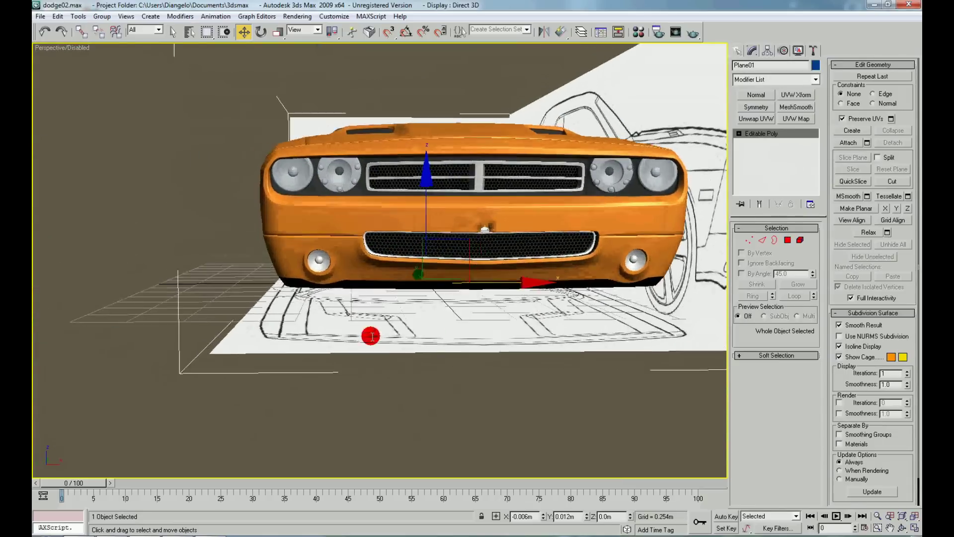
scroll(413, 332, up, 10)
scroll(413, 331, down, 3)
scroll(415, 333, down, 3)
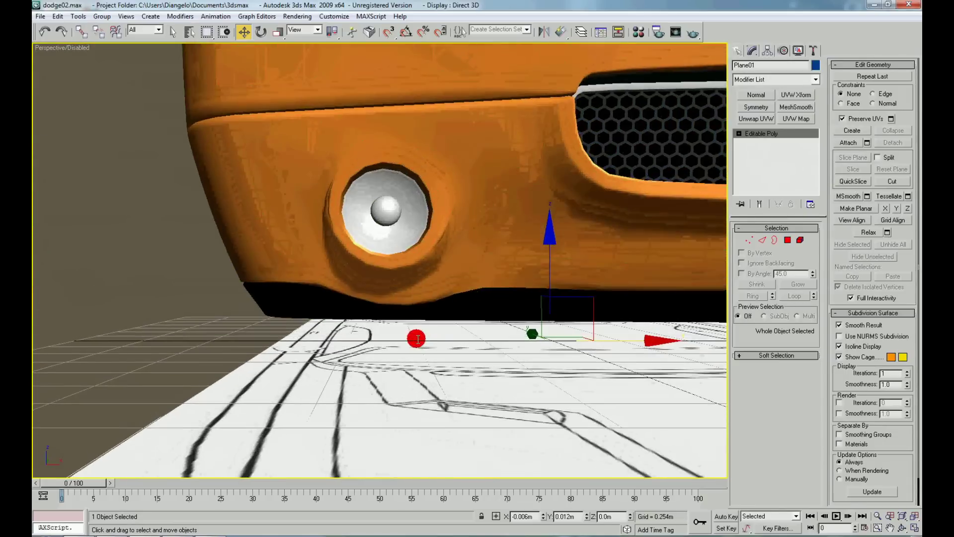
- Select Object01's Editable Poly at Edge level with edged faces shown
click(149, 298)
click(460, 256)
click(760, 150)
key(F4)
scroll(565, 256, up, 5)
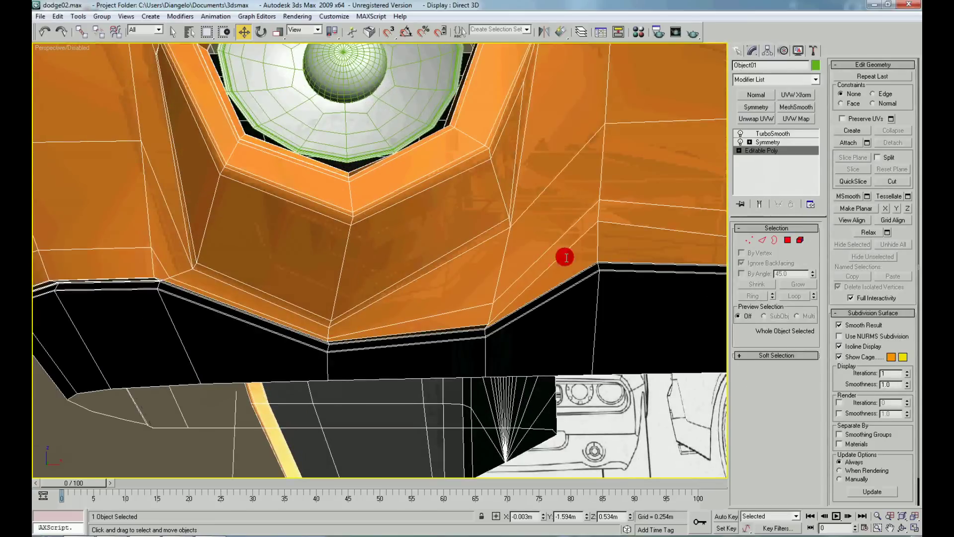
right_click(614, 250)
click(600, 204)
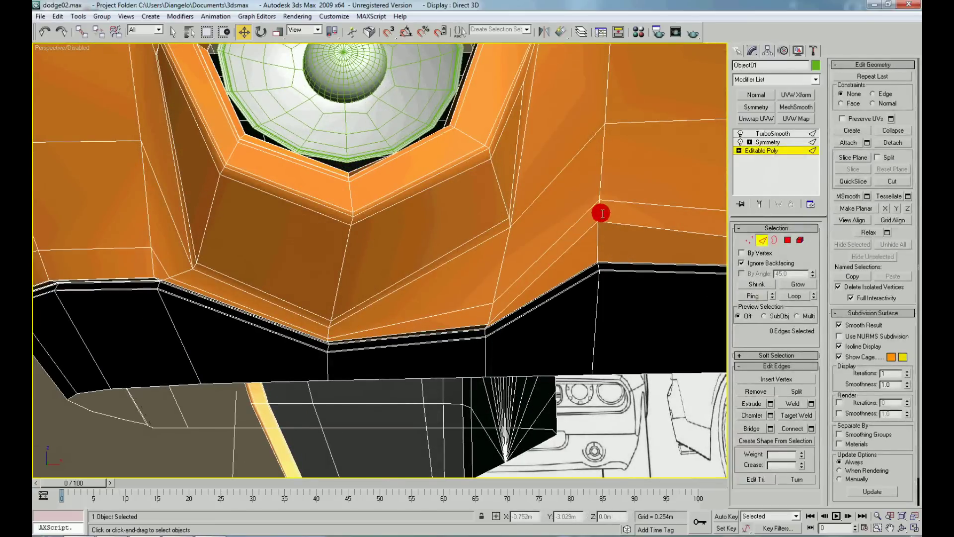
click(597, 213)
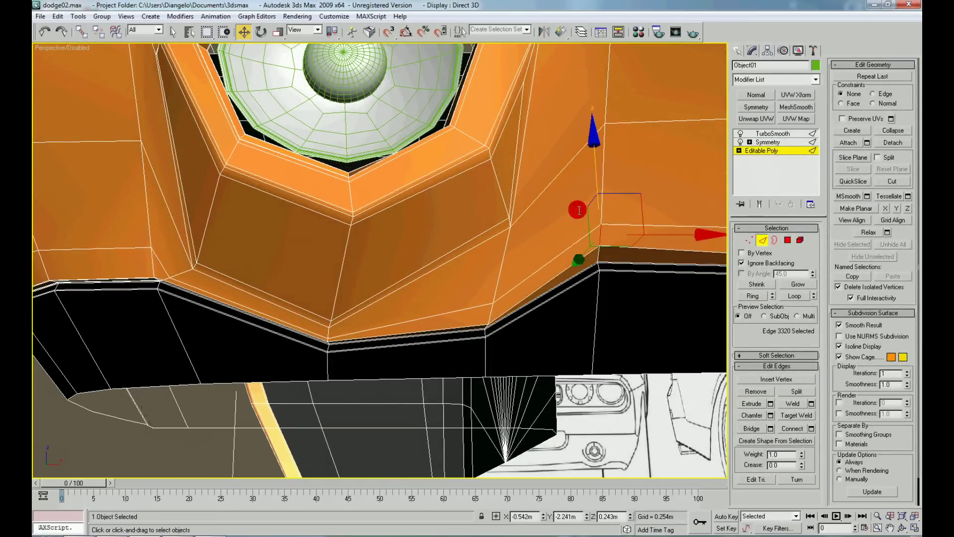
- Ring an edge across the bumper's lower lip and Connect the ring with a new loop
alt+middle_drag(574, 209, 362, 141)
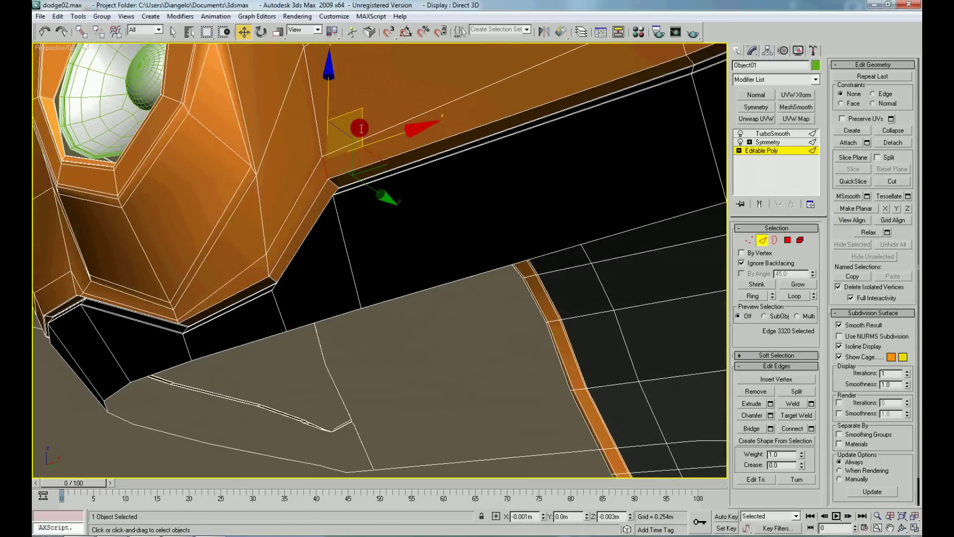
scroll(436, 276, up, 3)
alt+middle_drag(435, 276, 464, 278)
scroll(447, 300, up, 2)
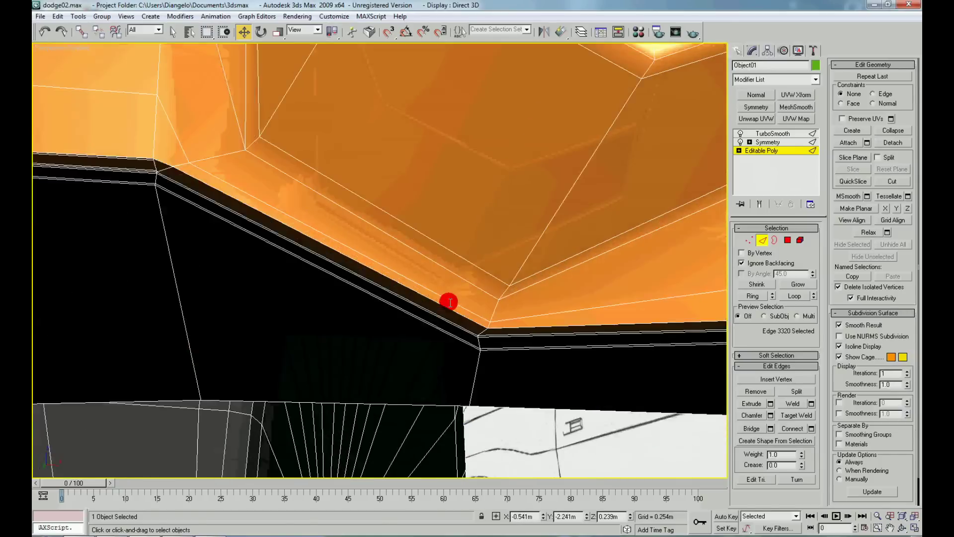
scroll(442, 315, up, 2)
right_click(635, 428)
click(611, 394)
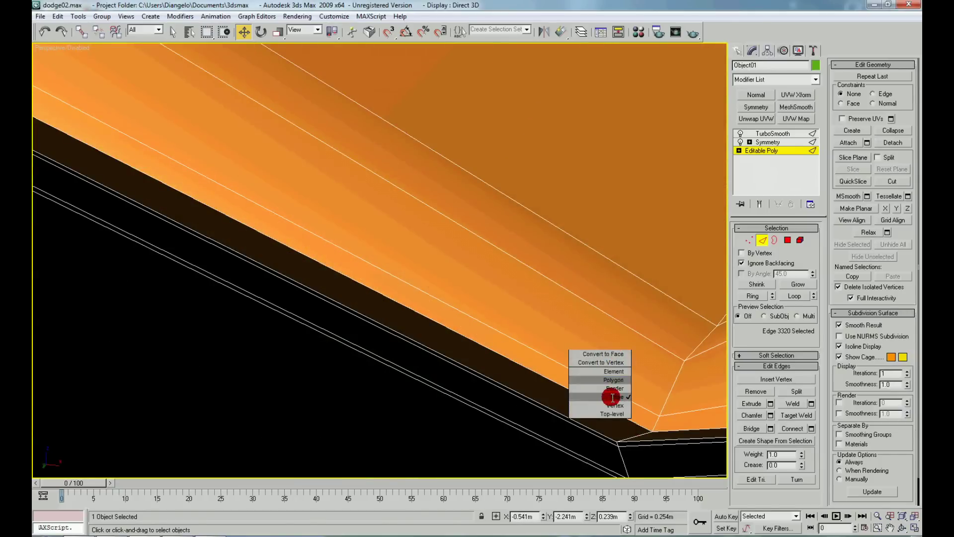
click(631, 425)
click(753, 296)
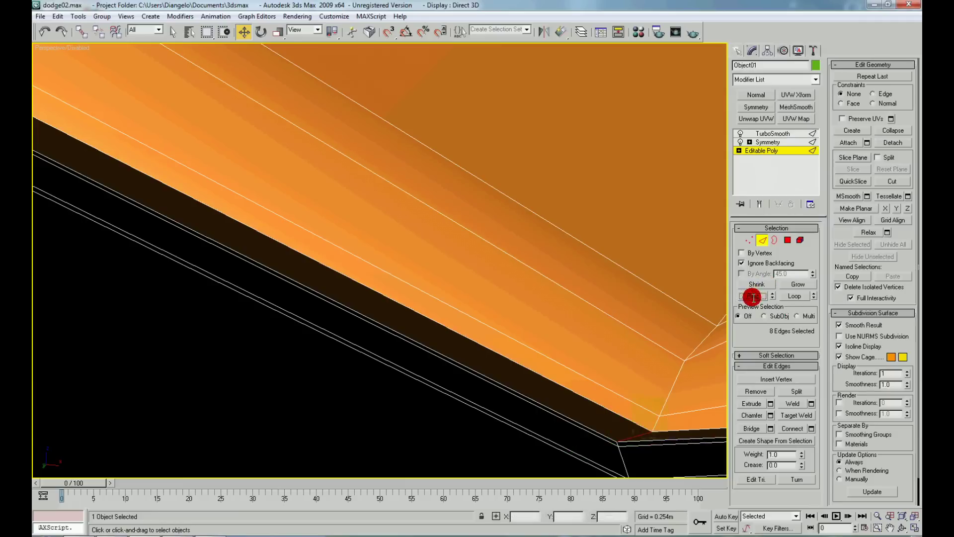
click(811, 428)
click(484, 311)
alt+middle_drag(490, 324, 420, 358)
- Return to object level, show edged faces, and select Object01's base mesh
right_click(408, 320)
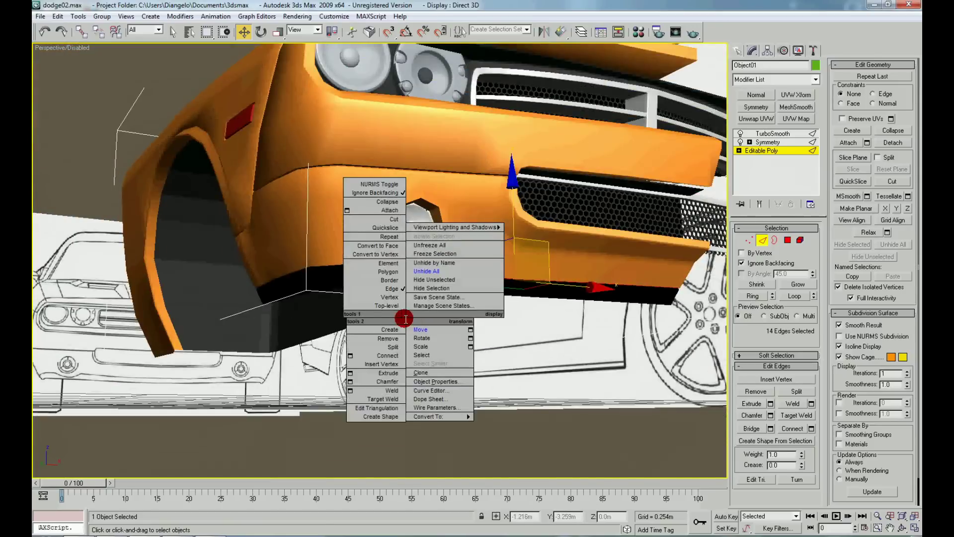
click(398, 315)
click(411, 343)
scroll(399, 367, down, 3)
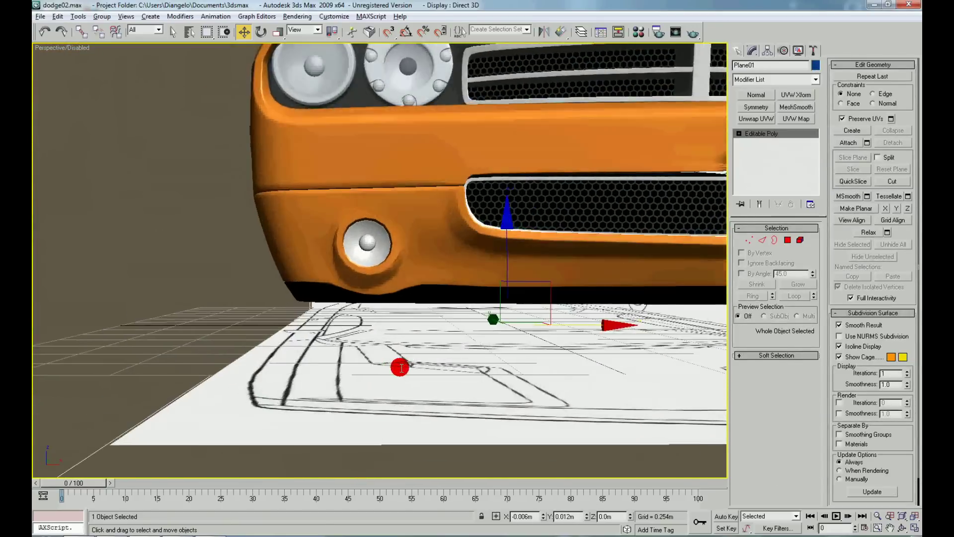
scroll(405, 362, down, 2)
alt+middle_drag(405, 362, 456, 362)
scroll(430, 354, up, 6)
key(F4)
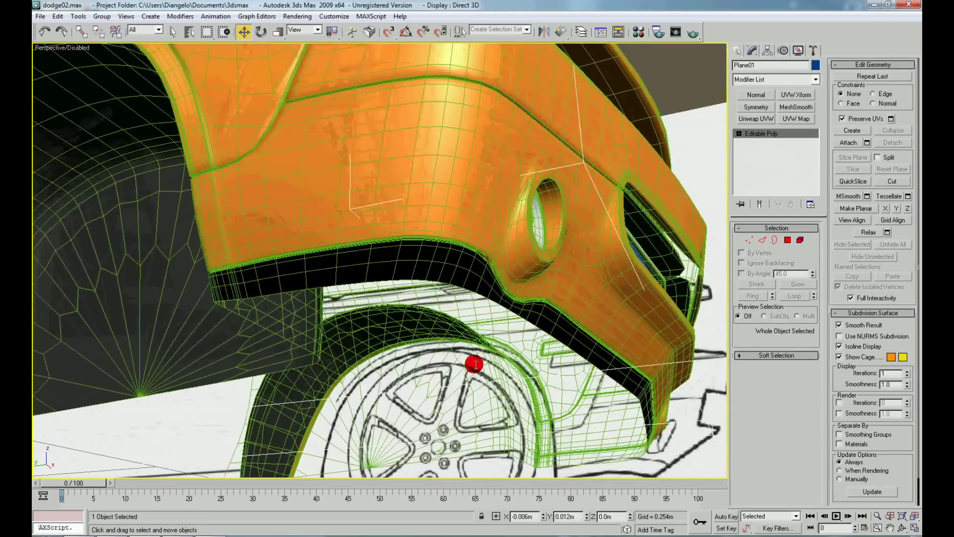
scroll(468, 360, up, 3)
scroll(534, 321, down, 4)
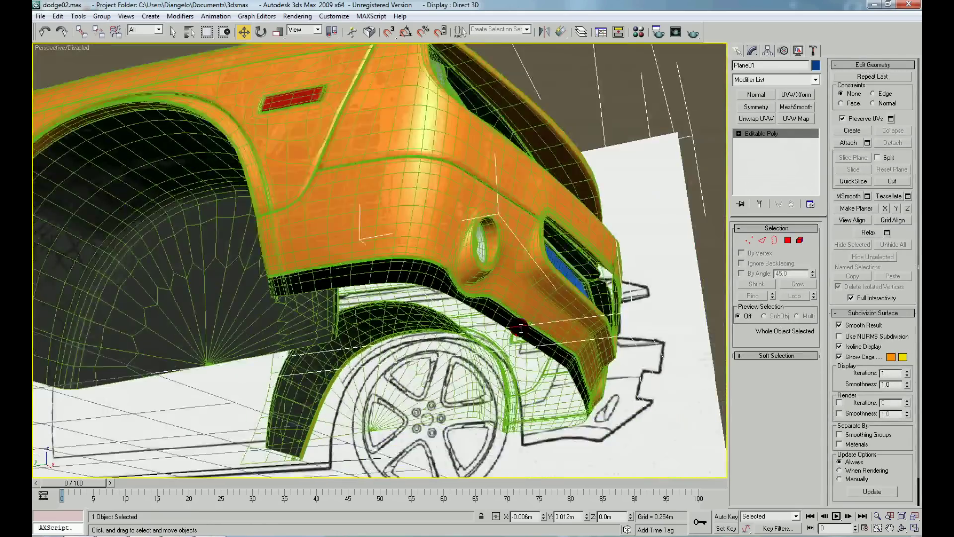
scroll(701, 270, down, 2)
scroll(419, 247, up, 5)
click(420, 247)
click(761, 150)
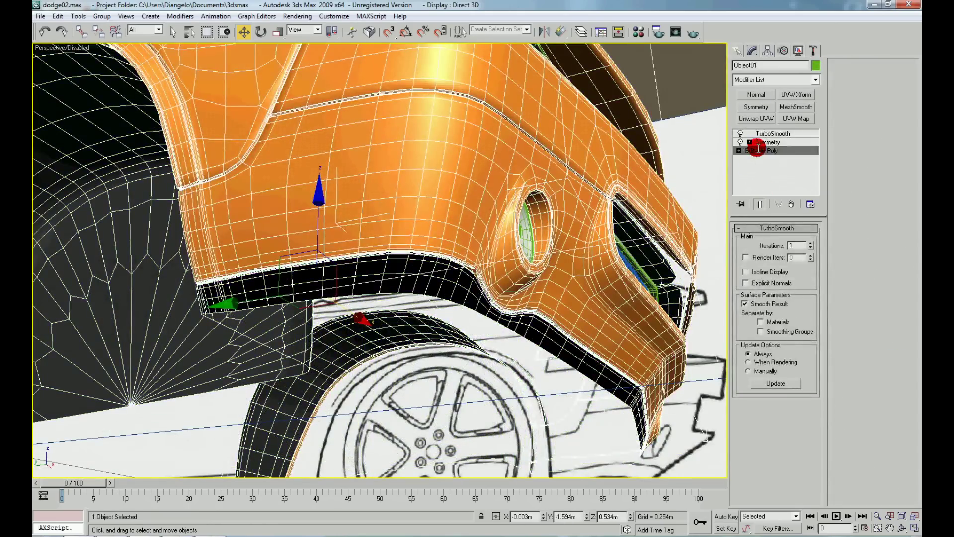
scroll(430, 263, up, 5)
scroll(429, 264, down, 5)
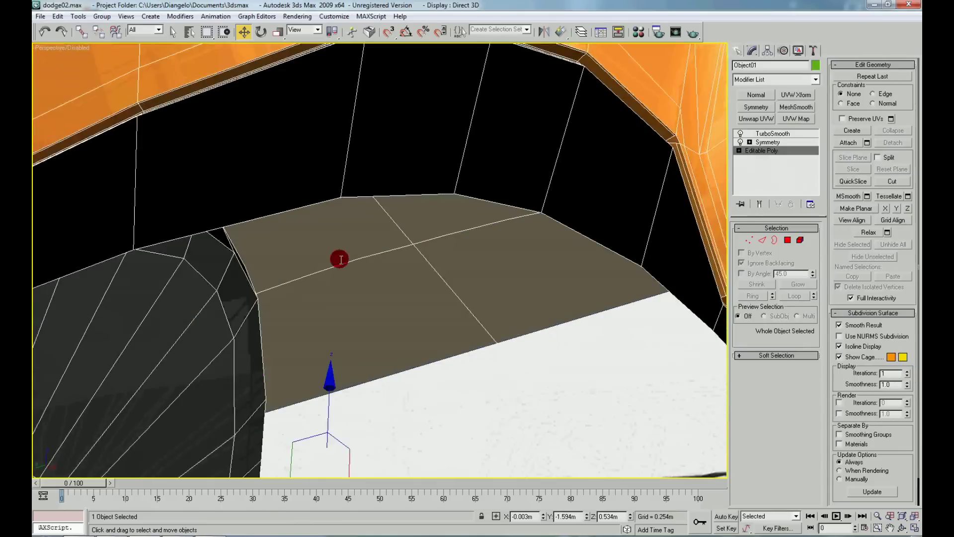
- Loop-select the bottom edge along the bumper and convert it to polygons
alt+middle_drag(336, 257, 481, 313)
right_click(290, 224)
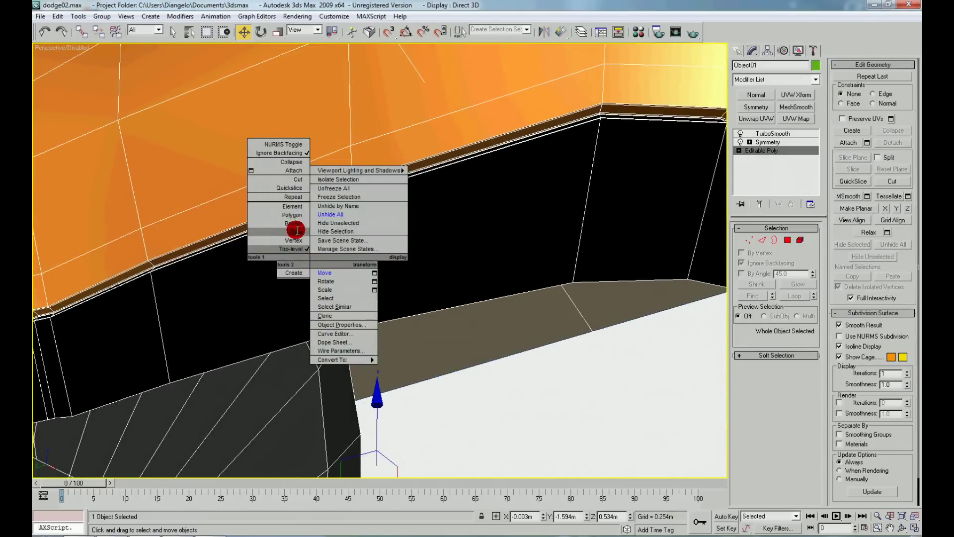
click(295, 231)
click(794, 296)
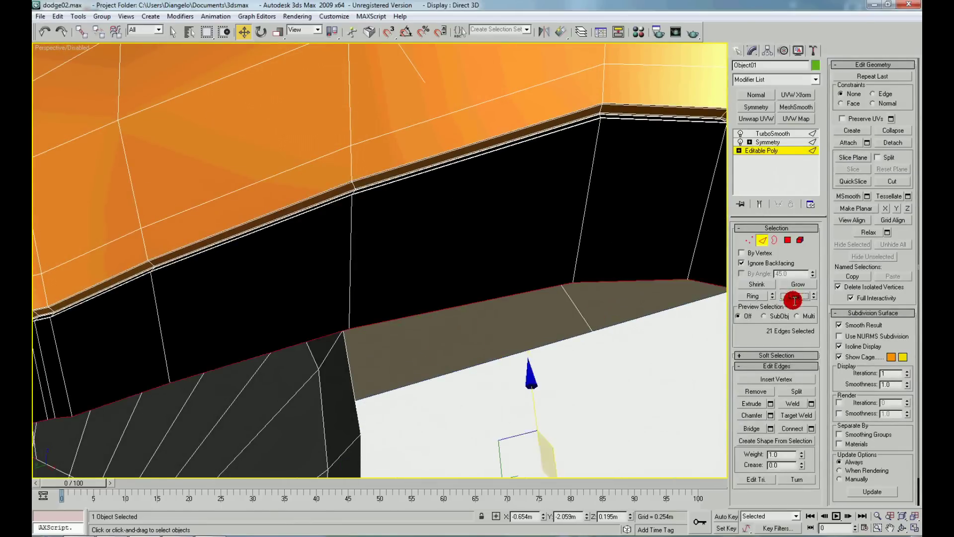
scroll(664, 293, down, 5)
scroll(664, 293, up, 2)
ctrl+click(788, 240)
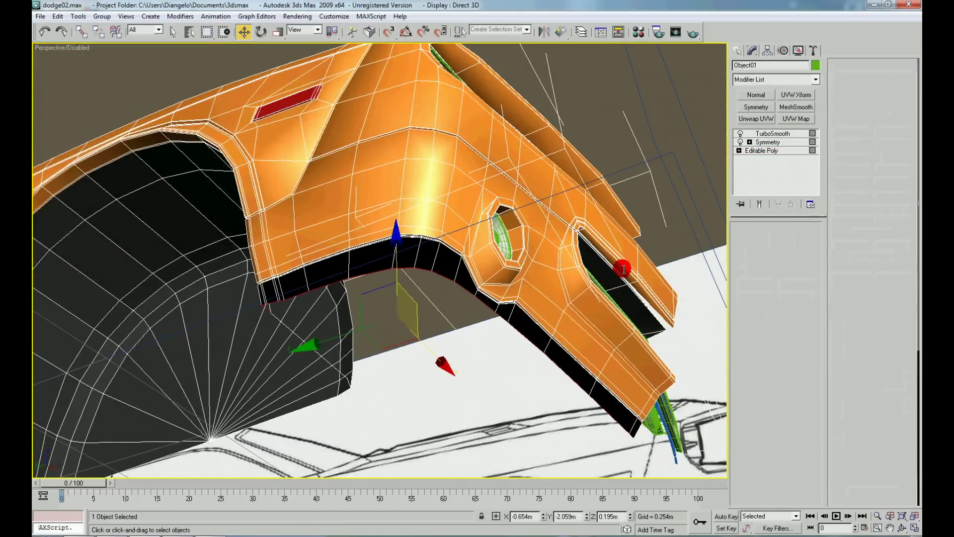
- Grow the polygon selection twice to 84 faces and detach the strip
alt+middle_drag(622, 267, 515, 316)
scroll(515, 316, up, 3)
scroll(405, 265, up, 2)
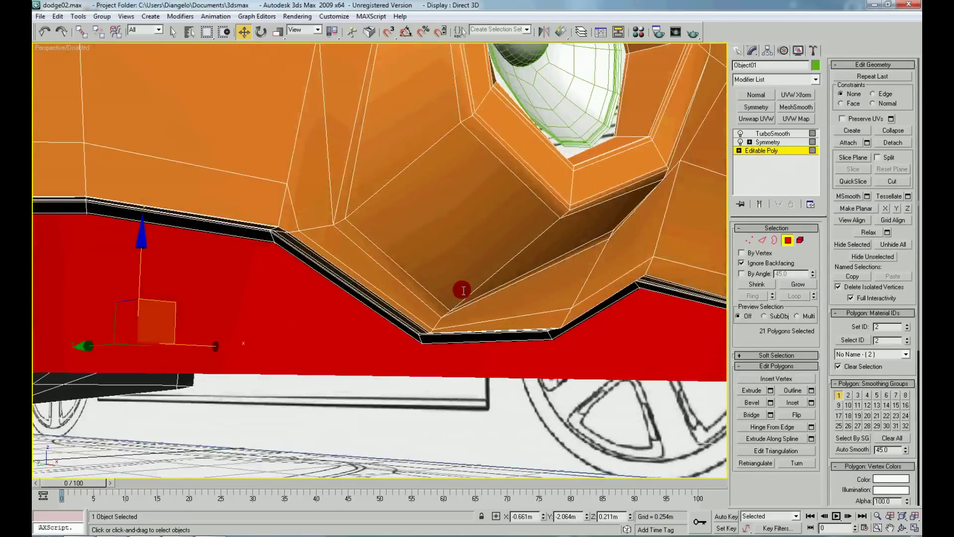
scroll(460, 288, up, 3)
click(795, 283)
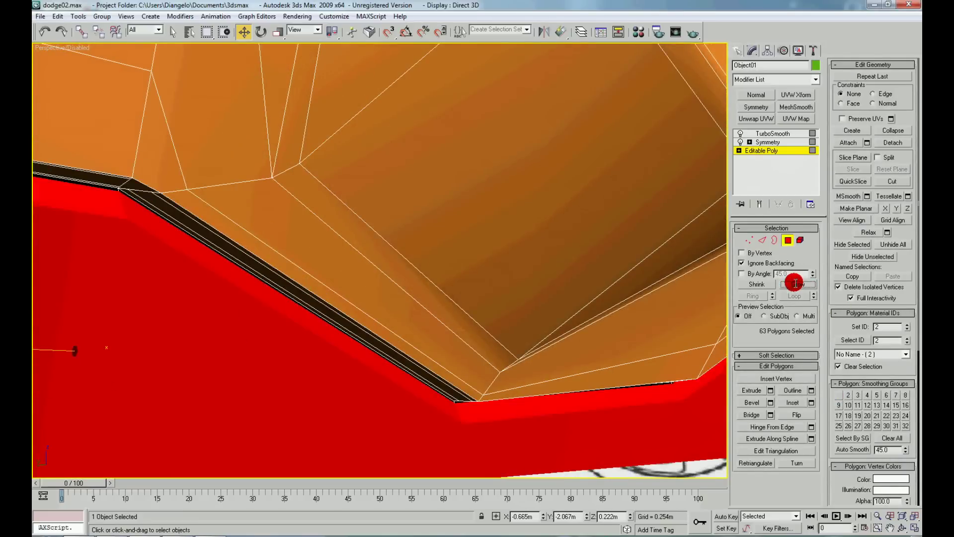
click(795, 283)
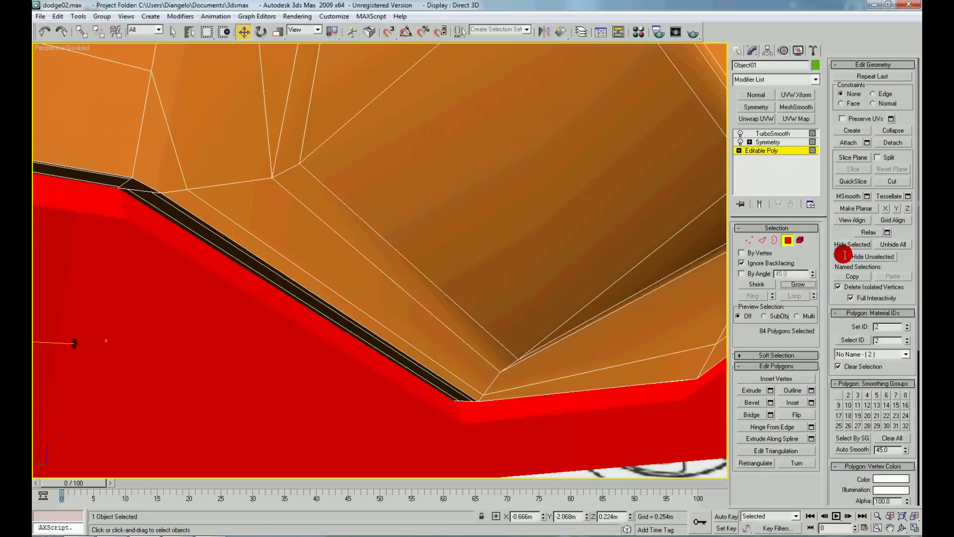
click(892, 143)
click(515, 273)
- Inspect the fog-light area in wireframe, selecting nine vertices and then clearing them
scroll(497, 313, down, 5)
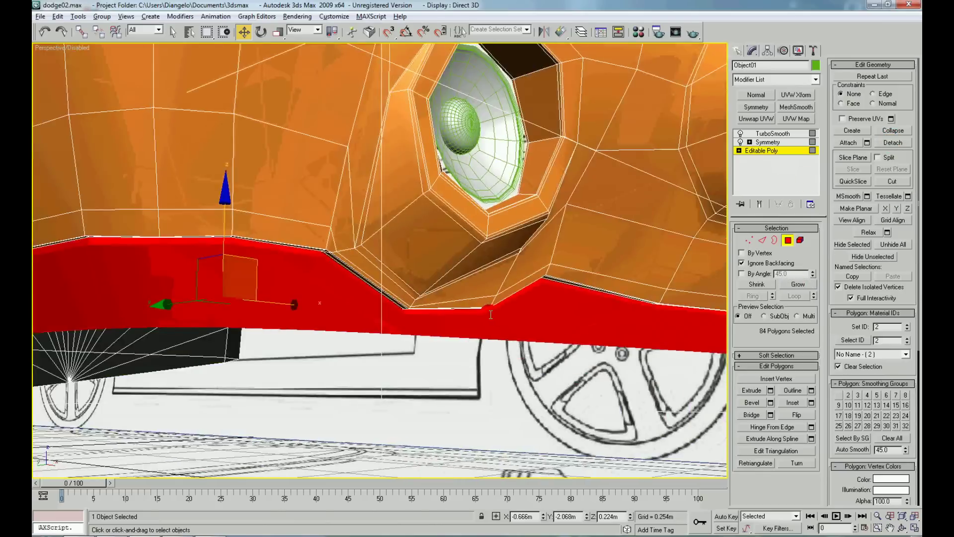
alt+middle_drag(497, 313, 442, 312)
scroll(443, 312, up, 2)
right_click(442, 312)
click(447, 292)
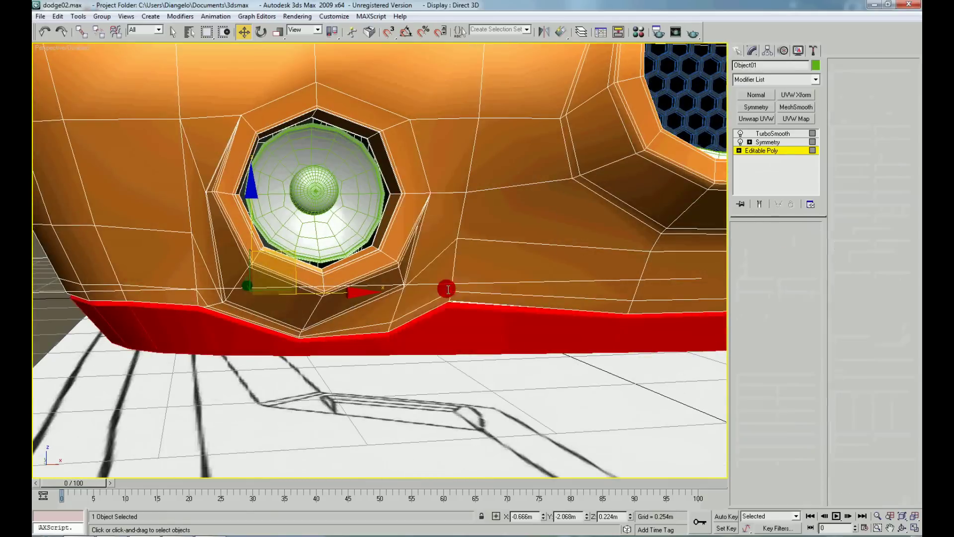
key(F3)
alt+middle_drag(443, 296, 451, 291)
drag(452, 275, 479, 341)
key(F3)
scroll(447, 298, up, 4)
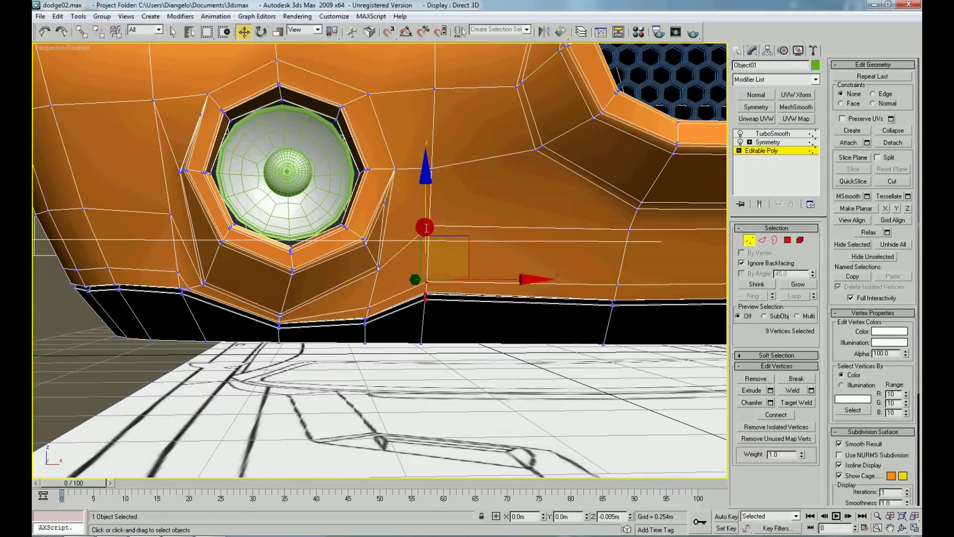
click(479, 385)
- Return to object level and deselect the car body
scroll(472, 387, down, 5)
scroll(416, 288, down, 3)
right_click(396, 272)
click(351, 234)
click(440, 385)
scroll(441, 386, up, 3)
mouse_move(447, 394)
alt+middle_down()
mouse_move(396, 400)
mouse_move(436, 419)
alt+middle_up()
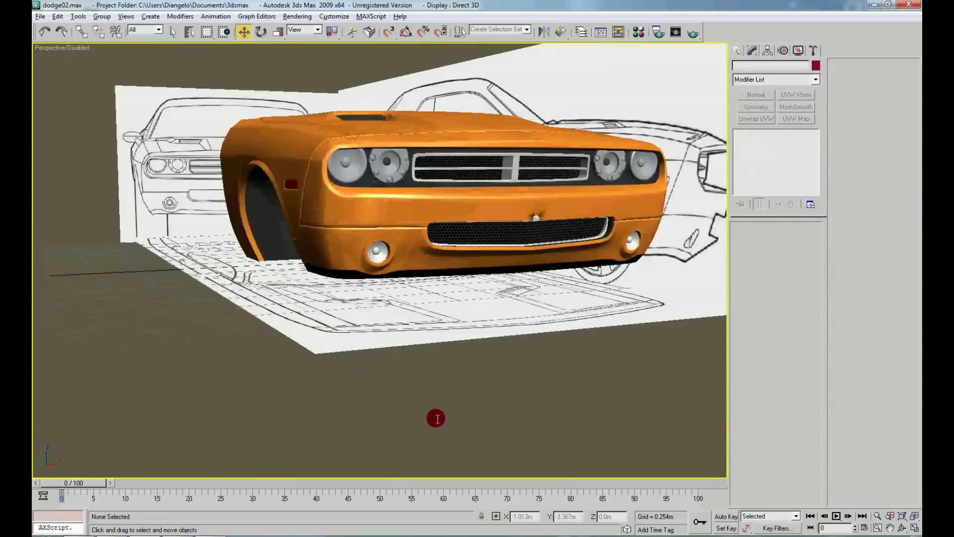
- Lower the vertex beside the fog light slightly on Z in Object01's Editable Poly vertex mode
scroll(441, 420, up, 2)
scroll(427, 402, up, 5)
click(389, 227)
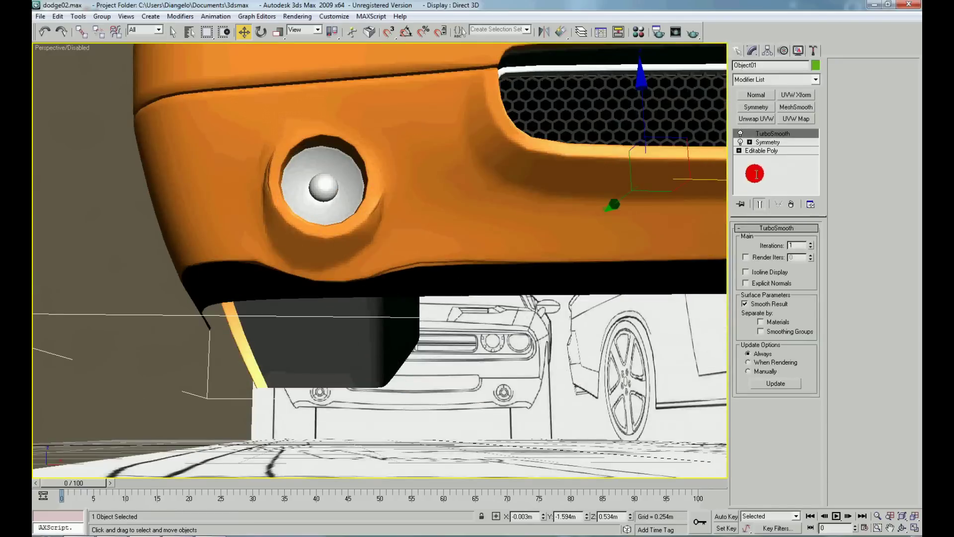
click(762, 152)
scroll(532, 323, up, 3)
scroll(507, 315, up, 3)
scroll(518, 337, up, 1)
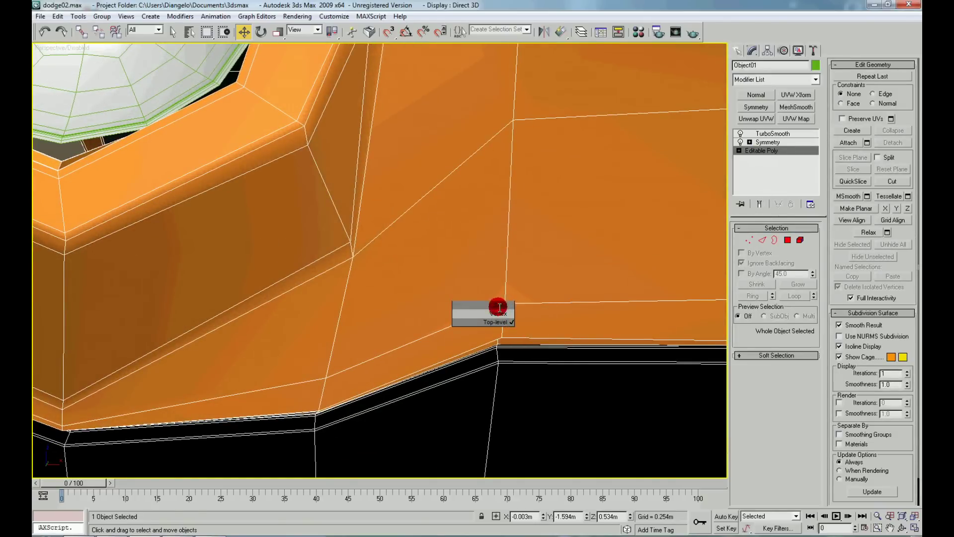
key(1)
key(F3)
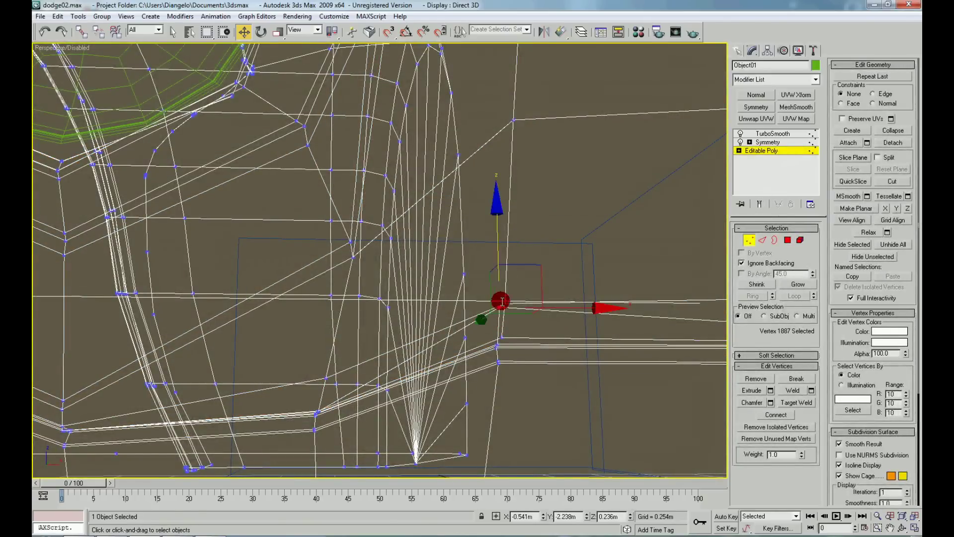
key(F3)
drag(496, 241, 498, 270)
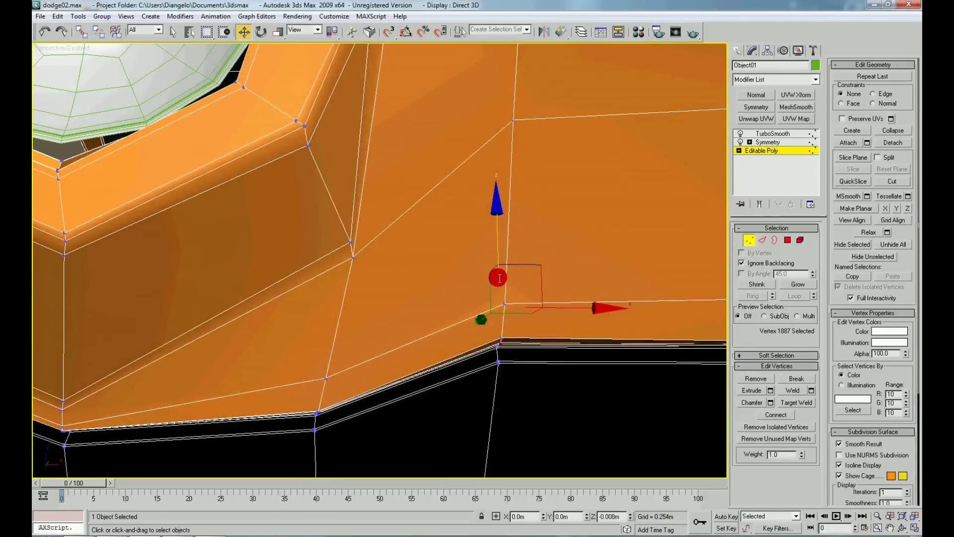
- Review the whole front end, then return Object01 to top level and deselect it
middle_drag(577, 350, 404, 336)
scroll(404, 336, down, 3)
scroll(412, 332, down, 1)
scroll(409, 326, up, 3)
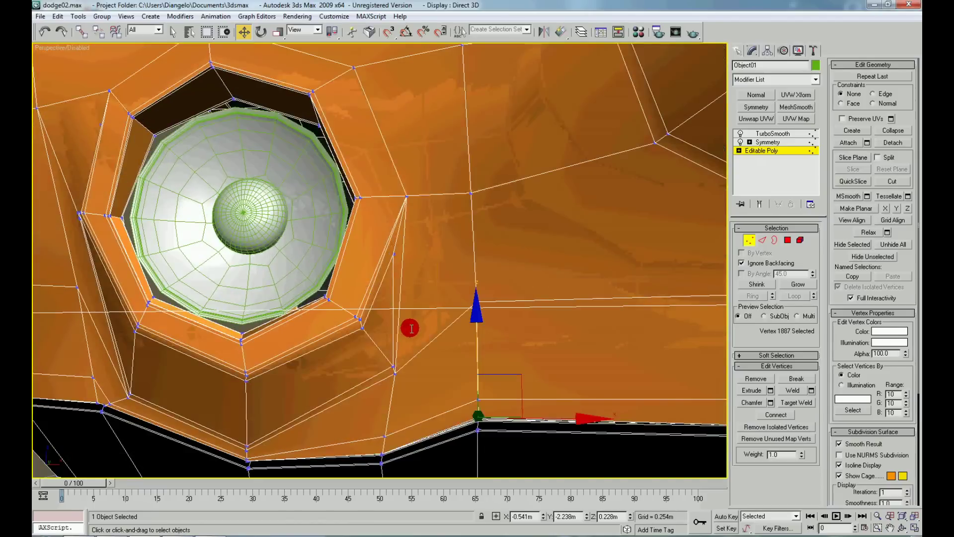
scroll(411, 348, up, 2)
scroll(487, 327, up, 2)
scroll(487, 328, down, 5)
alt+middle_drag(487, 327, 477, 326)
right_click(475, 324)
click(454, 315)
click(546, 430)
- Orbit to a low frontal view and turn on edged faces with F4
scroll(537, 427, down, 3)
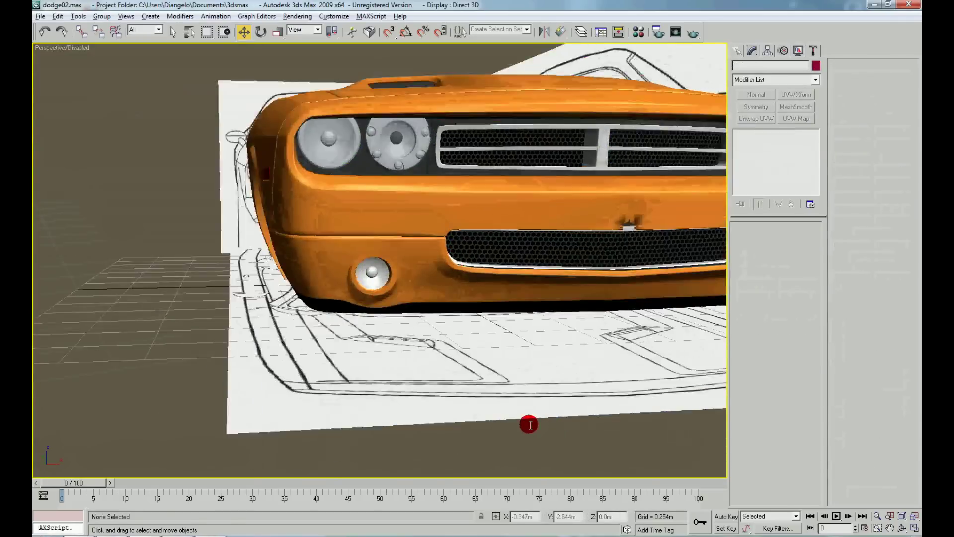
scroll(522, 413, down, 3)
scroll(496, 407, up, 2)
mouse_move(482, 408)
alt+middle_down()
mouse_move(464, 409)
mouse_move(464, 419)
mouse_move(535, 415)
mouse_move(528, 392)
mouse_move(581, 416)
mouse_move(486, 387)
mouse_move(405, 386)
mouse_move(438, 388)
mouse_move(436, 362)
mouse_move(511, 362)
alt+middle_up()
scroll(407, 329, up, 5)
scroll(424, 339, up, 3)
key(F4)
scroll(423, 338, down, 5)
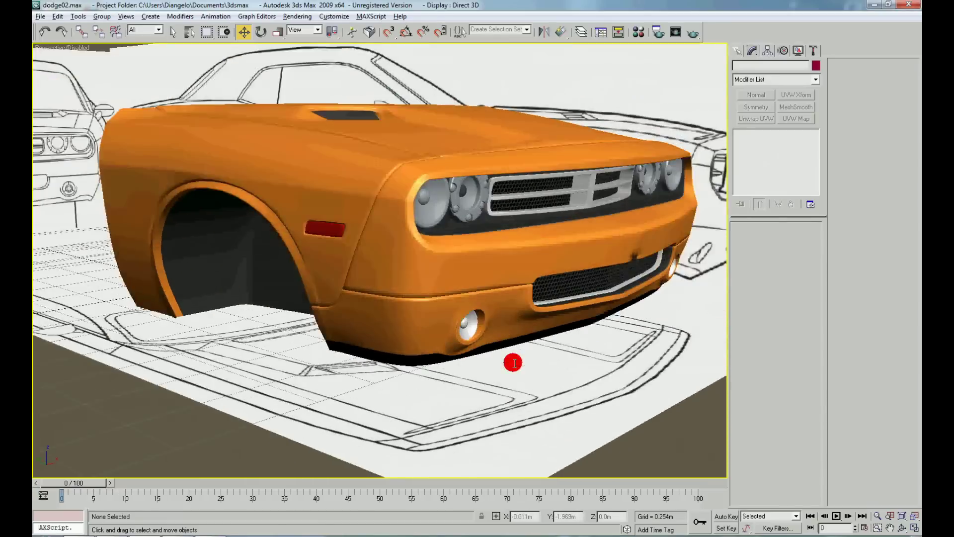
- Enter vertex mode on Object01's Editable Poly and orbit to a frontal wireframe view
click(471, 315)
click(760, 150)
scroll(489, 203, up, 3)
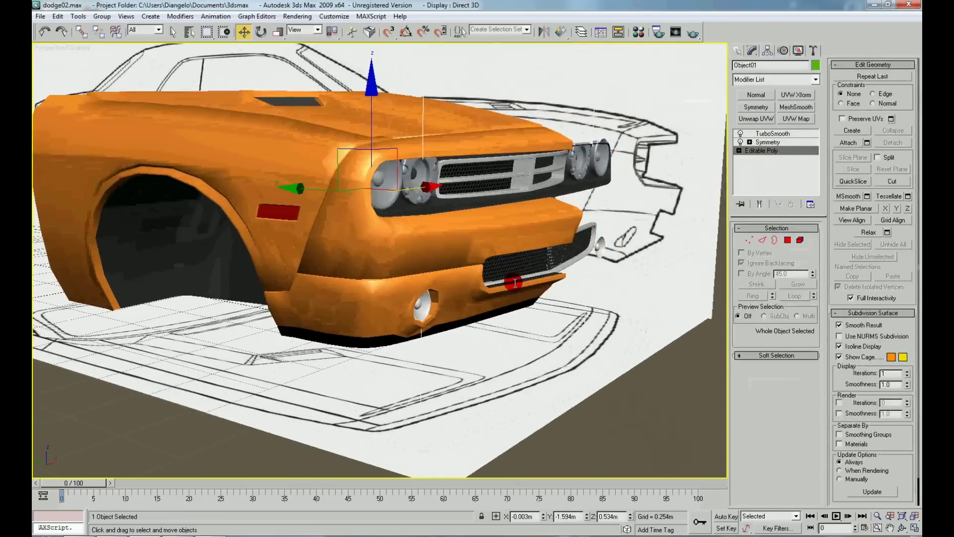
scroll(489, 203, up, 3)
right_click(497, 300)
click(497, 290)
key(F3)
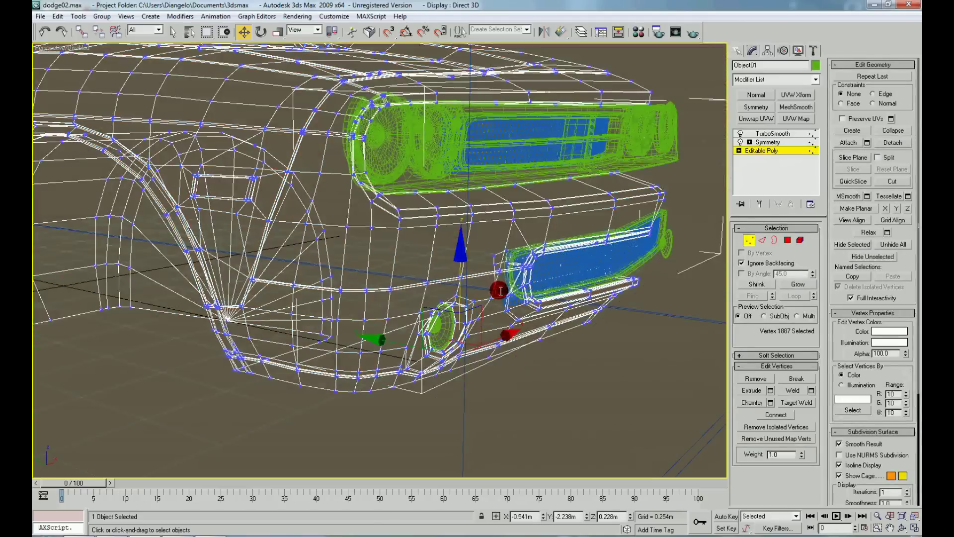
alt+middle_drag(503, 293, 499, 318)
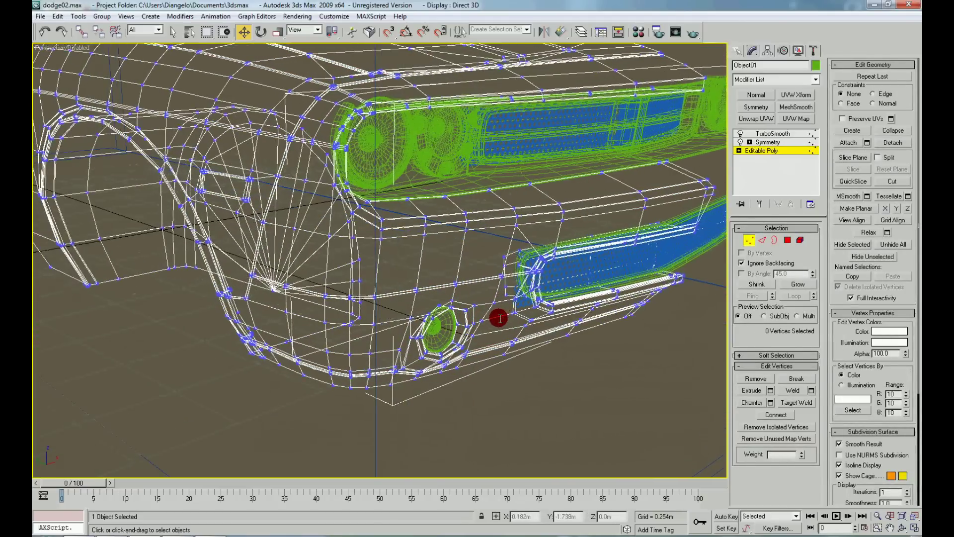
- Select four vertices beside the fog light and preview them with TurboSmooth shown
drag(520, 317, 481, 295)
key(F3)
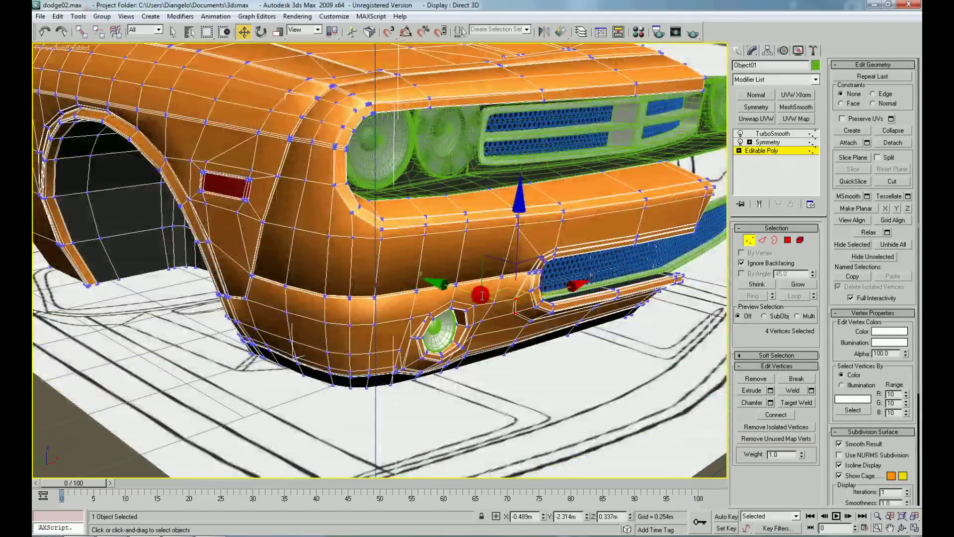
key(F4)
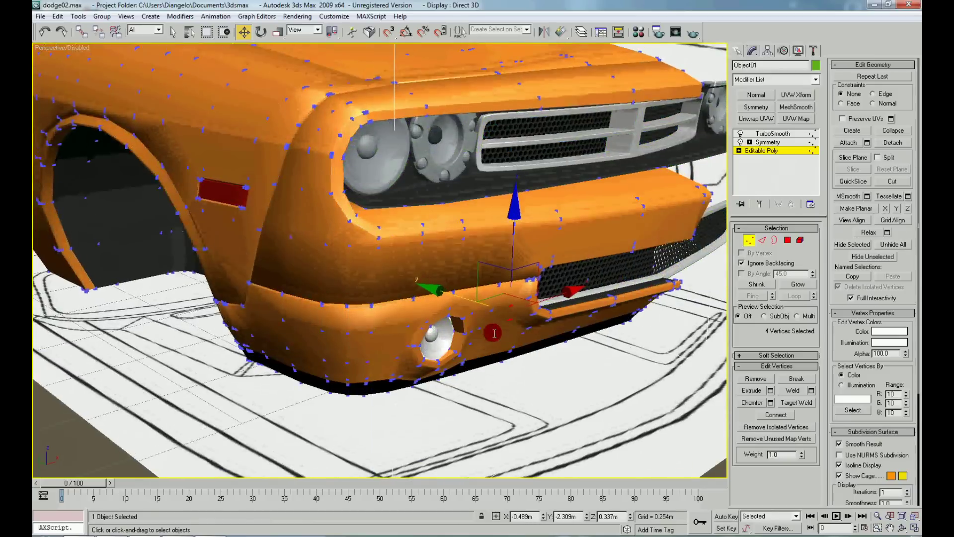
click(759, 204)
scroll(615, 337, up, 3)
scroll(615, 337, down, 2)
mouse_move(615, 337)
alt+middle_down()
mouse_move(578, 394)
mouse_move(507, 381)
alt+middle_up()
click(507, 381)
scroll(453, 364, up, 4)
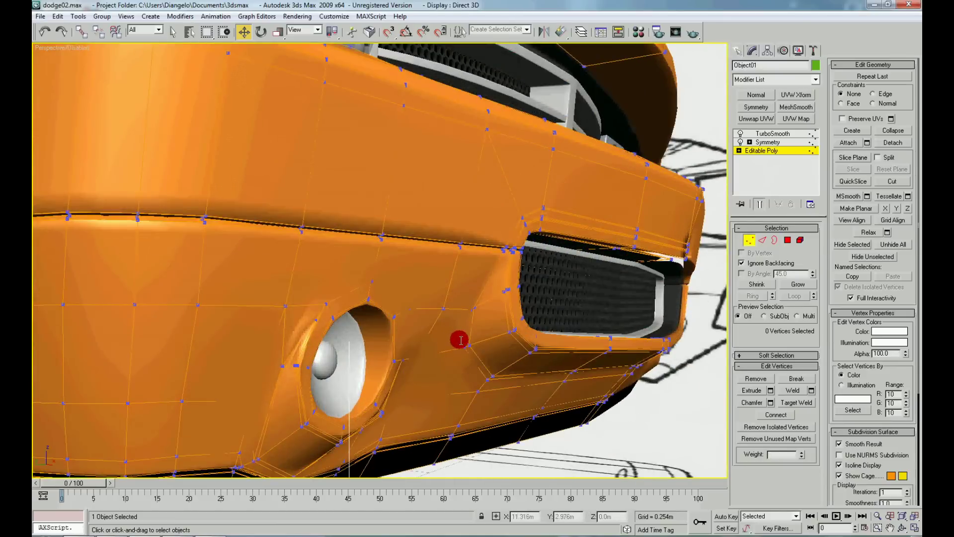
- Adjust the vertices right of the fog light, then show the unsmoothed cage with edged faces
drag(458, 341, 476, 354)
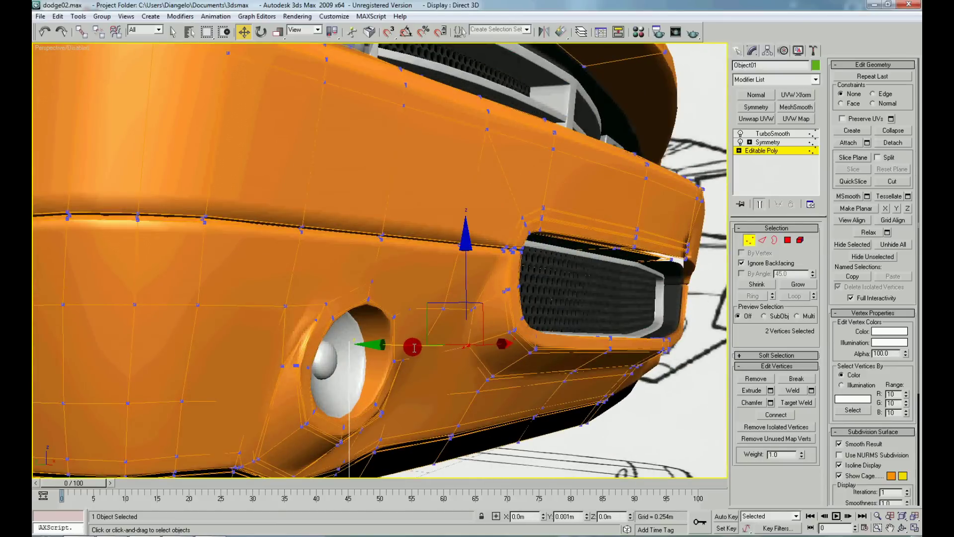
click(471, 309)
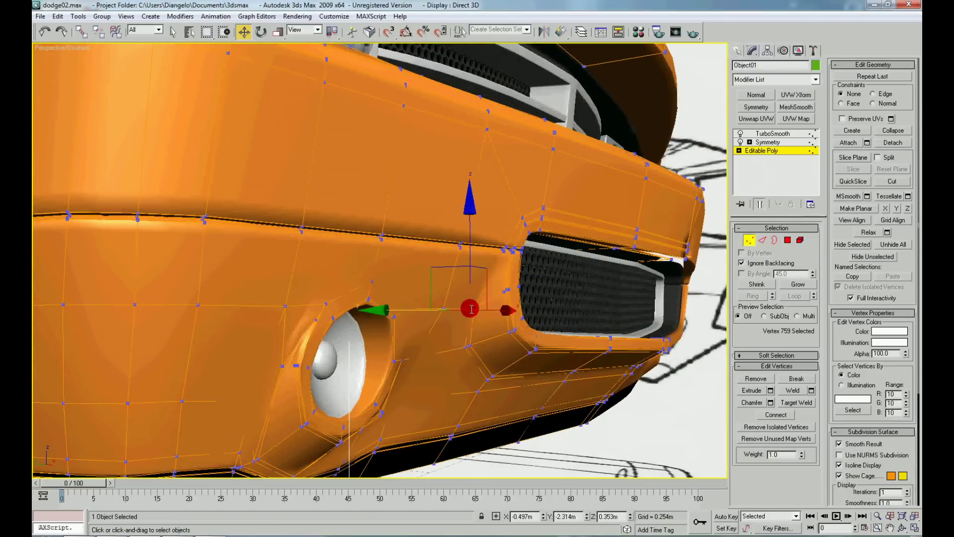
ctrl+click(473, 307)
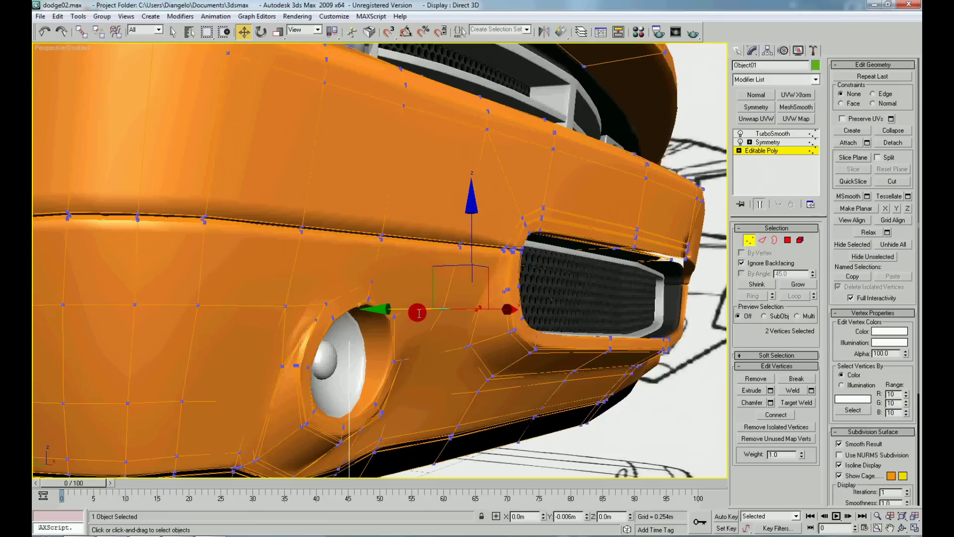
click(432, 362)
alt+middle_drag(432, 362, 425, 389)
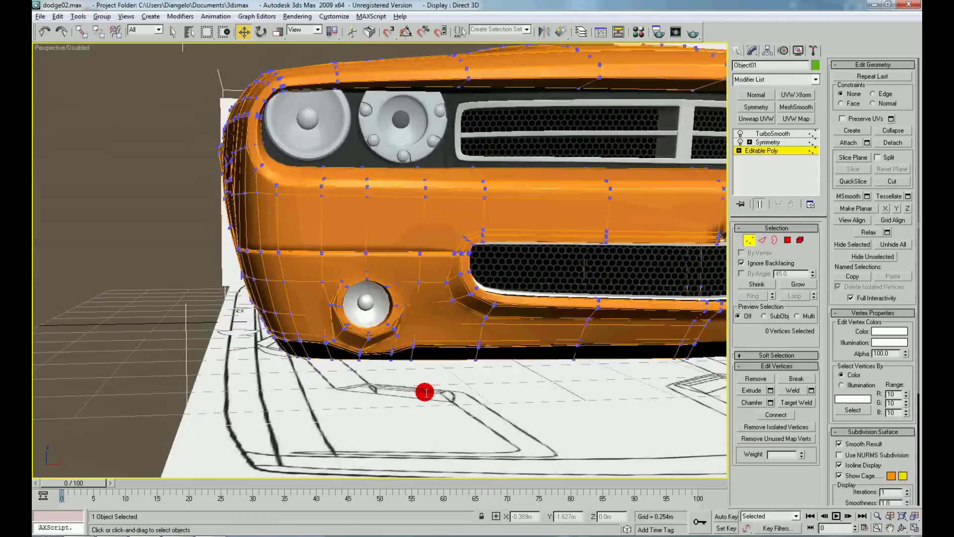
click(760, 204)
key(F4)
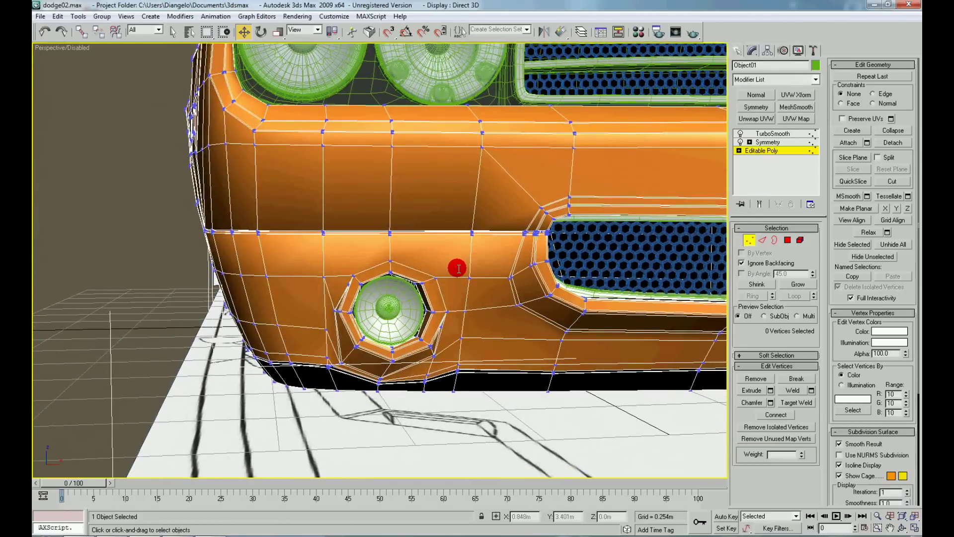
- Cut a new edge across the bumper beside the fog-light ring
scroll(457, 268, up, 5)
scroll(465, 263, up, 1)
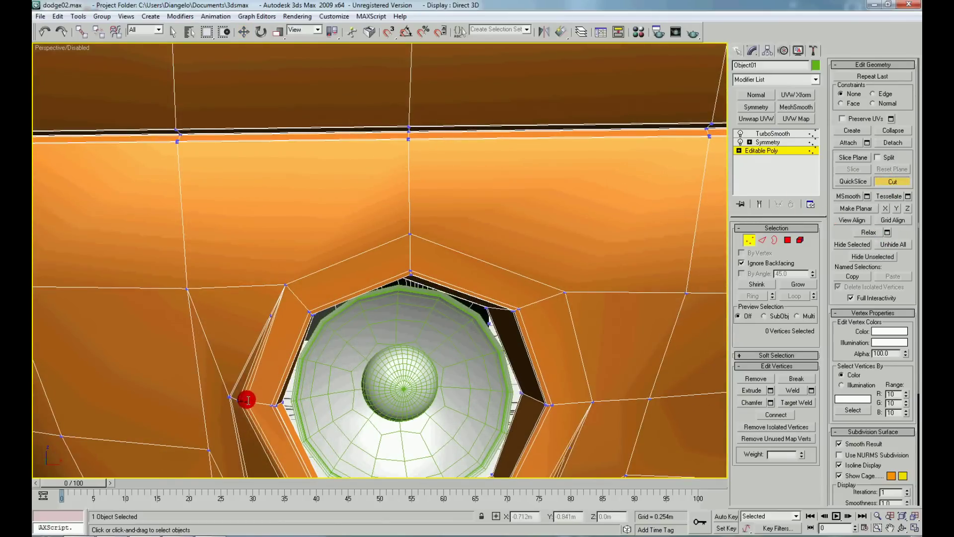
click(299, 301)
click(410, 257)
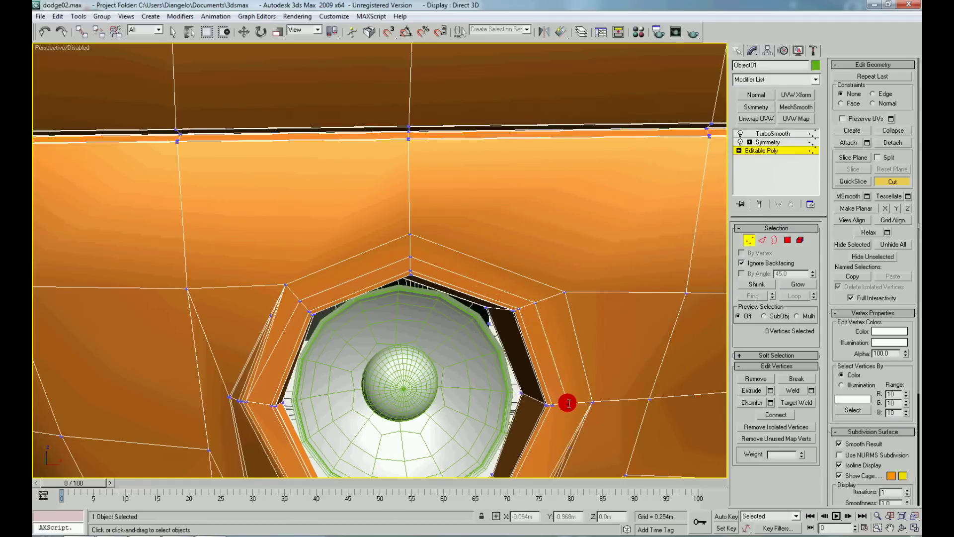
scroll(567, 403, down, 2)
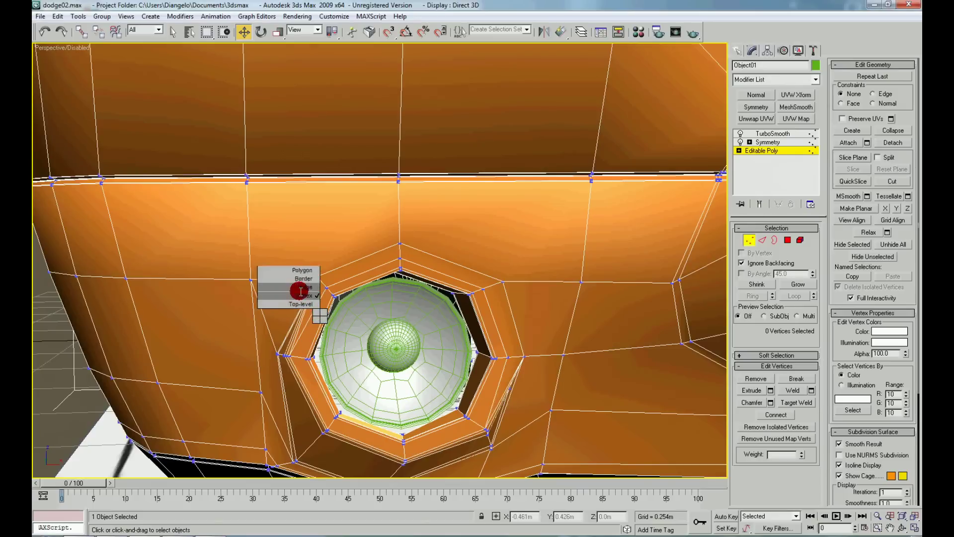
- Select an edge at the fog-light opening, then return to top level and deselect
click(304, 287)
scroll(318, 323, up, 4)
click(317, 324)
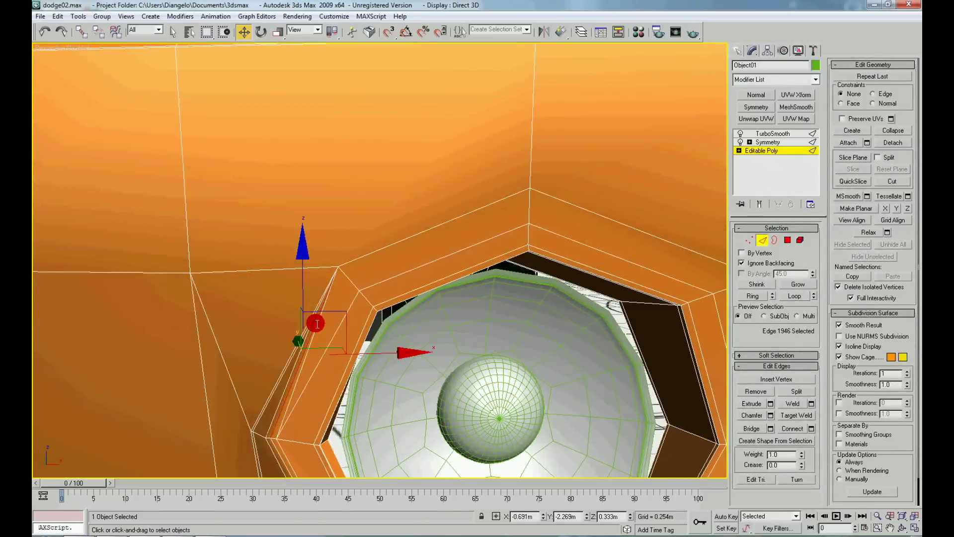
alt+middle_drag(316, 326, 331, 281)
click(331, 281)
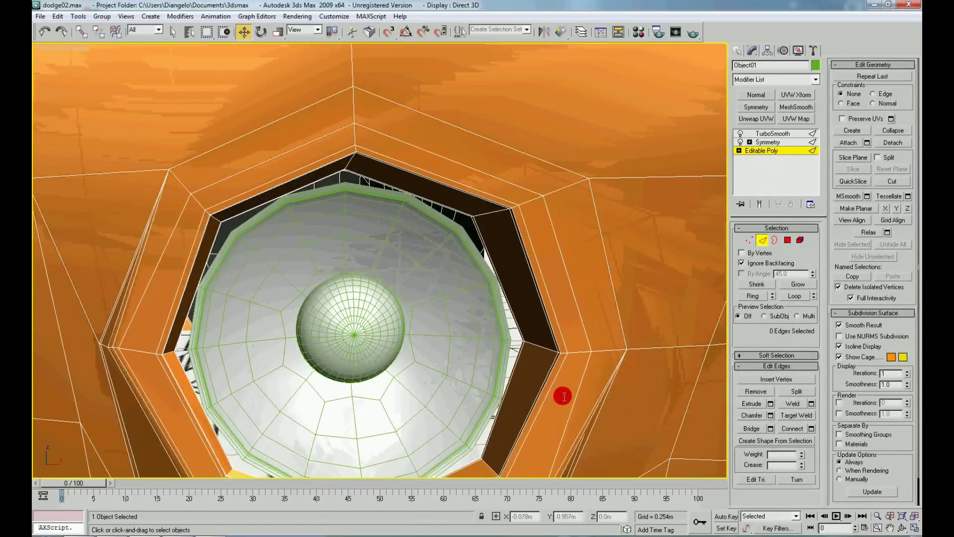
key(shift+z)
right_click(419, 314)
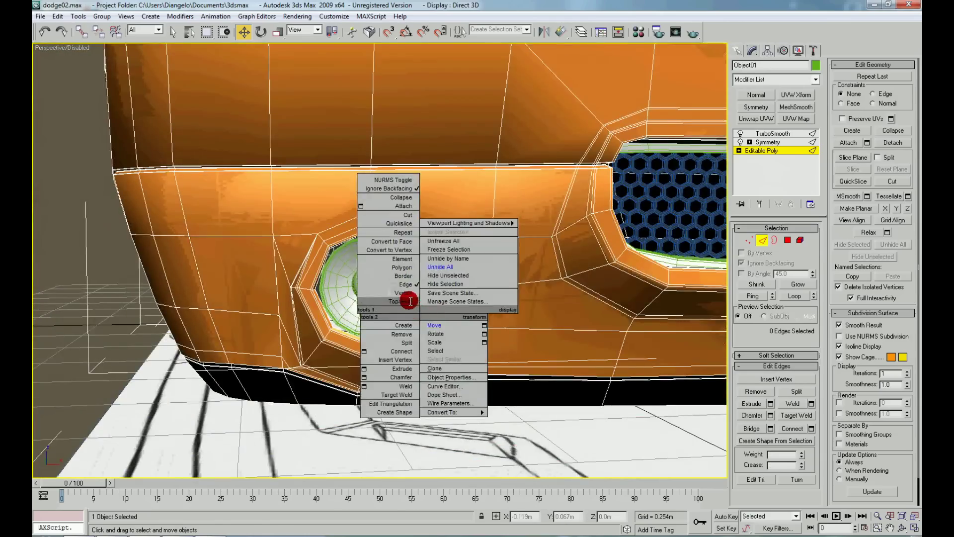
click(411, 301)
scroll(192, 334, down, 5)
click(206, 351)
- Orbit and zoom around the smoothed car front to review it
scroll(206, 351, up, 3)
scroll(239, 350, up, 4)
mouse_move(239, 350)
alt+middle_down()
mouse_move(232, 364)
mouse_move(296, 348)
mouse_move(238, 344)
mouse_move(272, 372)
mouse_move(224, 369)
mouse_move(419, 371)
mouse_move(457, 353)
alt+middle_up()
scroll(236, 350, down, 3)
scroll(234, 355, down, 5)
scroll(267, 381, down, 3)
scroll(278, 389, up, 3)
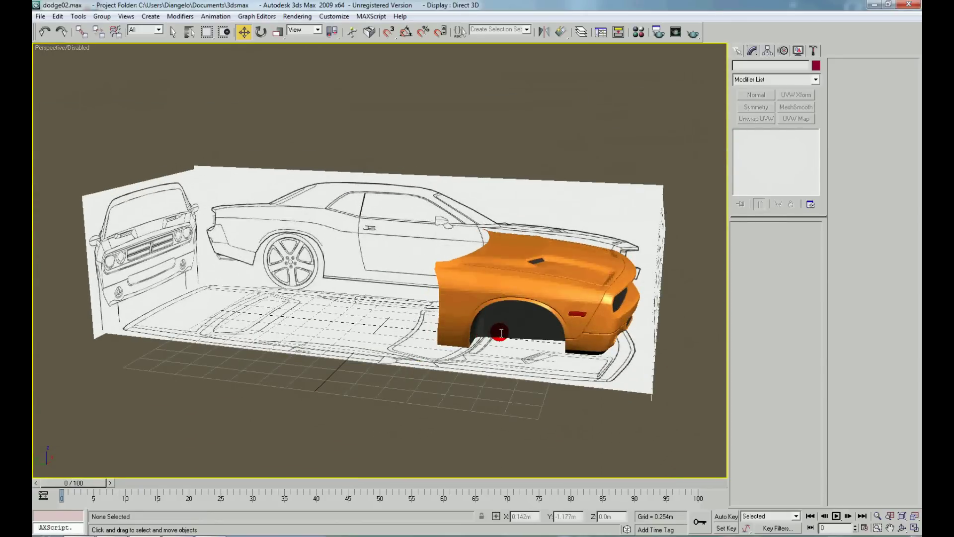
- In the Left view, select the whole front fender element in Editable Poly
key(l)
key(z)
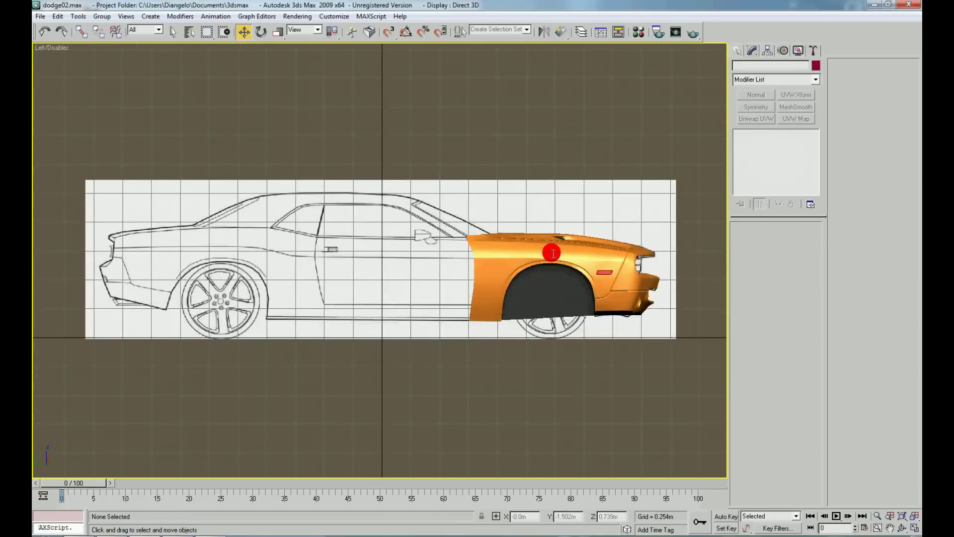
click(552, 253)
scroll(546, 269, up, 3)
click(800, 150)
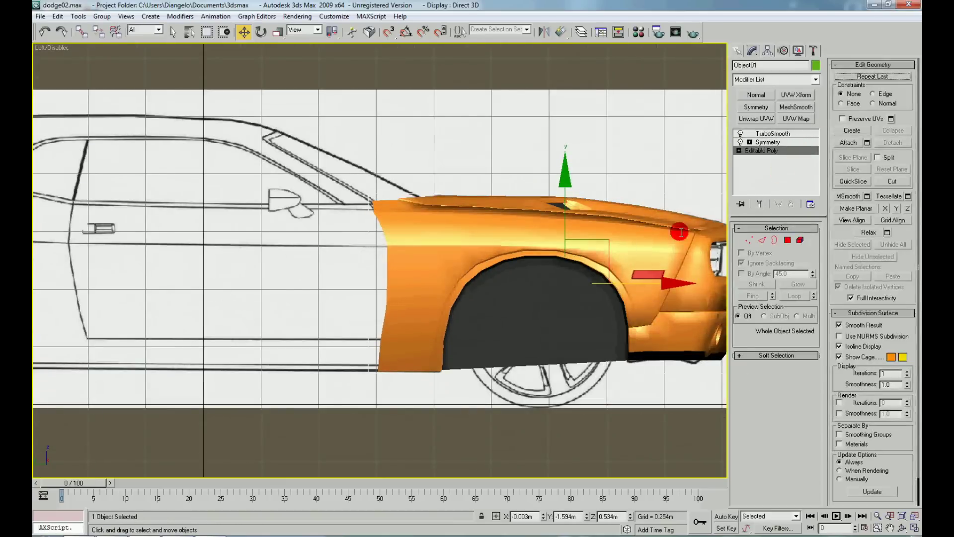
scroll(477, 251, up, 3)
scroll(435, 282, up, 1)
right_click(430, 291)
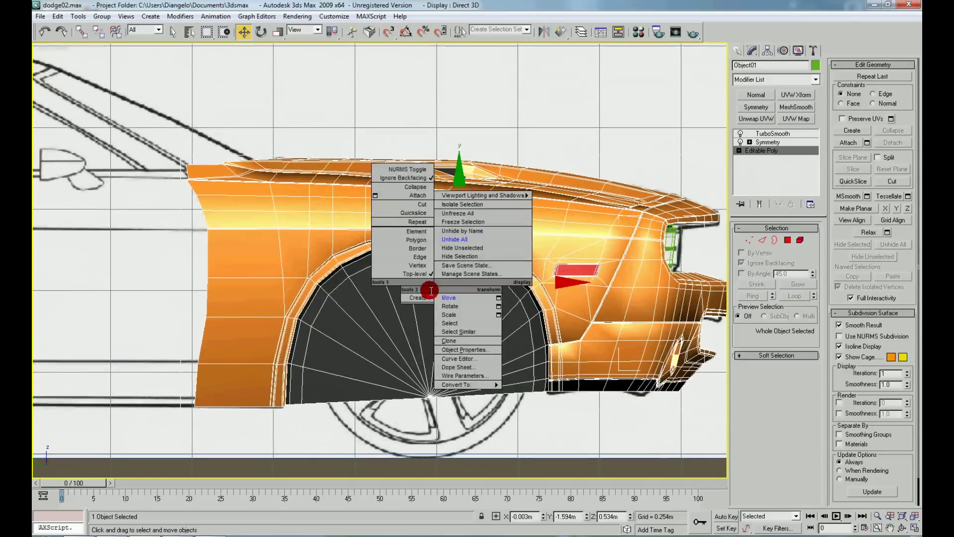
click(419, 231)
click(451, 229)
- Clone the fender element as a separate object, Object02, over the rear wheel and select it
scroll(451, 233, down, 3)
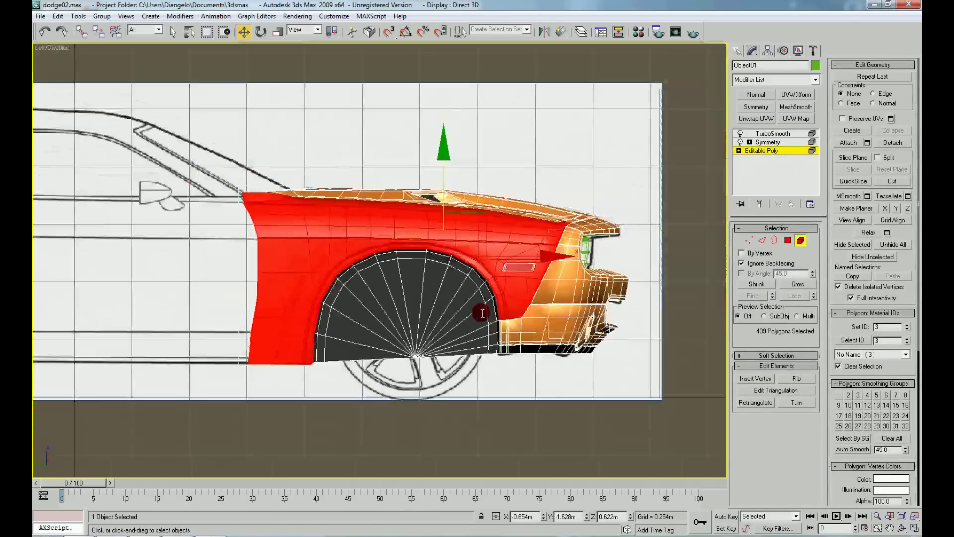
scroll(427, 318, down, 3)
shift+drag(559, 269, 231, 258)
click(521, 276)
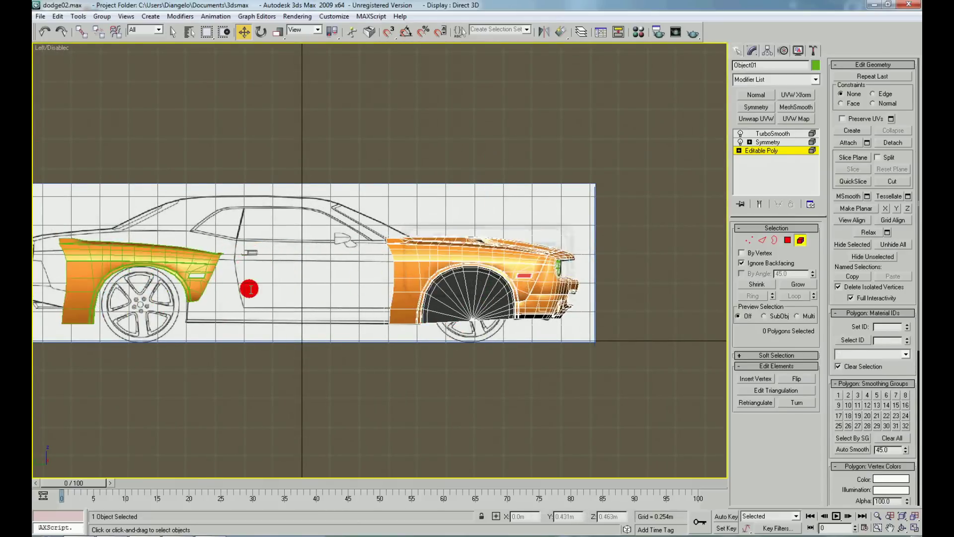
middle_drag(249, 285, 377, 309)
right_click(370, 304)
click(364, 294)
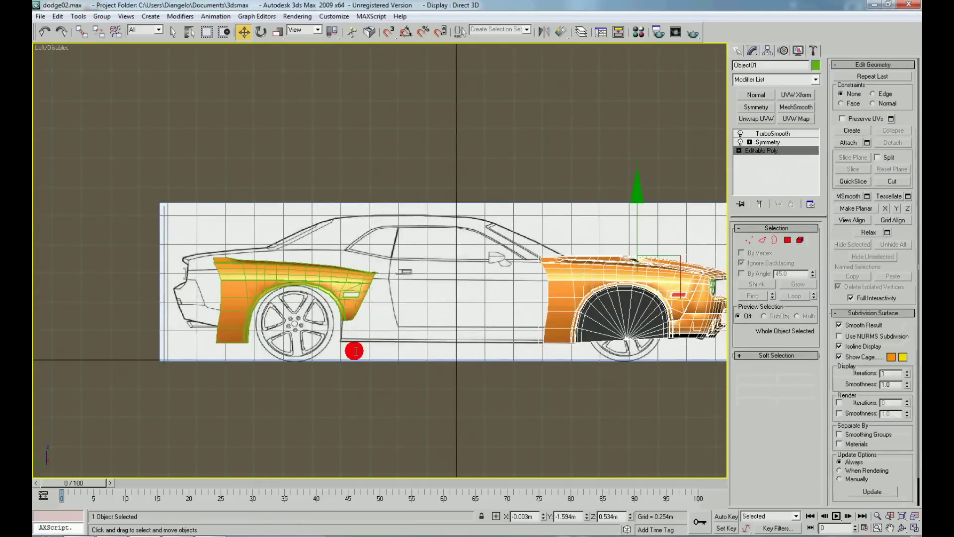
click(332, 307)
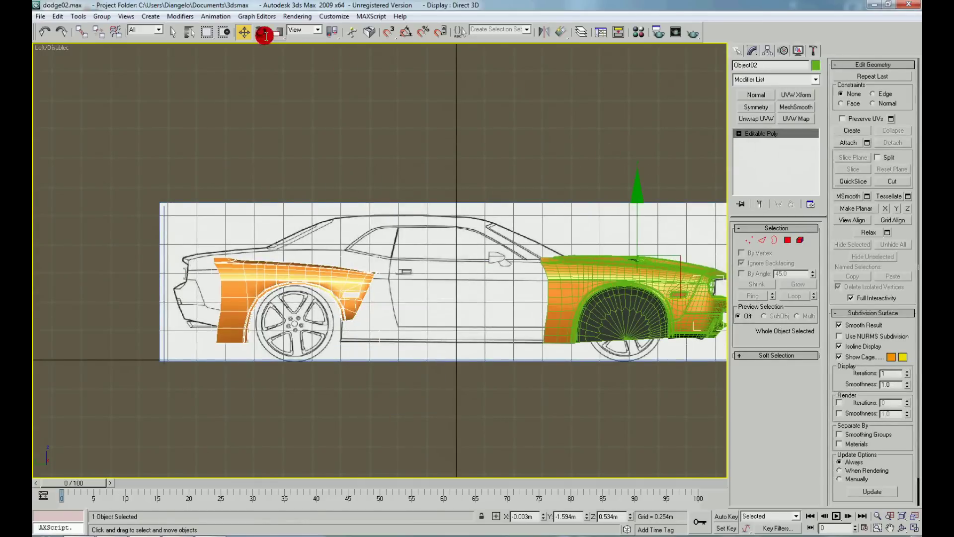
- Mirror the fender copy on X and move it onto the rear wheel
click(540, 31)
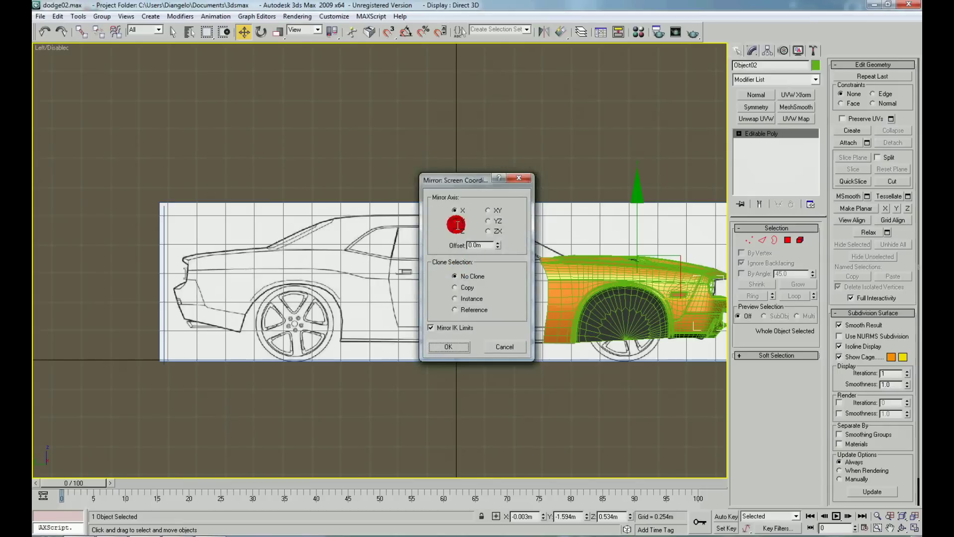
click(456, 221)
click(456, 231)
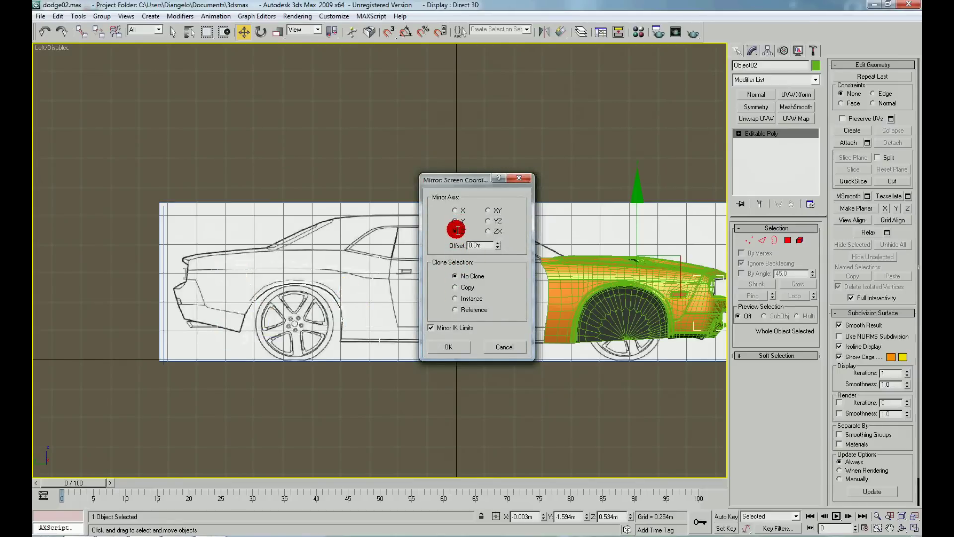
click(461, 305)
click(445, 341)
scroll(437, 338, down, 2)
scroll(426, 336, down, 2)
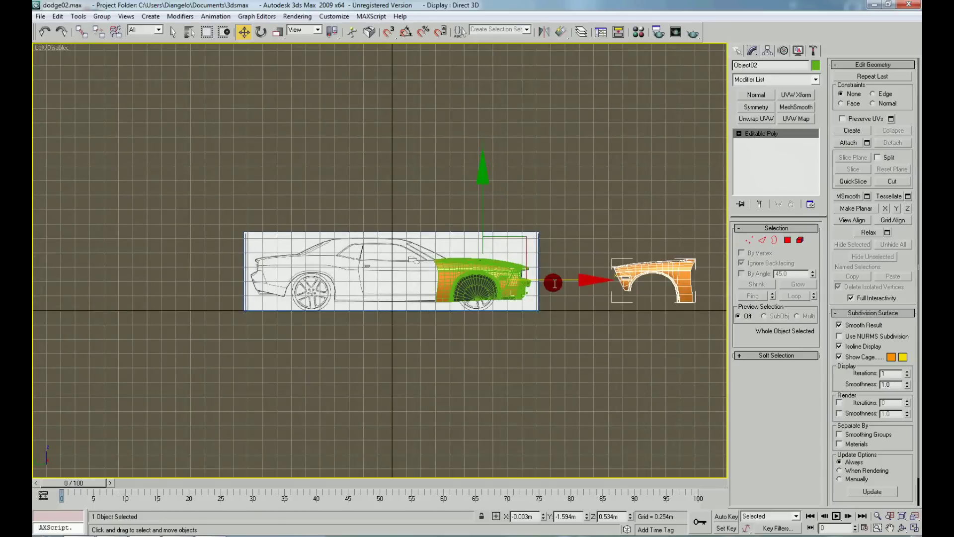
drag(554, 282, 227, 283)
- Center the pivot to the object in Hierarchy and fine-tune the fender over the arch
click(768, 51)
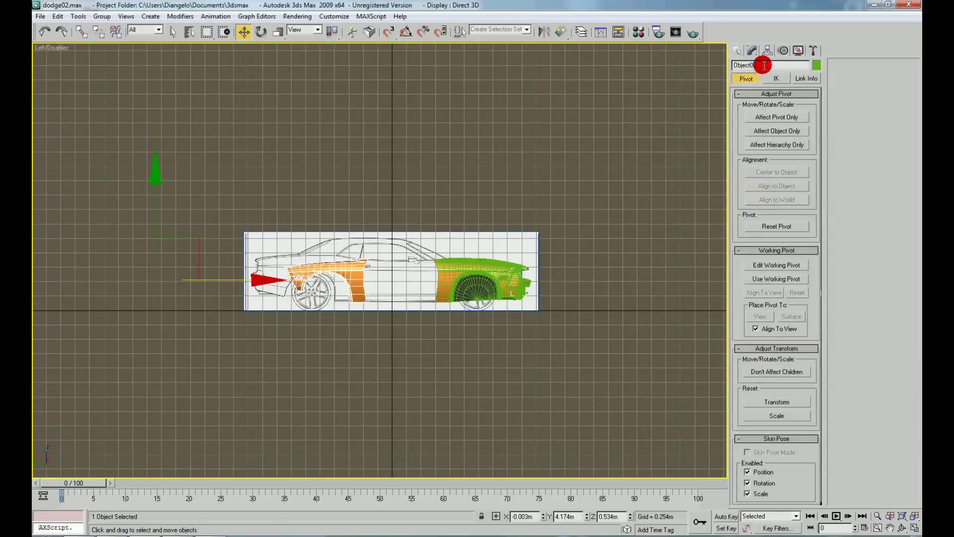
click(771, 172)
click(752, 50)
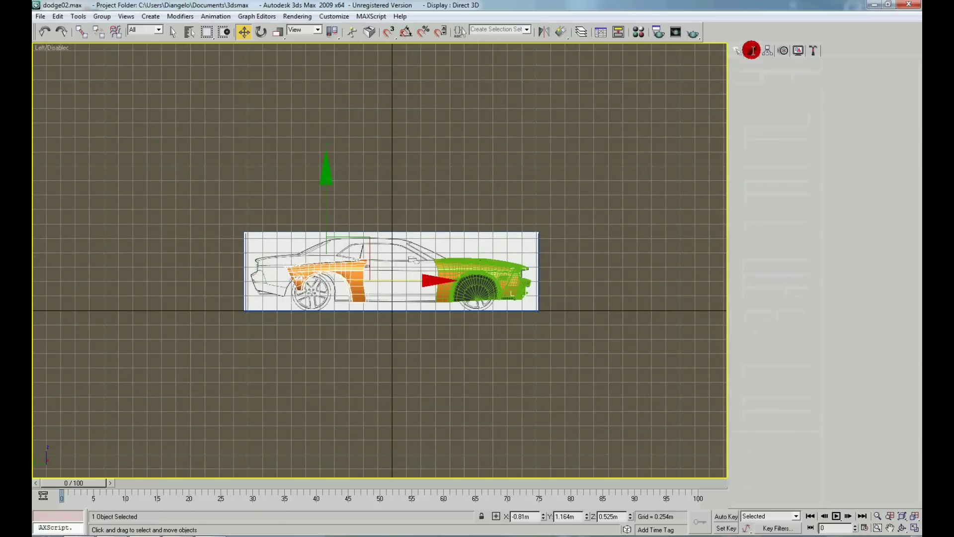
scroll(471, 273, up, 1)
scroll(464, 299, up, 2)
drag(464, 298, 427, 287)
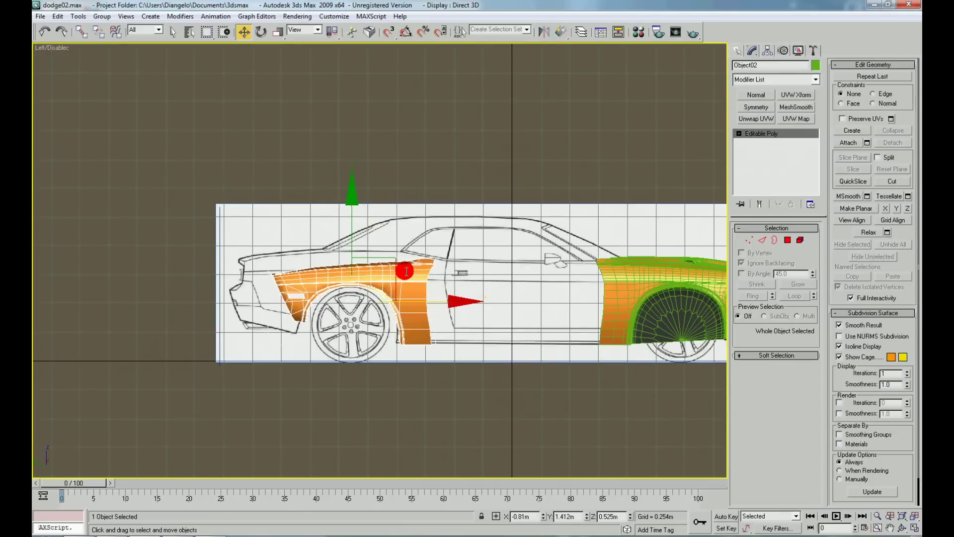
mouse_move(389, 260)
mouse_down()
mouse_move(400, 247)
mouse_move(392, 257)
mouse_up()
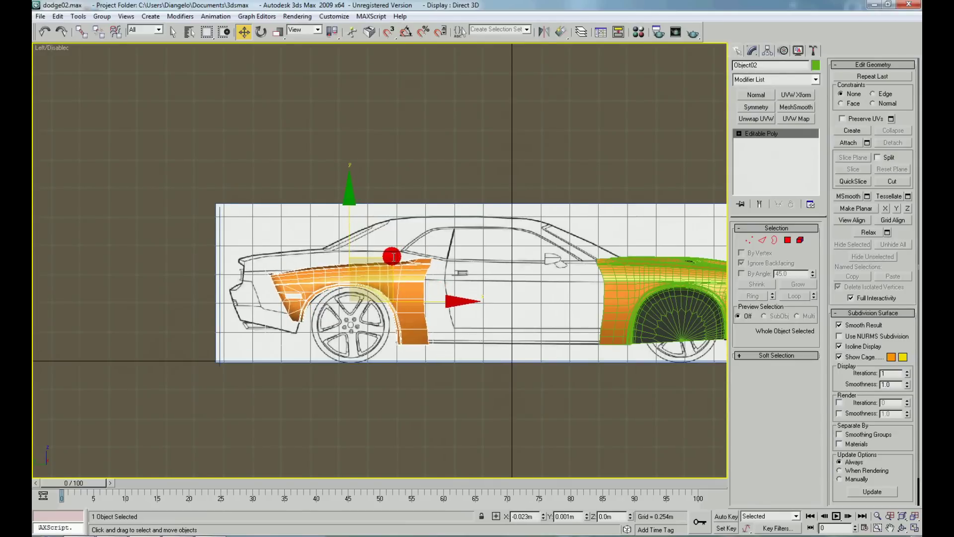
scroll(392, 256, up, 4)
- Select the edge ring across the wheel-arch lip and convert it to a polygon band
right_click(445, 259)
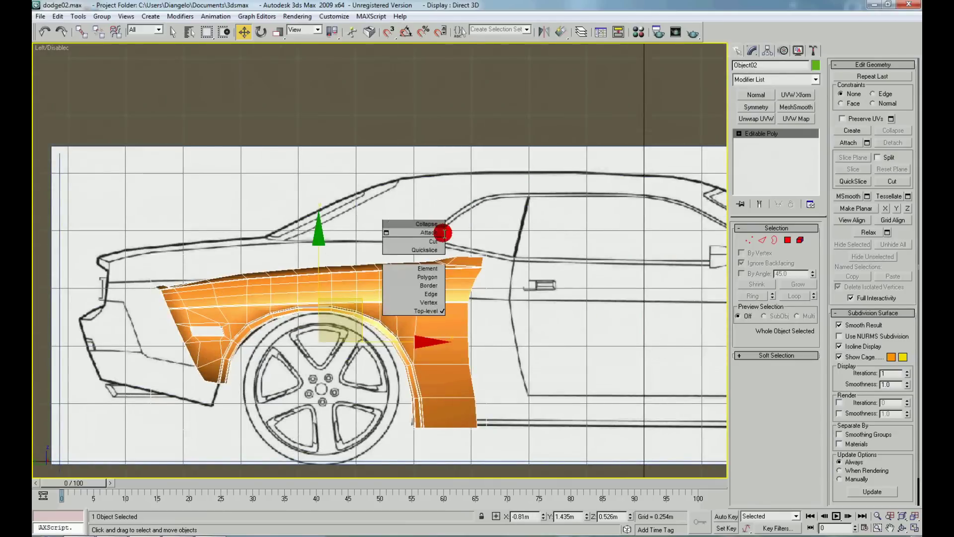
click(435, 293)
scroll(364, 334, up, 5)
scroll(383, 398, up, 2)
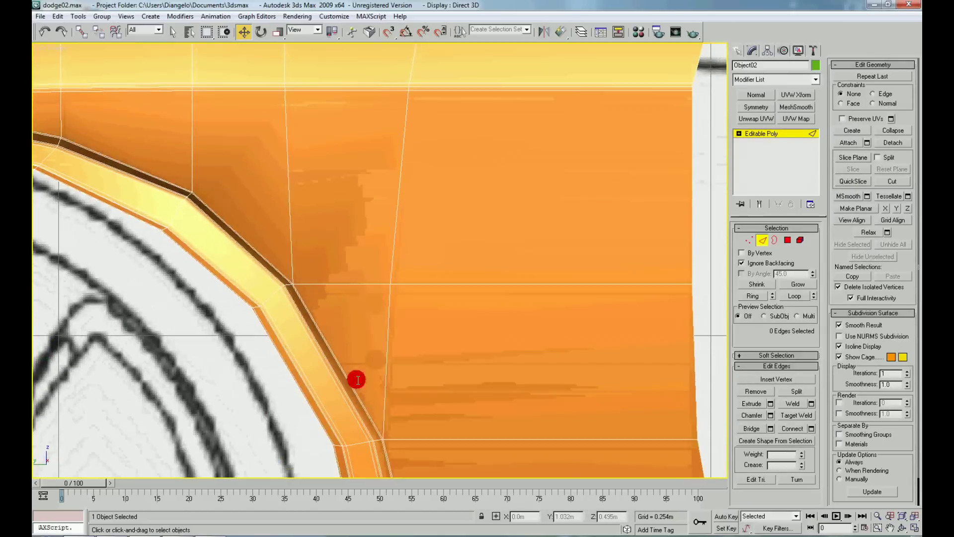
click(355, 443)
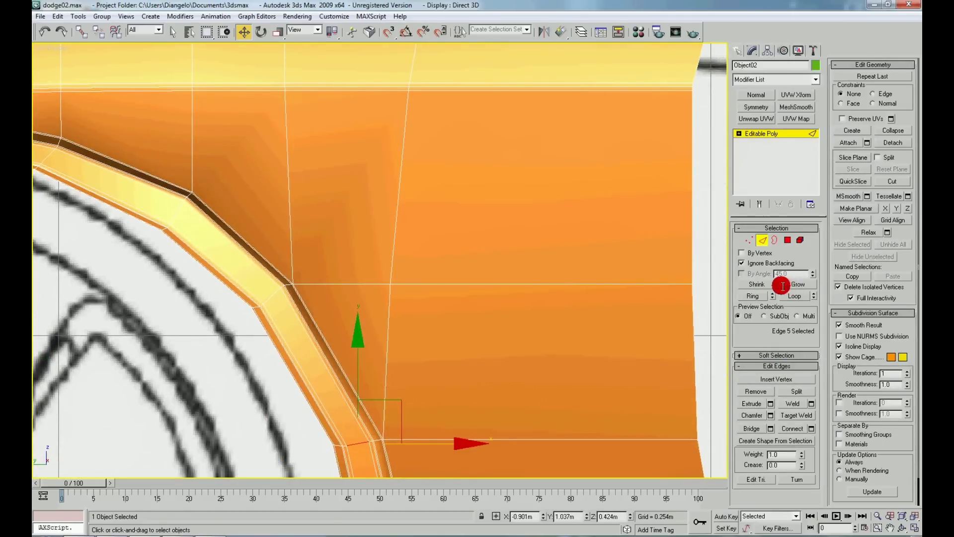
click(759, 295)
ctrl+click(787, 241)
click(798, 284)
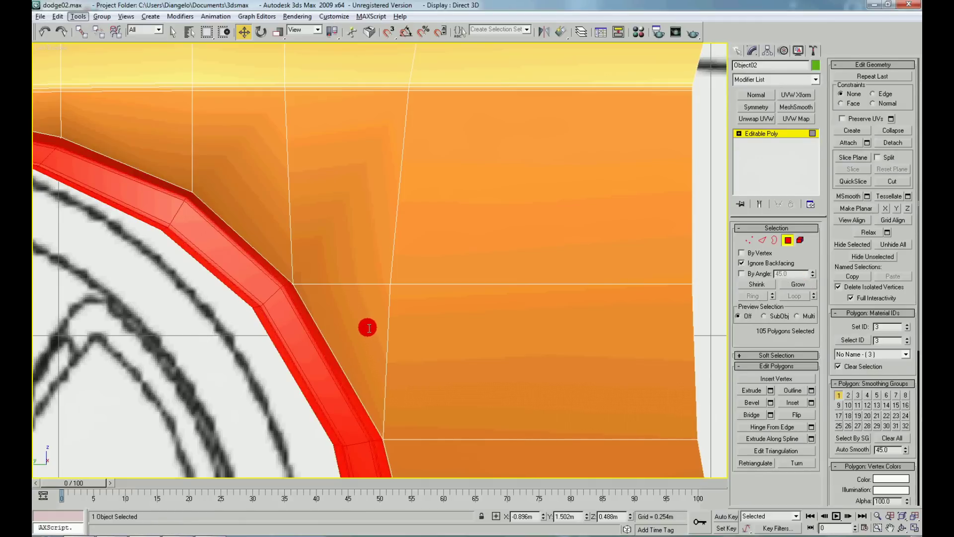
- Undo a stray polygon pick and restore the arch-band selection and view
click(392, 306)
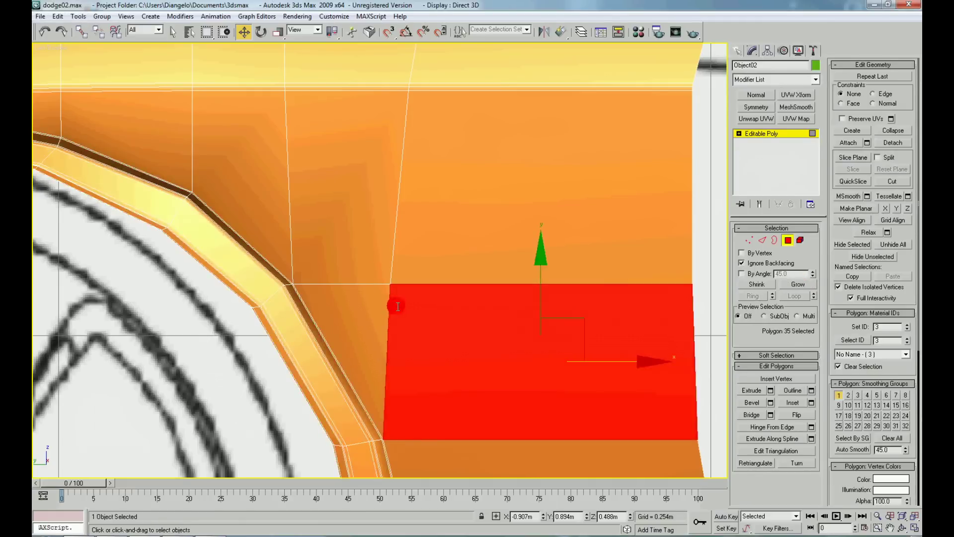
scroll(398, 307, up, 3)
key(ctrl+z)
key(shift+z)
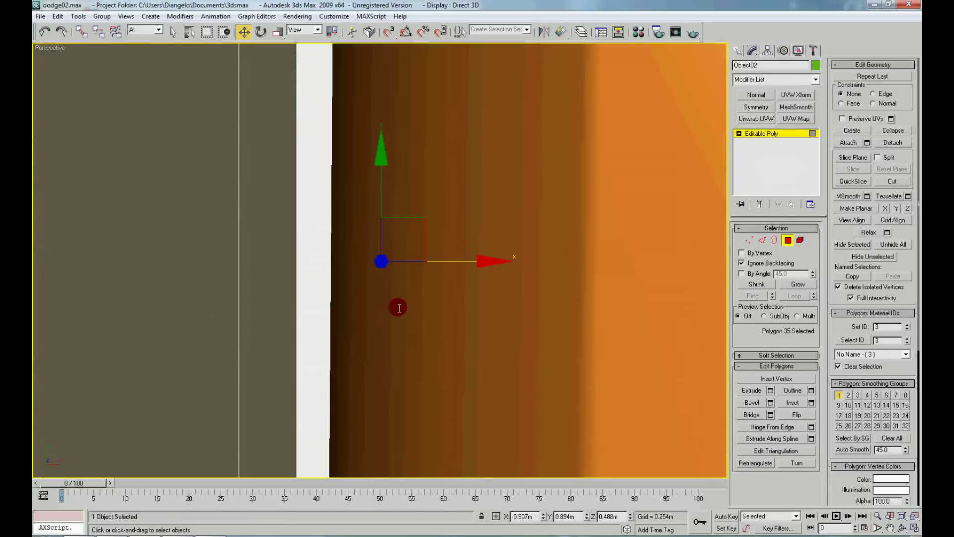
key(shift+z)
key(shift+z)
key(shift+z)
key(shift+y)
key(shift+y)
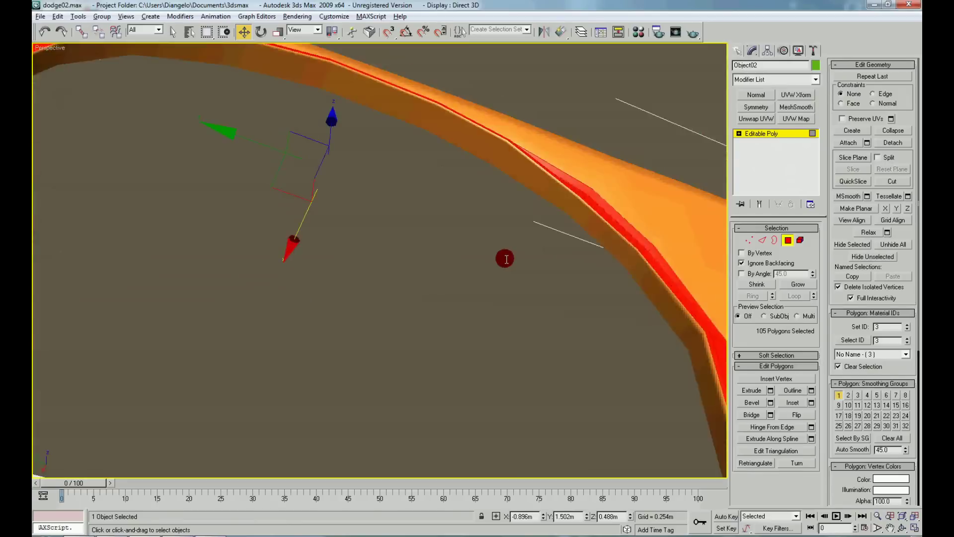
key(shift+y)
key(shift+y)
key(shift+z)
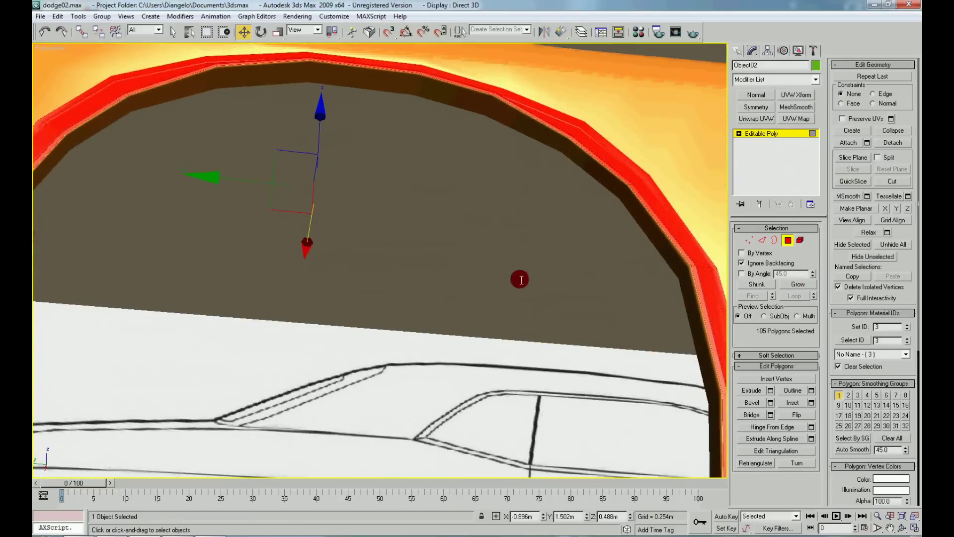
- Grow the arch-band selection to 135 polygons and detach it as Object03
key(shift+z)
key(shift+z)
key(shift+z)
key(shift+z)
click(798, 284)
key(shift+y)
key(shift+y)
key(shift+z)
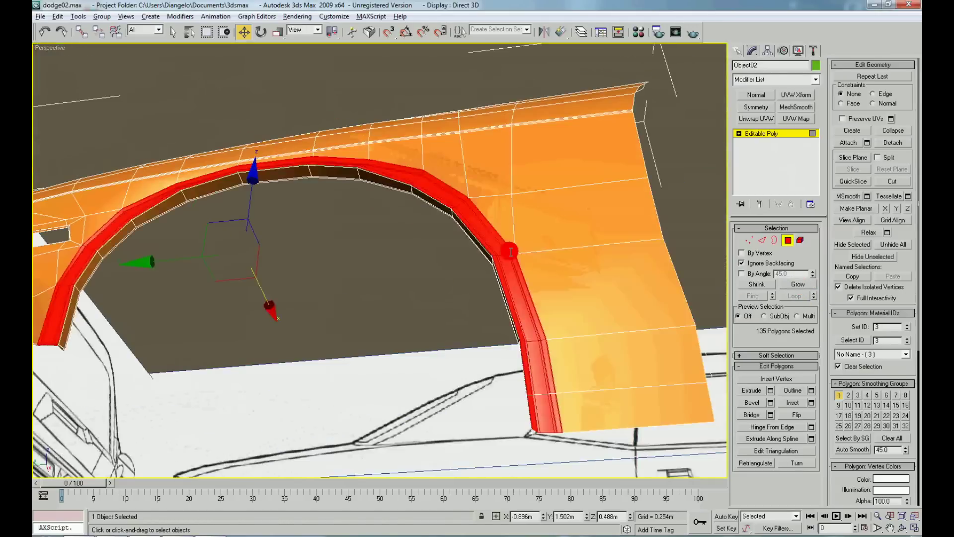
click(797, 288)
key(ctrl+z)
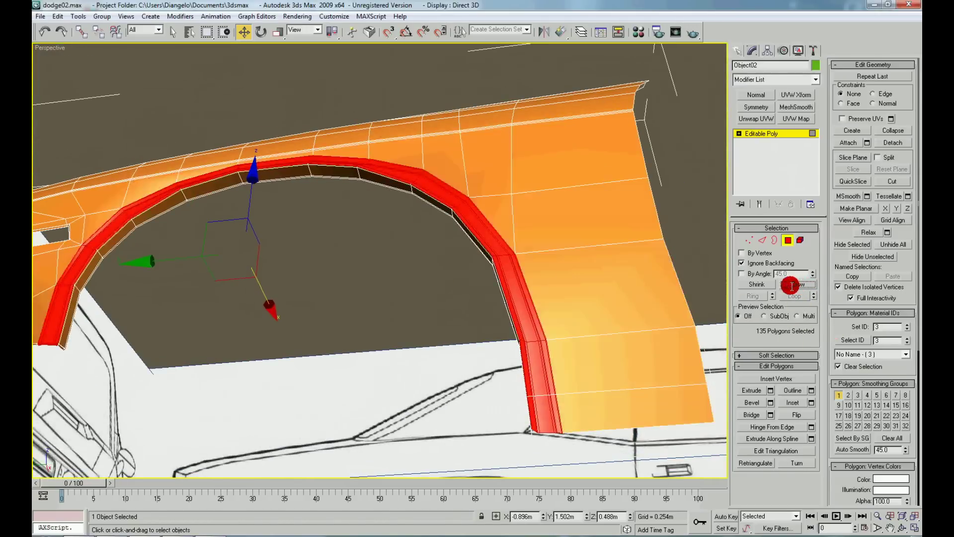
key(shift+z)
click(894, 143)
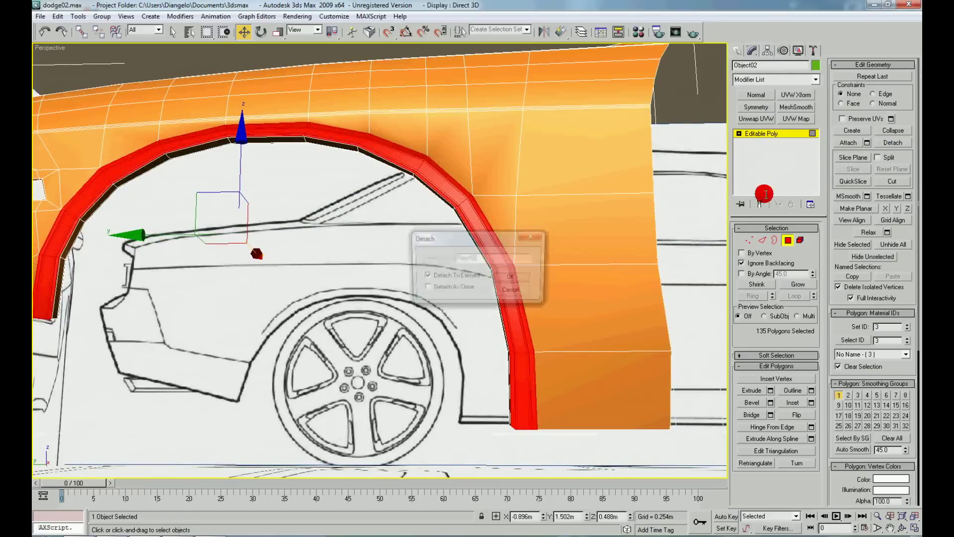
key(Return)
right_click(463, 249)
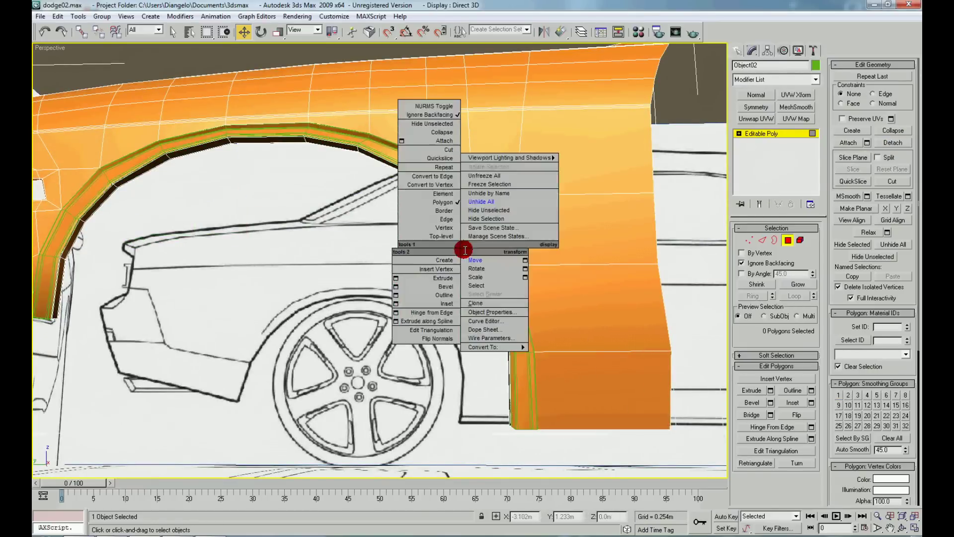
- Leave polygon mode and isolate the arch band Object03, viewing it from the Top view
click(446, 238)
click(494, 253)
key(alt+q)
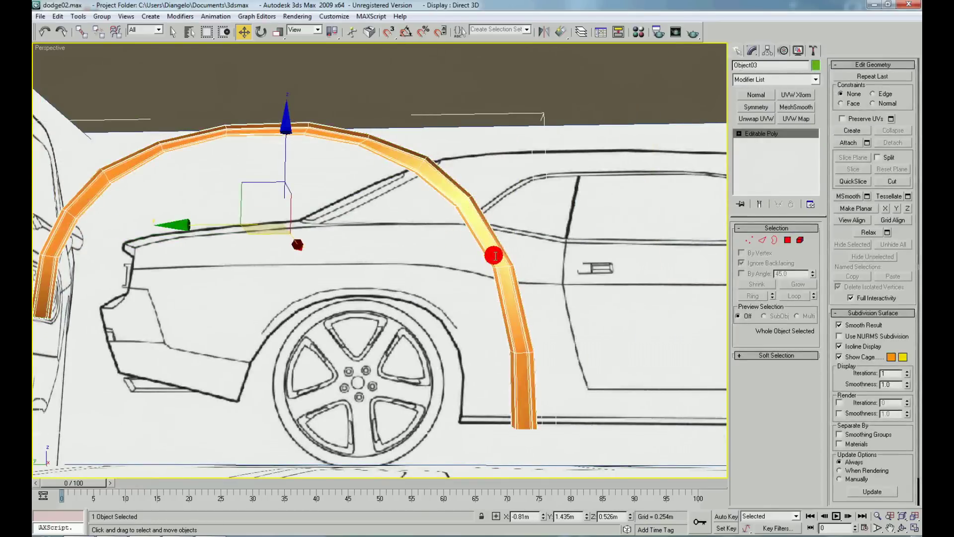
key(l)
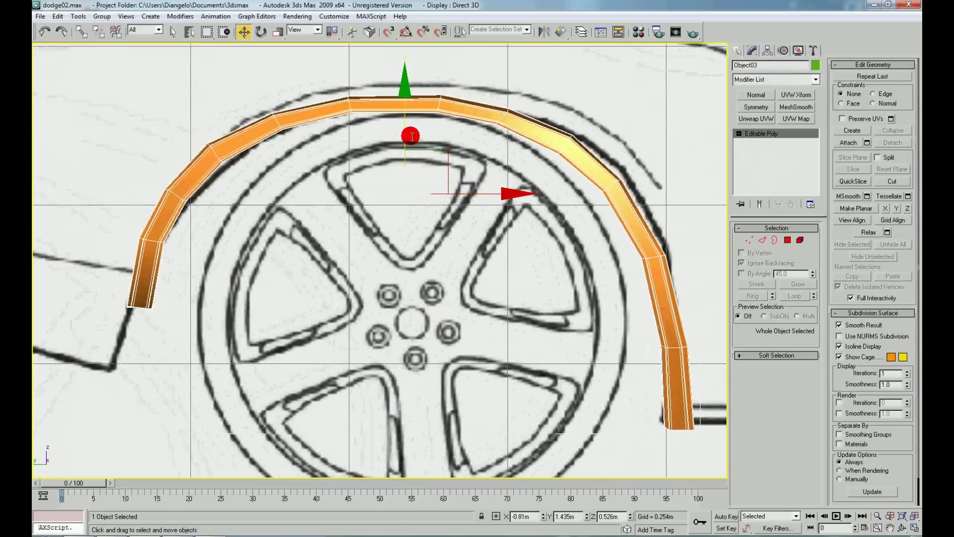
scroll(416, 130, down, 2)
key(t)
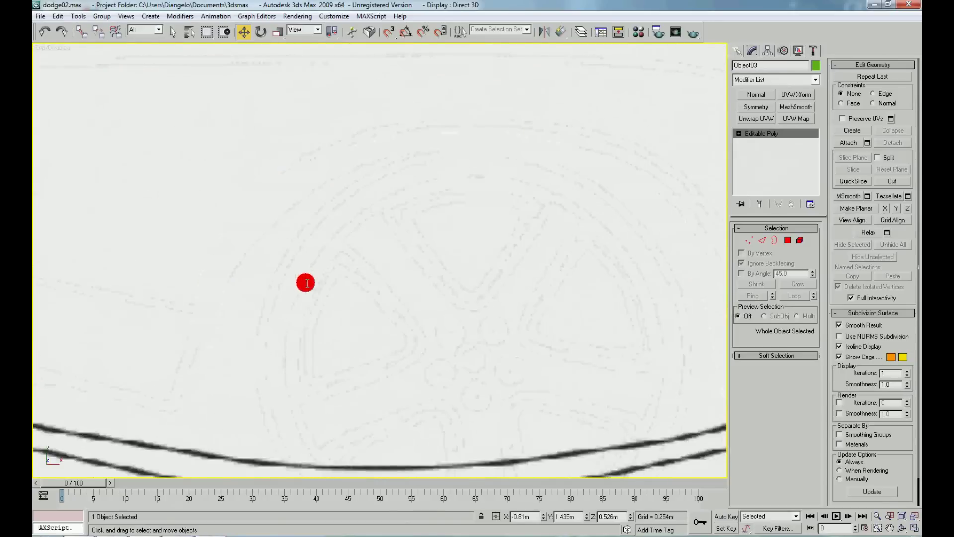
scroll(380, 273, down, 4)
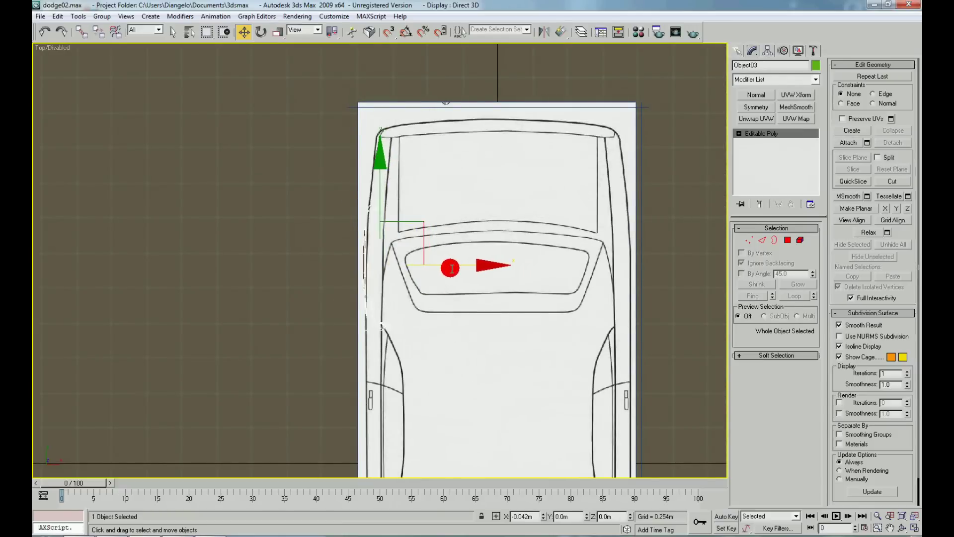
- Rotate Object03 slightly about Z over the blueprint's rear wheel
right_click(403, 258)
click(462, 285)
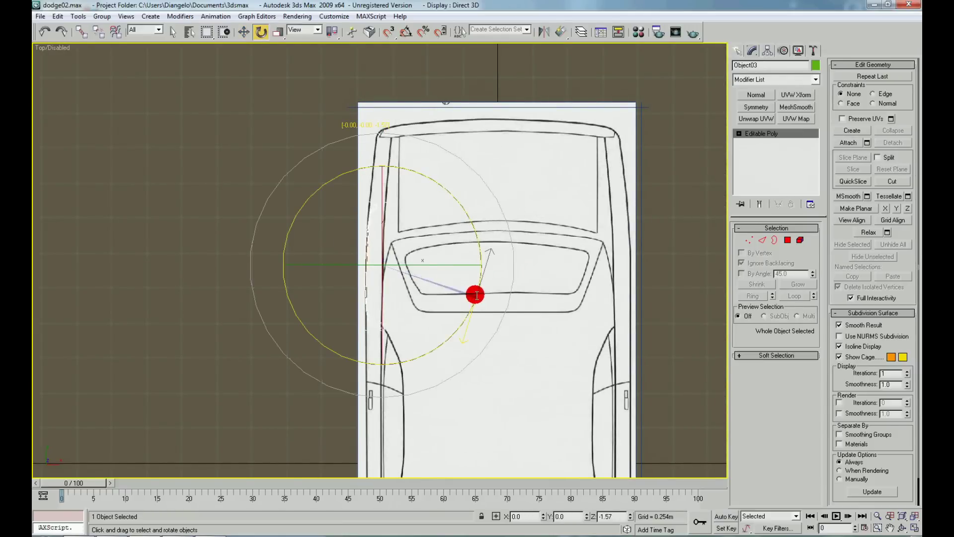
scroll(420, 291, down, 3)
middle_drag(420, 315, 415, 264)
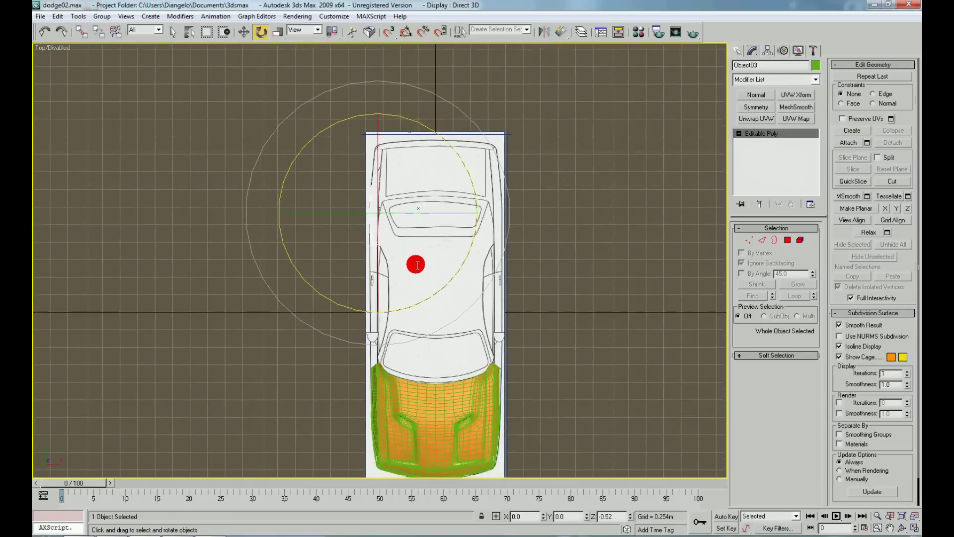
scroll(405, 290, up, 2)
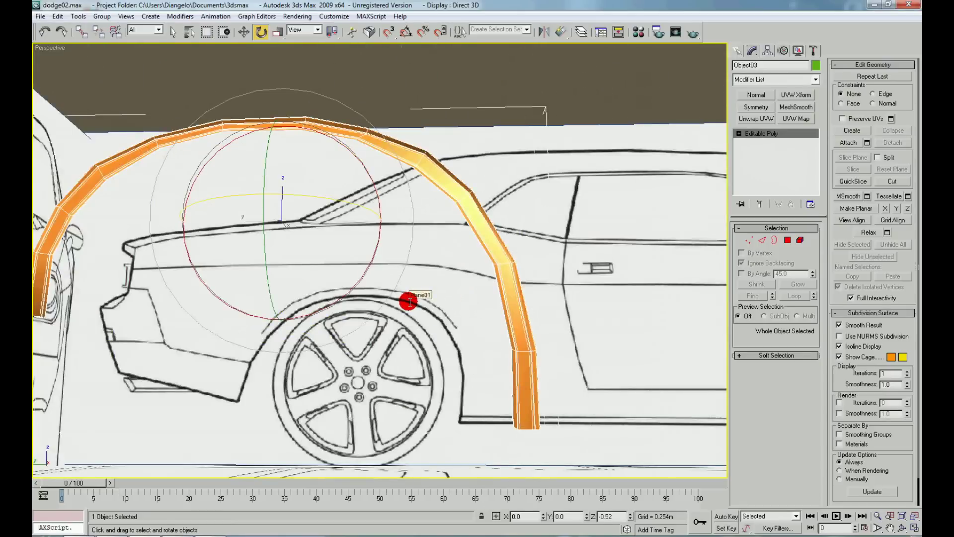
- Return to Perspective view and enter Vertex sub-object mode with Move active
key(z)
scroll(439, 293, down, 5)
scroll(550, 207, up, 8)
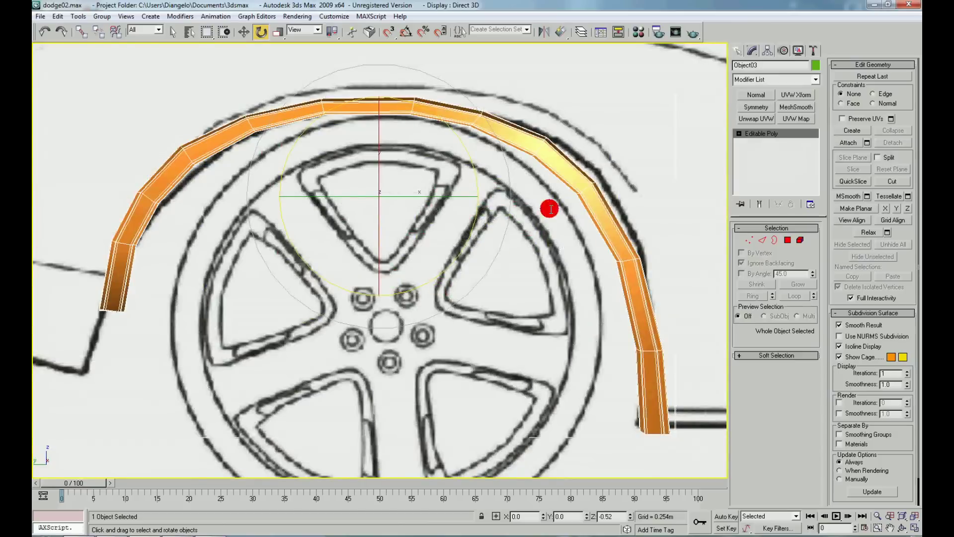
scroll(477, 266, up, 2)
right_click(457, 254)
click(458, 242)
right_click(466, 258)
click(498, 279)
- Shift the arc-corner and middle vertices of the arch band to the right
scroll(391, 257, up, 3)
drag(442, 311, 512, 271)
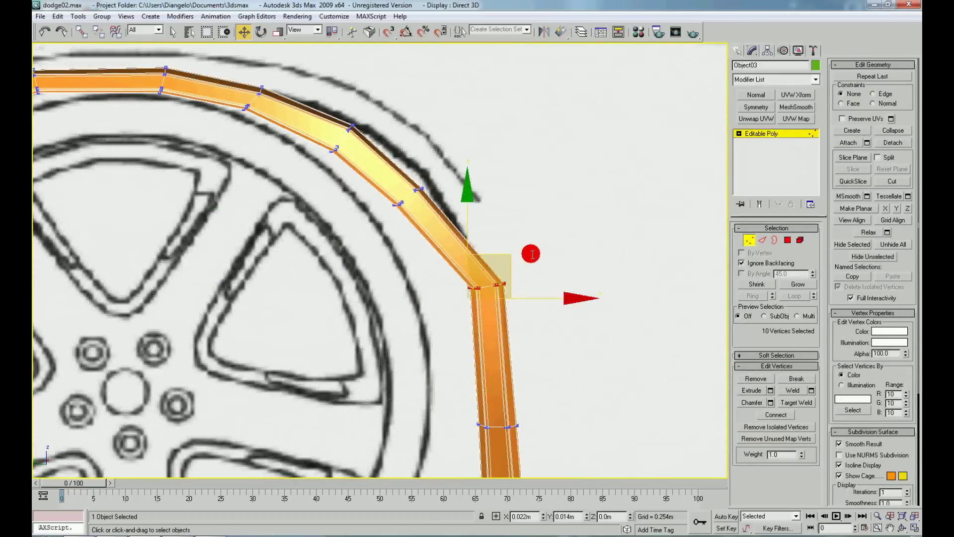
middle_drag(503, 342, 440, 318)
drag(427, 347, 517, 300)
click(521, 298)
middle_drag(539, 252, 512, 377)
- Move the arc-corner and upper arc vertices right and up onto the wheel-arch line
mouse_move(395, 298)
mouse_down()
mouse_move(457, 343)
mouse_move(532, 326)
mouse_up()
middle_drag(532, 326, 562, 424)
drag(375, 305, 439, 360)
drag(433, 298, 481, 285)
click(382, 317)
middle_drag(318, 282, 352, 341)
drag(352, 341, 437, 260)
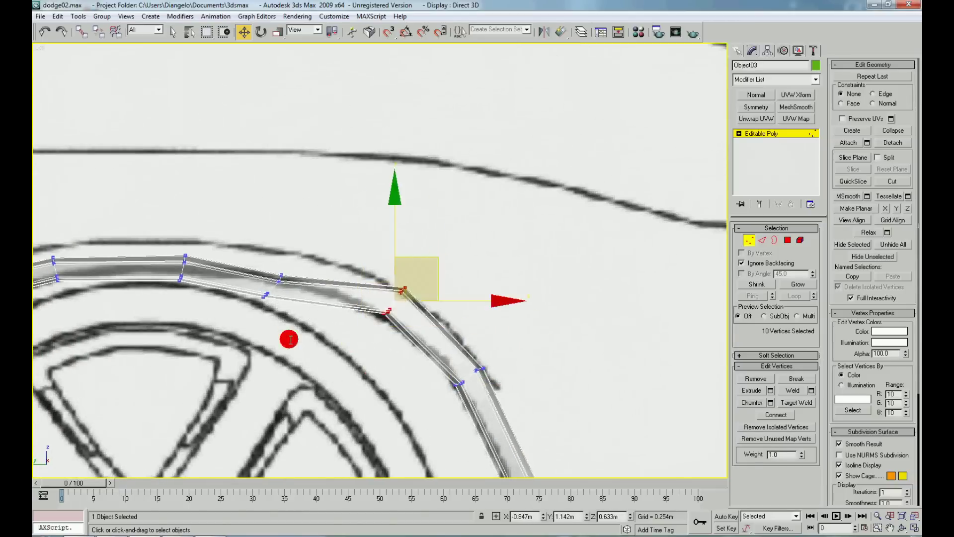
- Move the middle vertex pair up-left onto the blueprint's arch line
middle_drag(289, 339, 313, 296)
drag(313, 296, 373, 278)
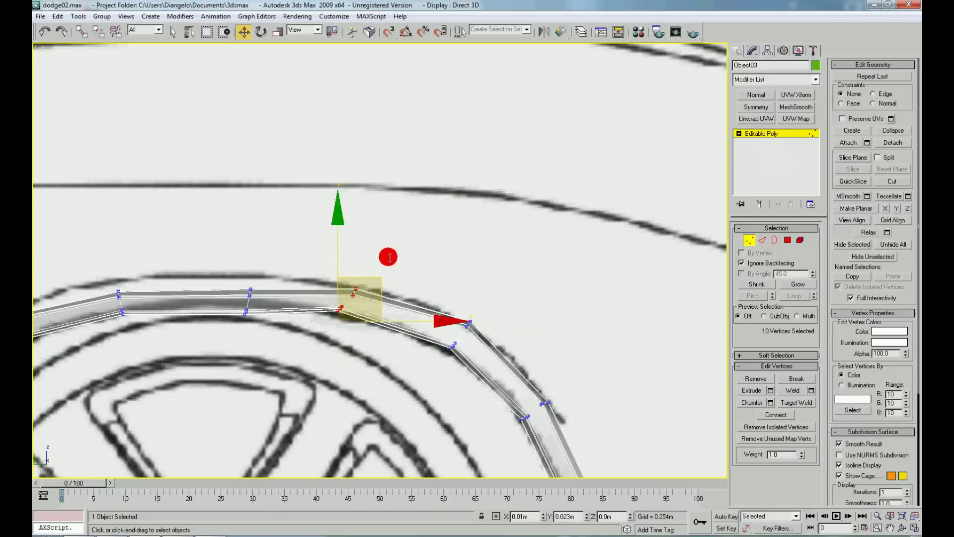
key(e)
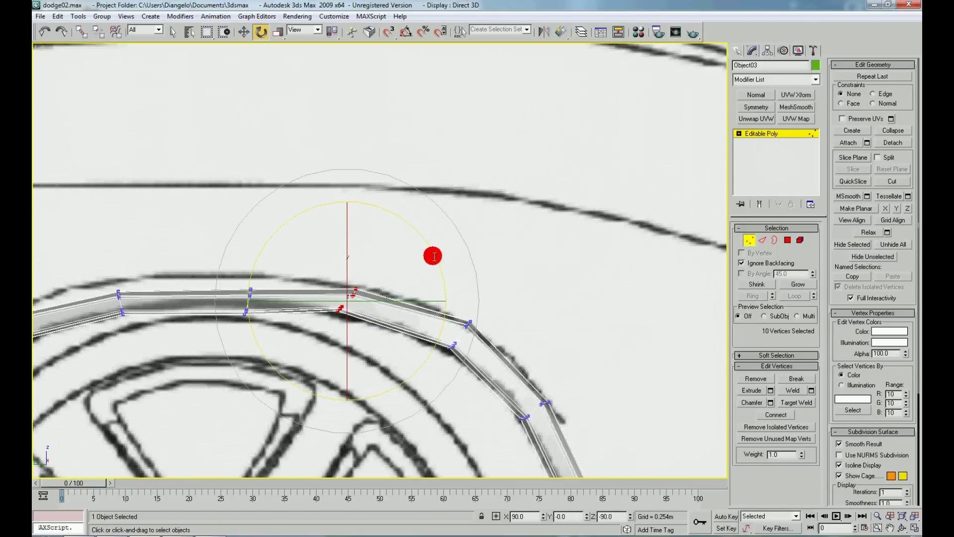
key(w)
drag(214, 267, 293, 343)
mouse_move(290, 270)
mouse_down()
mouse_move(280, 255)
mouse_move(326, 241)
mouse_up()
key(e)
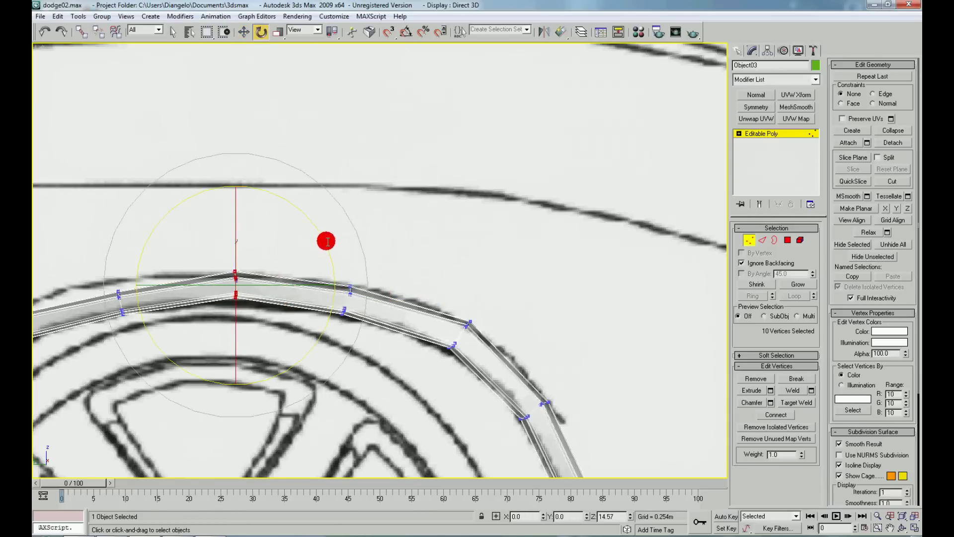
right_click(292, 258)
click(297, 267)
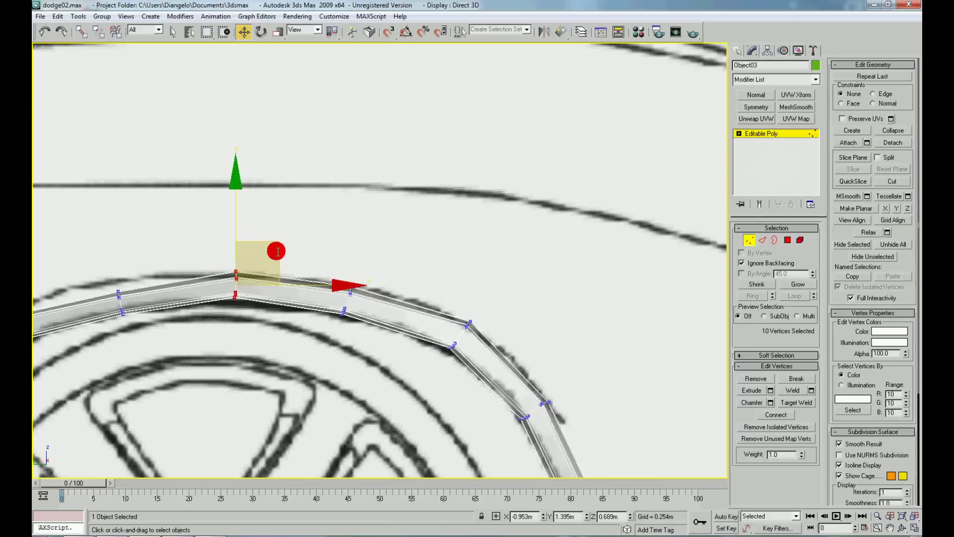
- Nudge the following vertex pairs along the arc and raise the top pair to the arch line
drag(305, 280, 384, 336)
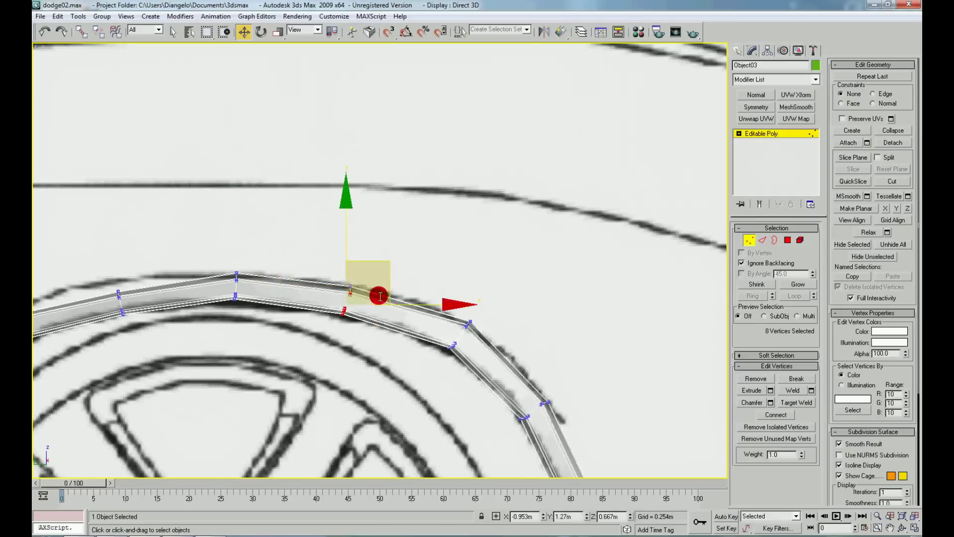
drag(390, 276, 398, 275)
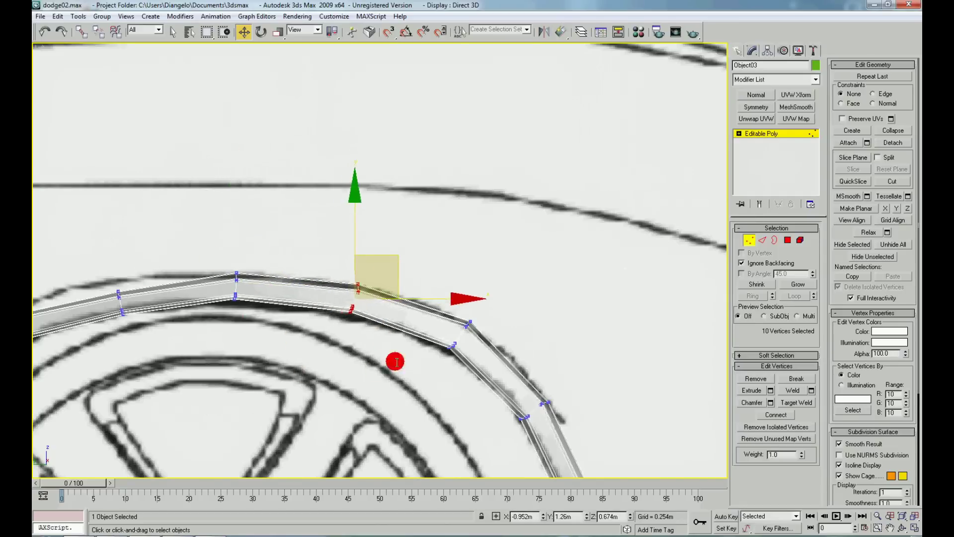
drag(394, 362, 504, 317)
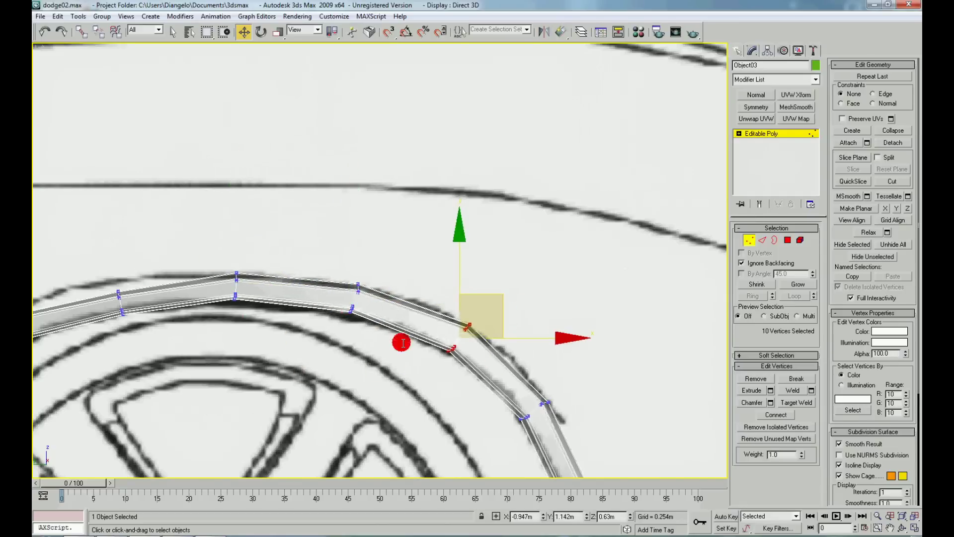
middle_drag(335, 391, 554, 379)
drag(371, 304, 372, 304)
drag(405, 273, 406, 249)
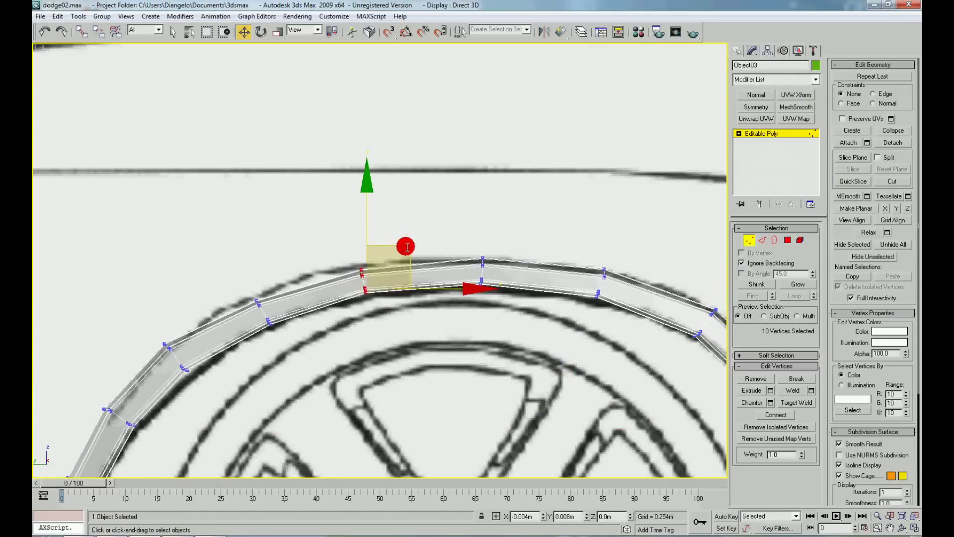
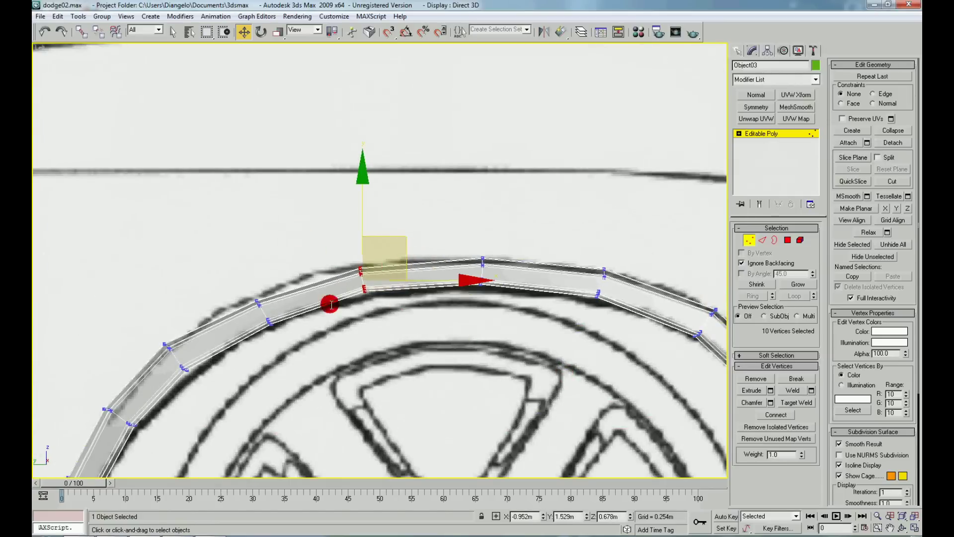
- Adjust the arch strip's vertex pairs to follow the blueprint wheel-arch line
middle_drag(331, 303, 354, 299)
drag(250, 266, 344, 360)
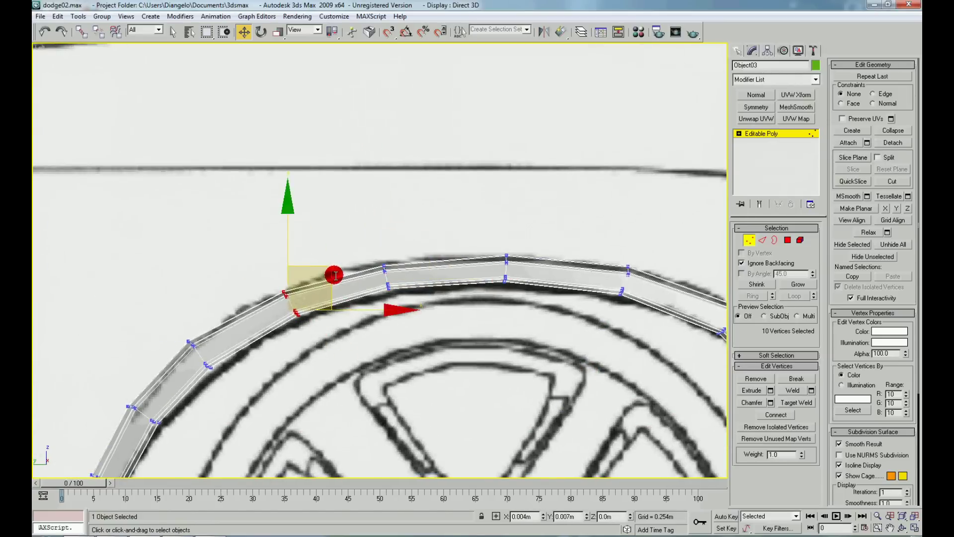
middle_drag(243, 329, 314, 288)
drag(239, 288, 291, 331)
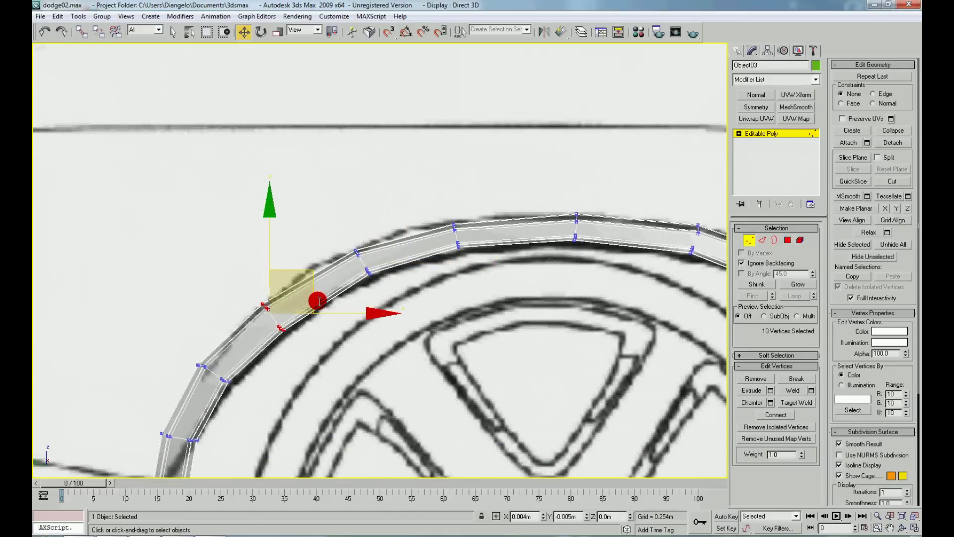
drag(223, 278, 289, 303)
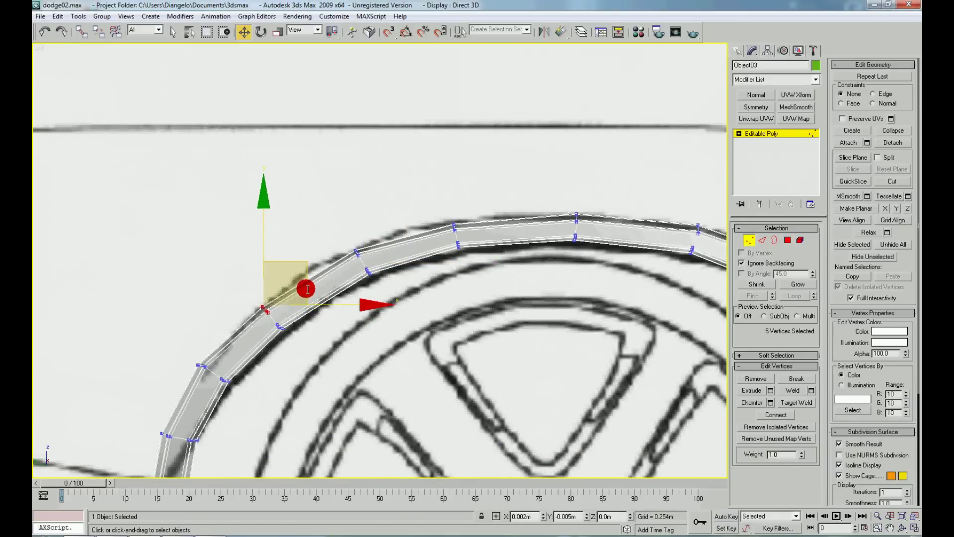
middle_drag(292, 331, 221, 275)
drag(252, 309, 306, 296)
scroll(271, 362, down, 2)
scroll(212, 304, down, 2)
scroll(288, 366, down, 2)
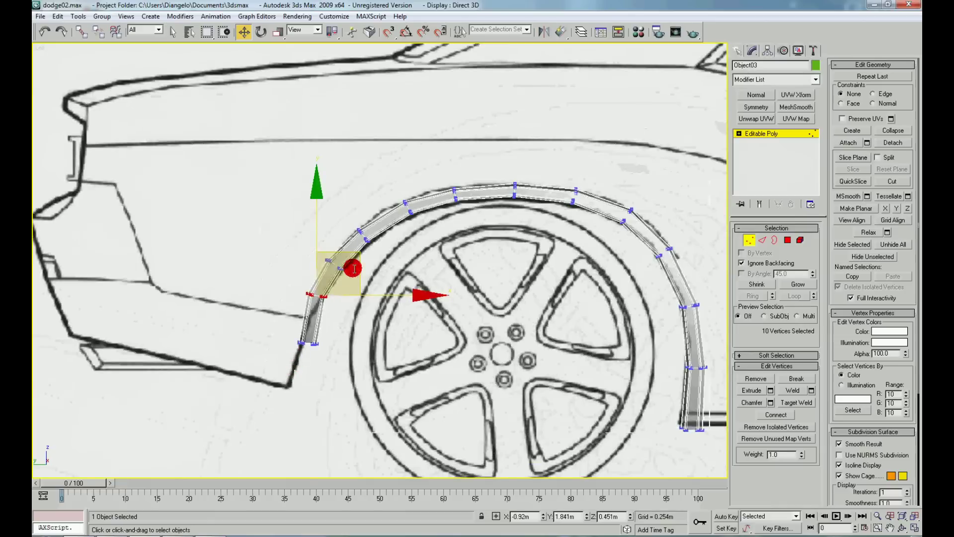
- At Polygon level, Shift-drag a clone of the arch's lower front end polygons beside the wheel
click(310, 332)
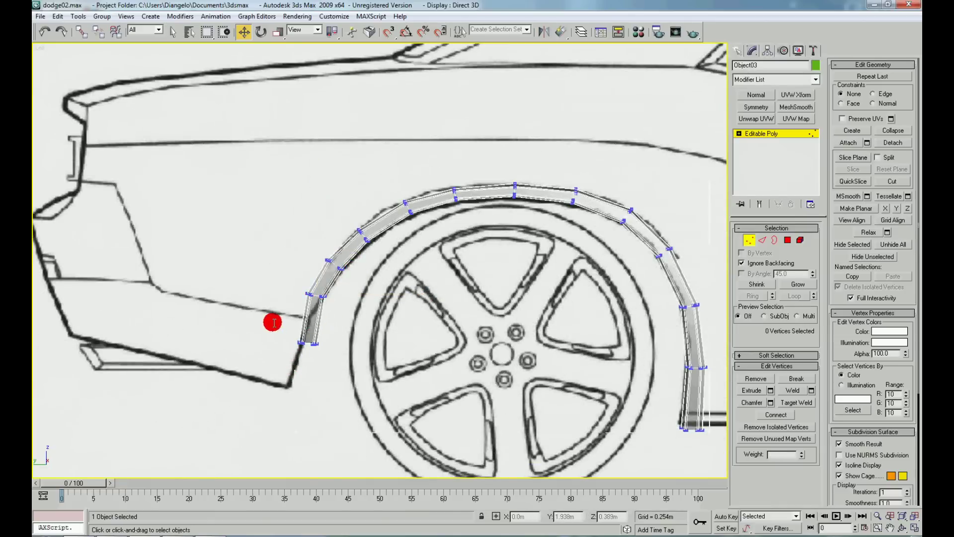
middle_drag(464, 349, 434, 351)
right_click(576, 343)
click(559, 305)
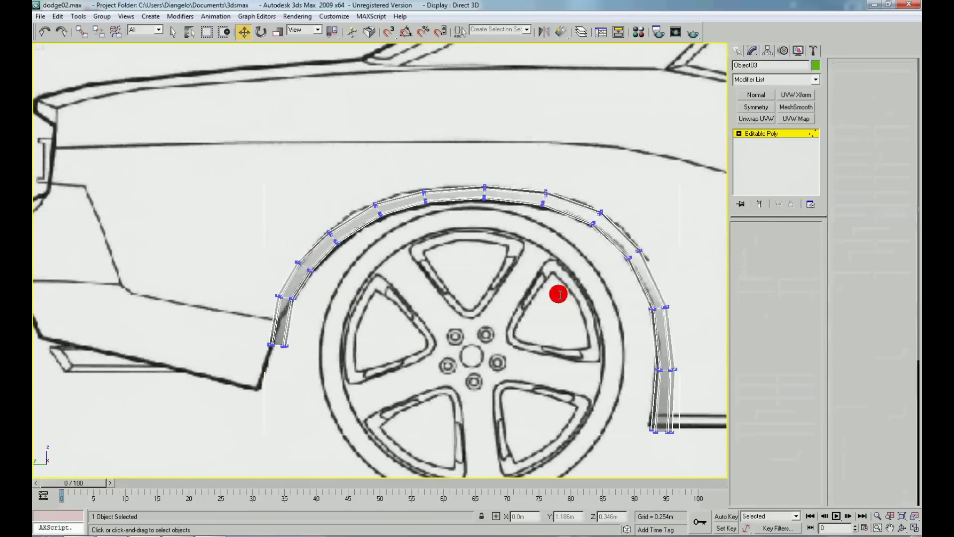
drag(688, 426, 646, 303)
shift+drag(718, 370, 379, 372)
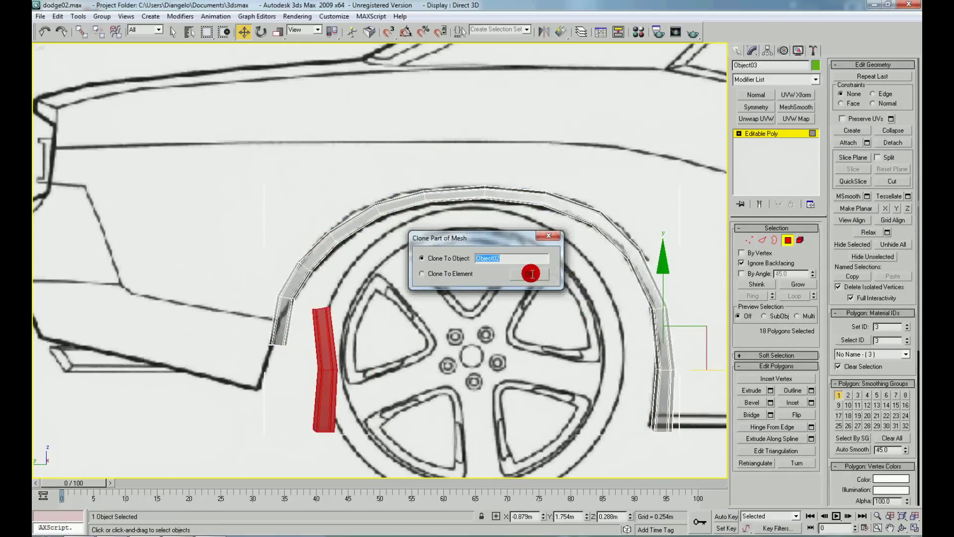
- Confirm the polygon clone, undo it, and return to Vertex level
click(530, 273)
right_click(323, 298)
click(308, 276)
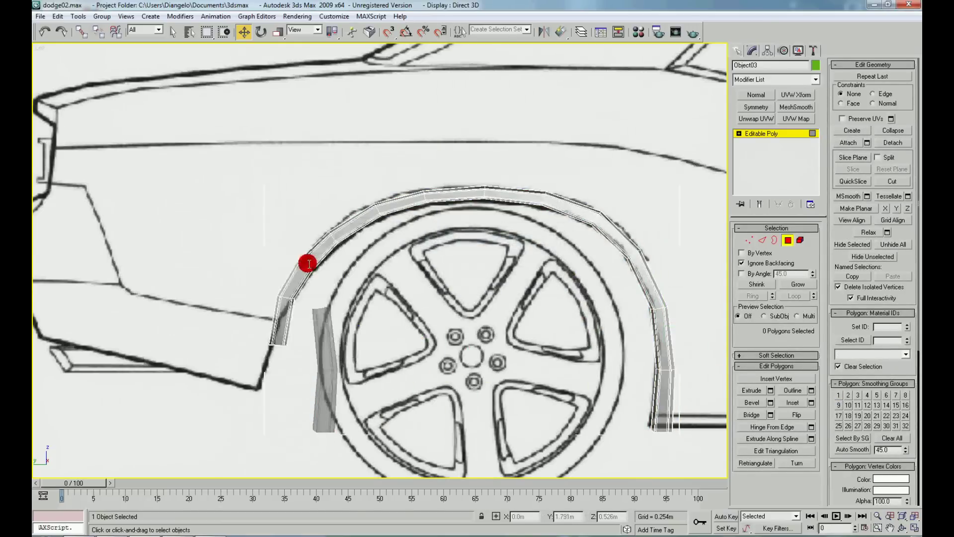
click(346, 338)
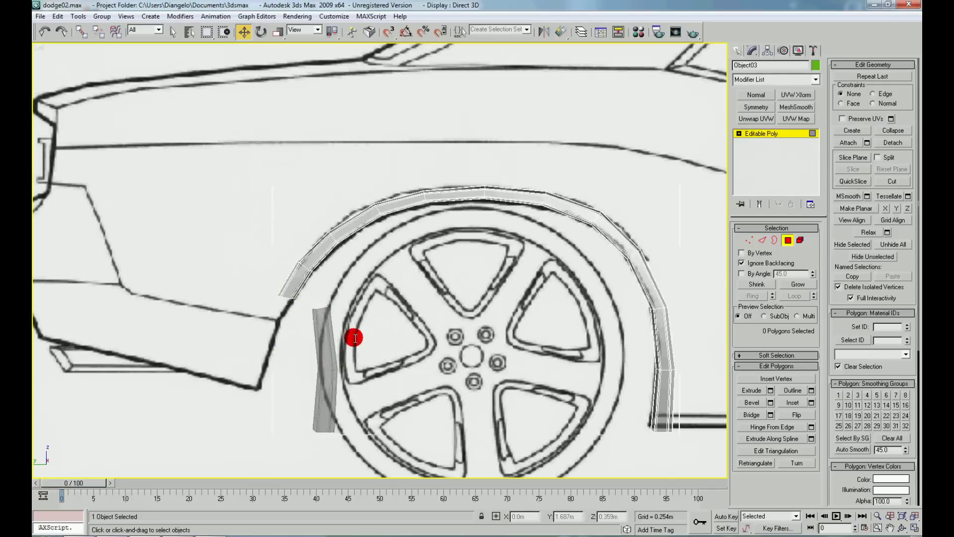
key(ctrl+z)
key(ctrl+z)
right_click(304, 341)
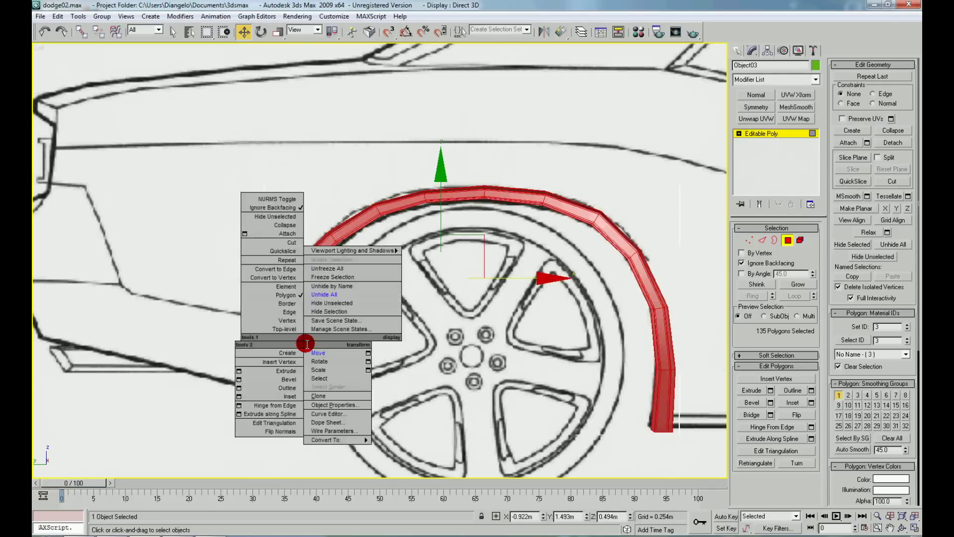
click(289, 324)
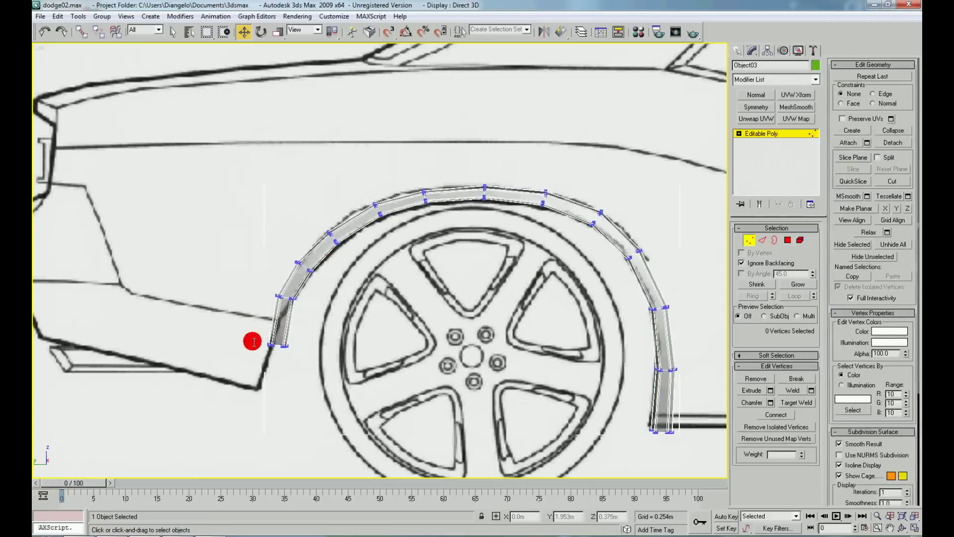
- Pull the arch's middle vertex pair down-left along the blueprint using Move
right_click(311, 329)
click(332, 345)
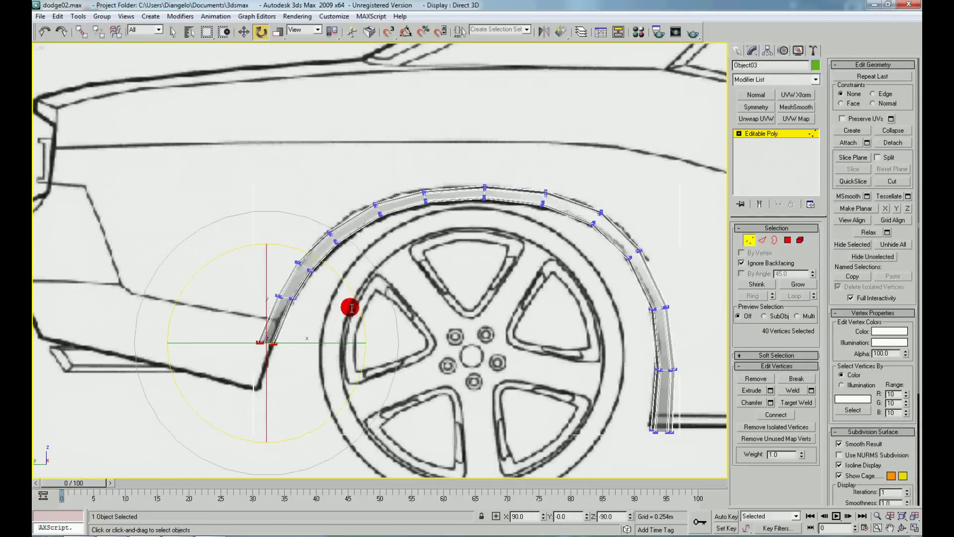
right_click(407, 308)
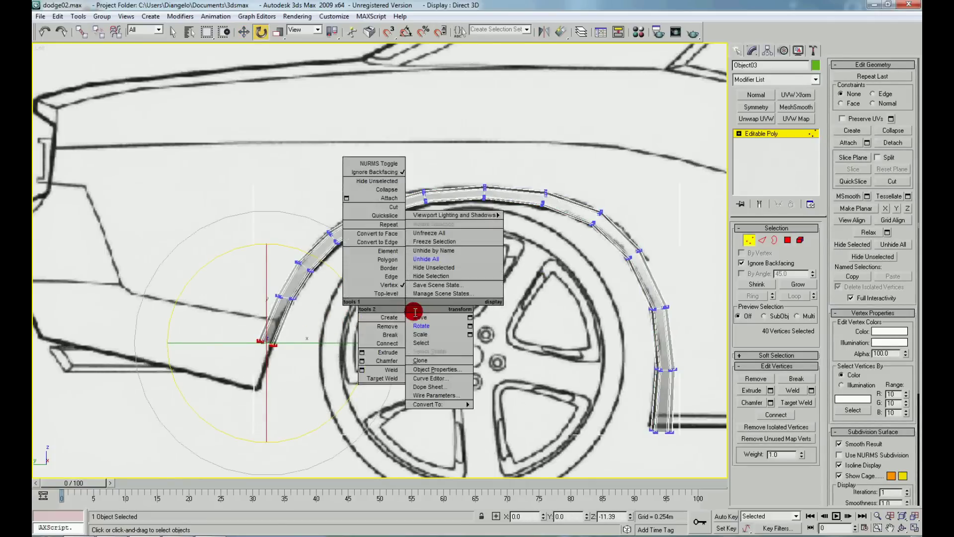
click(427, 318)
drag(262, 285, 311, 321)
mouse_move(326, 273)
mouse_down()
mouse_move(327, 285)
mouse_move(340, 251)
mouse_up()
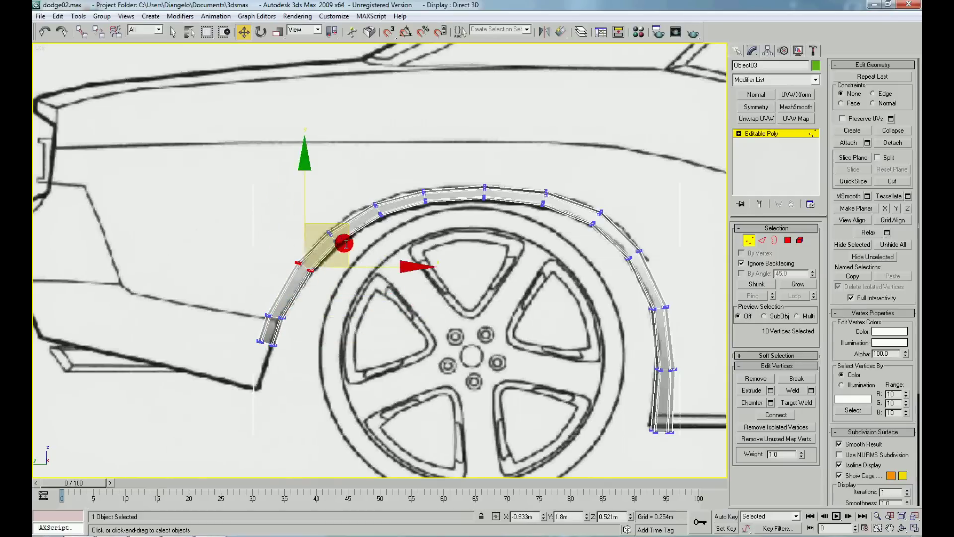
- Extend the front leg's bottom vertex pair to the body's lower line, then view it in Perspective
click(331, 378)
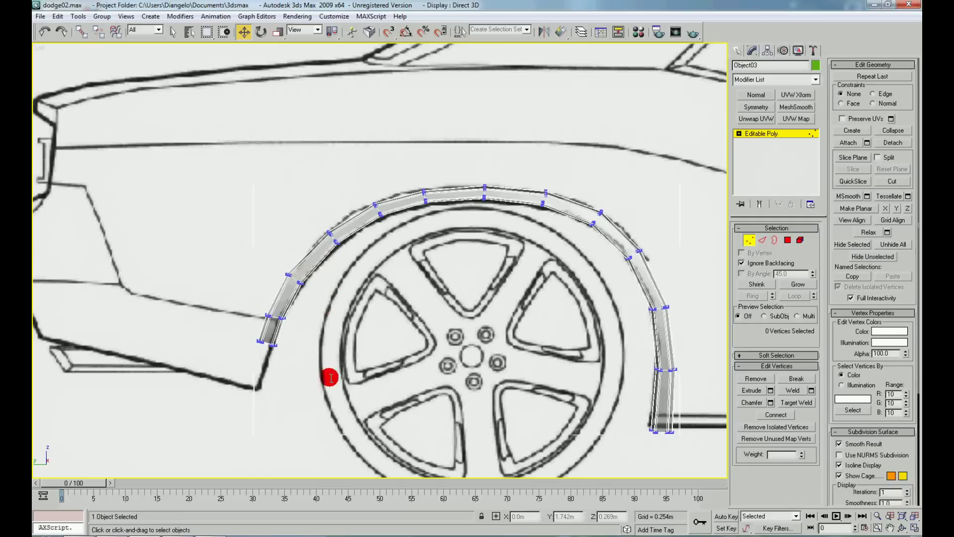
drag(243, 334, 280, 357)
drag(310, 312, 296, 354)
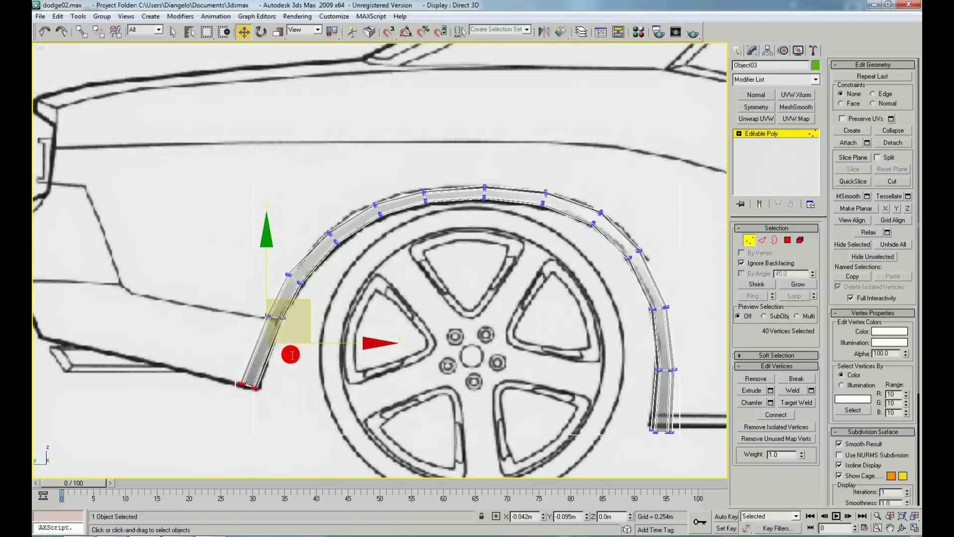
click(338, 357)
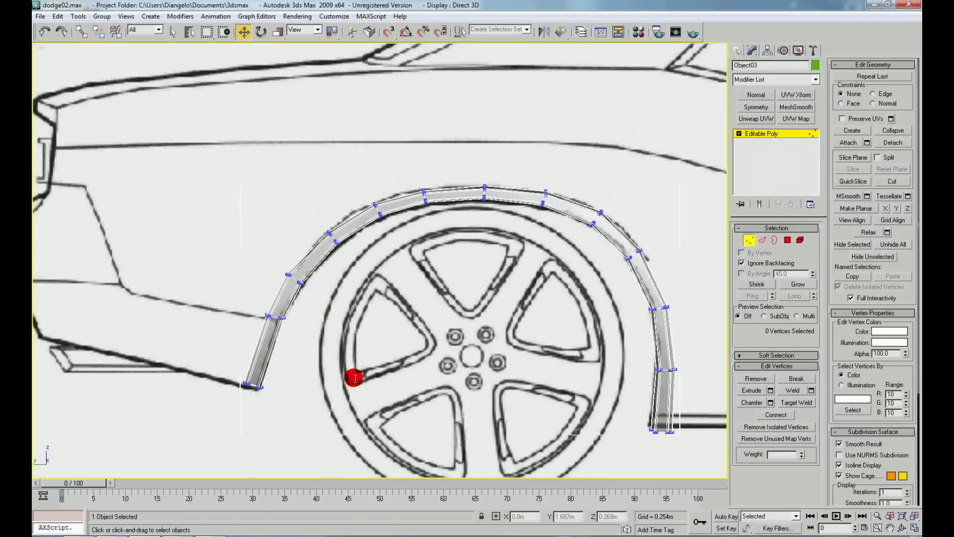
key(p)
key(z)
mouse_move(290, 366)
alt+middle_down()
mouse_move(337, 366)
mouse_move(320, 336)
alt+middle_up()
- Connect the front leg's selected edges with a one-segment edge connection
scroll(338, 328, up, 5)
right_click(354, 339)
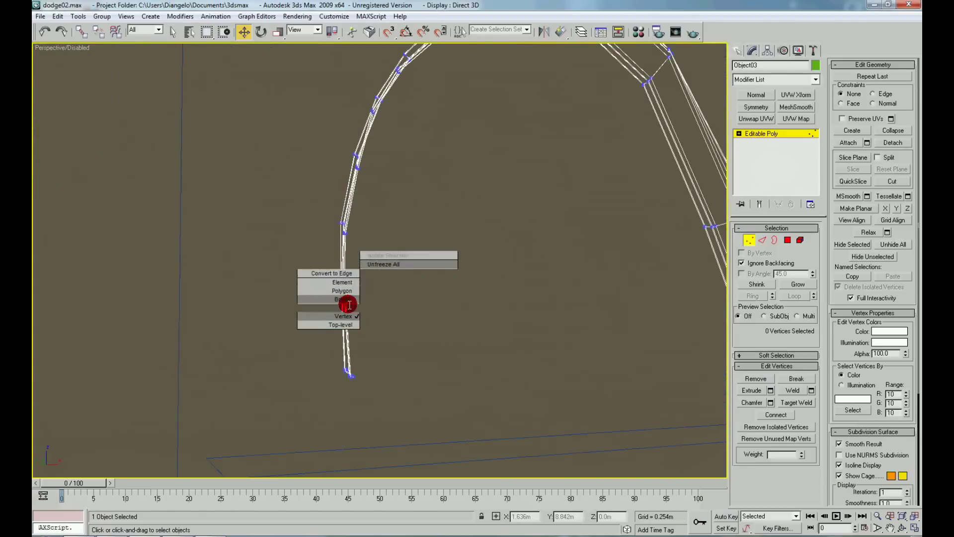
click(344, 307)
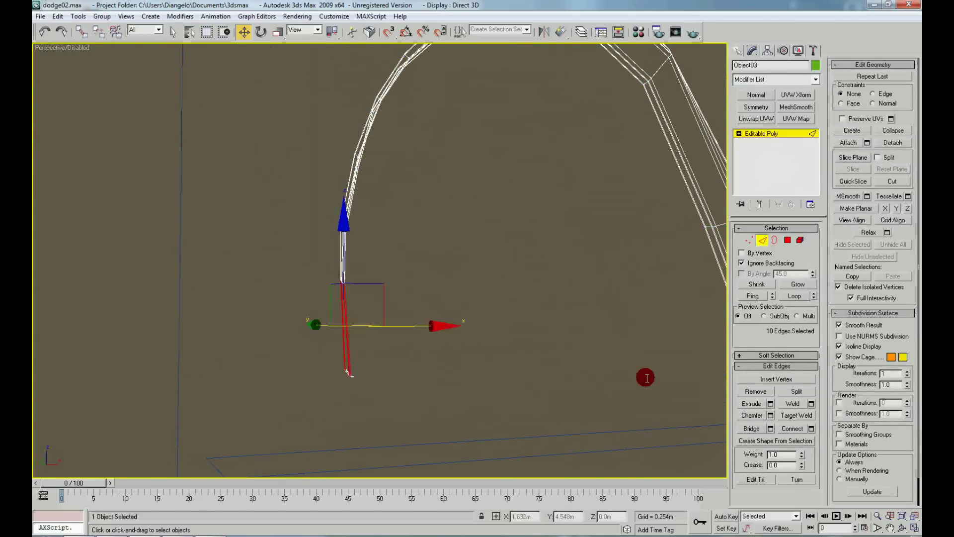
click(788, 429)
key(ctrl+z)
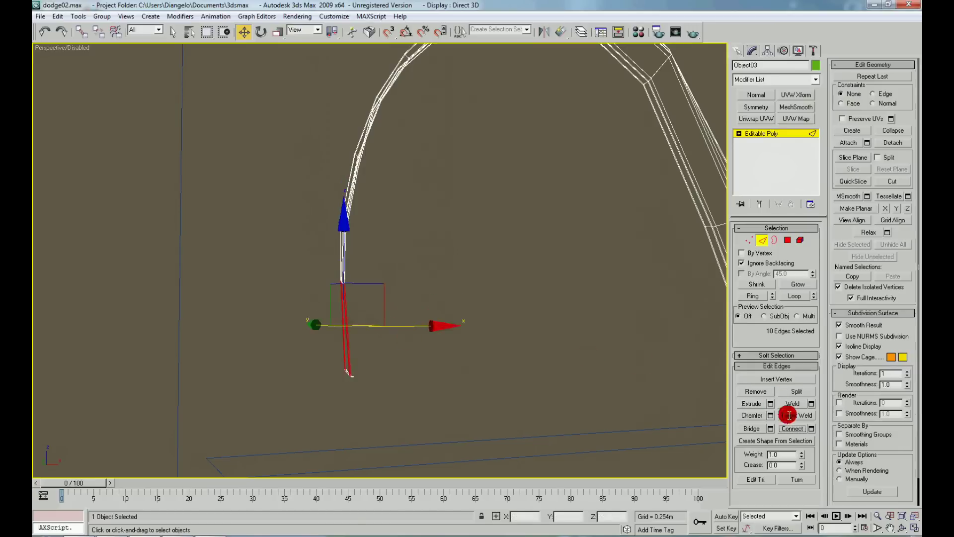
click(812, 428)
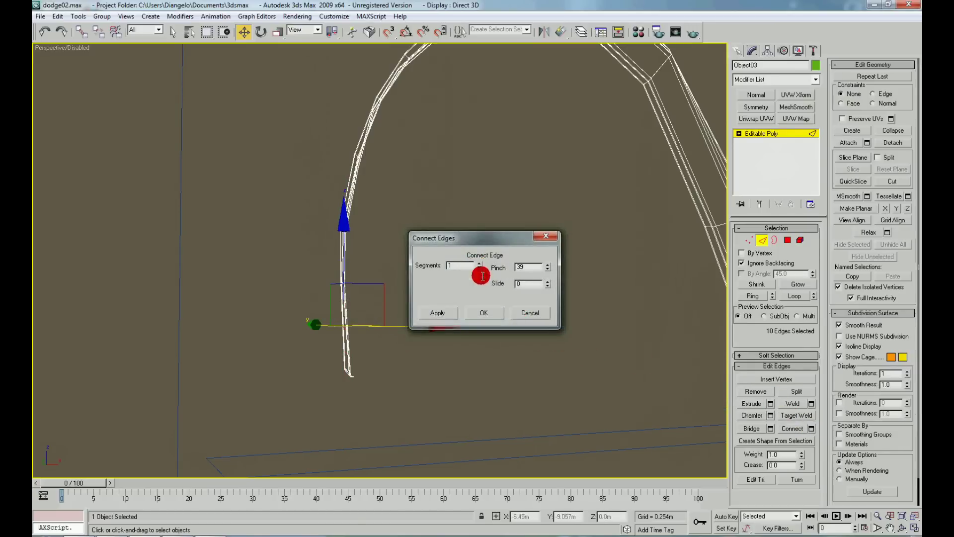
click(483, 313)
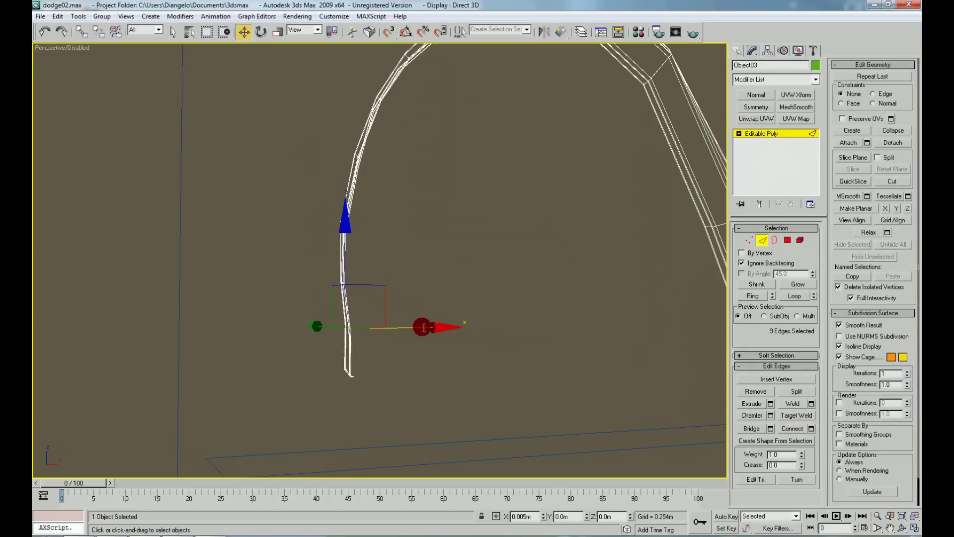
- Restore the Perspective display, then frame the whole car blueprint in the Left view
right_click(402, 339)
click(374, 278)
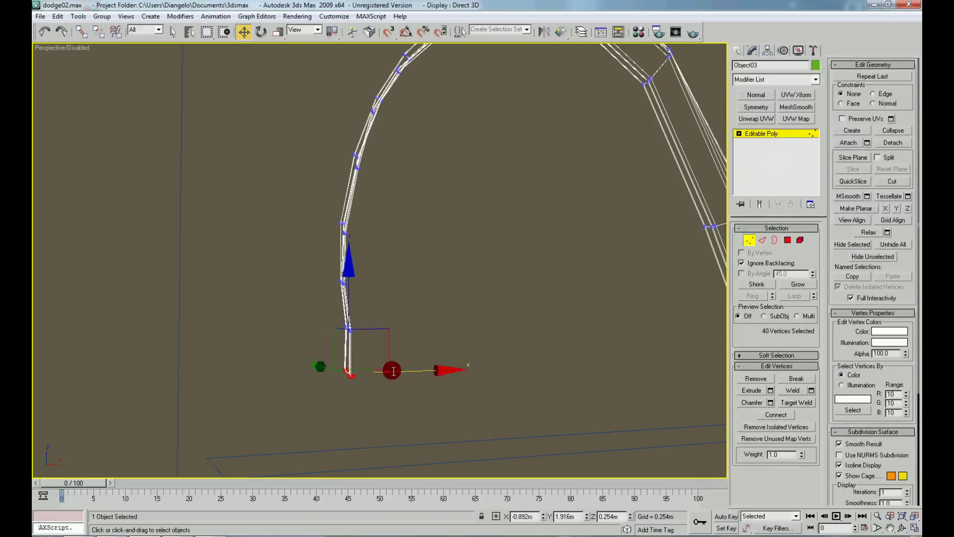
click(467, 328)
scroll(496, 344, down, 5)
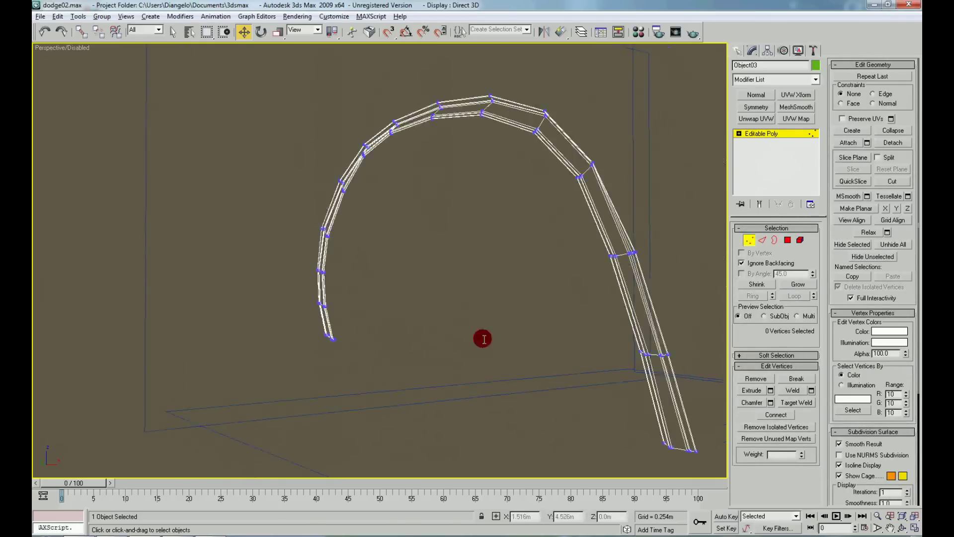
key(d)
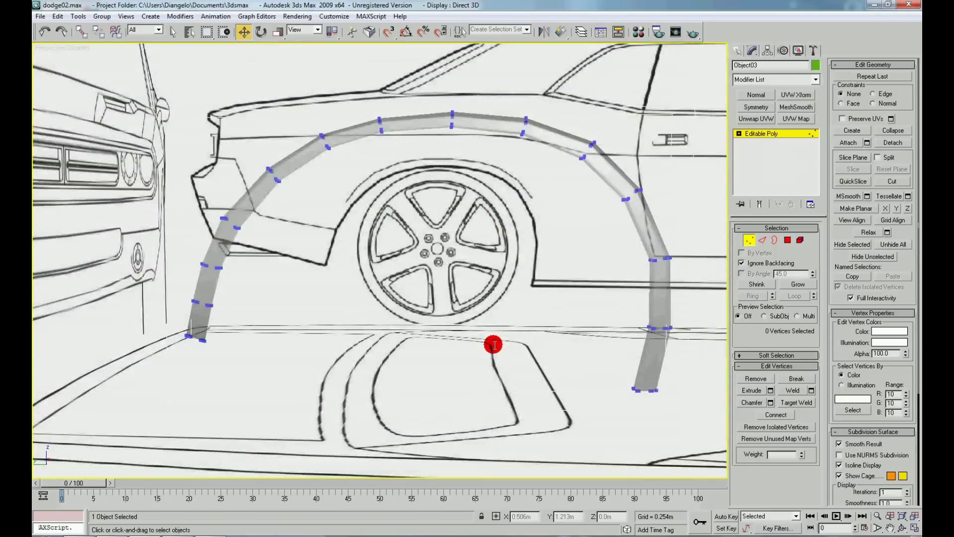
alt+middle_drag(494, 344, 553, 348)
scroll(507, 360, up, 3)
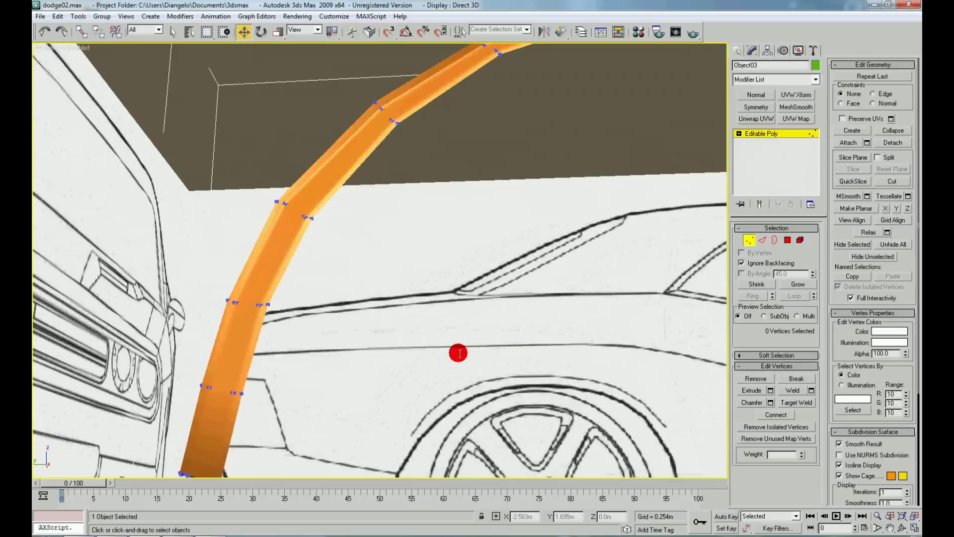
key(l)
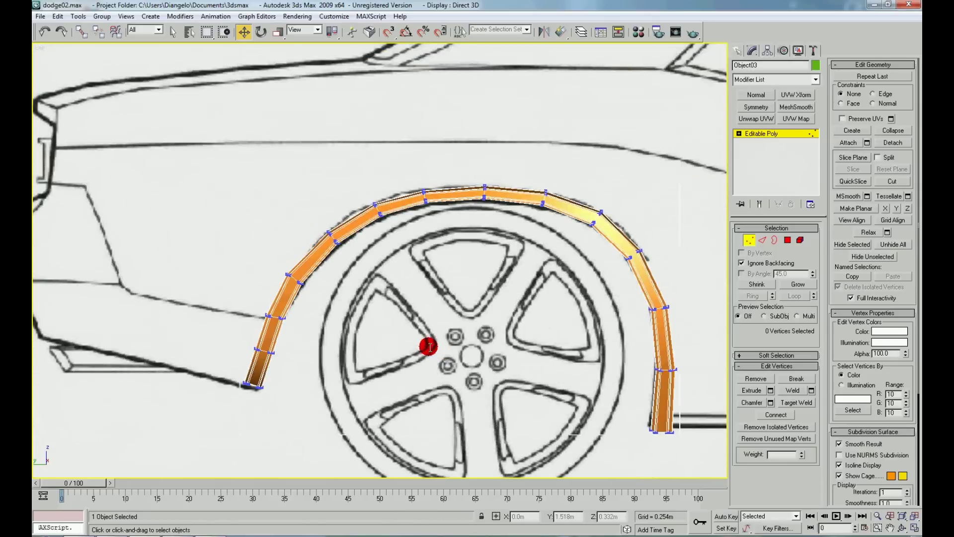
scroll(251, 238, down, 5)
- Attach the wheel-arch strip to the front body Object01 through its Editable Poly
scroll(202, 264, up, 1)
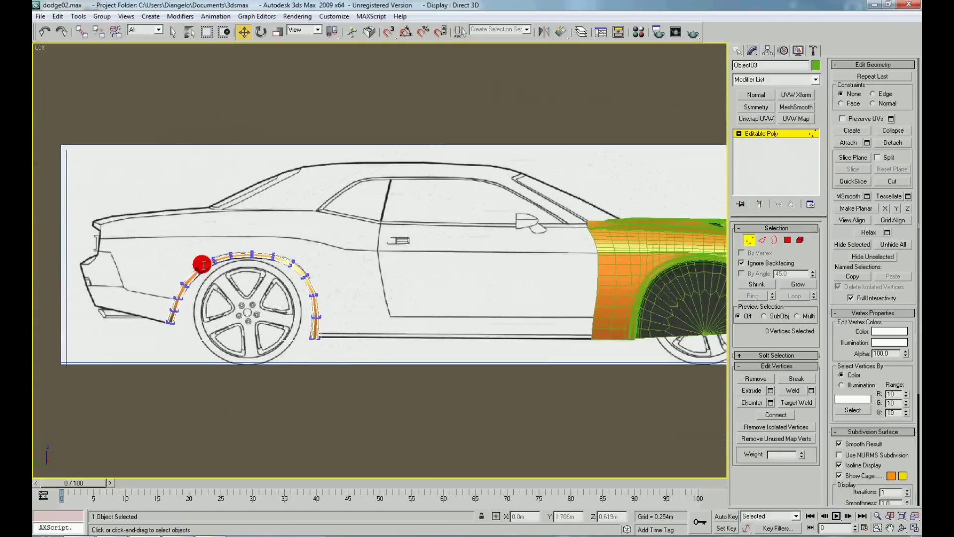
middle_drag(215, 273, 218, 297)
right_click(214, 297)
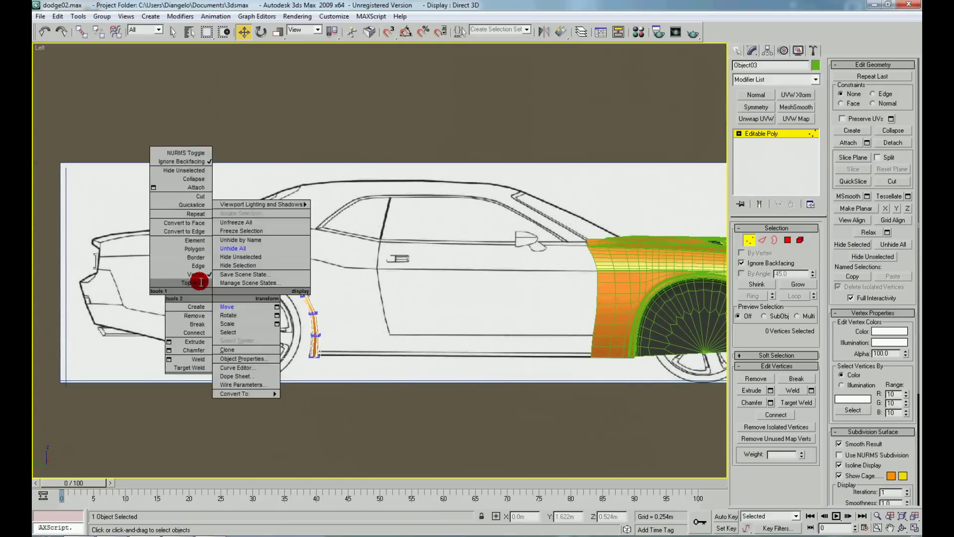
click(199, 276)
click(619, 301)
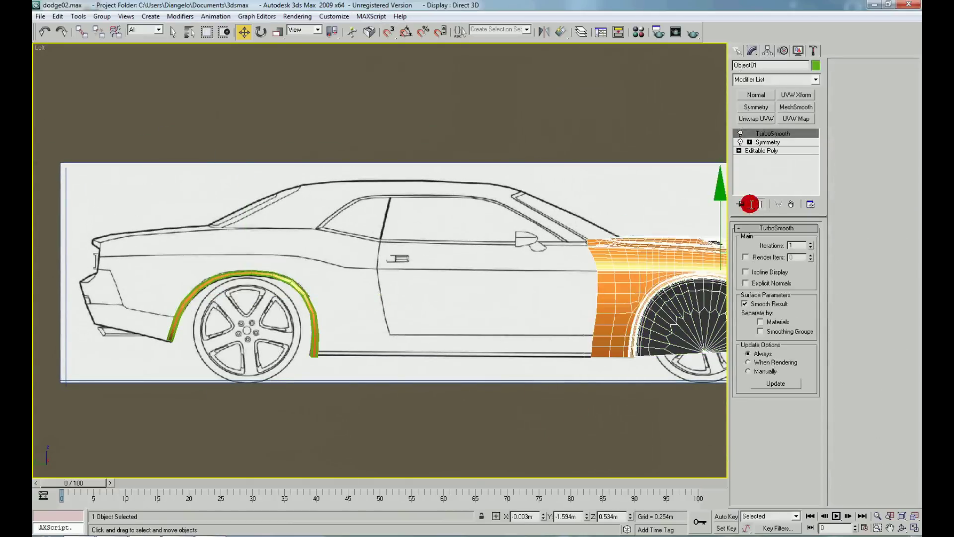
middle_drag(489, 253, 456, 257)
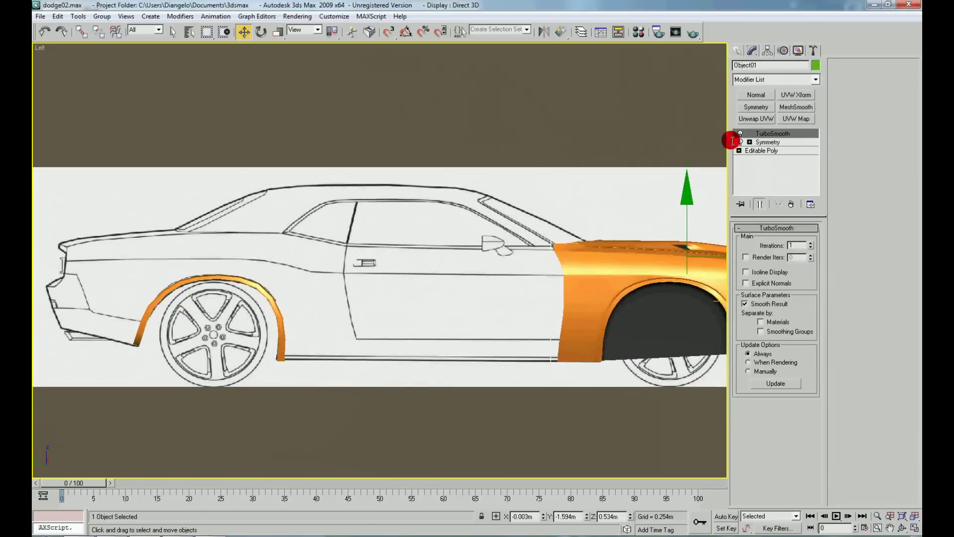
click(769, 149)
middle_drag(617, 212, 592, 203)
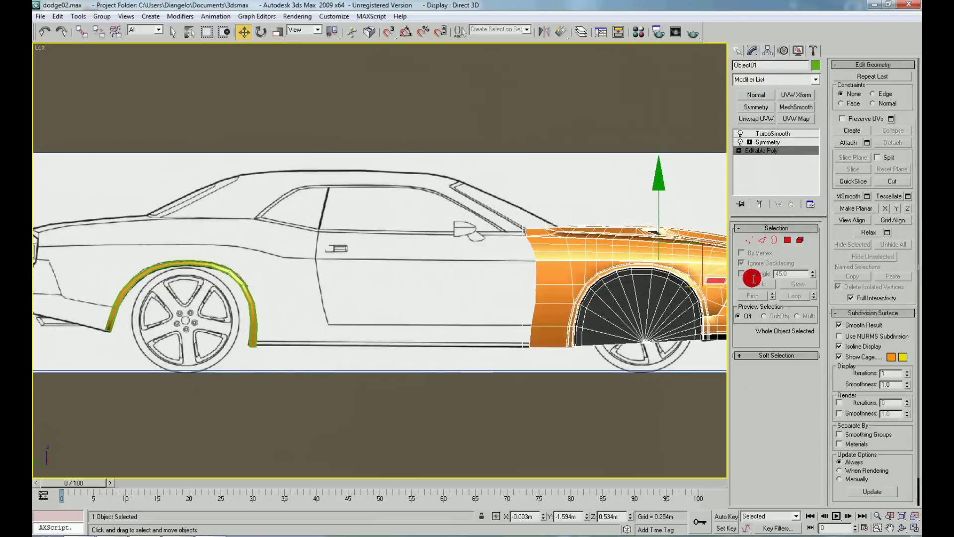
click(852, 143)
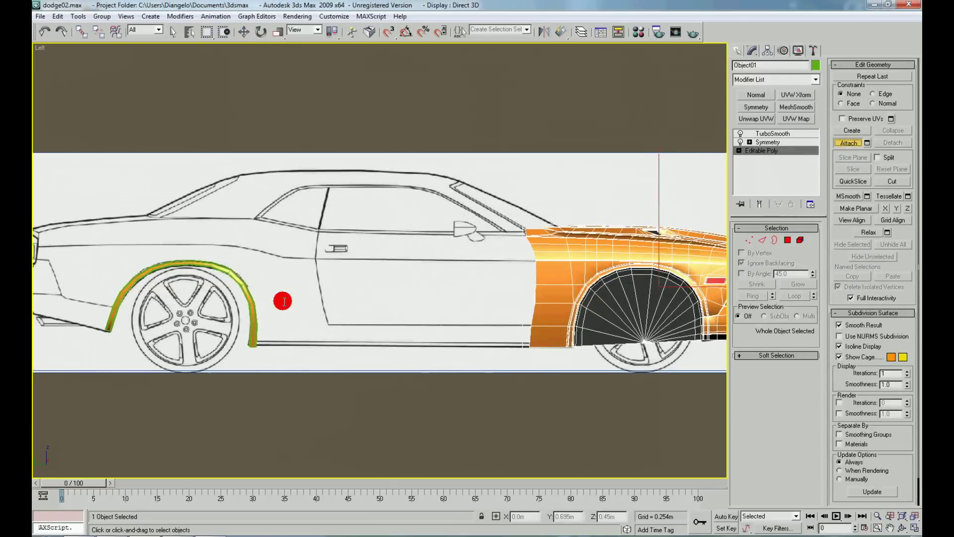
click(254, 304)
right_click(278, 312)
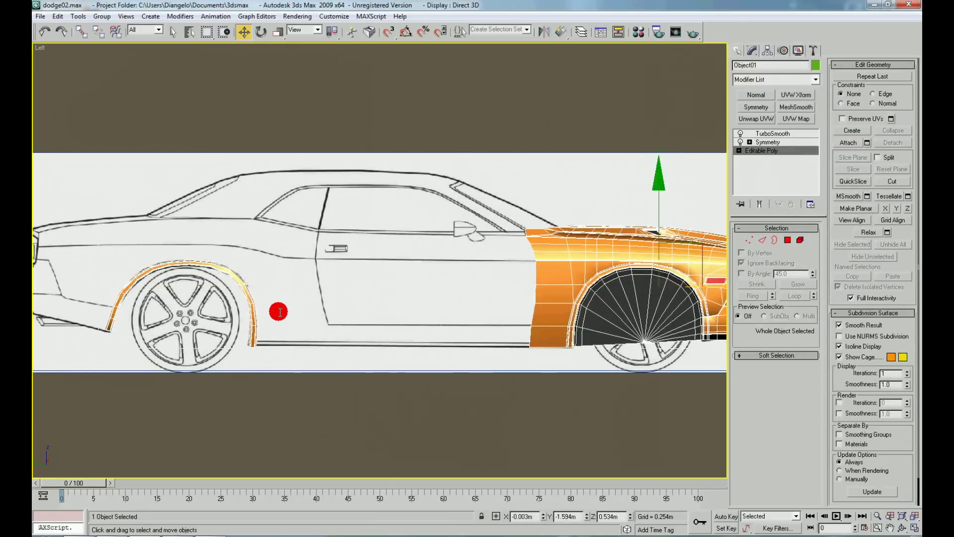
- In Edge mode, select the arch-end edge and the body's door-seam edge
right_click(315, 302)
click(303, 273)
scroll(241, 349, up, 2)
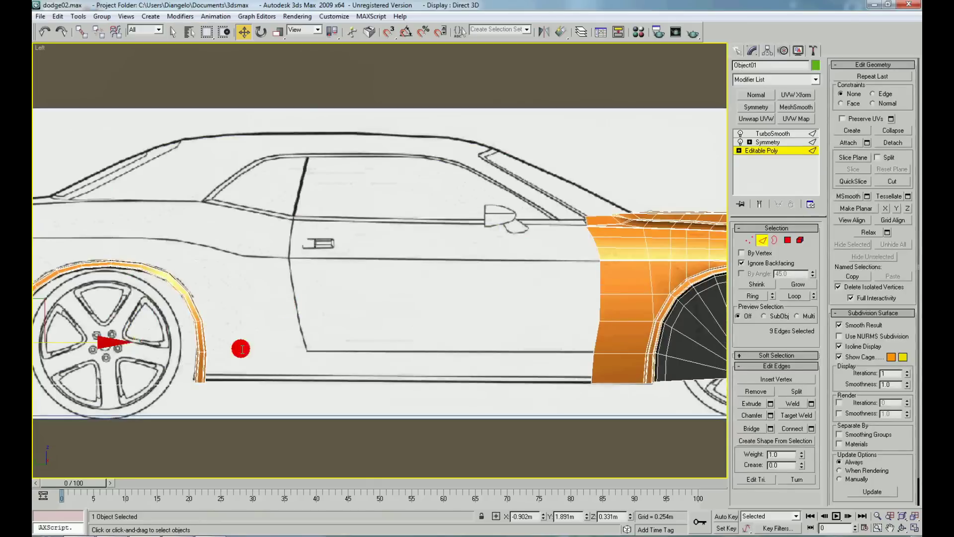
click(204, 367)
click(592, 370)
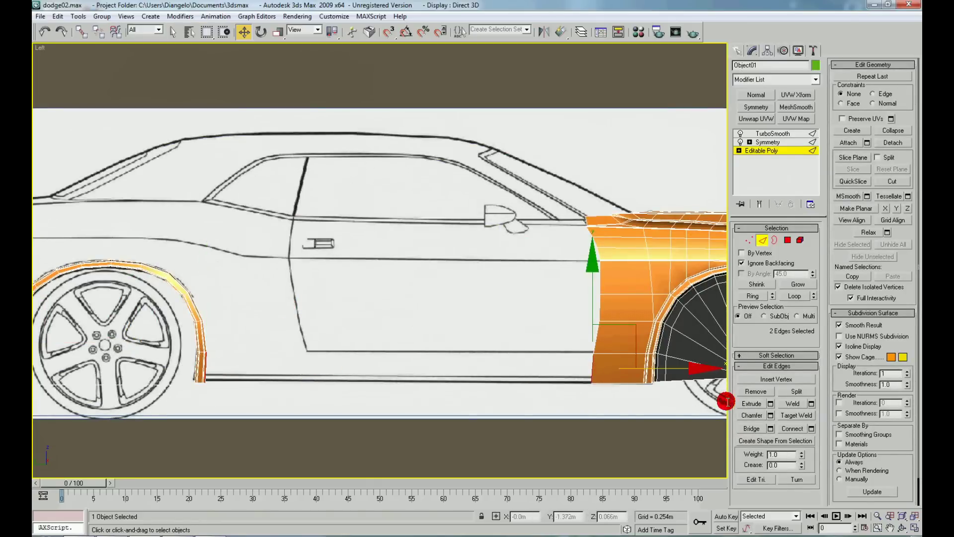
middle_drag(485, 396, 470, 388)
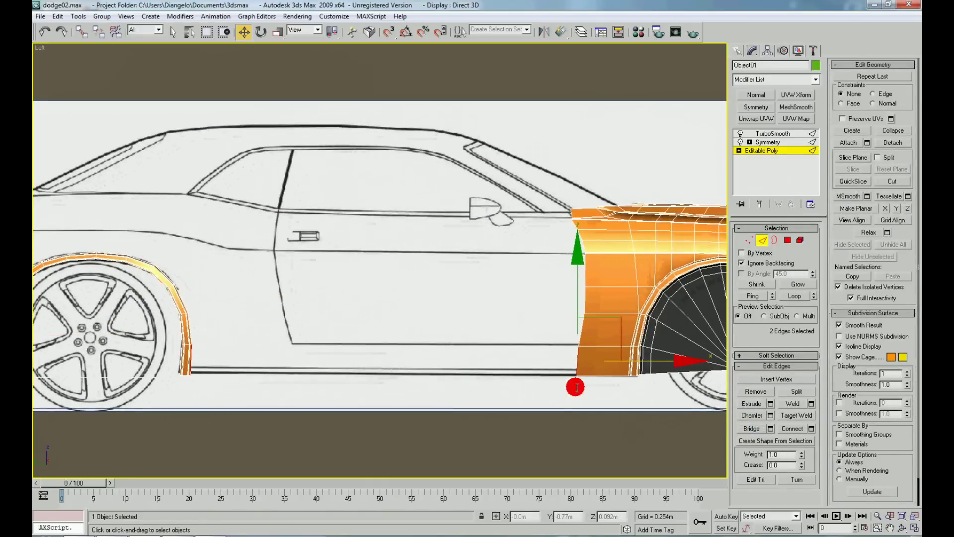
key(p)
mouse_move(384, 316)
alt+middle_down()
mouse_move(403, 333)
mouse_move(377, 335)
alt+middle_up()
scroll(388, 334, up, 5)
scroll(288, 396, up, 3)
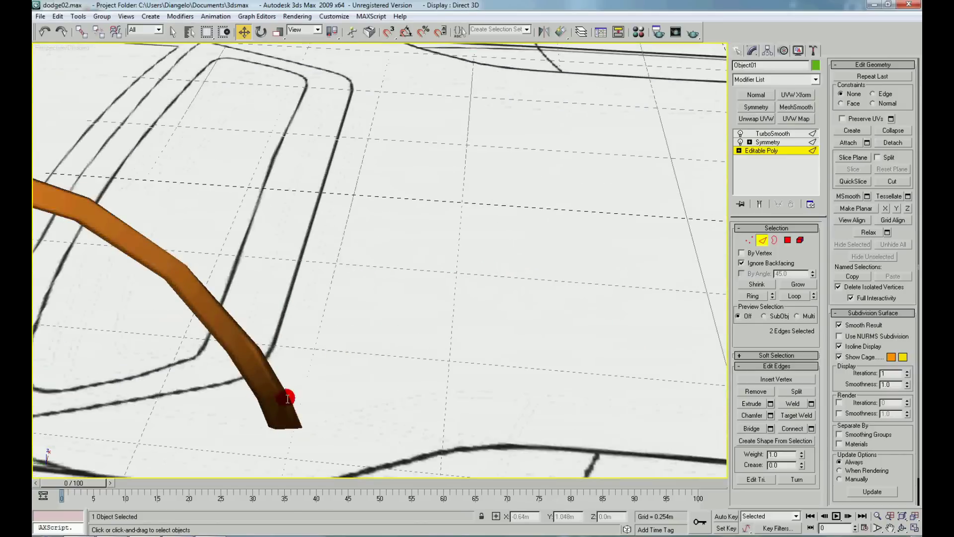
scroll(339, 370, up, 1)
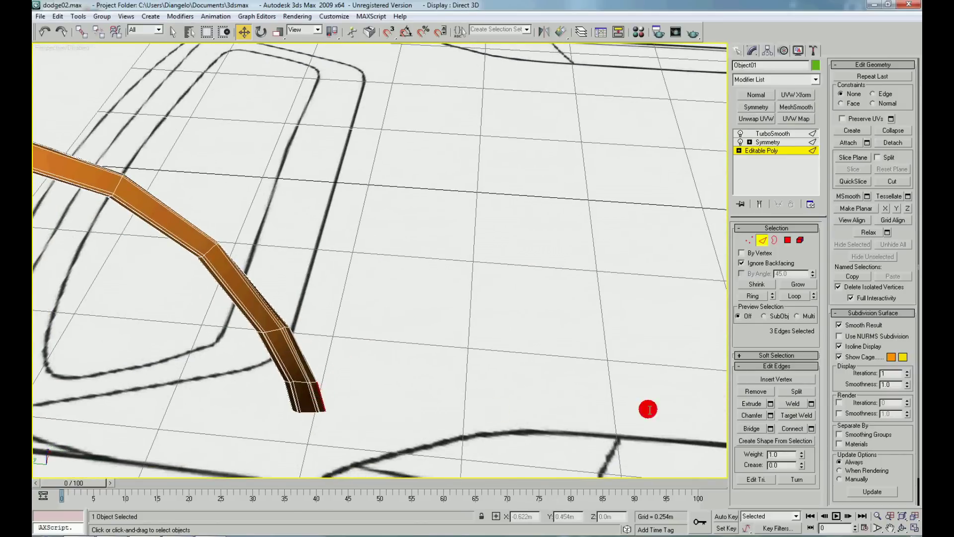
- Reselect edges, picking an edge at the bottom of the arch leg
click(751, 430)
scroll(465, 391, down, 5)
mouse_move(477, 347)
alt+middle_down()
mouse_move(379, 332)
mouse_move(333, 333)
mouse_move(309, 345)
mouse_move(499, 314)
alt+middle_up()
scroll(343, 355, up, 3)
click(357, 330)
scroll(362, 334, up, 2)
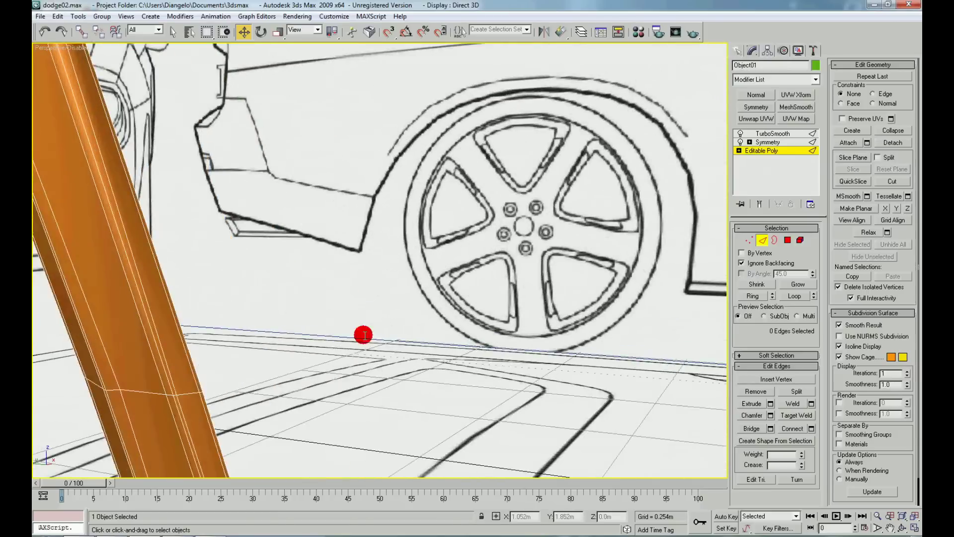
scroll(412, 324, up, 1)
right_click(410, 377)
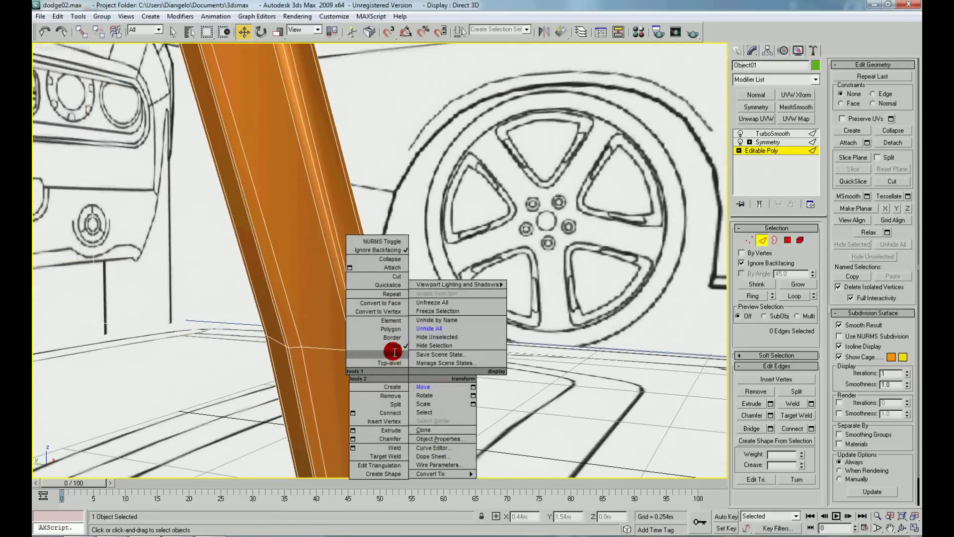
click(597, 370)
click(403, 392)
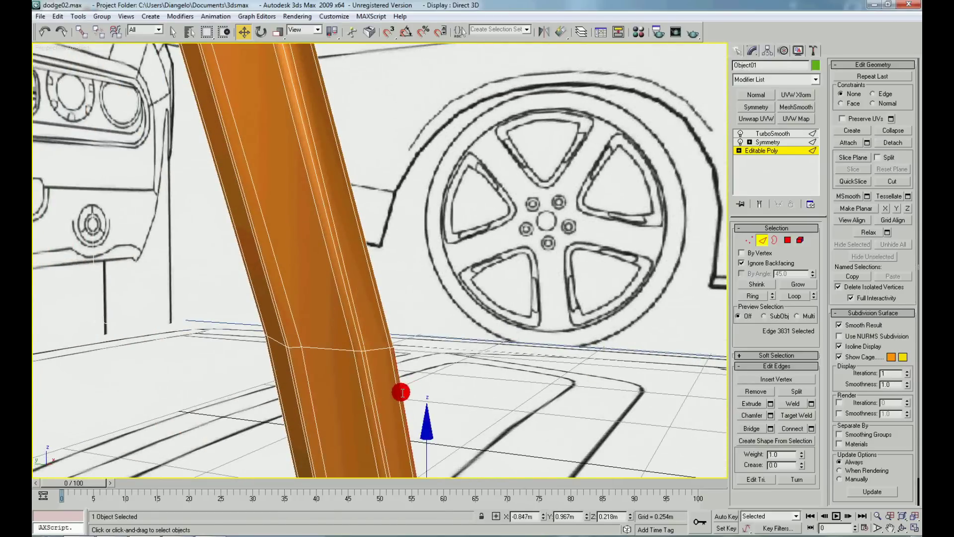
scroll(538, 382, down, 3)
scroll(288, 338, down, 2)
mouse_move(457, 333)
alt+middle_down()
mouse_move(347, 357)
mouse_move(472, 368)
alt+middle_up()
- Bridge the arch leg edge to the front body's lower rear edge as a sill strip
ctrl+click(594, 373)
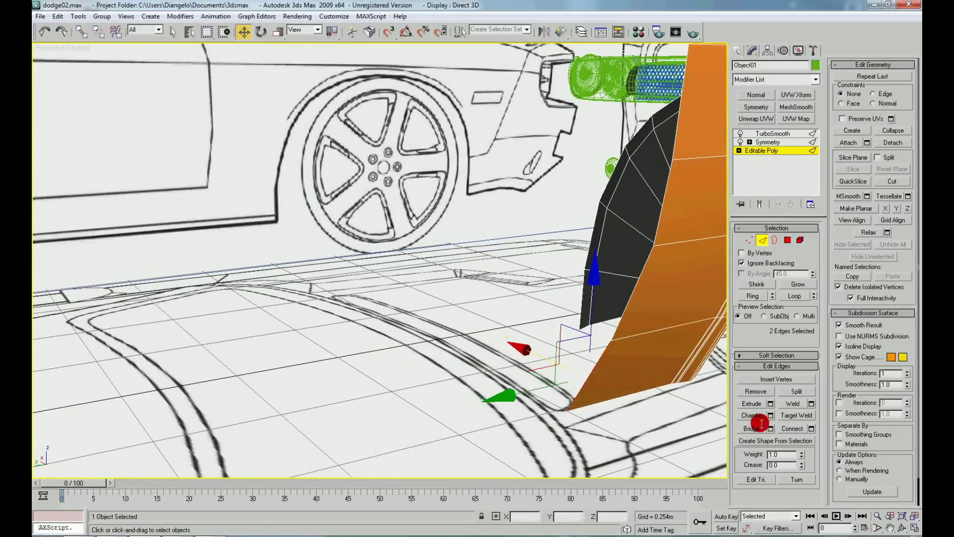
click(754, 427)
mouse_move(552, 380)
alt+middle_down()
mouse_move(473, 387)
mouse_move(401, 354)
alt+middle_up()
scroll(401, 353, down, 5)
alt+middle_drag(334, 330, 287, 348)
scroll(377, 330, up, 3)
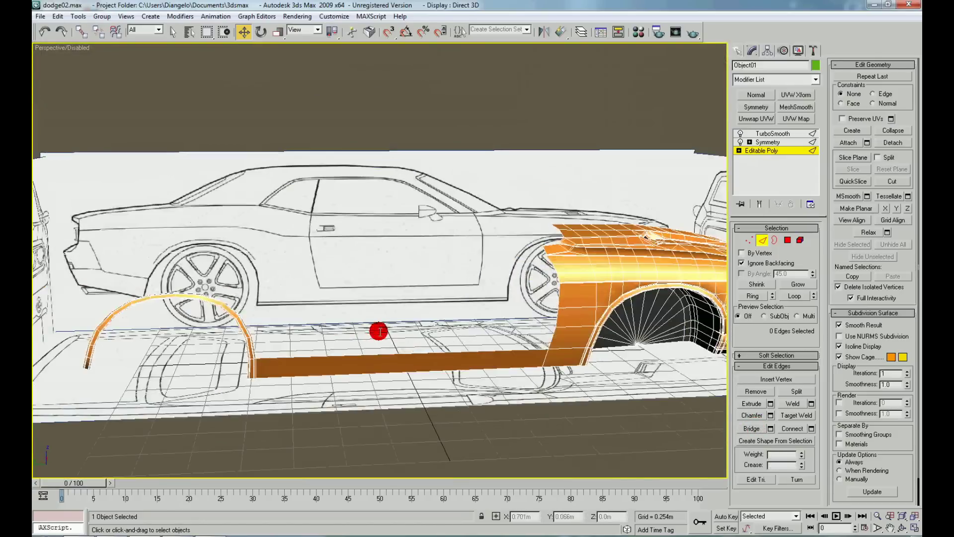
scroll(327, 324, up, 3)
mouse_move(327, 324)
alt+middle_down()
mouse_move(481, 313)
mouse_move(283, 298)
alt+middle_up()
scroll(509, 310, up, 3)
scroll(398, 276, up, 3)
- Bridge the arch strip edges to the door-seam edges, forming a side panel up to the door
click(349, 342)
alt+middle_drag(347, 343, 377, 272)
mouse_move(441, 317)
alt+middle_down()
mouse_move(442, 290)
mouse_move(451, 315)
alt+middle_up()
ctrl+click(448, 315)
scroll(497, 312, down, 5)
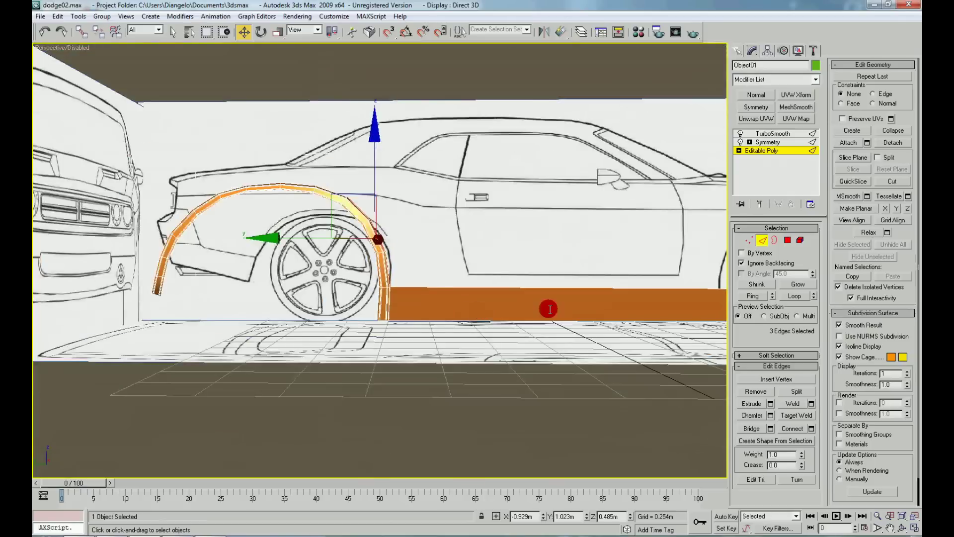
alt+middle_drag(549, 309, 394, 311)
scroll(342, 239, up, 3)
drag(393, 244, 394, 293)
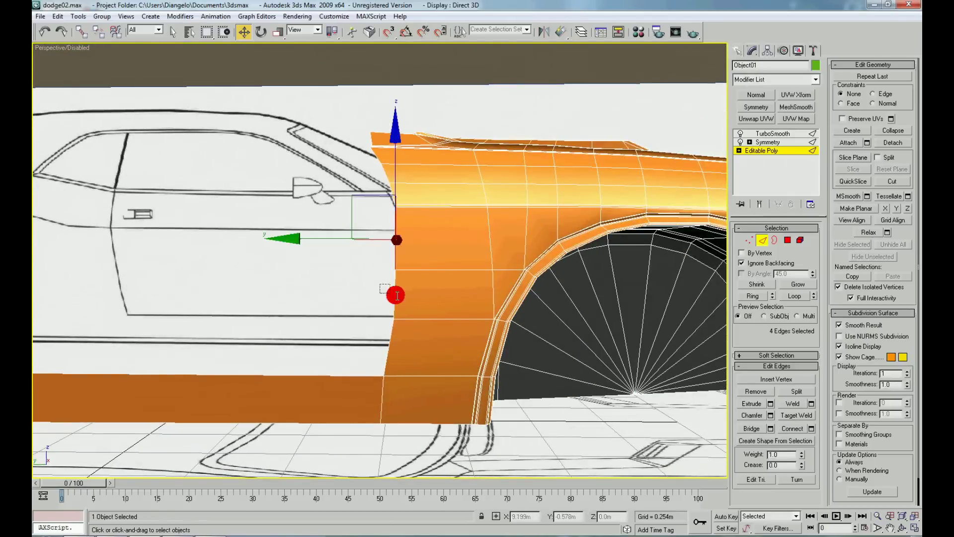
click(757, 427)
- Orbit and pan to inspect the new side panel from an angled view
scroll(462, 330, down, 3)
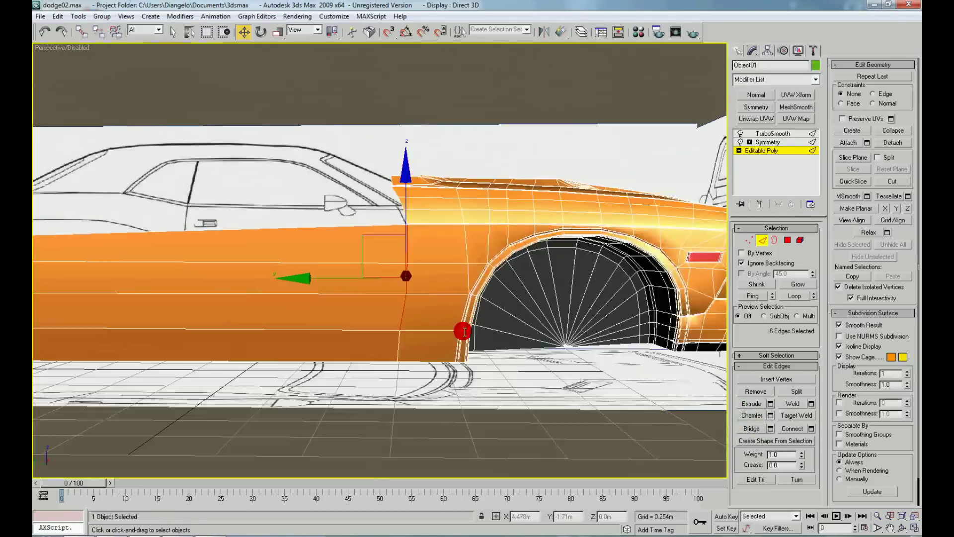
scroll(341, 320, down, 2)
mouse_move(341, 319)
alt+middle_down()
mouse_move(303, 342)
mouse_move(417, 359)
alt+middle_up()
scroll(420, 334, up, 3)
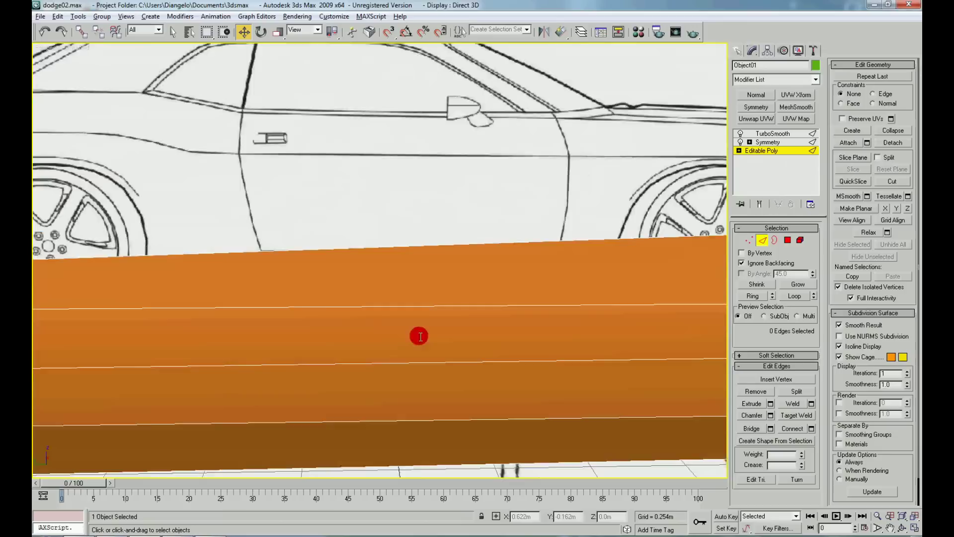
scroll(309, 300, down, 1)
scroll(403, 294, up, 1)
scroll(213, 260, down, 2)
alt+middle_drag(213, 260, 311, 255)
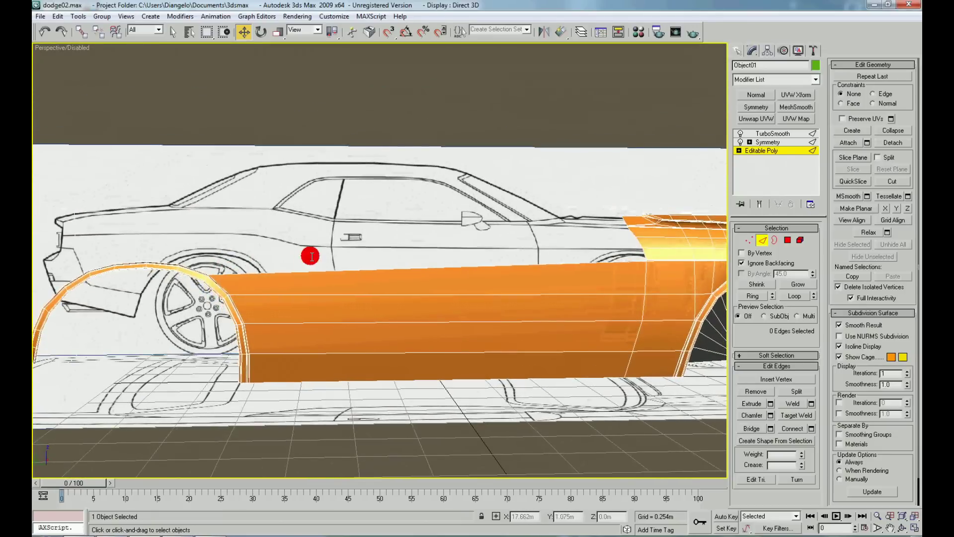
scroll(363, 278, up, 2)
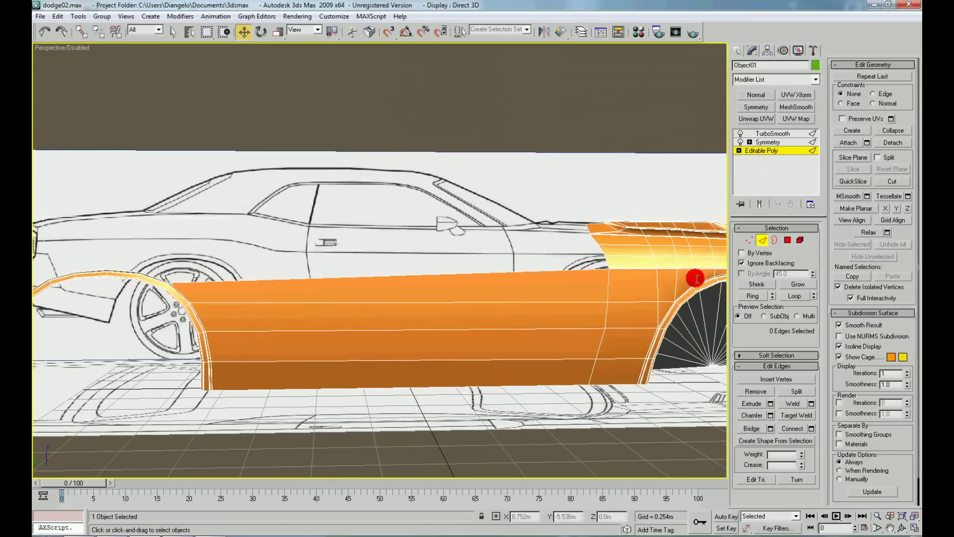
middle_drag(696, 279, 624, 284)
- At Vertex level, cut a new edge across the side panel
right_click(638, 271)
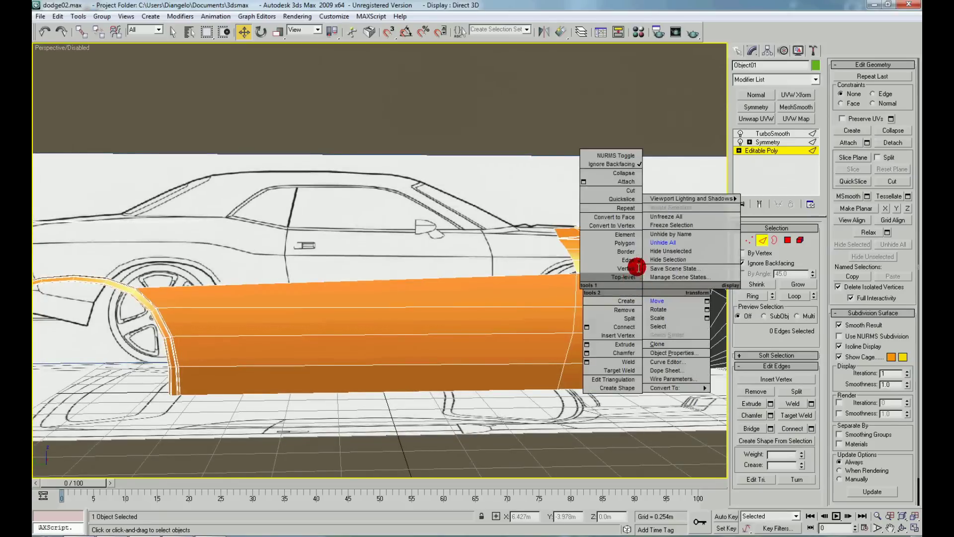
click(647, 263)
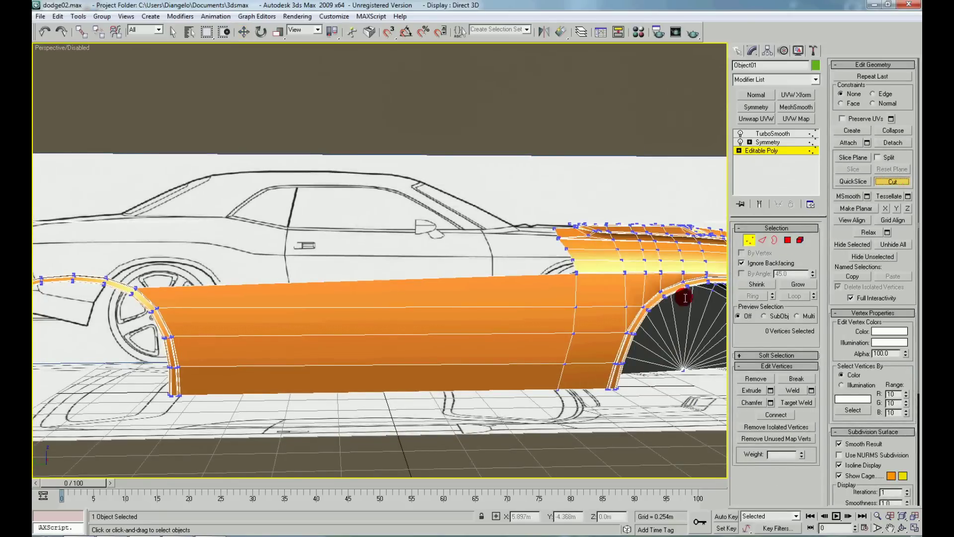
scroll(613, 297, up, 3)
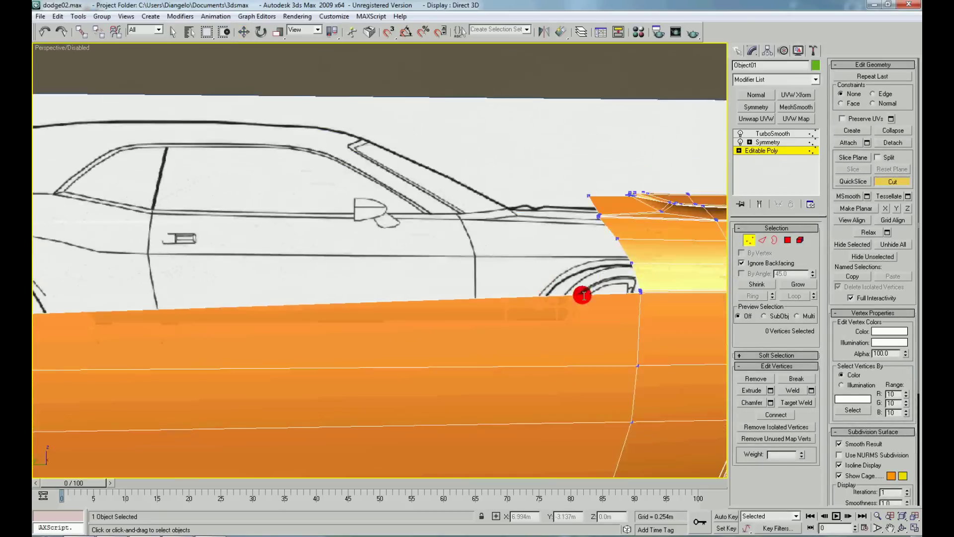
scroll(581, 293, up, 3)
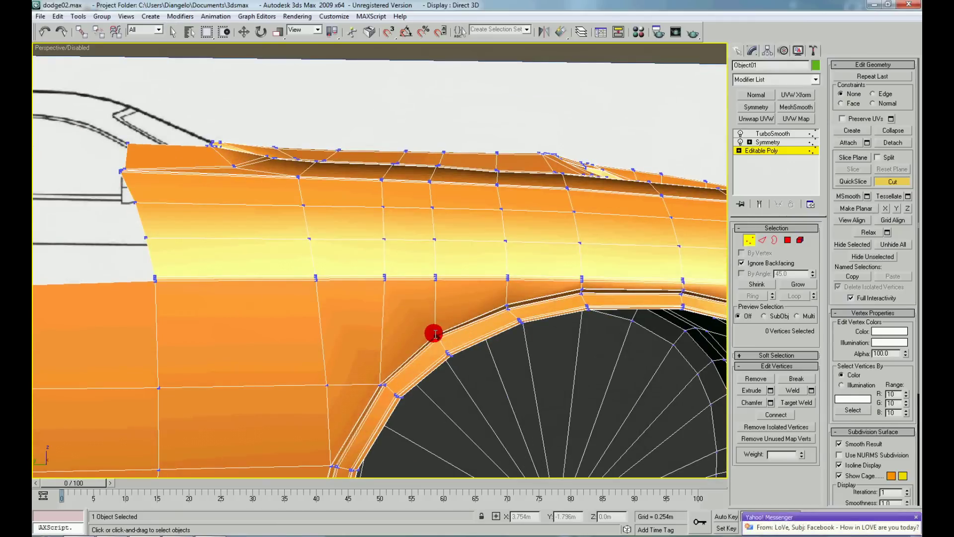
scroll(160, 319, down, 3)
scroll(94, 291, down, 3)
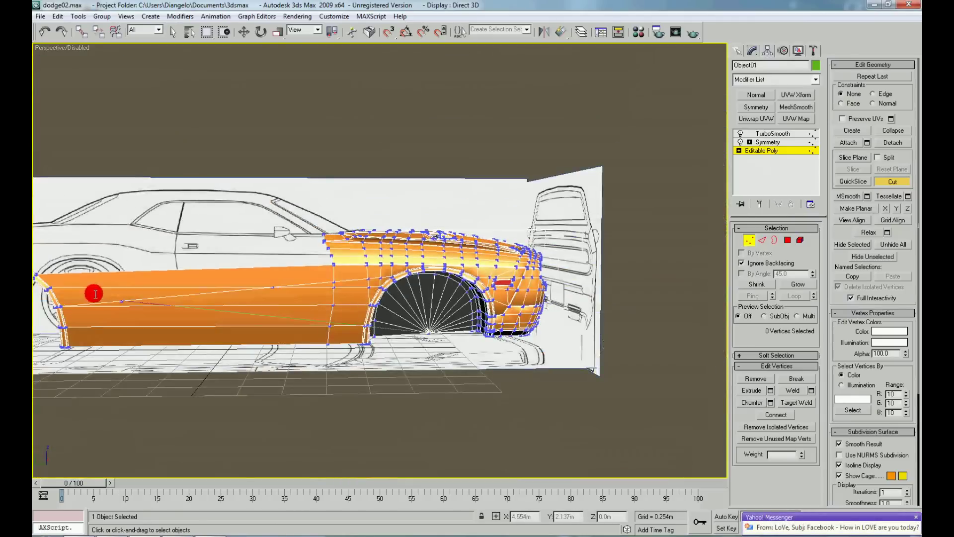
scroll(99, 283, down, 1)
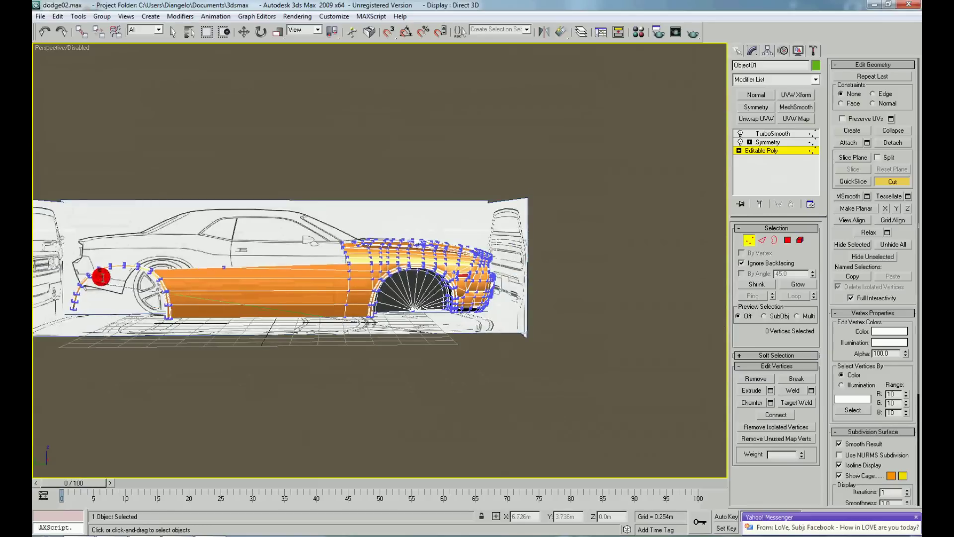
click(156, 269)
right_click(406, 281)
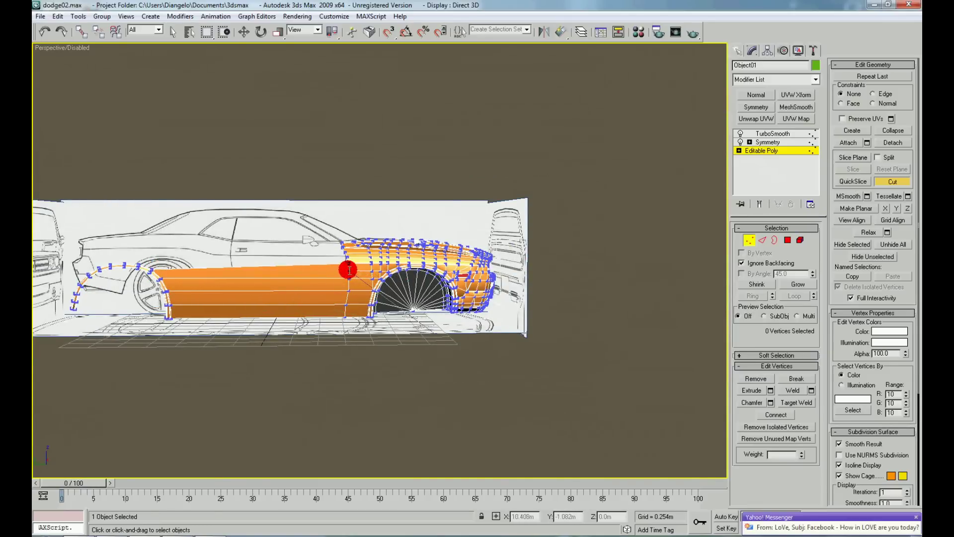
- Connect the panel's front-corner vertex to a second vertex with a new edge
alt+middle_drag(375, 374, 262, 351)
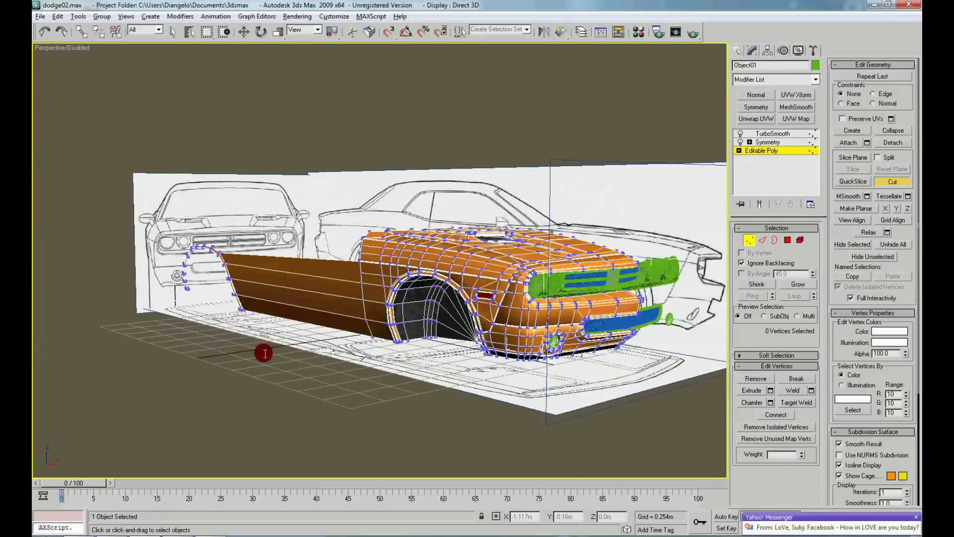
scroll(266, 347, up, 3)
scroll(255, 341, up, 2)
scroll(253, 293, up, 1)
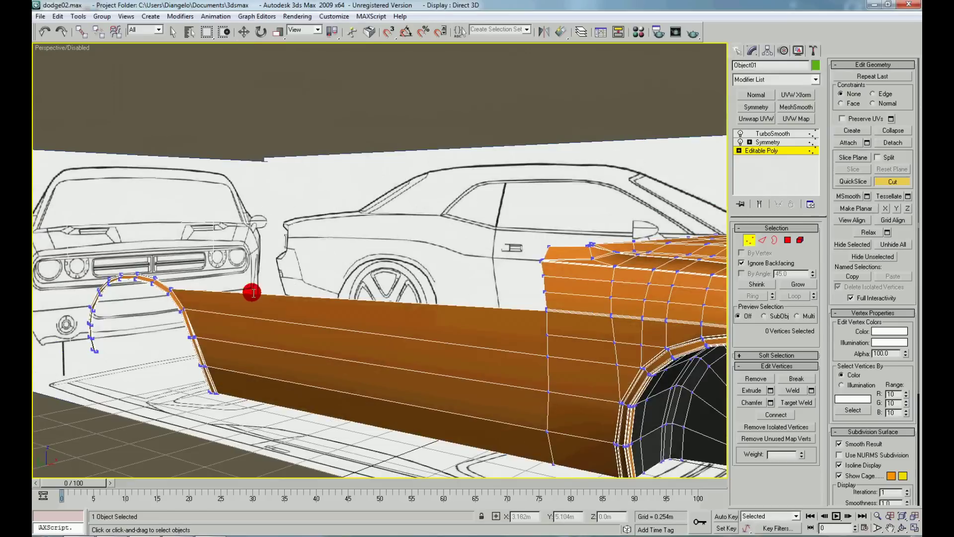
click(173, 289)
ctrl+drag(489, 330, 554, 343)
click(775, 414)
click(599, 396)
- Check the junction vertex at the arch corner, then orbit to the car's side and front
scroll(639, 379, up, 2)
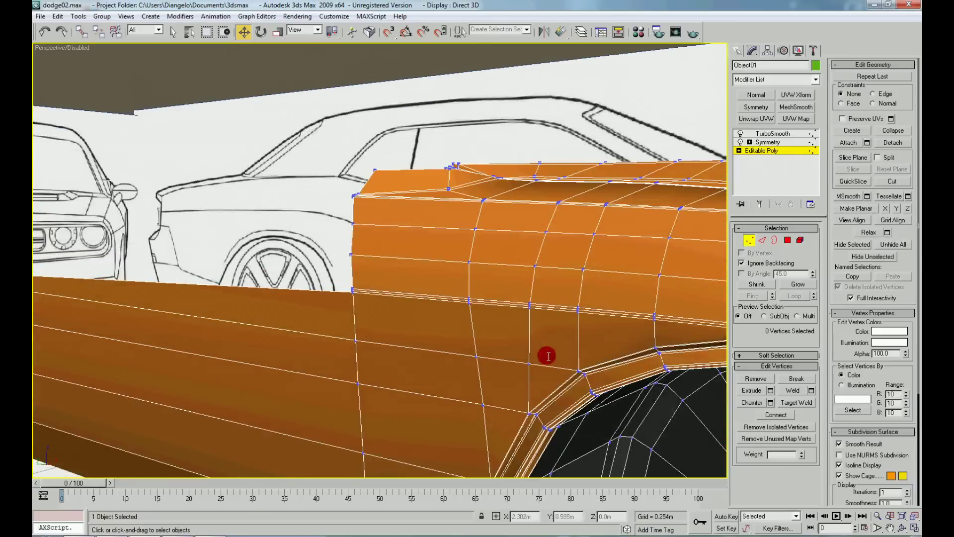
scroll(545, 355, up, 2)
scroll(338, 278, up, 2)
click(315, 222)
click(224, 284)
scroll(224, 284, down, 2)
mouse_move(183, 302)
alt+middle_down()
mouse_move(437, 313)
mouse_move(548, 262)
alt+middle_up()
- Switch the body to vertex editing in Top view, framing the car's front
right_click(549, 262)
click(523, 215)
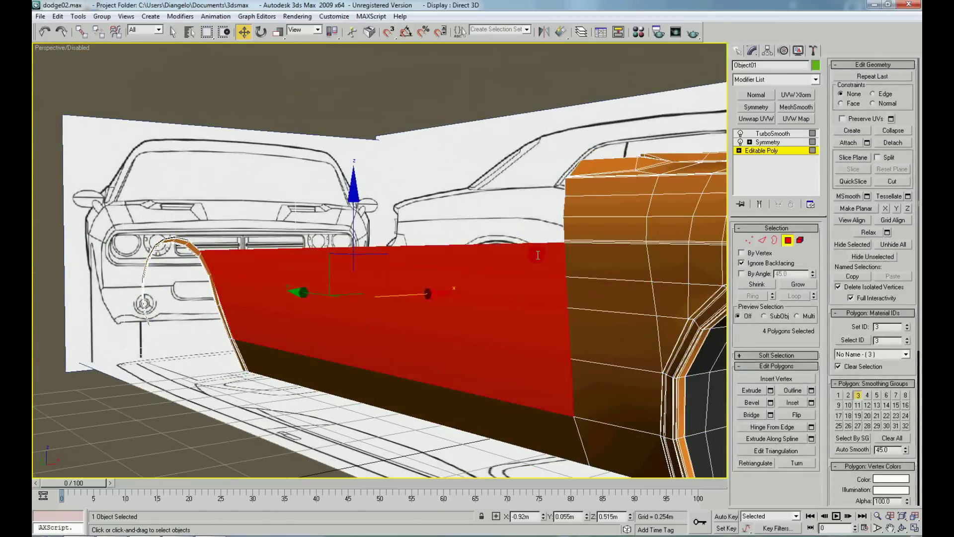
mouse_move(465, 229)
alt+middle_down()
mouse_move(493, 270)
mouse_move(477, 285)
alt+middle_up()
key(t)
scroll(477, 288, up, 2)
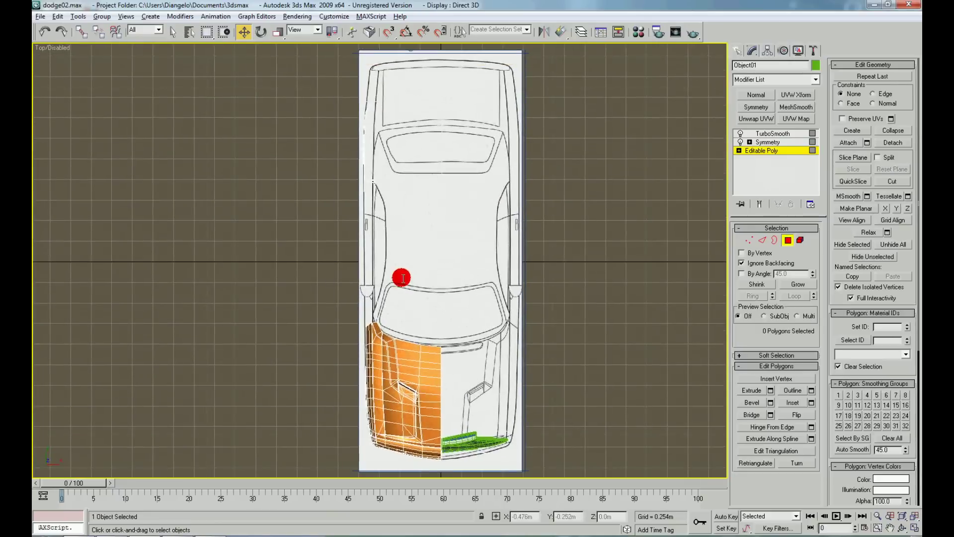
scroll(404, 272, up, 4)
scroll(381, 207, up, 2)
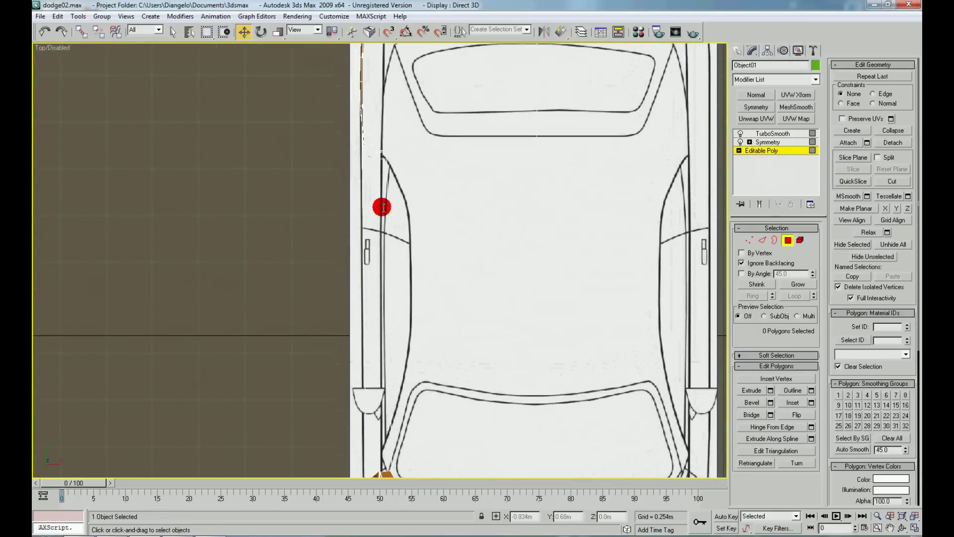
scroll(402, 245, down, 2)
right_click(402, 244)
click(385, 224)
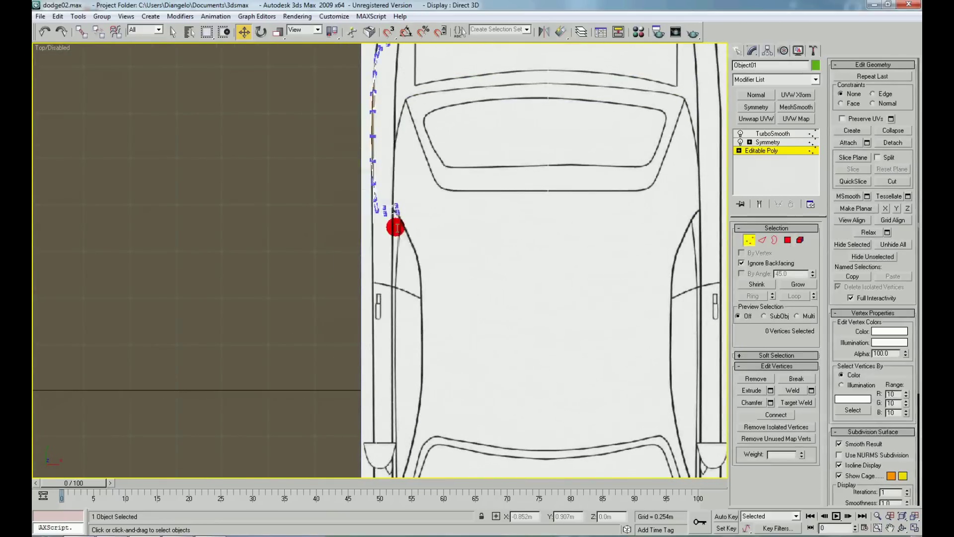
middle_drag(405, 248, 414, 273)
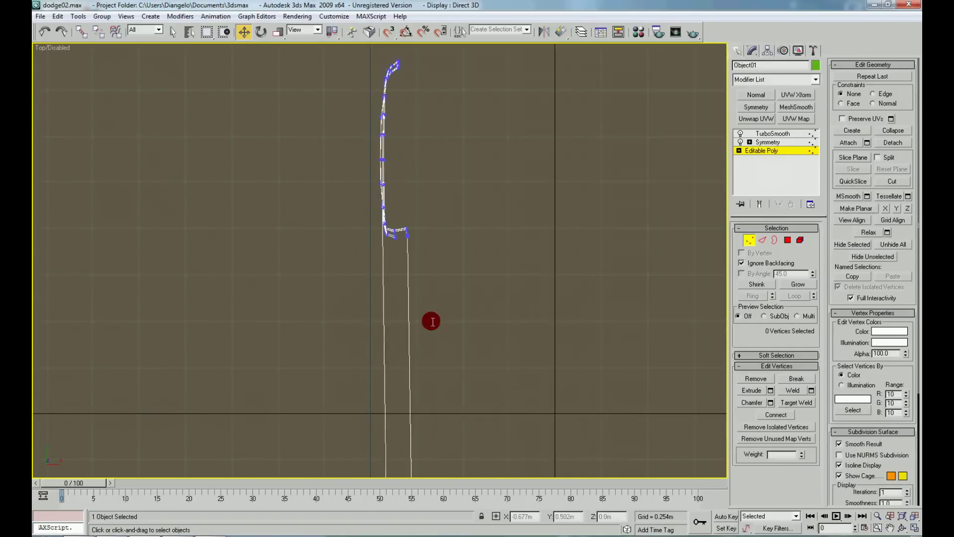
middle_drag(439, 331, 445, 204)
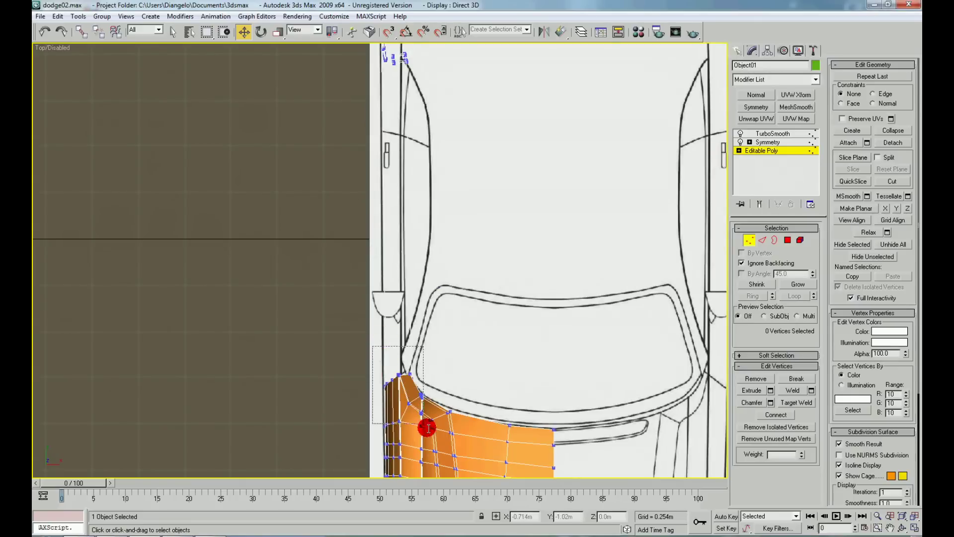
- Select the front body vertices, nudge them slightly sideways, and make the mesh see-through
drag(427, 428, 485, 472)
scroll(445, 285, down, 4)
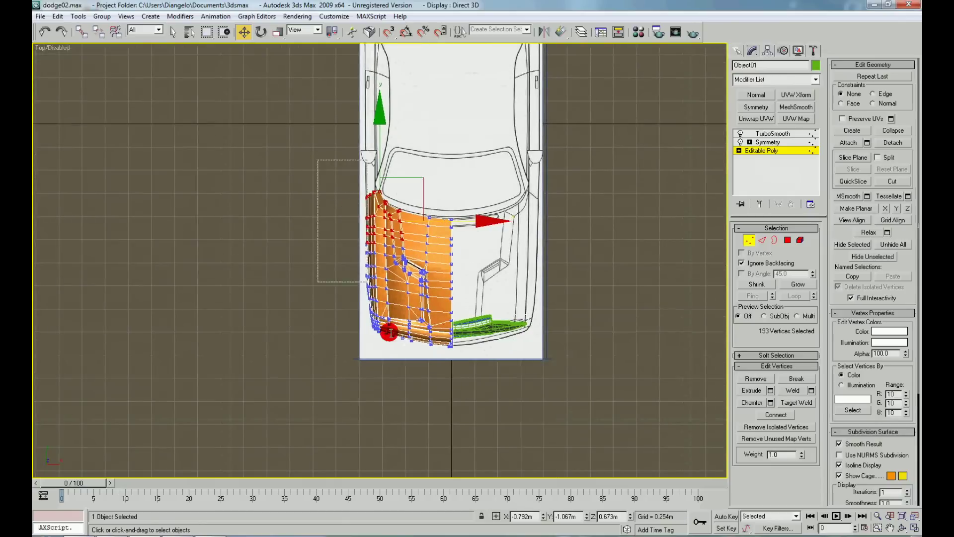
drag(390, 333, 416, 383)
scroll(472, 335, up, 5)
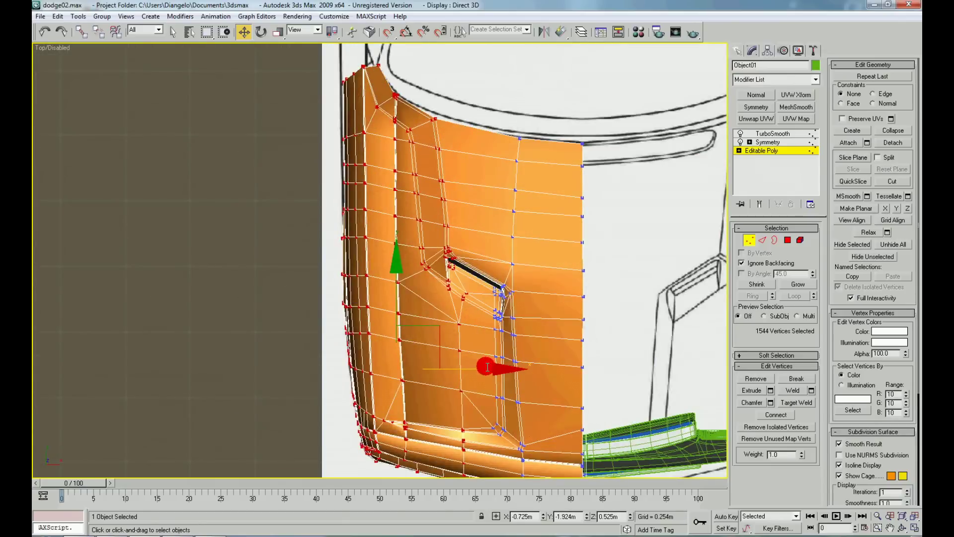
drag(484, 367, 486, 367)
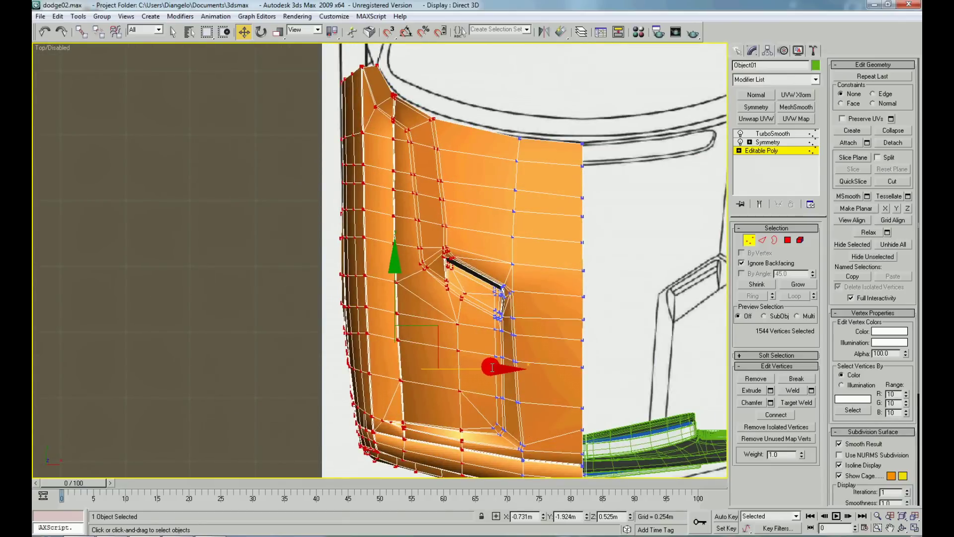
key(alt+x)
drag(492, 367, 493, 367)
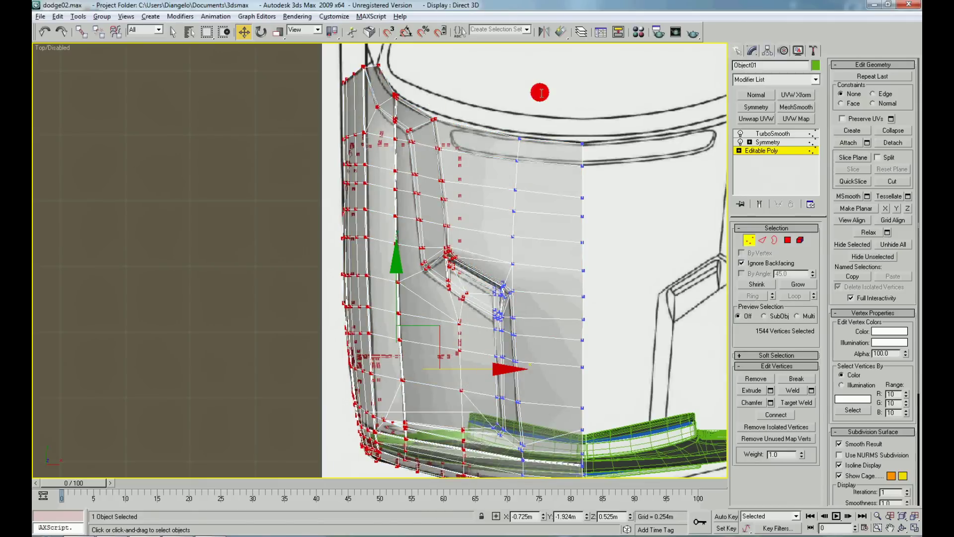
- Check vertex selections along the side and door edge, then return to Perspective with Angle Snap on
mouse_move(256, 53)
mouse_down()
mouse_move(385, 466)
mouse_move(383, 457)
mouse_up()
middle_drag(375, 207, 345, 298)
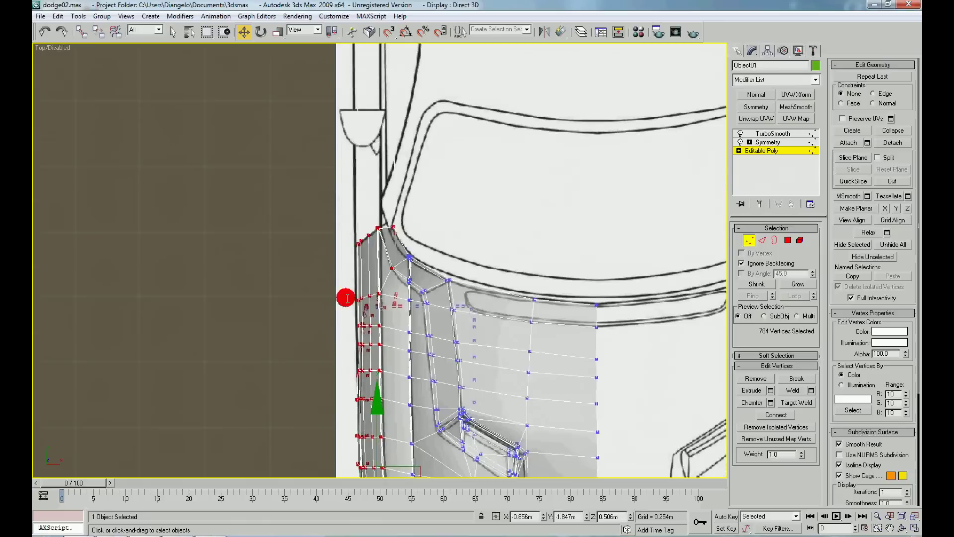
mouse_move(319, 200)
mouse_down()
mouse_move(394, 264)
mouse_move(386, 258)
mouse_up()
drag(336, 275, 359, 282)
key(p)
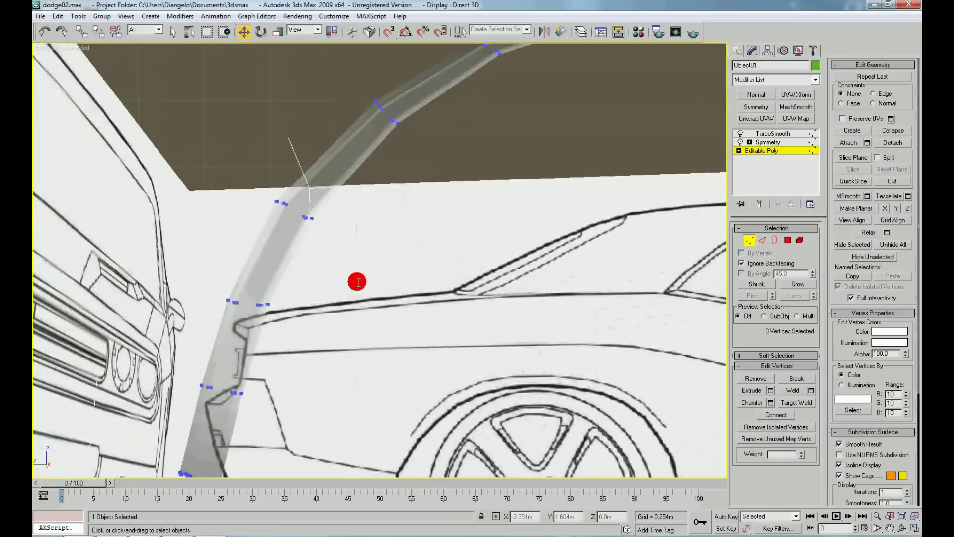
key(a)
scroll(383, 288, down, 10)
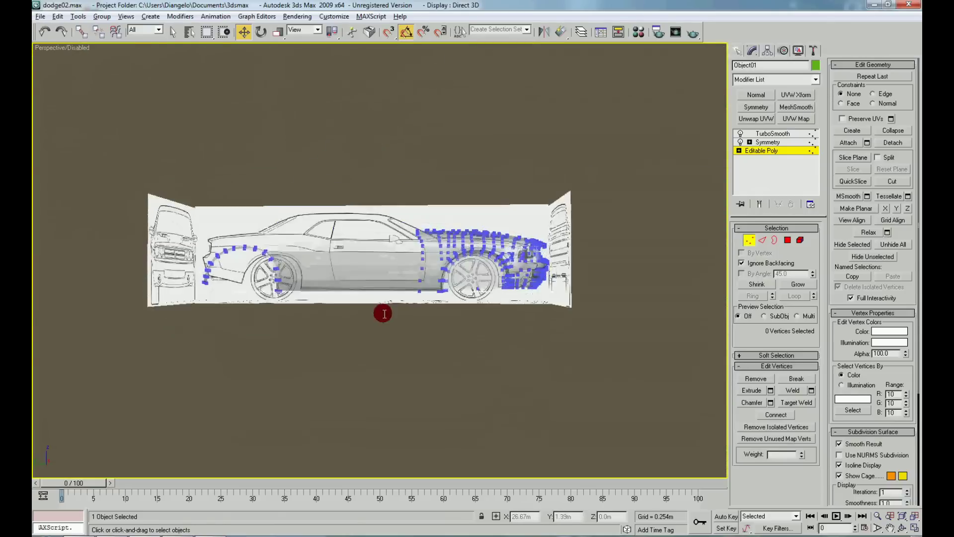
- Switch the body to Edge mode and frame the door and rear wheel area
scroll(383, 313, up, 3)
scroll(434, 275, up, 2)
right_click(486, 258)
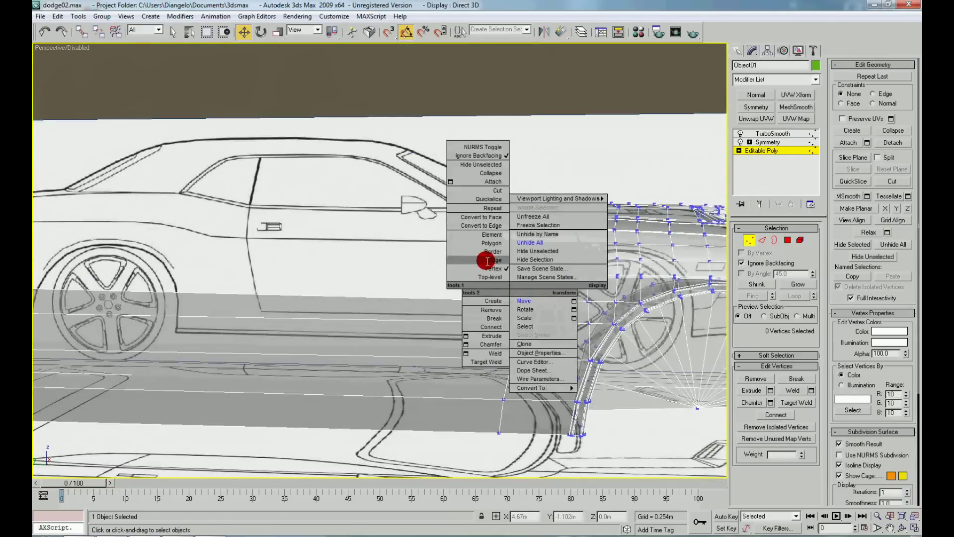
click(469, 244)
mouse_move(496, 273)
middle_down()
mouse_move(437, 289)
mouse_move(477, 298)
middle_up()
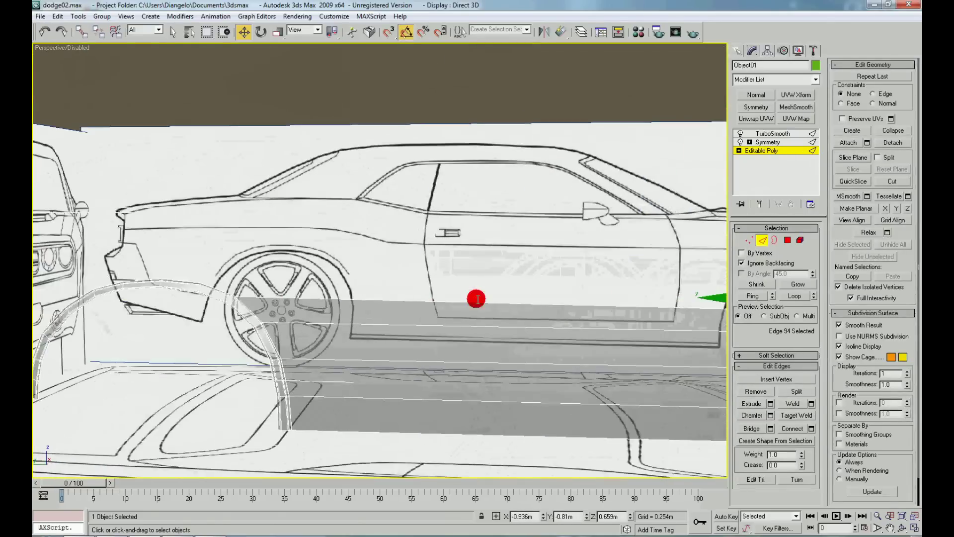
middle_drag(245, 289, 302, 290)
mouse_move(432, 296)
middle_down()
mouse_move(318, 281)
mouse_move(189, 285)
middle_up()
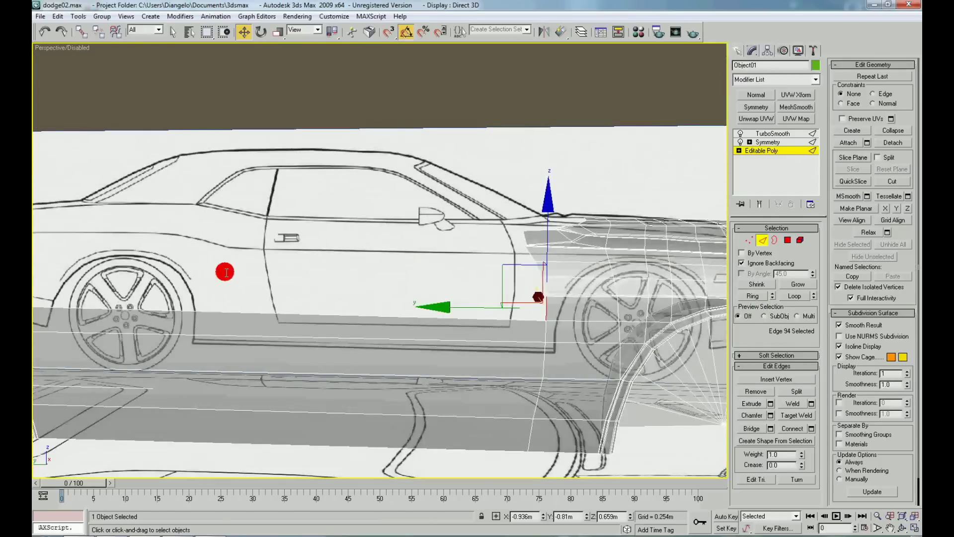
scroll(326, 328, down, 3)
scroll(476, 313, up, 4)
scroll(372, 308, up, 3)
scroll(371, 307, up, 2)
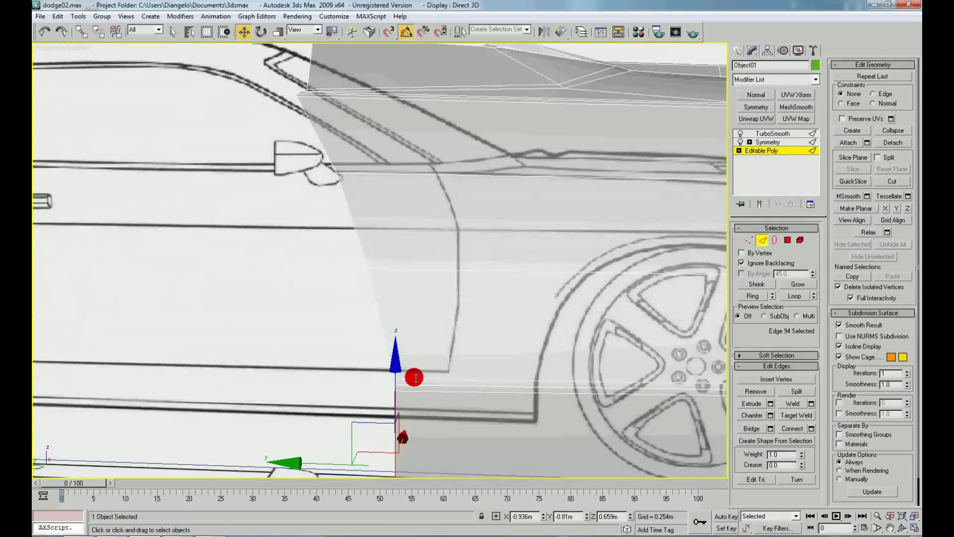
scroll(390, 358, down, 1)
- Select the panel's rear border edges and, in Left view, move them back toward the door
click(351, 368)
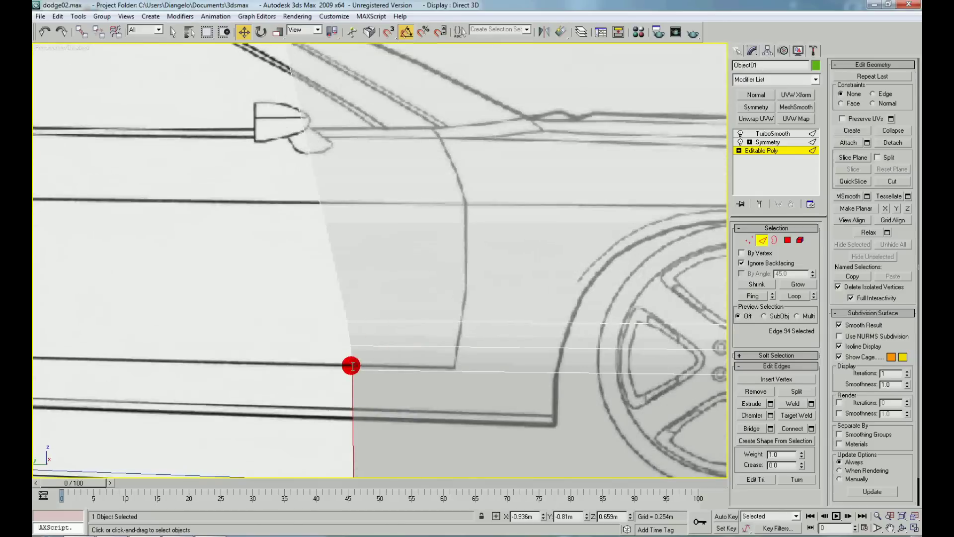
ctrl+click(348, 334)
scroll(336, 290, down, 2)
scroll(318, 295, up, 1)
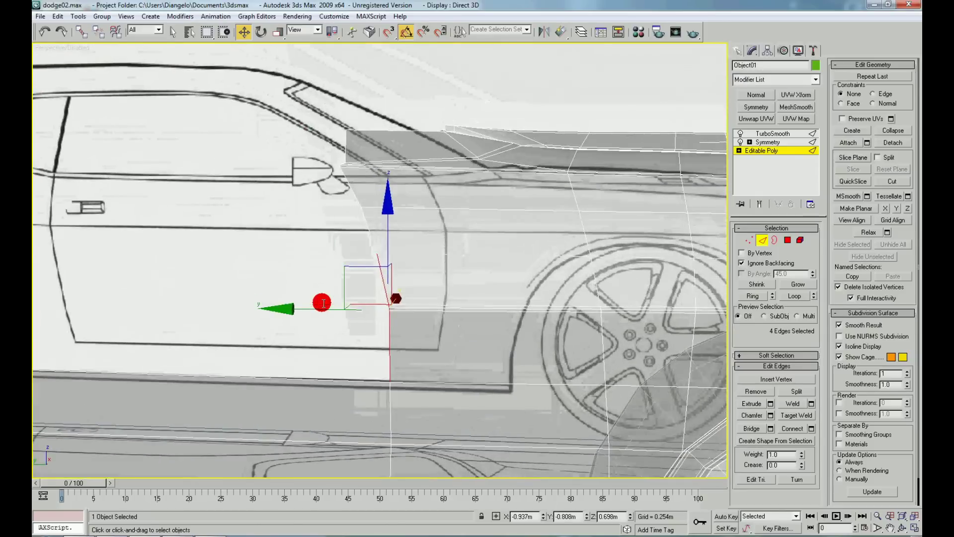
ctrl+click(368, 229)
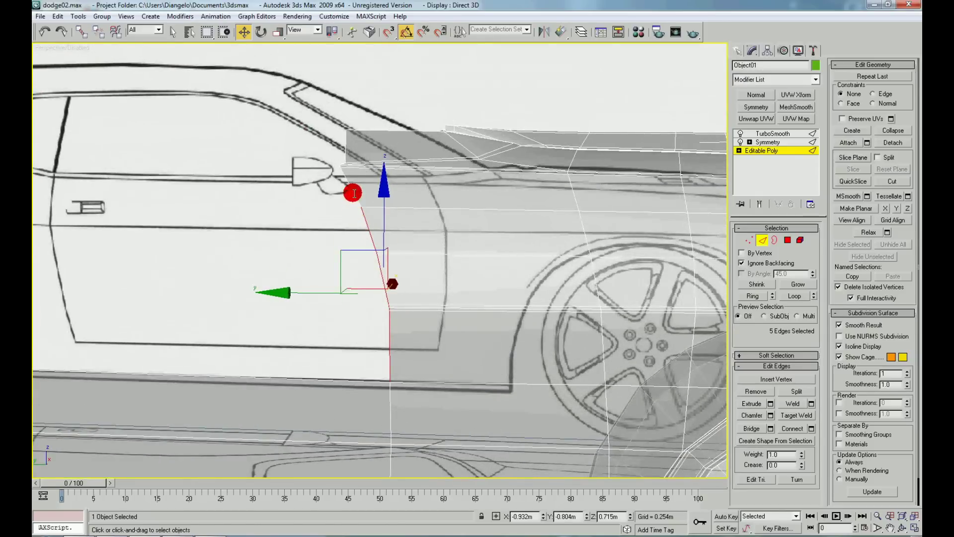
ctrl+click(353, 192)
scroll(367, 300, down, 2)
scroll(315, 302, down, 2)
scroll(344, 298, up, 2)
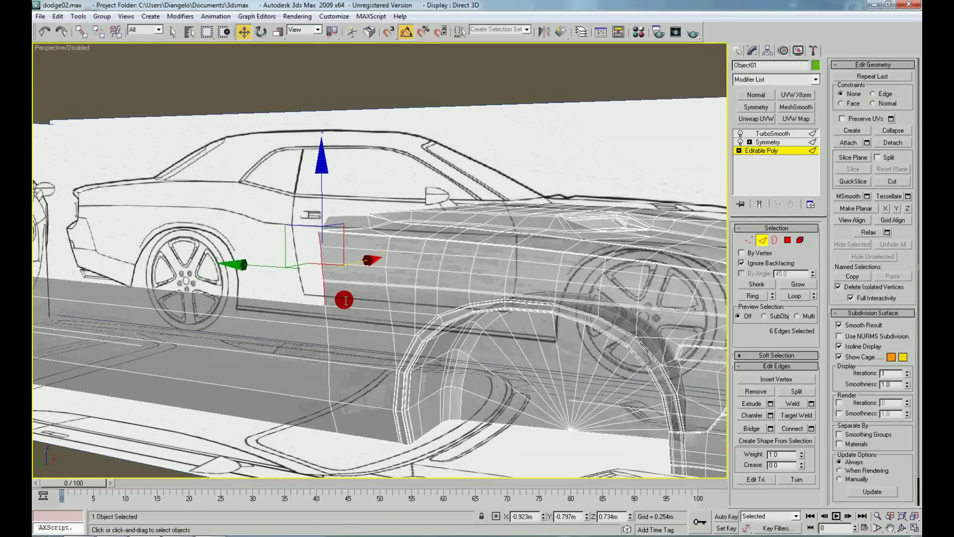
key(l)
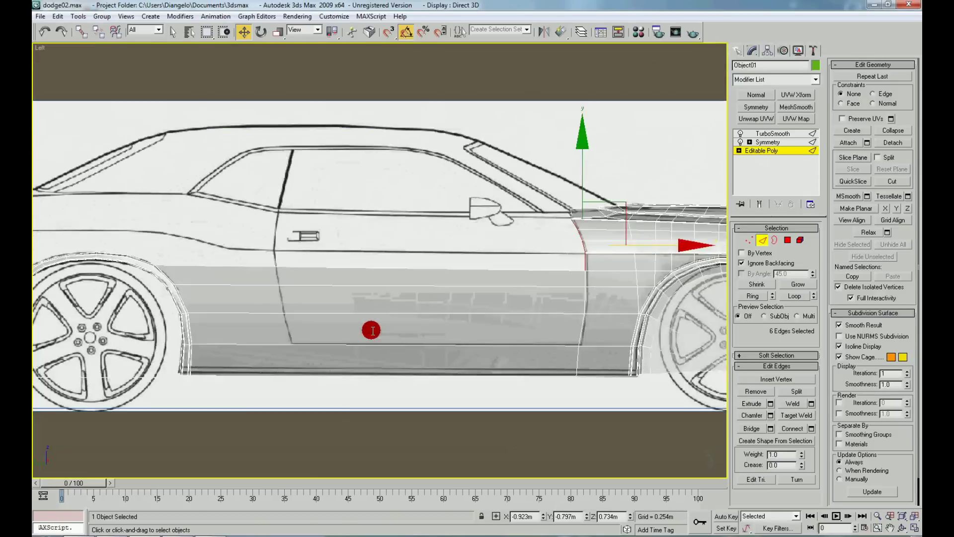
drag(570, 233, 355, 229)
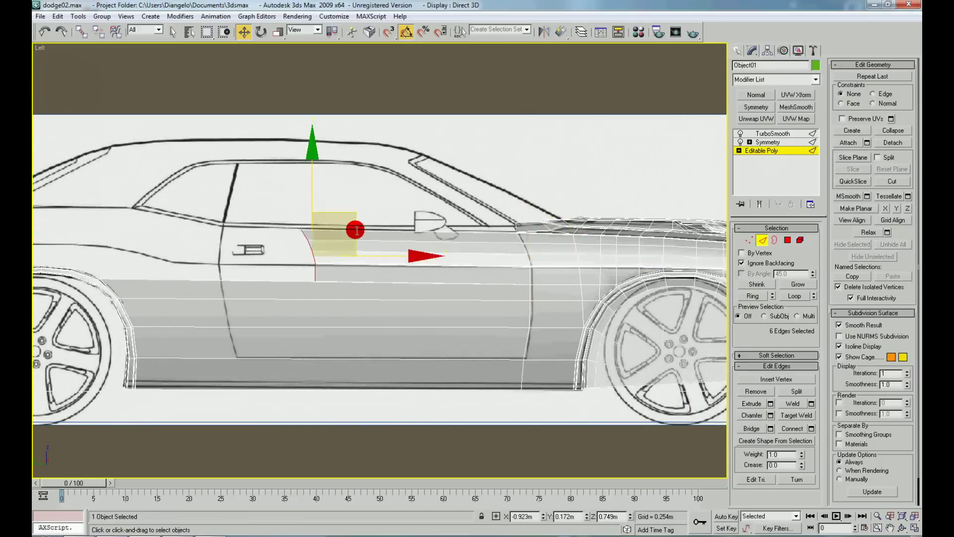
- In Top view, scale the rear edges outward on X to about 137% to match body width
key(t)
scroll(411, 407, up, 2)
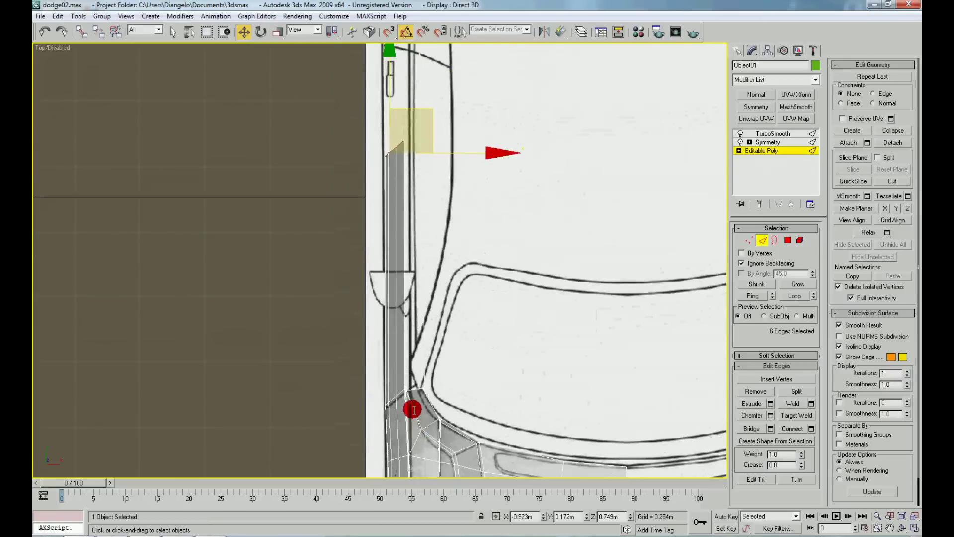
scroll(430, 283, up, 2)
right_click(405, 249)
click(442, 263)
drag(489, 249, 499, 250)
scroll(407, 368, down, 4)
middle_drag(407, 368, 411, 313)
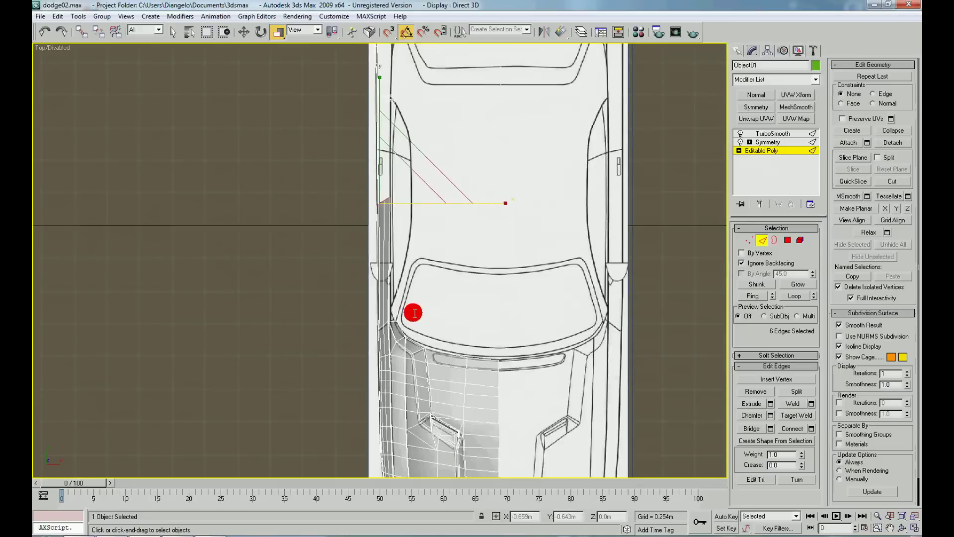
- In Vertex mode, nudge the panel's rear corner vertices slightly outward along X
right_click(394, 319)
click(392, 312)
scroll(391, 343, up, 3)
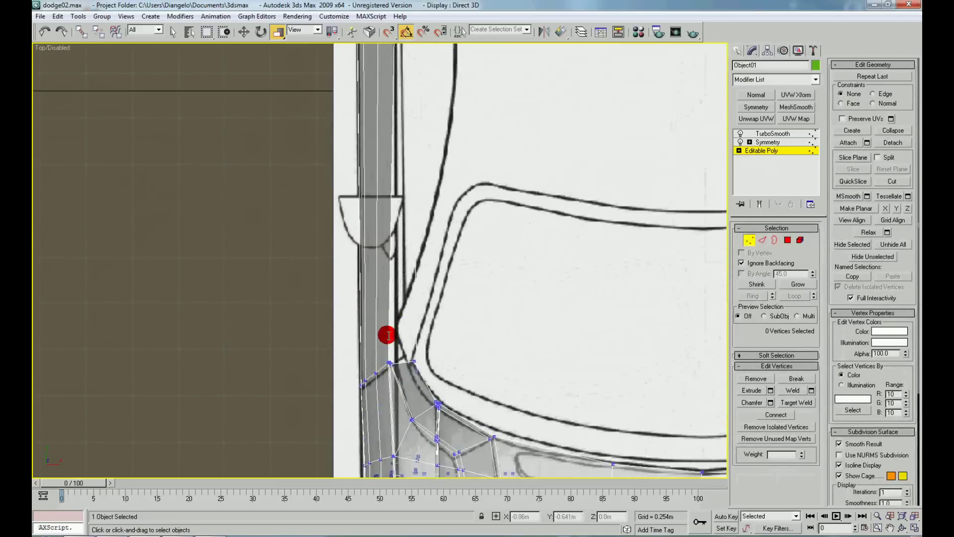
click(398, 368)
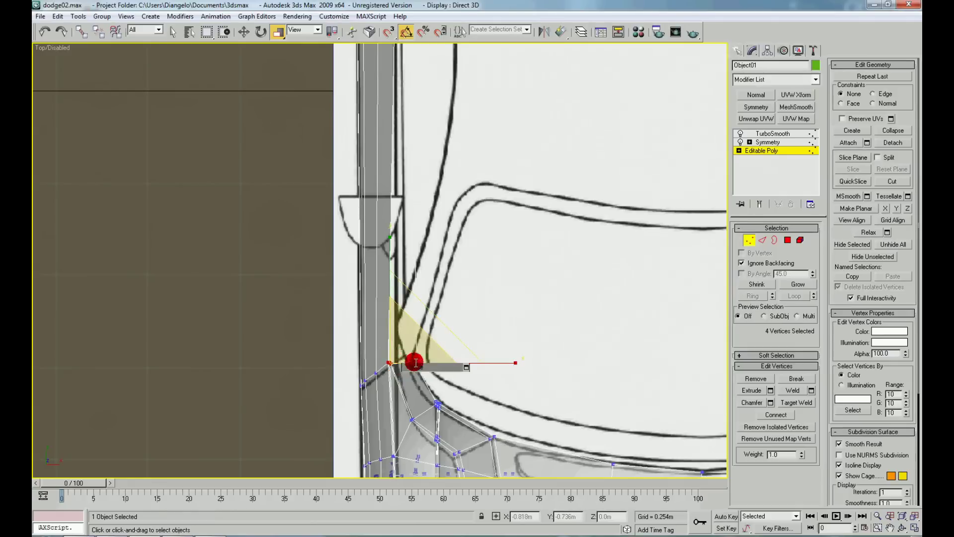
key(w)
drag(457, 362, 461, 363)
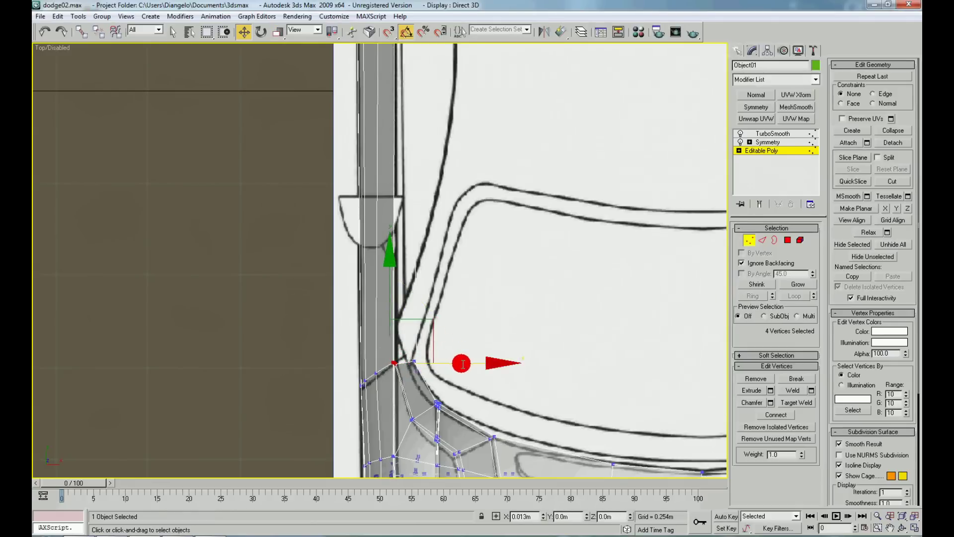
click(447, 294)
scroll(449, 348, down, 4)
scroll(405, 266, down, 1)
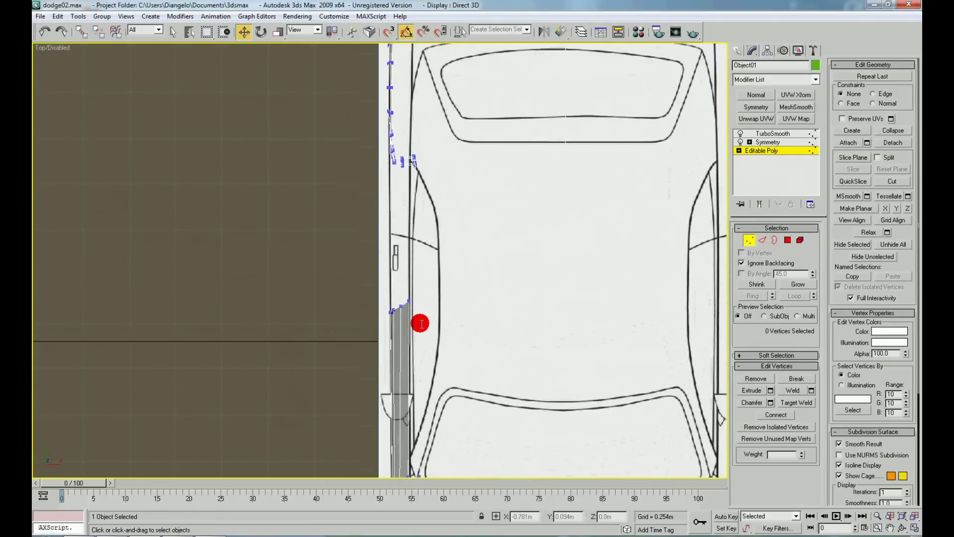
key(l)
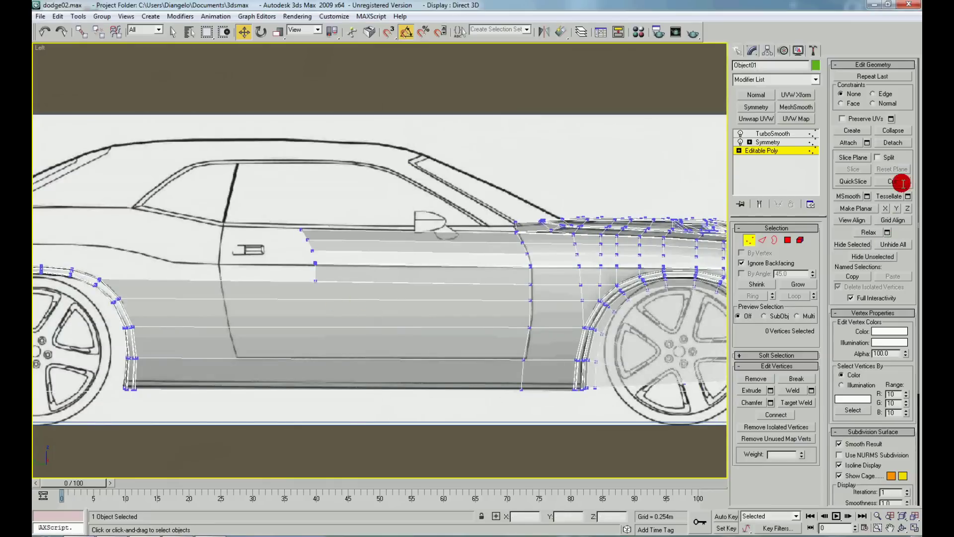
- Cut a new vertical edge down the side panel along the door seam
click(315, 388)
click(315, 263)
middle_drag(287, 276, 324, 290)
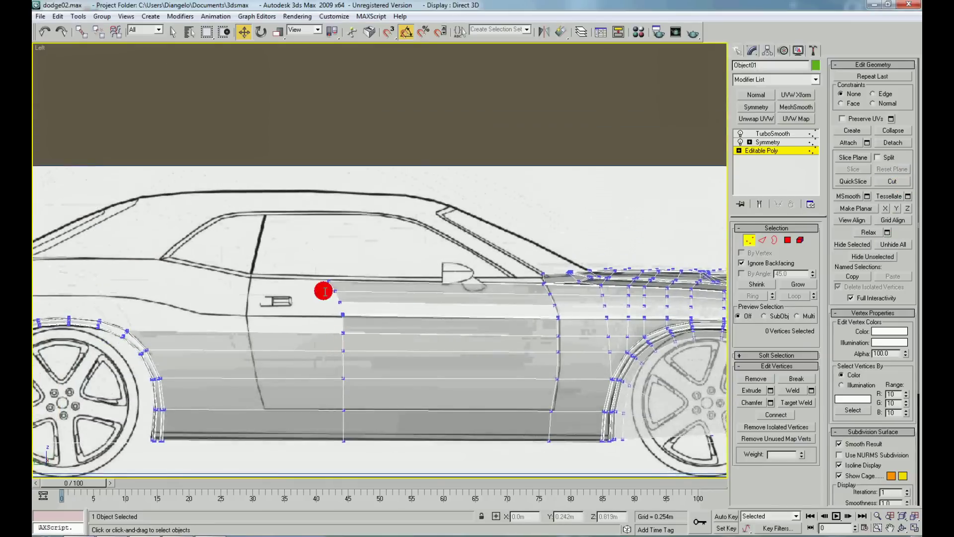
key(4)
key(w)
- Straighten the slanted rear vertex column with Make Planar X, then exit to object level
right_click(372, 333)
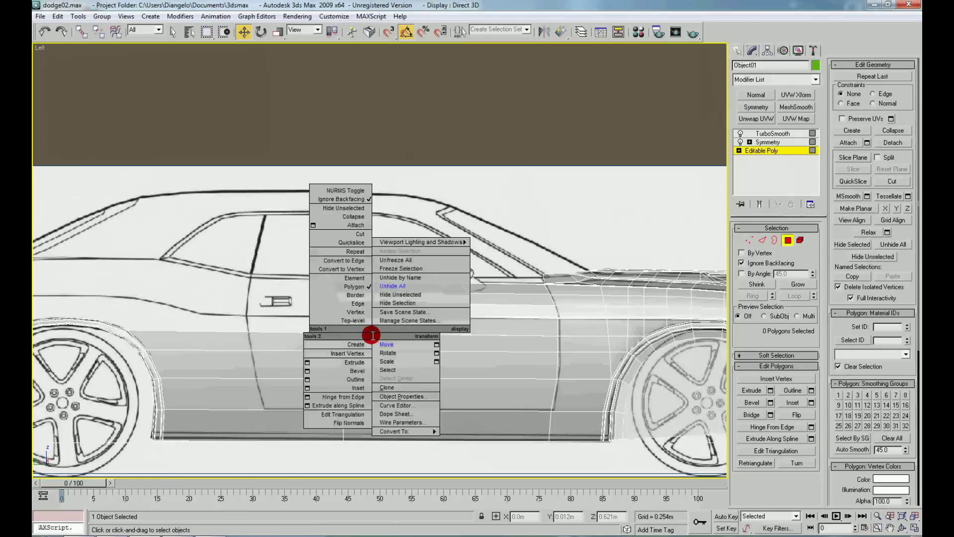
click(357, 311)
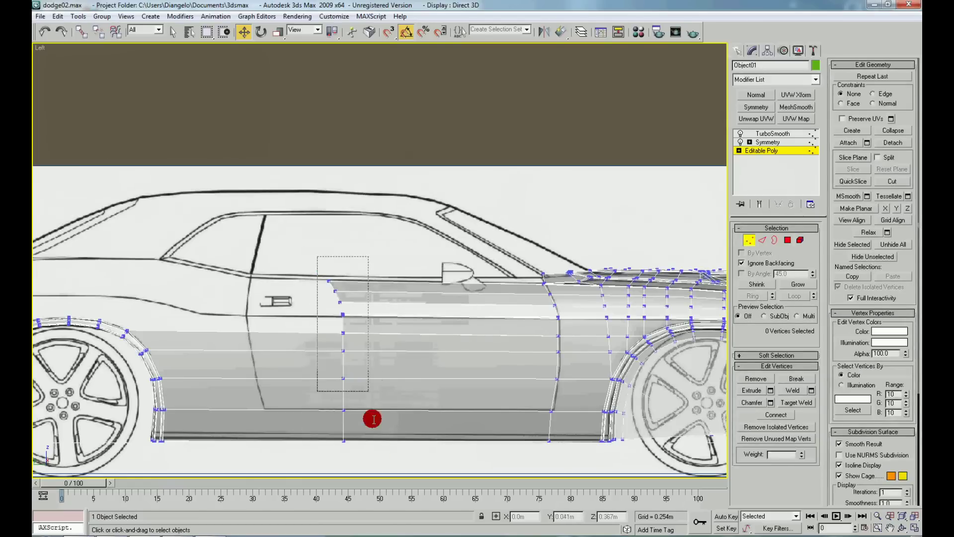
click(894, 205)
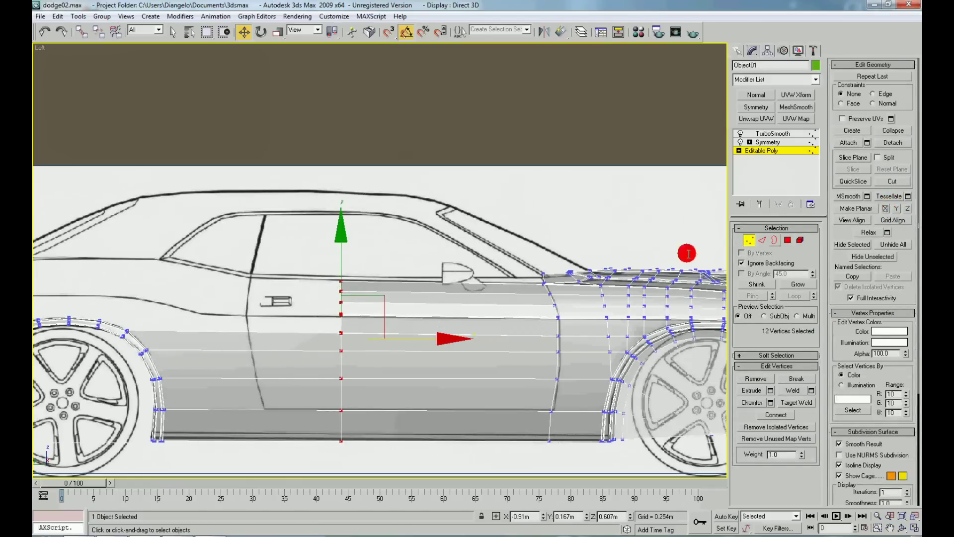
middle_drag(431, 302, 442, 299)
right_click(439, 298)
click(430, 284)
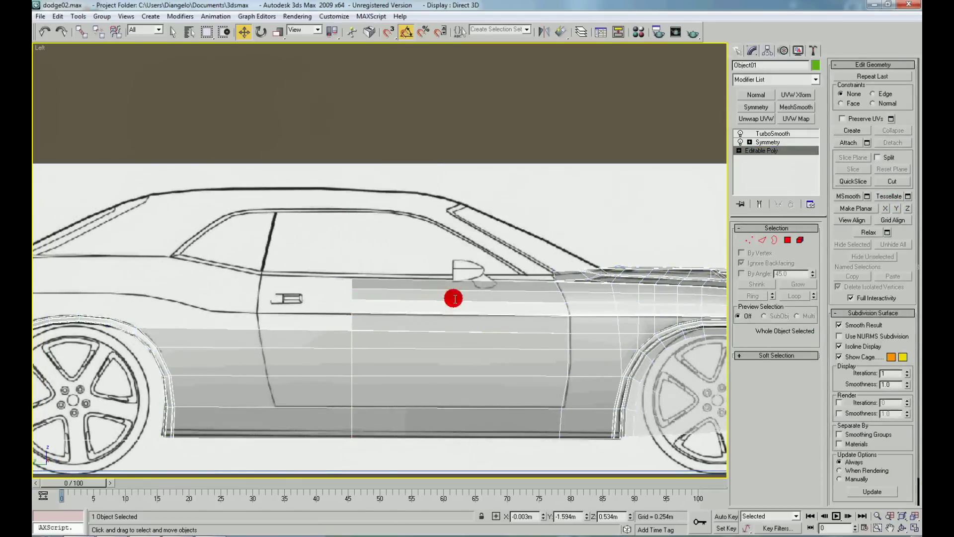
key(p)
key(F3)
- Deselect the body to hide its cage, then orbit and zoom for a front three-quarter view
key(z)
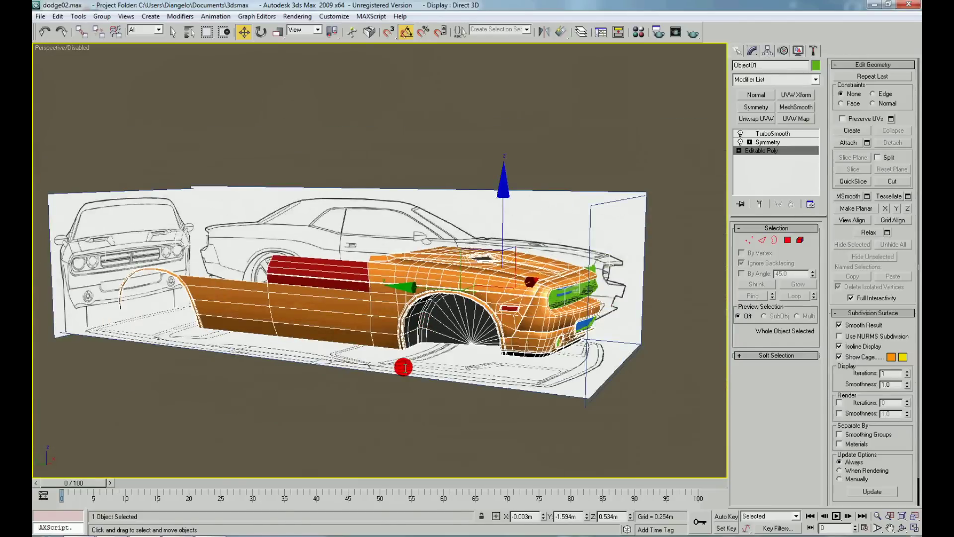
alt+middle_drag(405, 366, 385, 366)
right_click(375, 355)
click(356, 417)
alt+middle_drag(356, 417, 416, 404)
scroll(398, 400, up, 2)
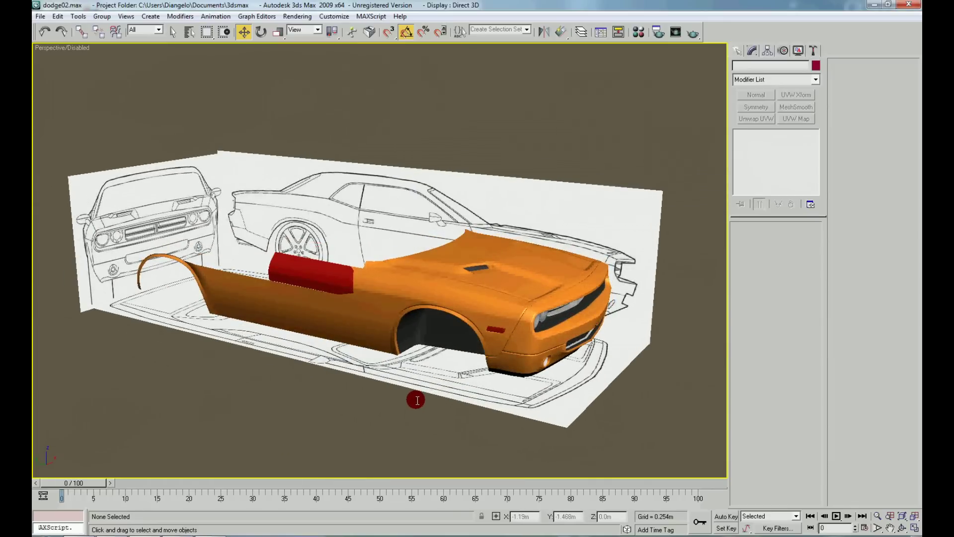